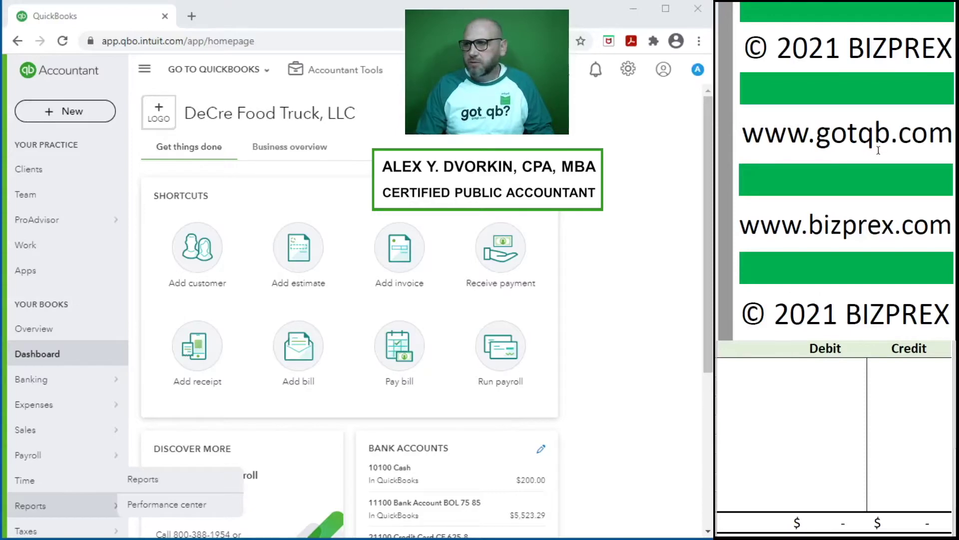
Start adding a receipt and upload the Food Traders, Inc. invoice file from the computer
scroll(838, 150, down, 10)
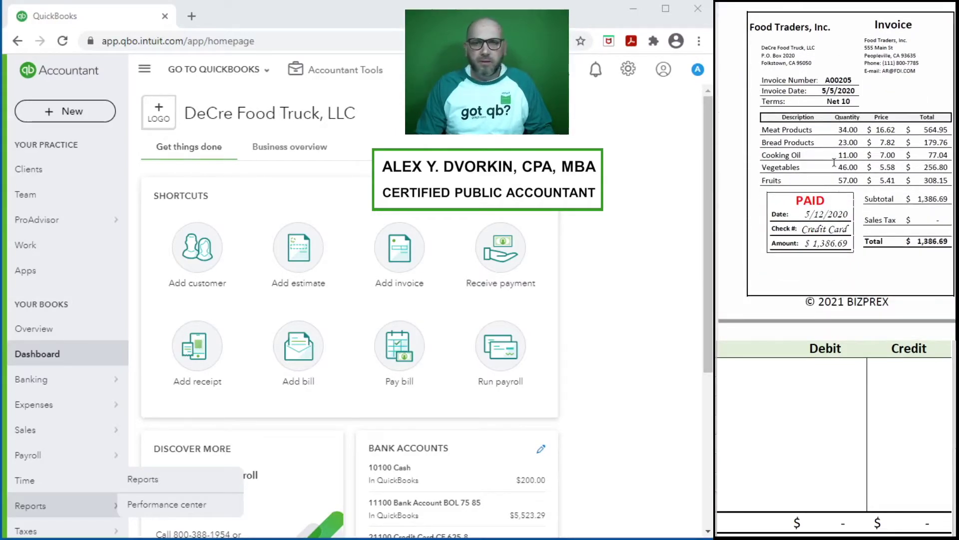
click(201, 362)
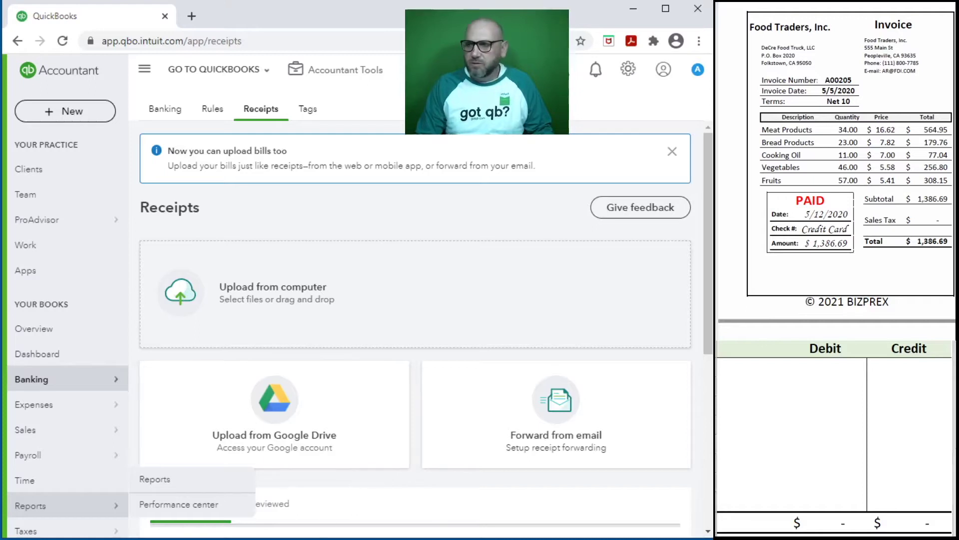
drag(310, 150, 248, 314)
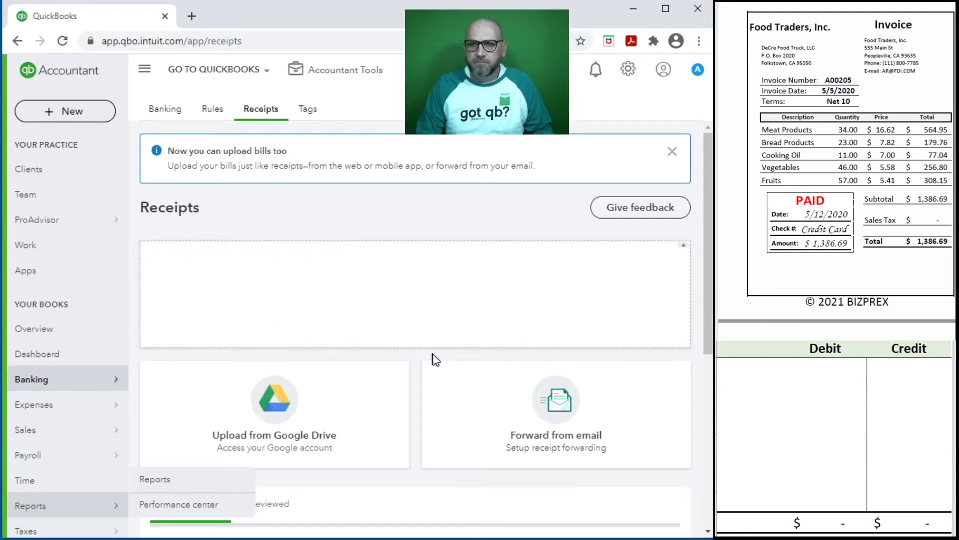
scroll(444, 332, down, 4)
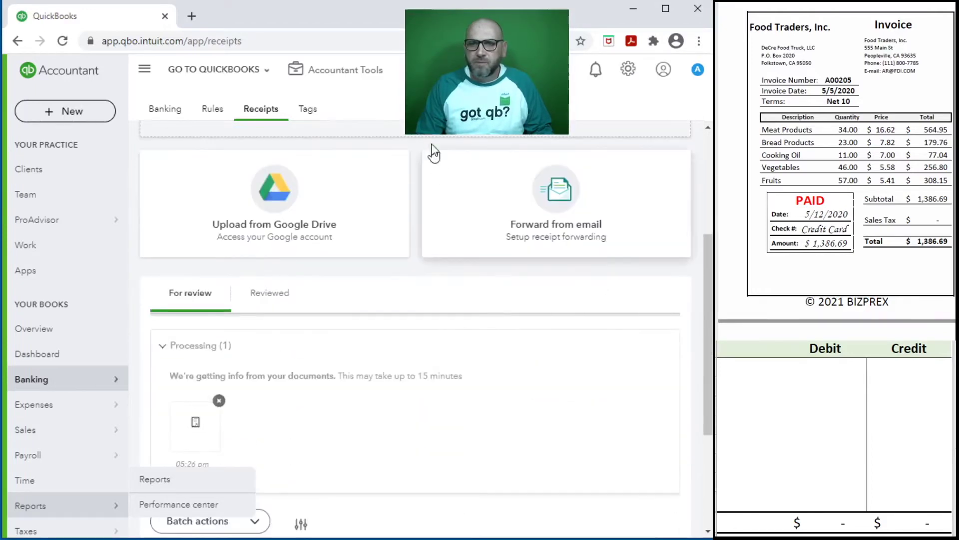
Reload the receipts page and open the uploaded invoice for review
click(66, 44)
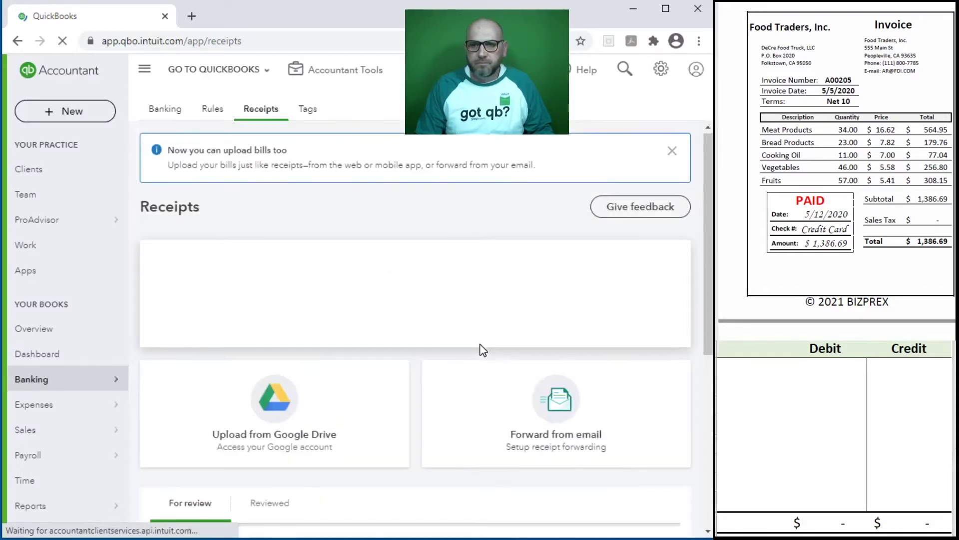
scroll(483, 350, down, 5)
scroll(481, 350, down, 1)
click(622, 367)
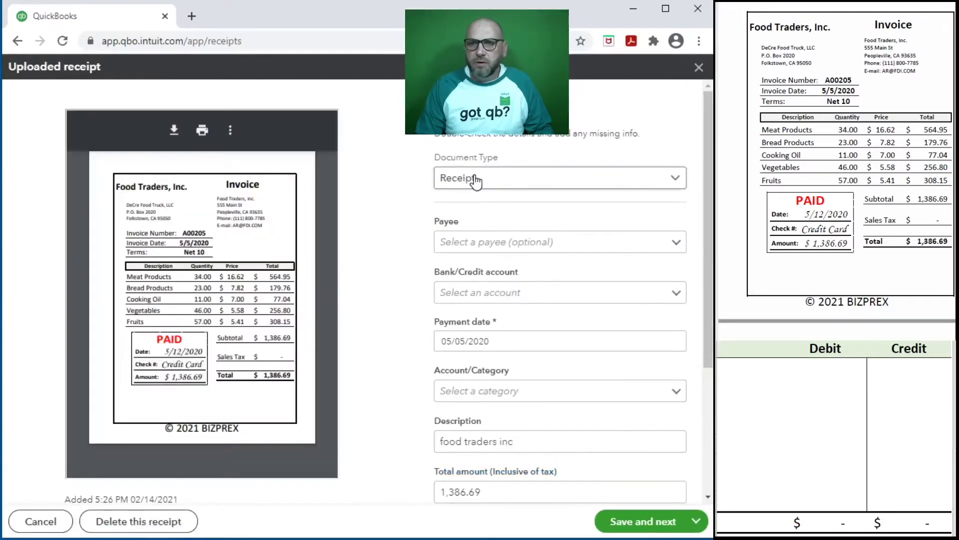
Set the uploaded document's type to Bill and its payee to Food Traders, Inc
click(537, 181)
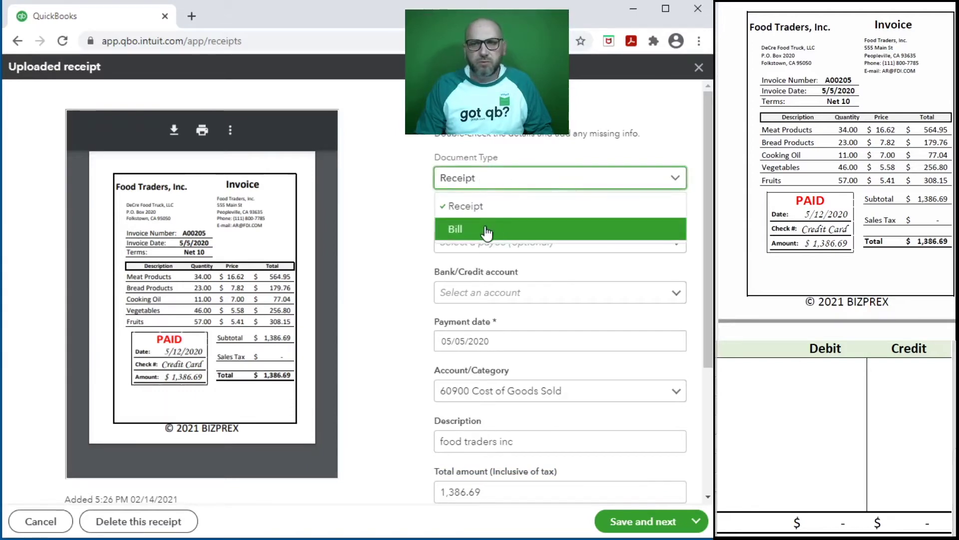
click(486, 230)
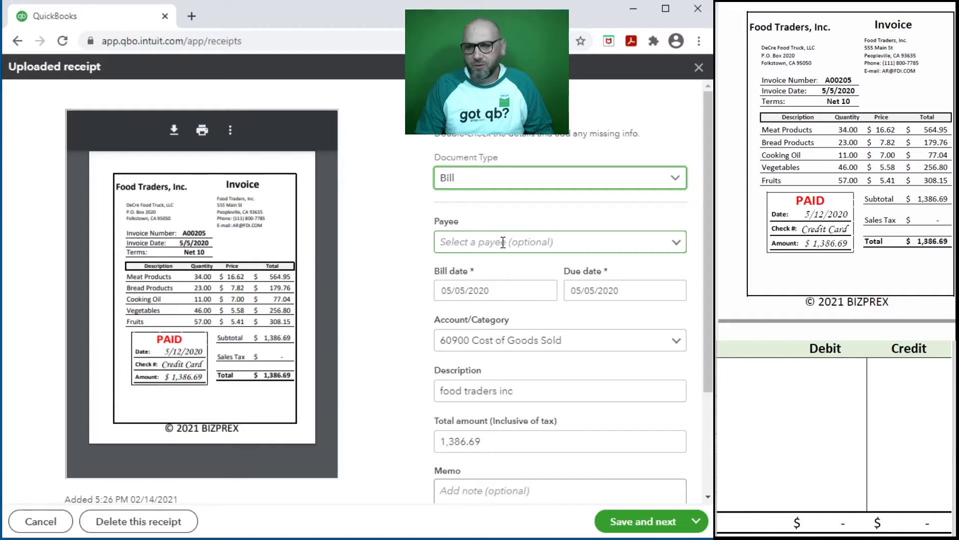
click(503, 242)
text(food)
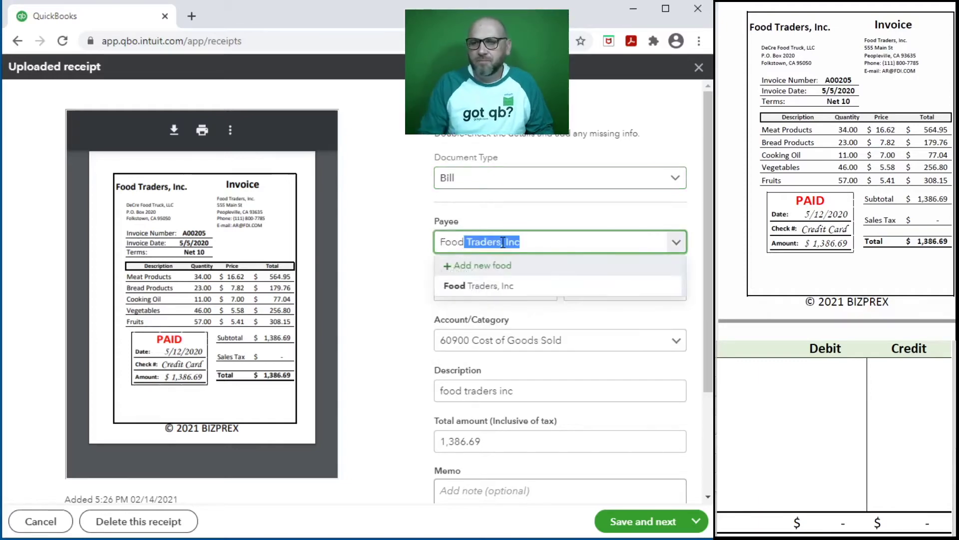
click(514, 286)
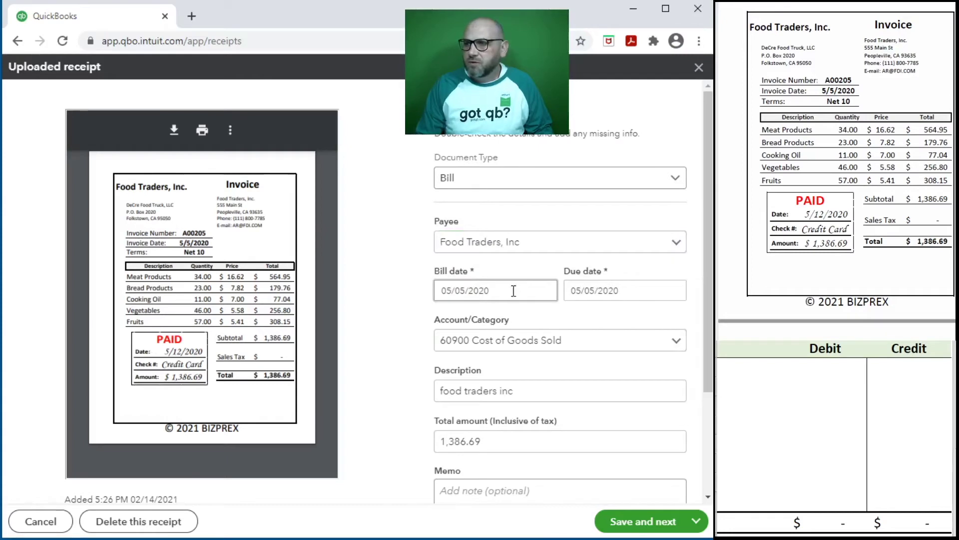
Set both the bill date and the due date to 05/12/2020
click(466, 290)
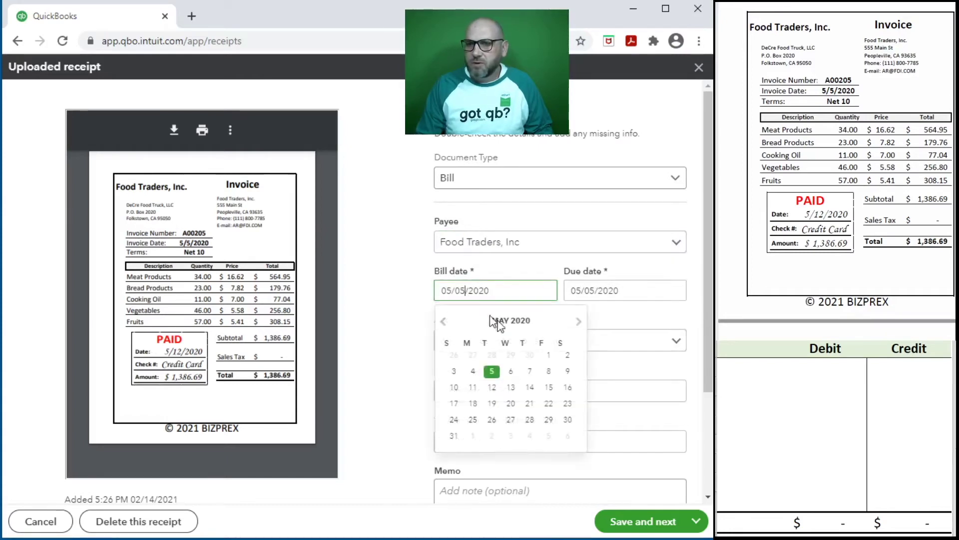
click(491, 389)
click(621, 292)
click(619, 387)
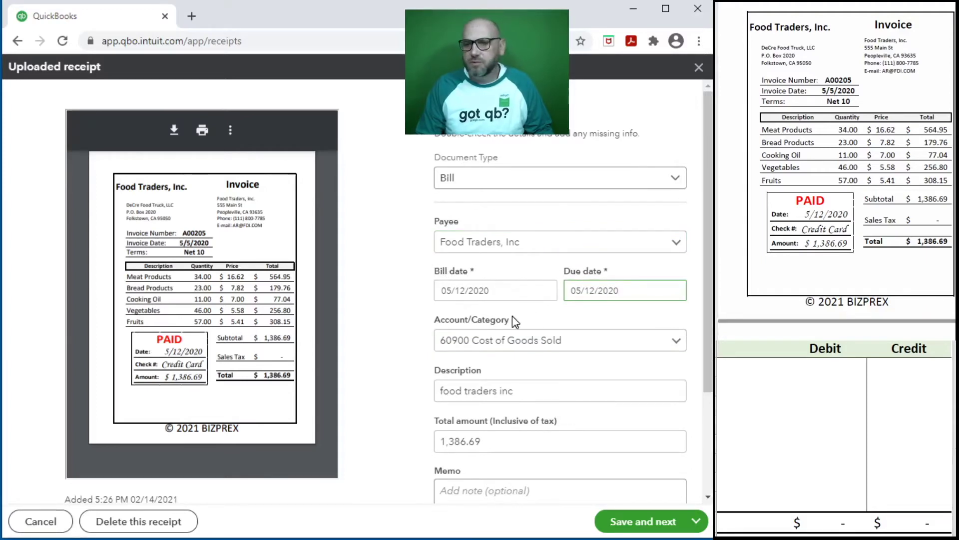
Assign the bill to the account category 60200 Food Purchases / Supplies
click(599, 348)
text(sup)
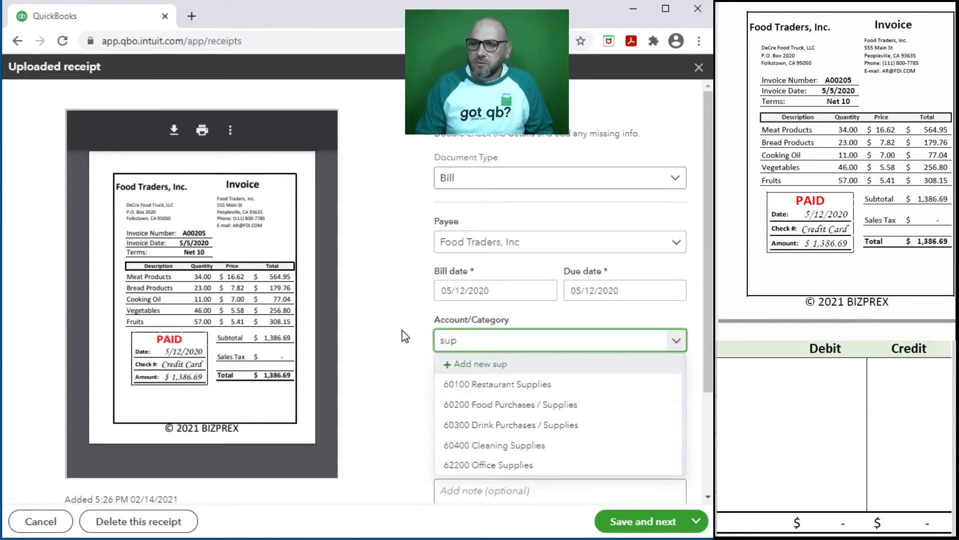
click(540, 400)
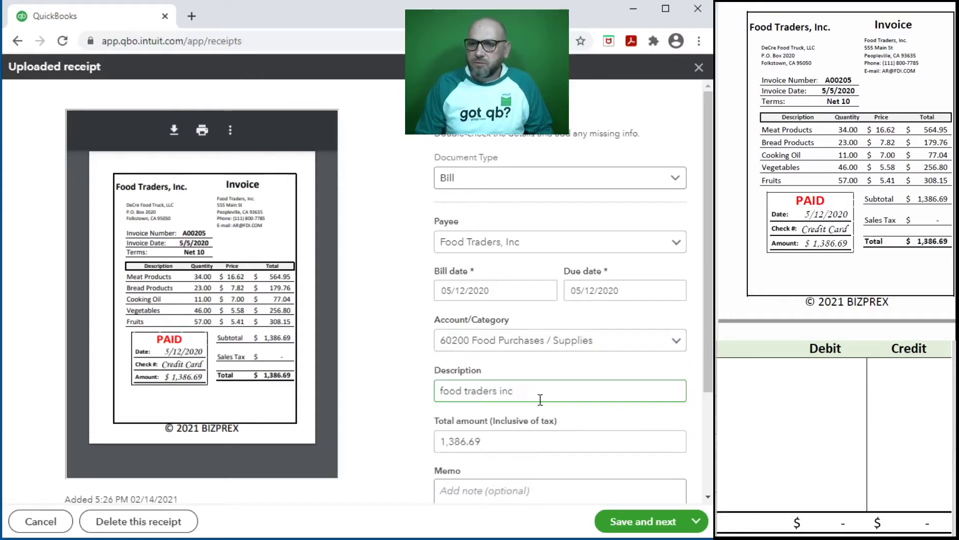
Replace the bill's description with 50200A and copy that text into the memo
click(574, 391)
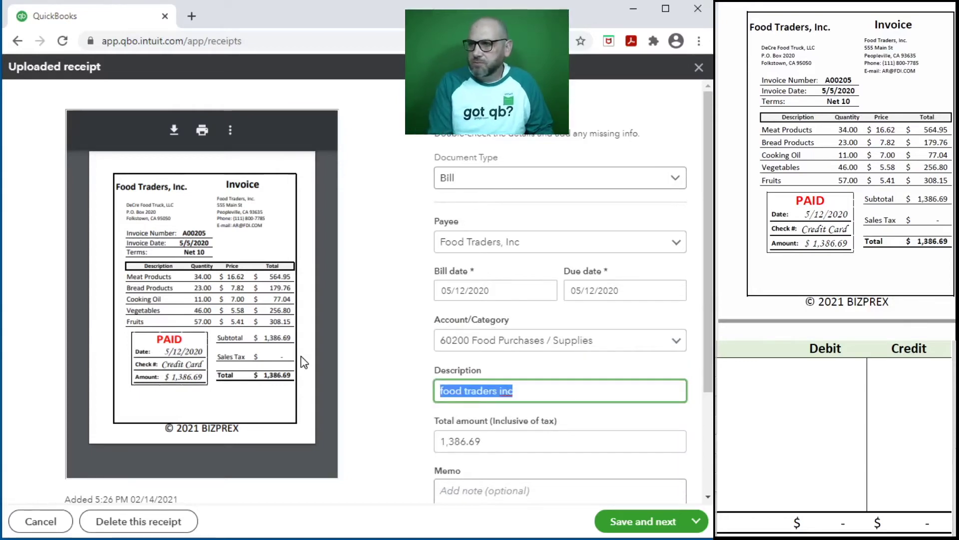
text(A0020)
text(50200A)
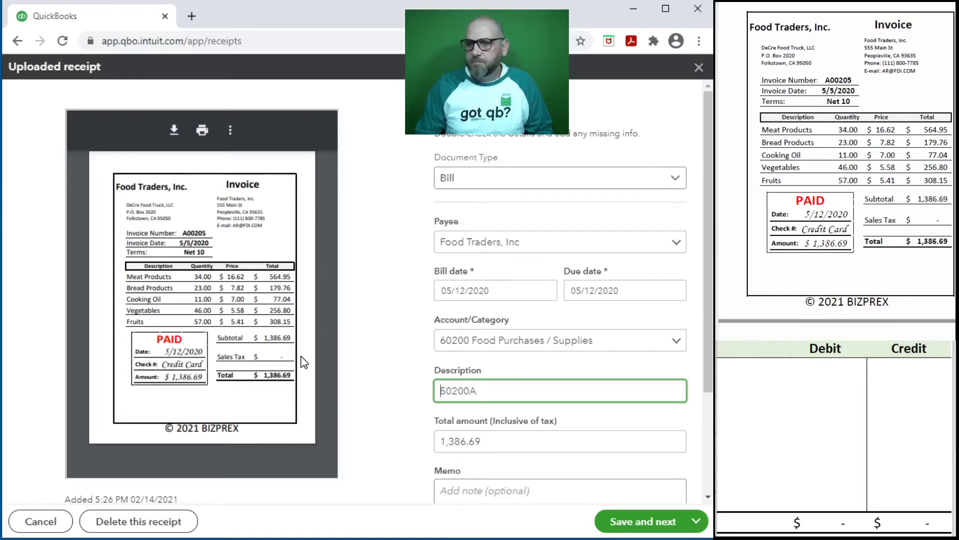
click(511, 441)
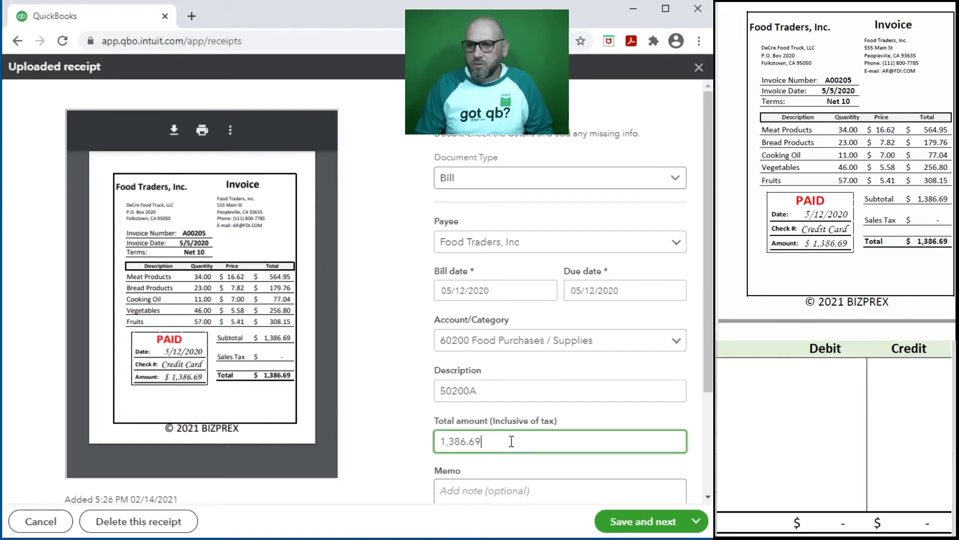
click(499, 392)
key(ctrl+c)
click(489, 487)
key(ctrl+v)
Switch to the debit/credit spreadsheet and record account 60200 with a debit of 1386.69 in the first row
click(779, 393)
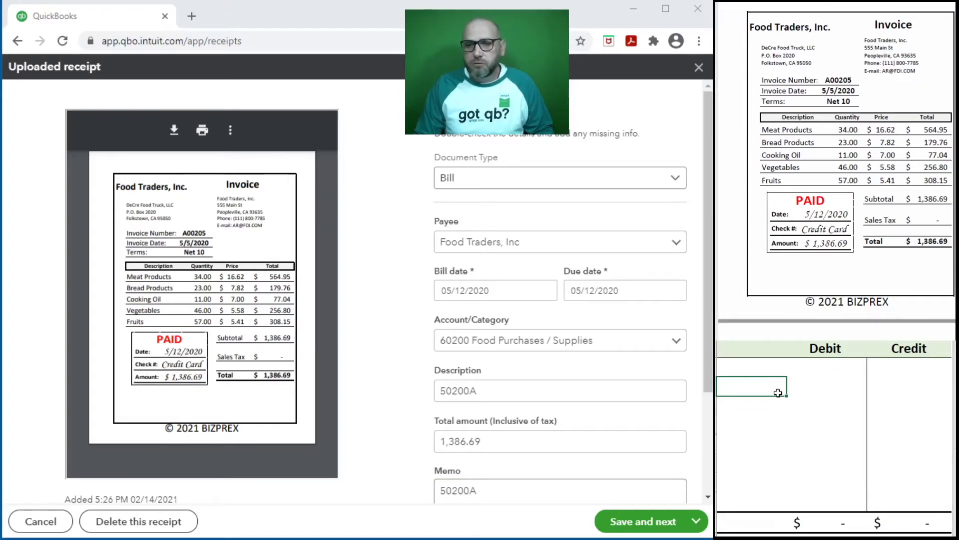
click(754, 365)
text(60200)
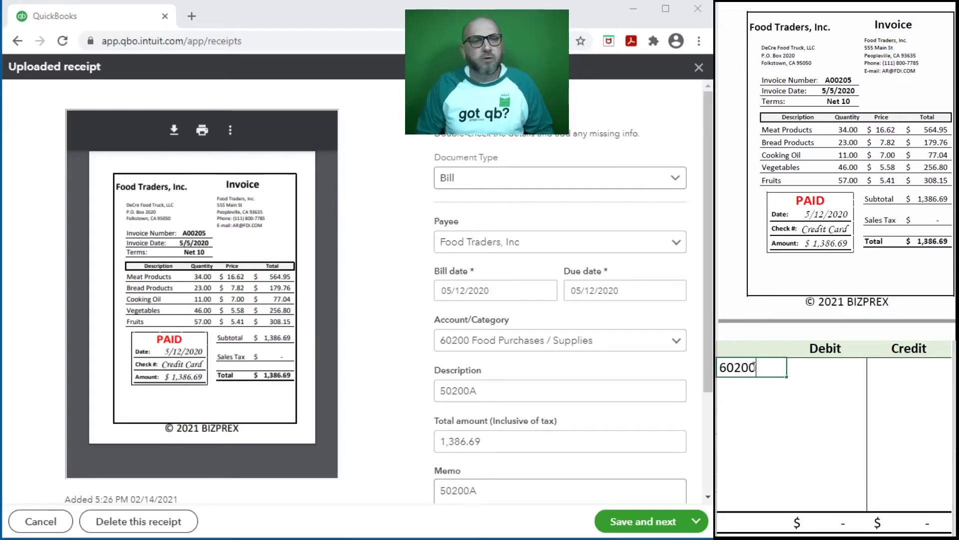
key(Tab)
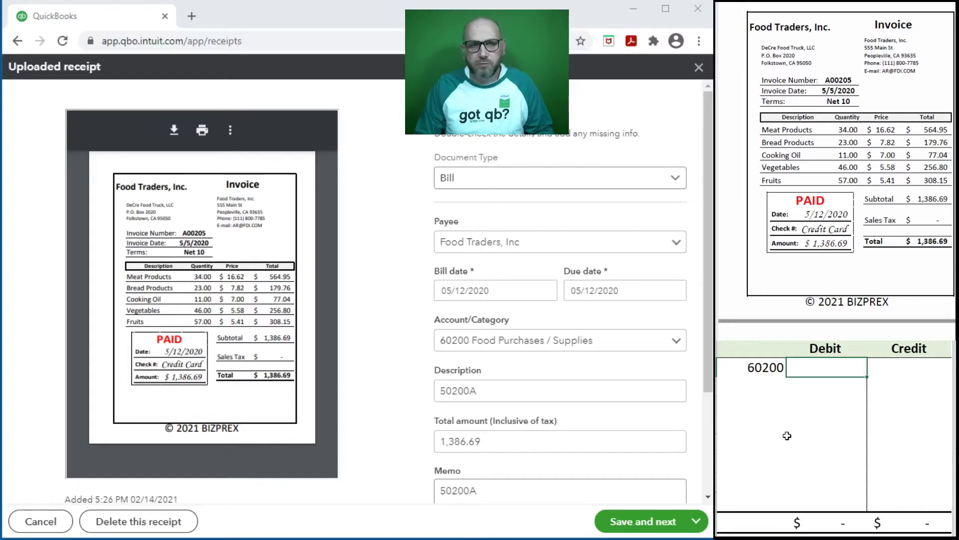
text(1)
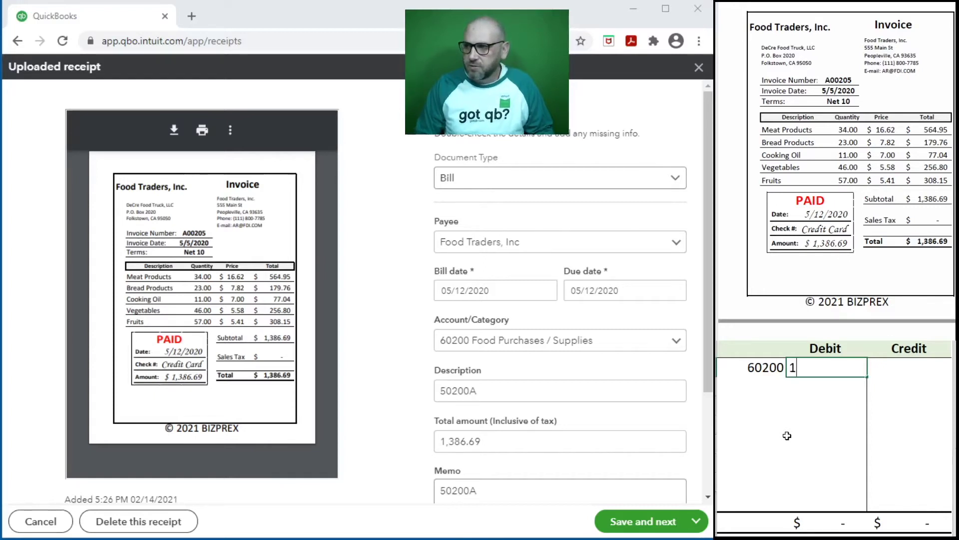
text(,38)
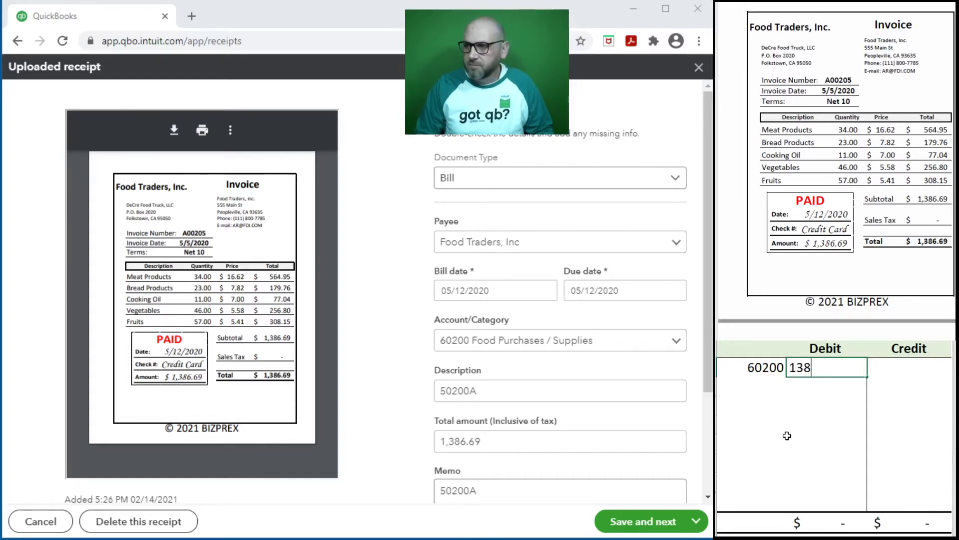
text(6.69)
key(Return)
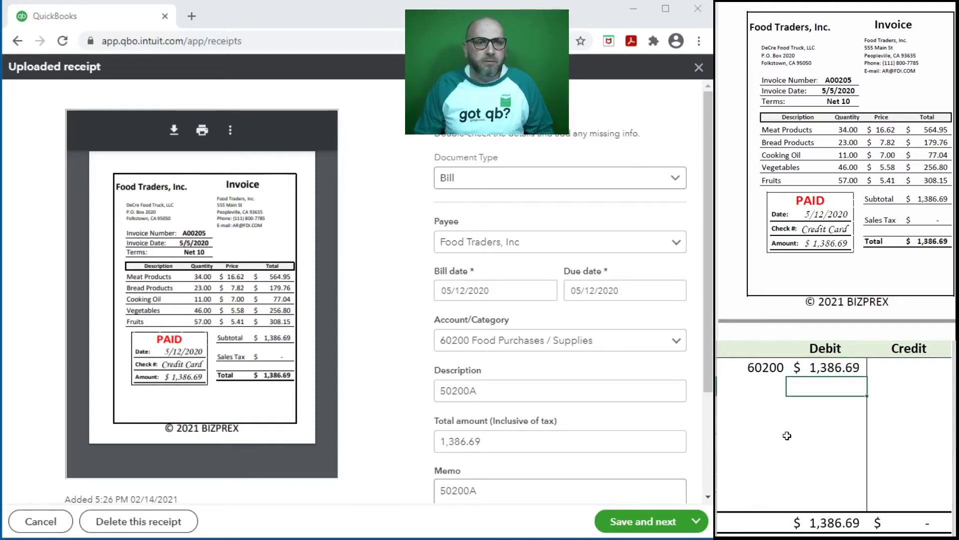
Record account 20100 with a credit of 1386.69 in the second row of the debit/credit spreadsheet
click(746, 385)
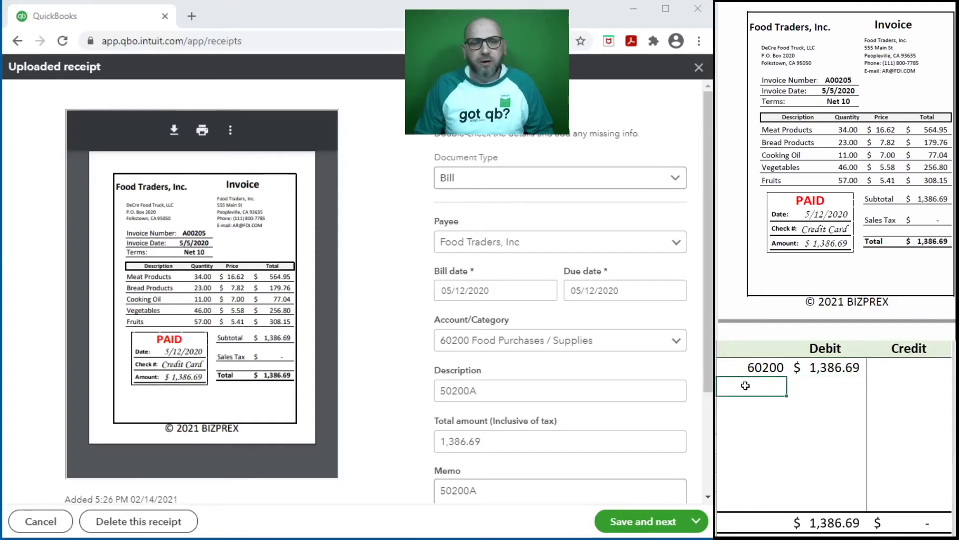
scroll(498, 304, down, 3)
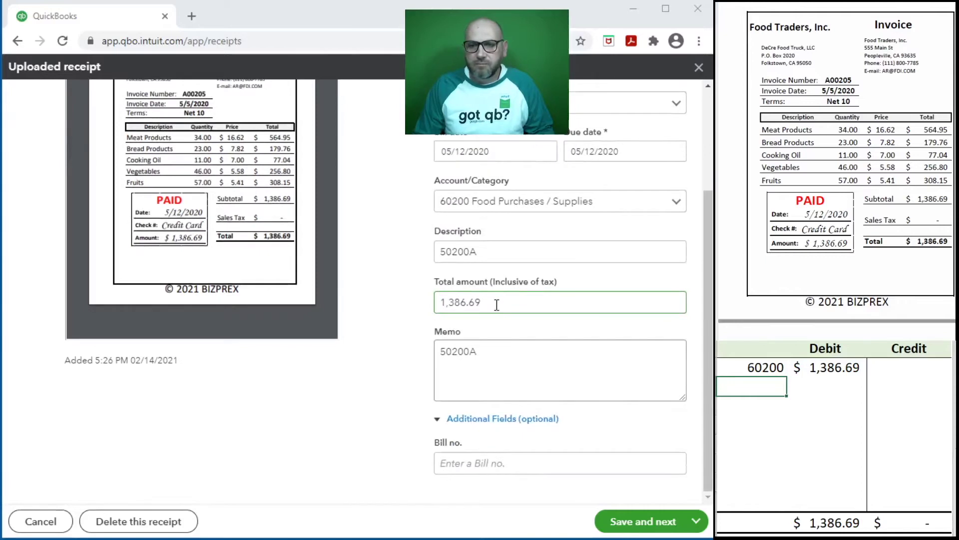
scroll(497, 305, up, 3)
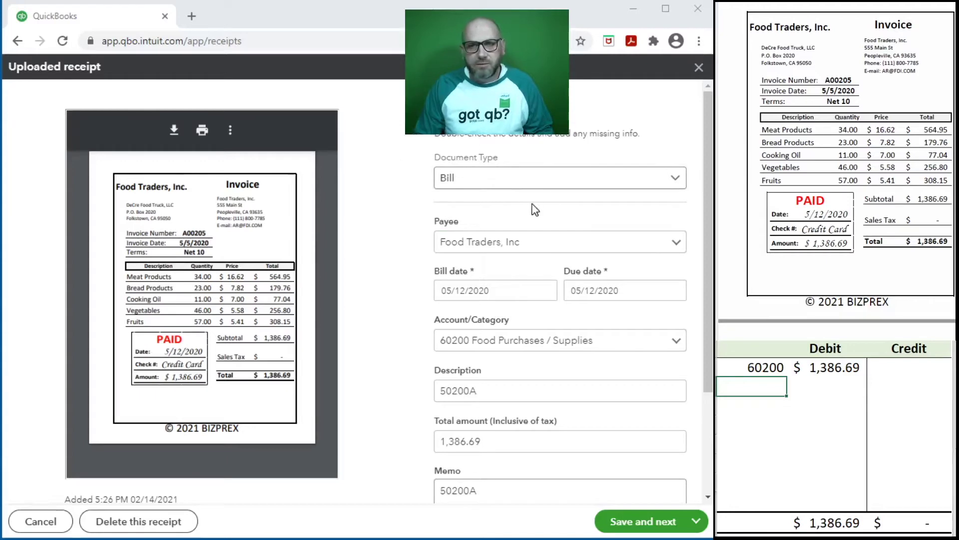
click(638, 180)
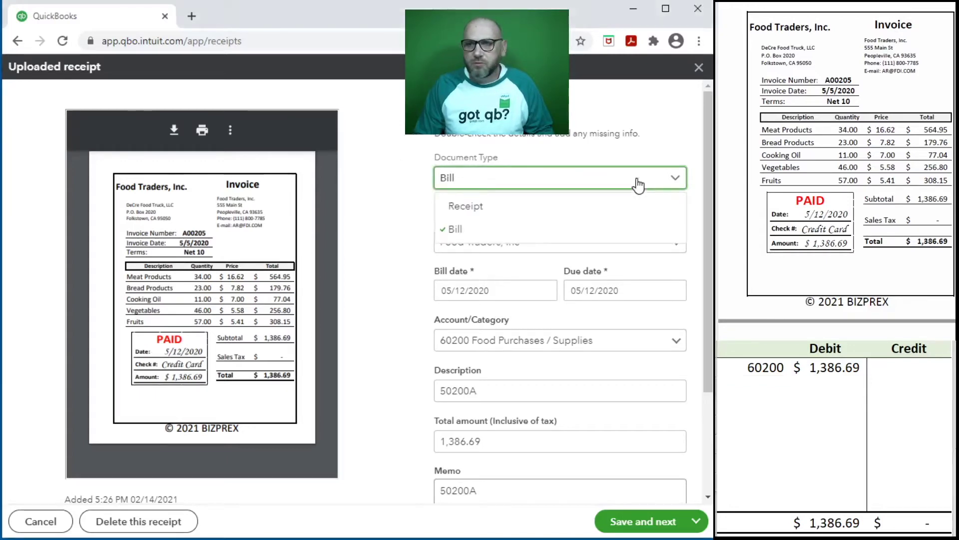
click(740, 381)
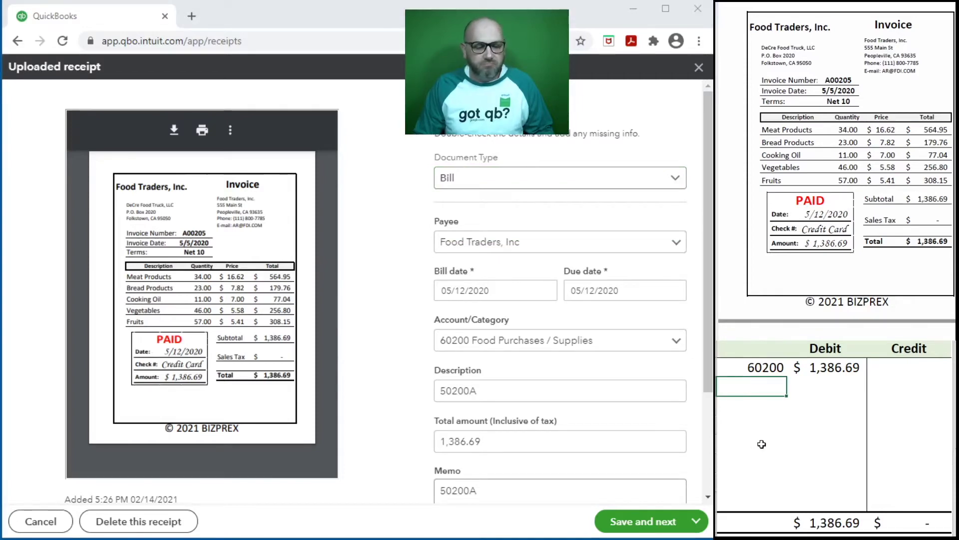
text(20100)
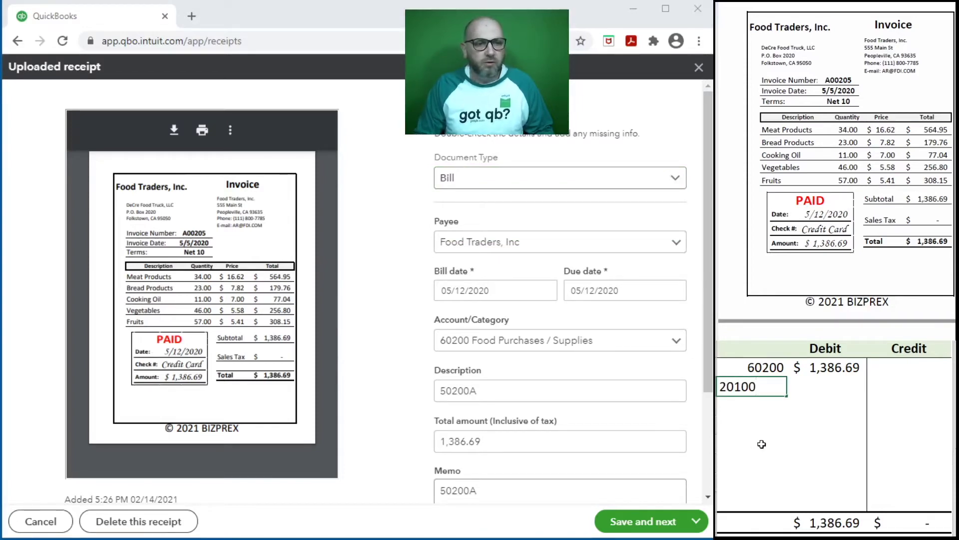
key(Tab)
key(Tab)
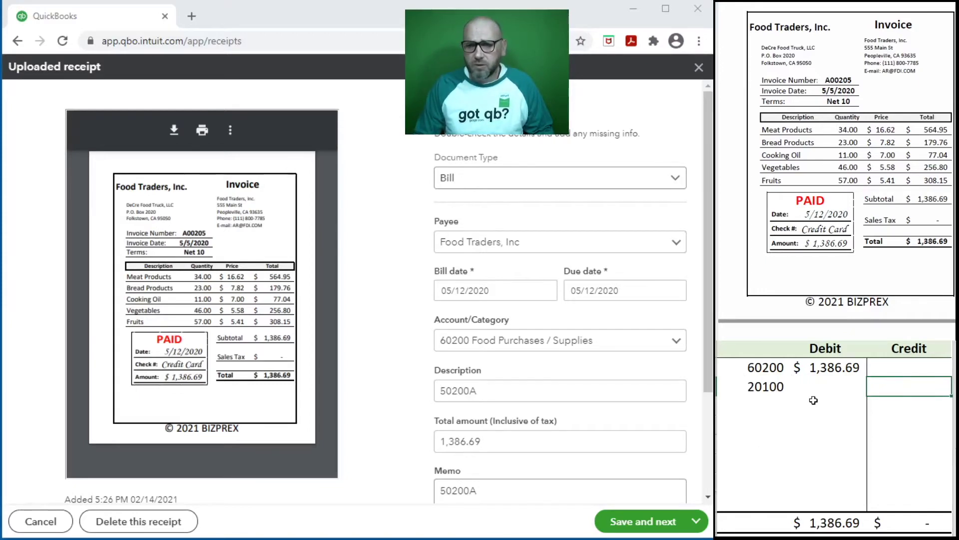
text(1386.69)
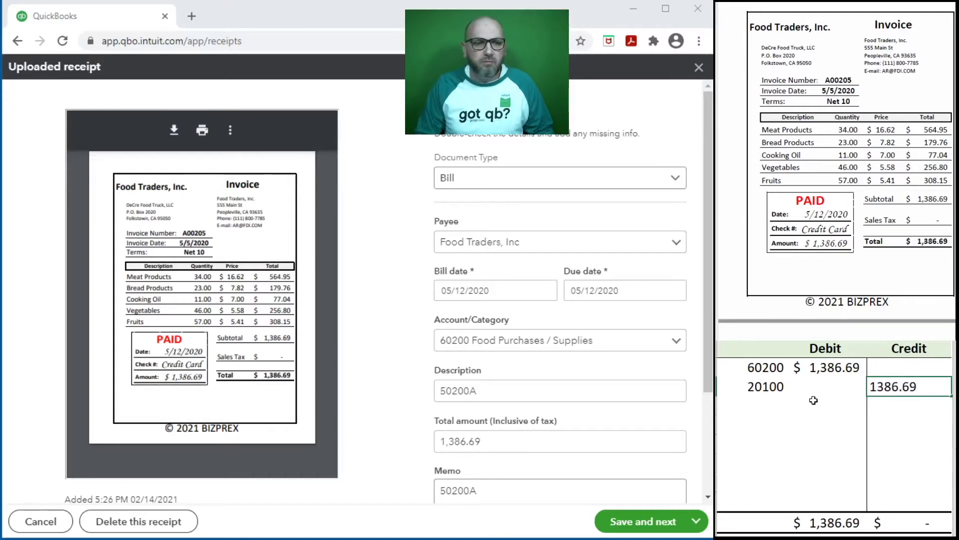
key(Return)
click(814, 400)
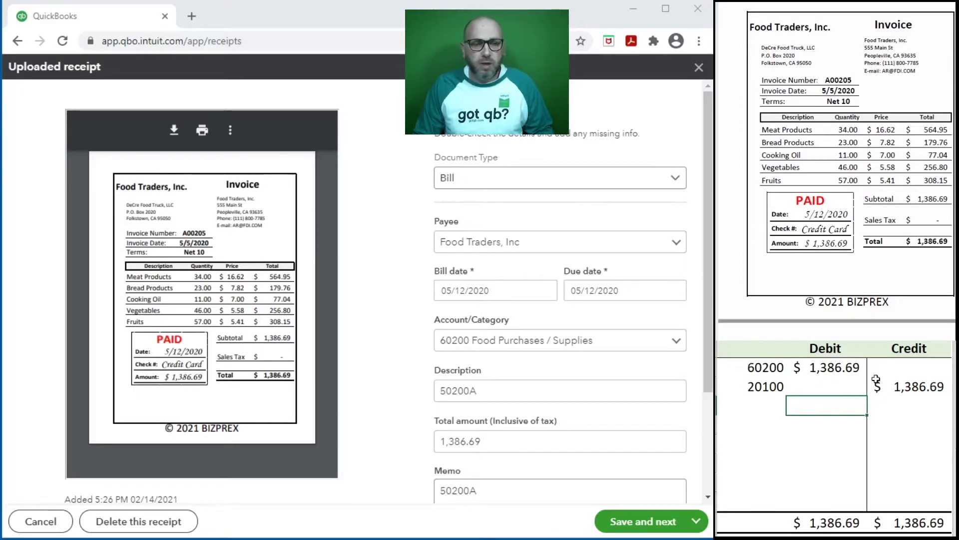
click(834, 430)
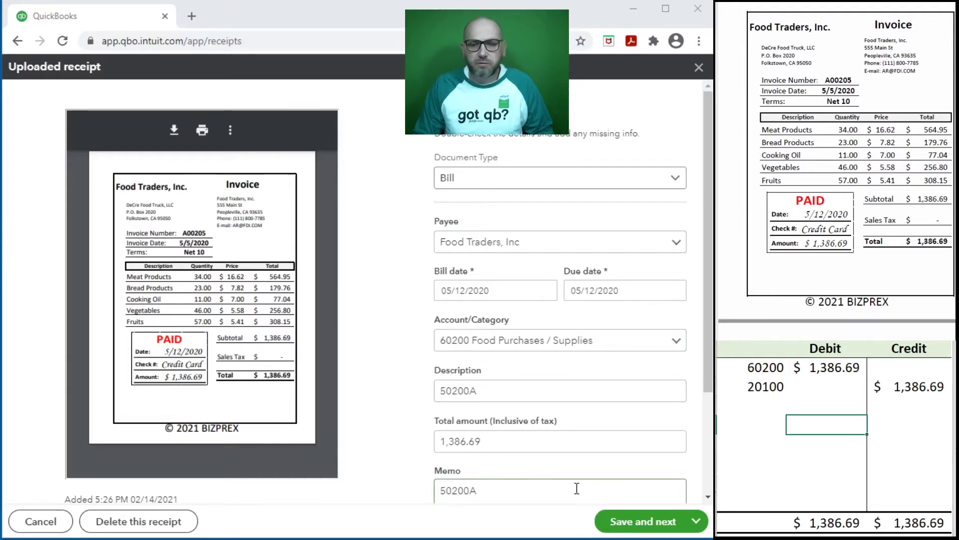
Save the reviewed details and create the new bill from the draft
click(631, 525)
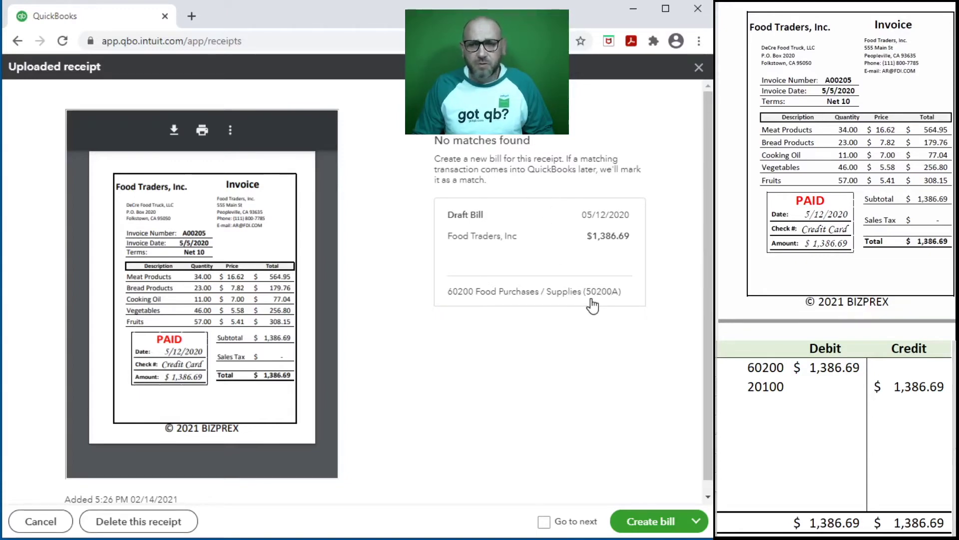
click(638, 522)
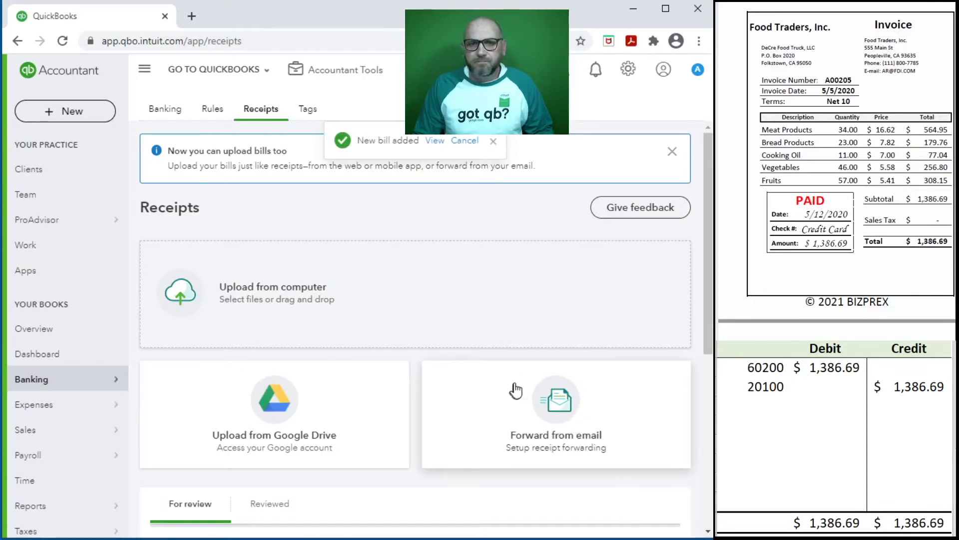
scroll(513, 332, down, 3)
scroll(513, 332, down, 2)
scroll(505, 345, up, 5)
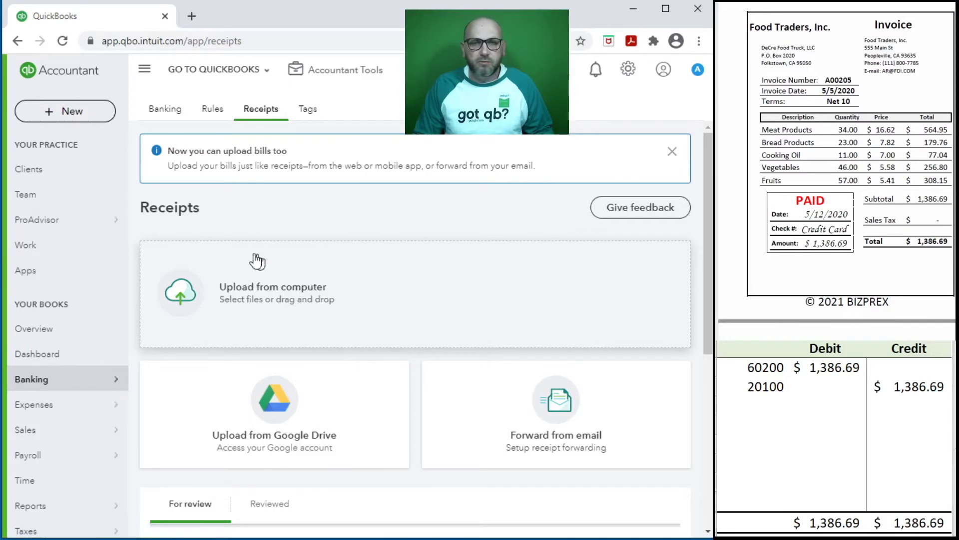
Start paying bills and choose 21100 Credit Card CF 625-8 as the payment account
click(80, 117)
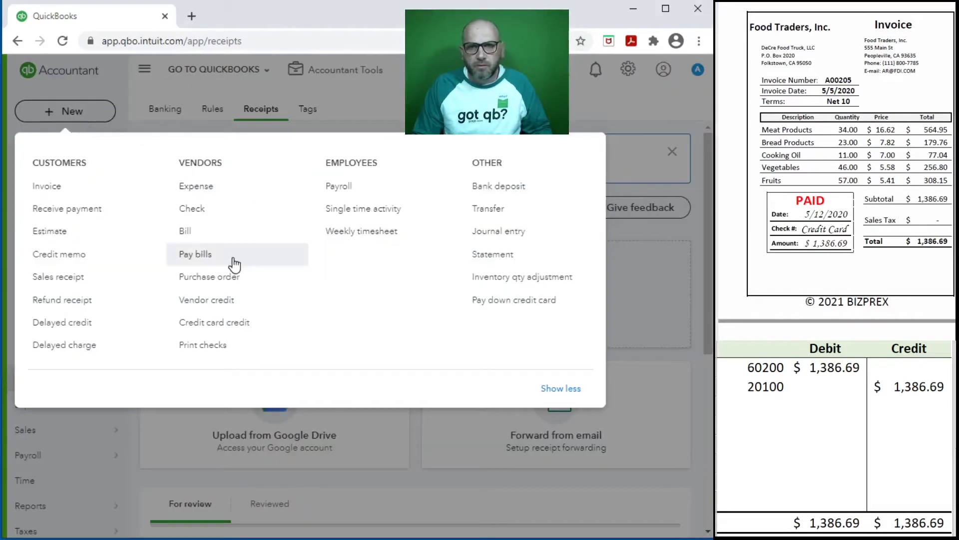
click(209, 256)
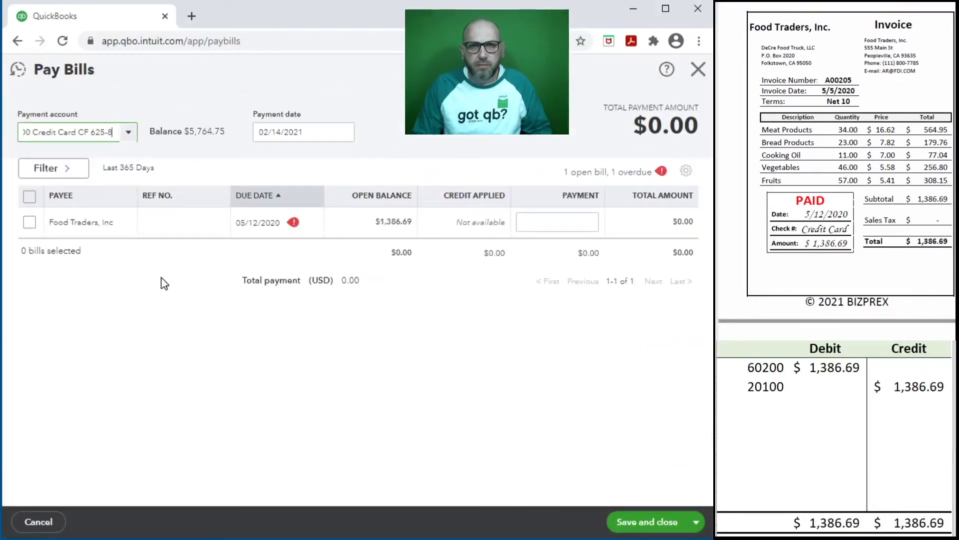
click(128, 133)
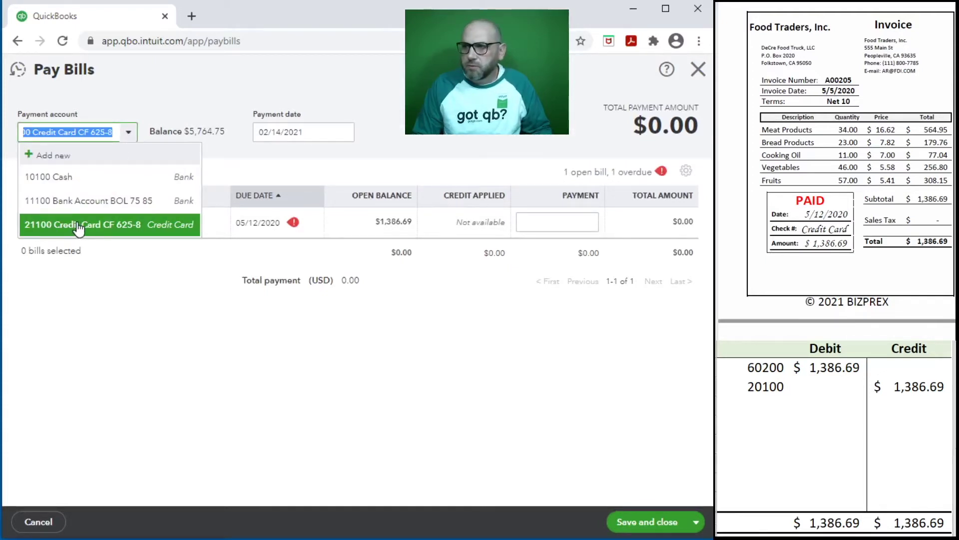
click(75, 230)
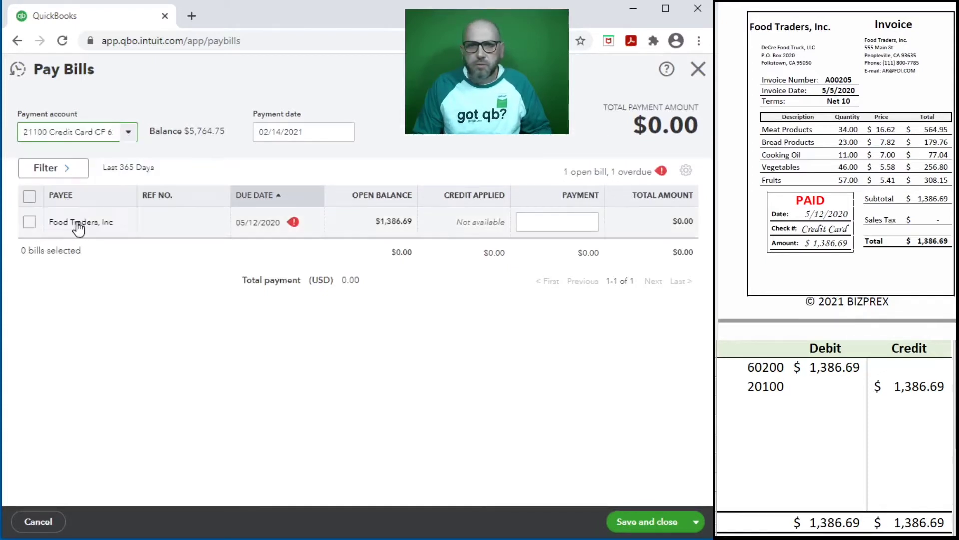
Set the payment date to 5/12/2020 and enter a payment of 1386.69 for the Food Traders, Inc bill
click(321, 133)
text(5/)
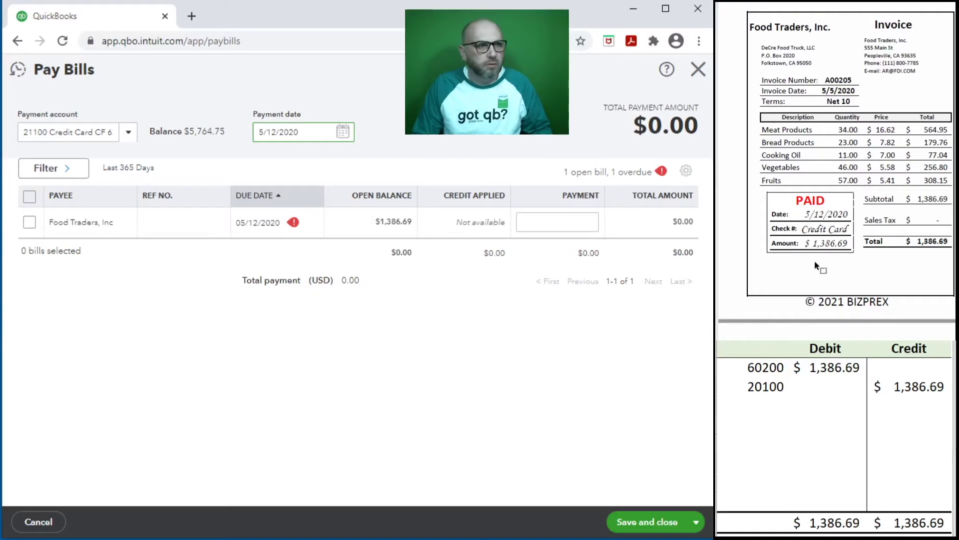
text(12/2020)
click(592, 254)
click(553, 221)
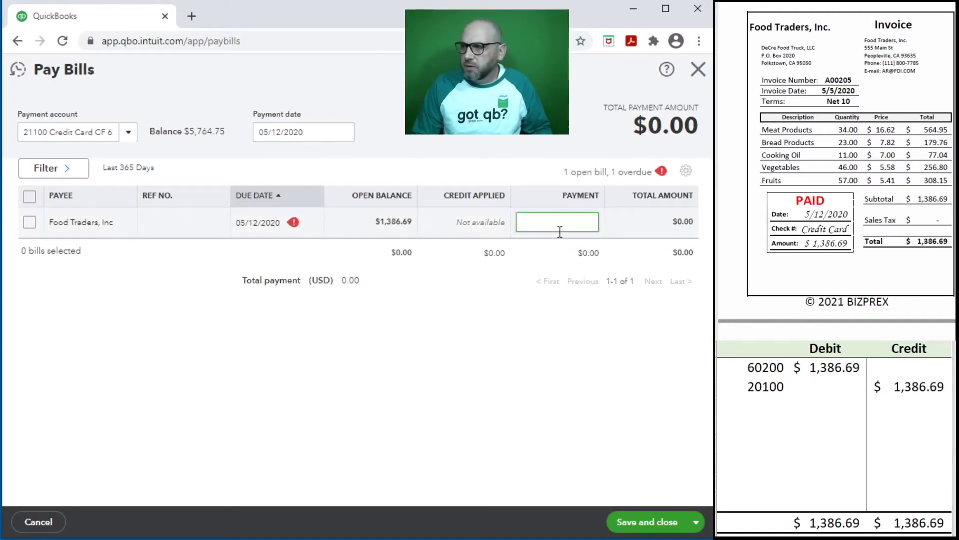
text(1386.69)
click(531, 349)
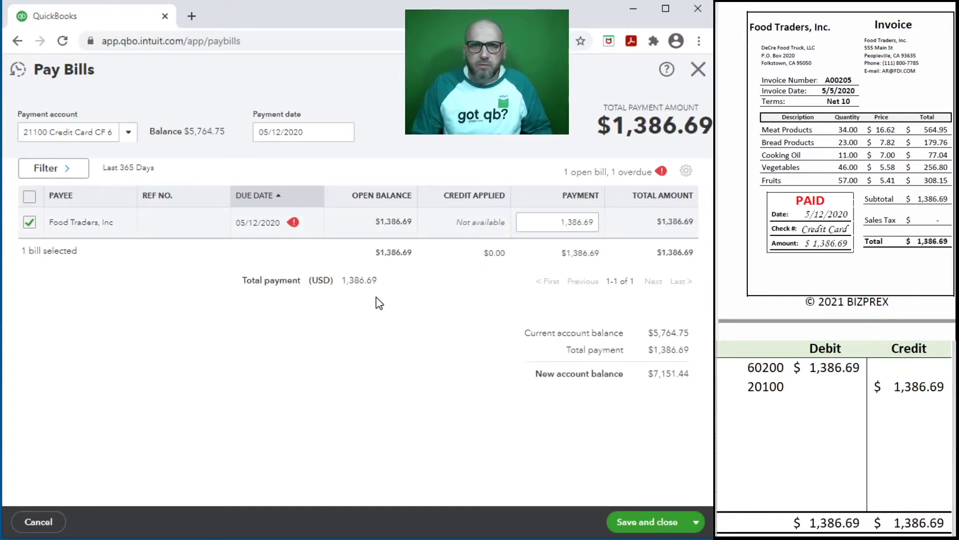
In the debit/credit spreadsheet, record account 21100 with a credit of 1,386.69 in the third row
click(815, 416)
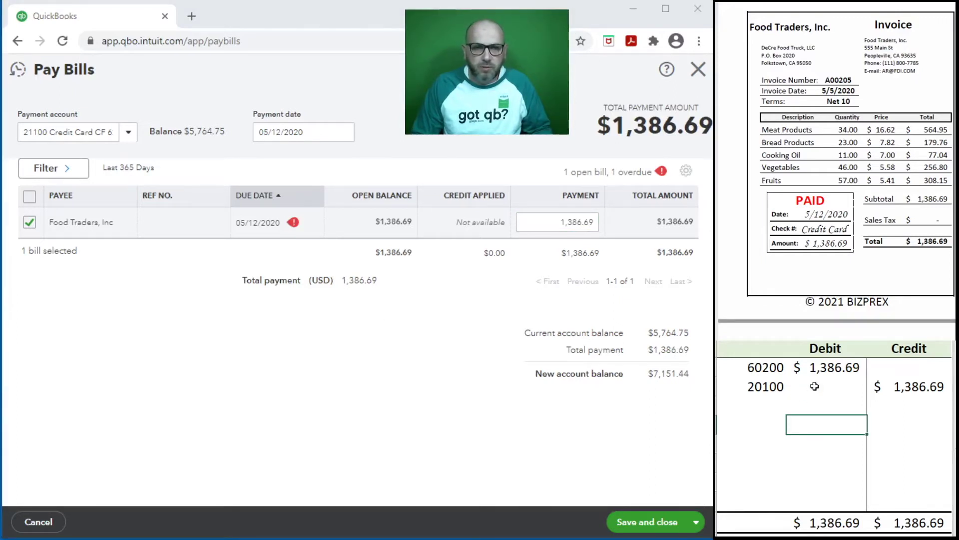
click(757, 403)
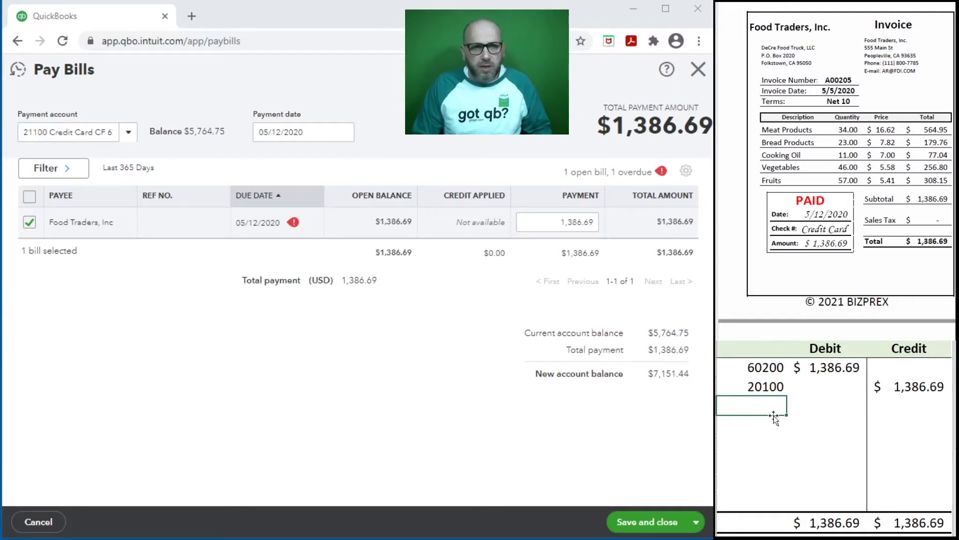
text(21100)
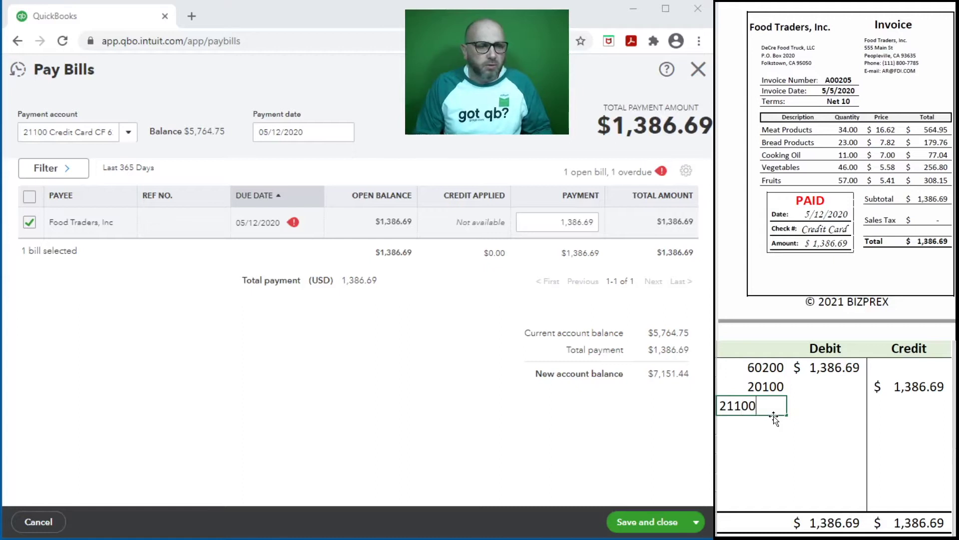
key(Tab)
key(Tab)
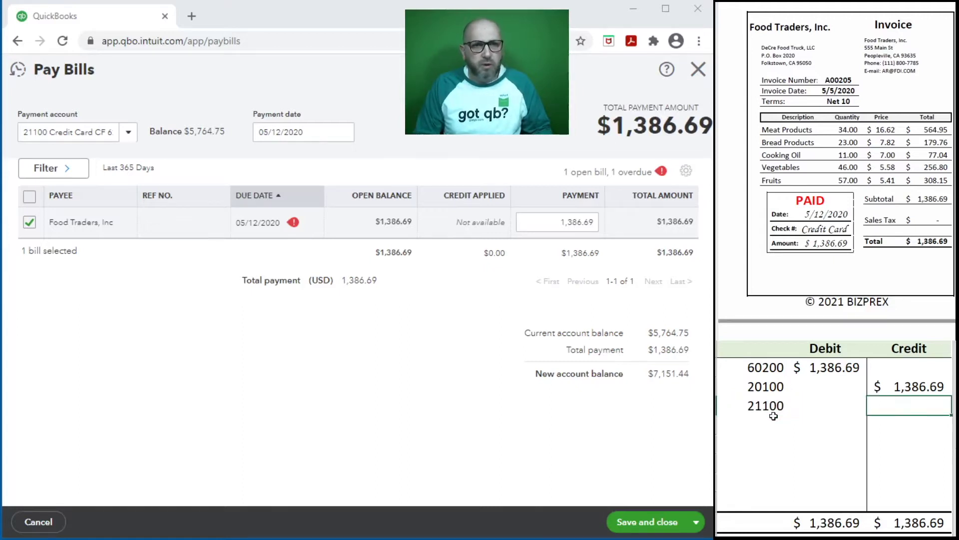
text(1,386.69)
key(Return)
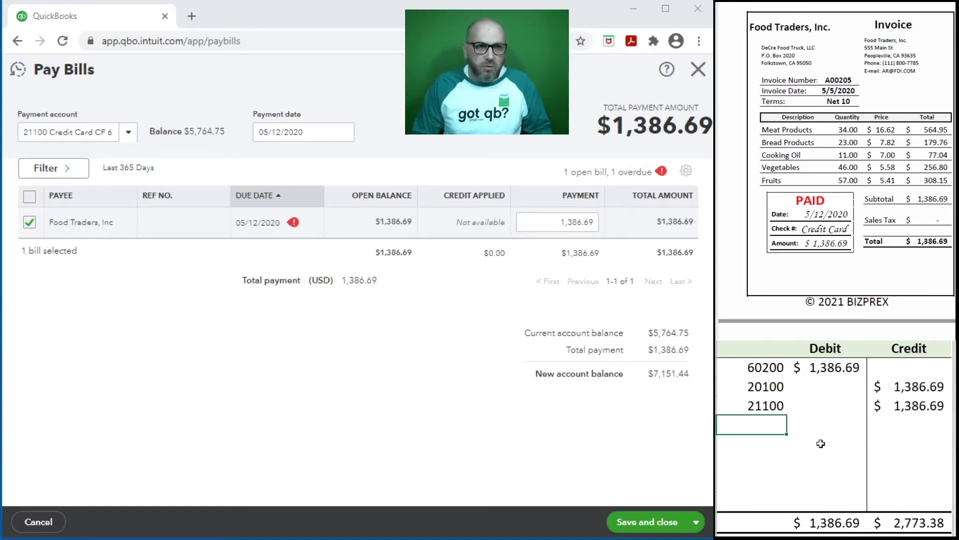
Record account 20100 with a debit of 1,386.69 in the fourth row of the debit/credit spreadsheet
text(20100)
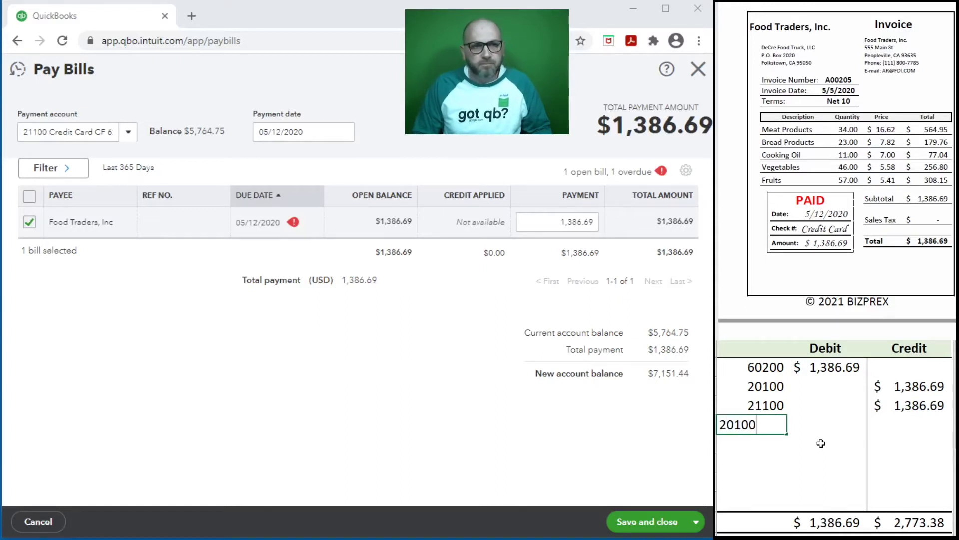
key(Tab)
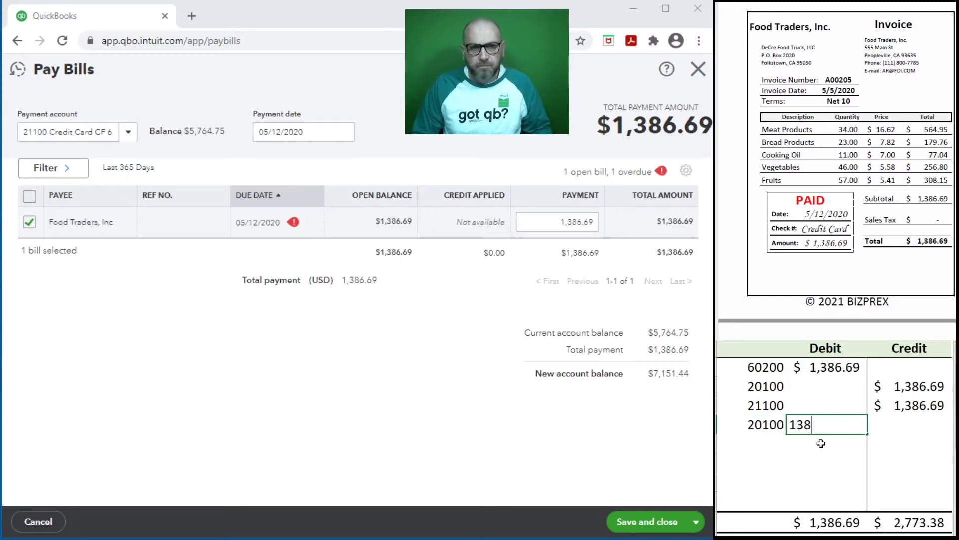
text(1,386.69)
key(Return)
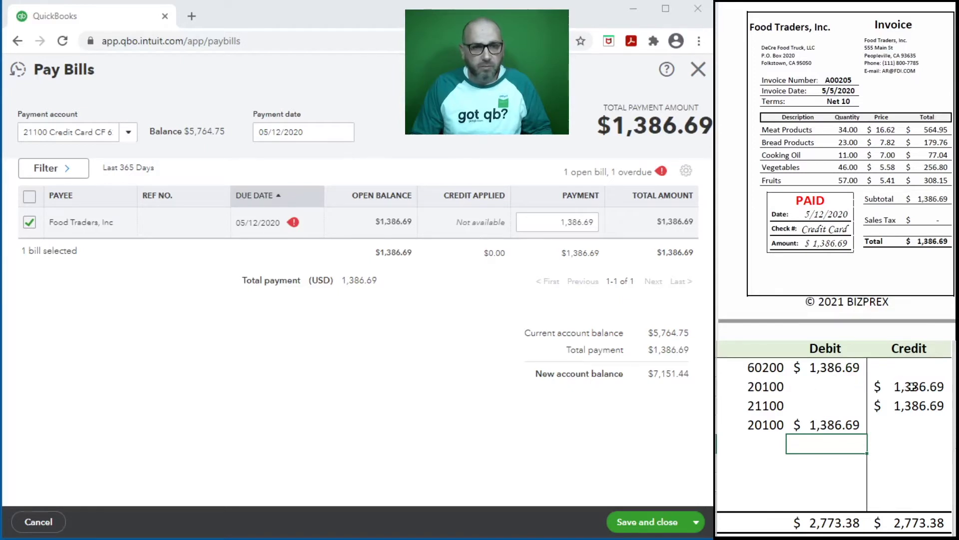
Clear the bill's 60200 and 20100 entries from the first two rows of the debit/credit spreadsheet
drag(900, 393, 772, 376)
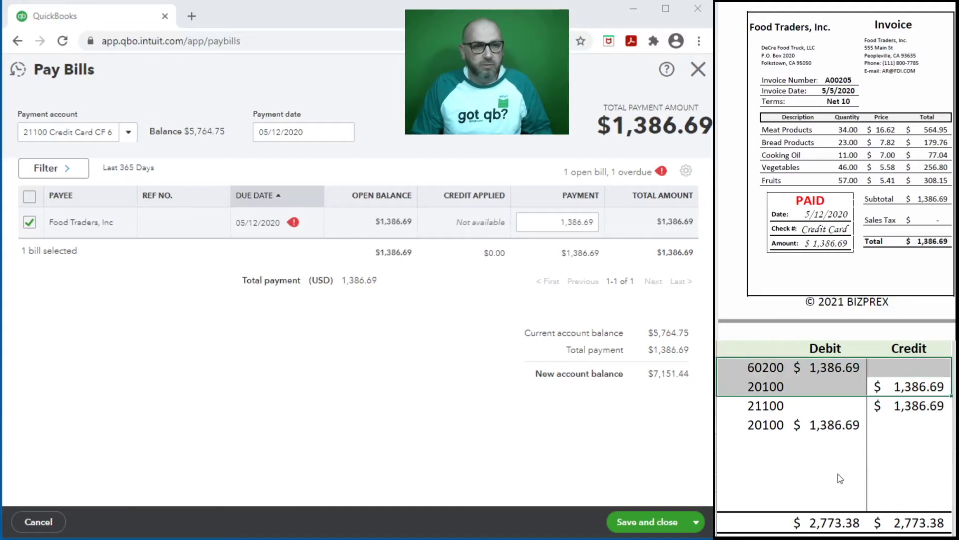
key(Delete)
click(820, 444)
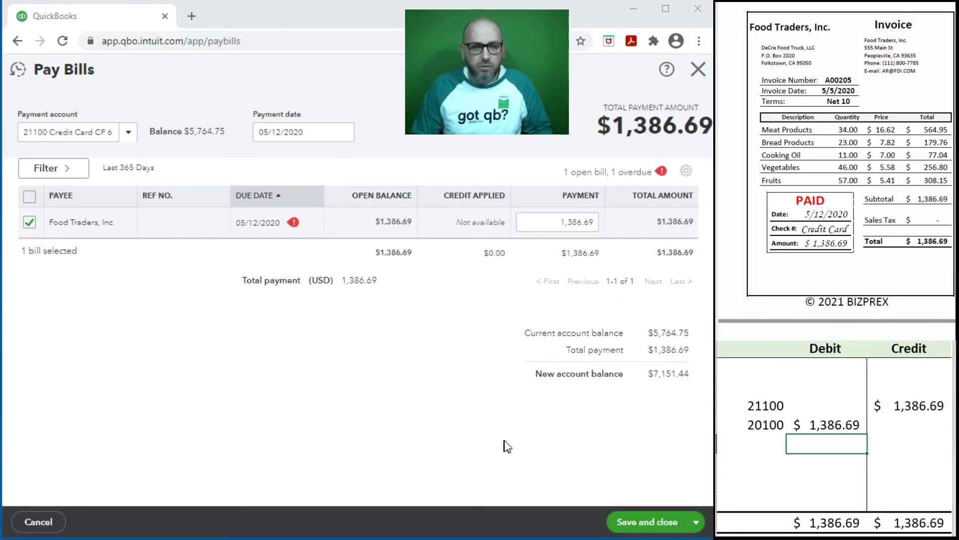
Save and close the bill payment, and clear the remaining 21100 and 20100 entries from the debit/credit spreadsheet
click(630, 524)
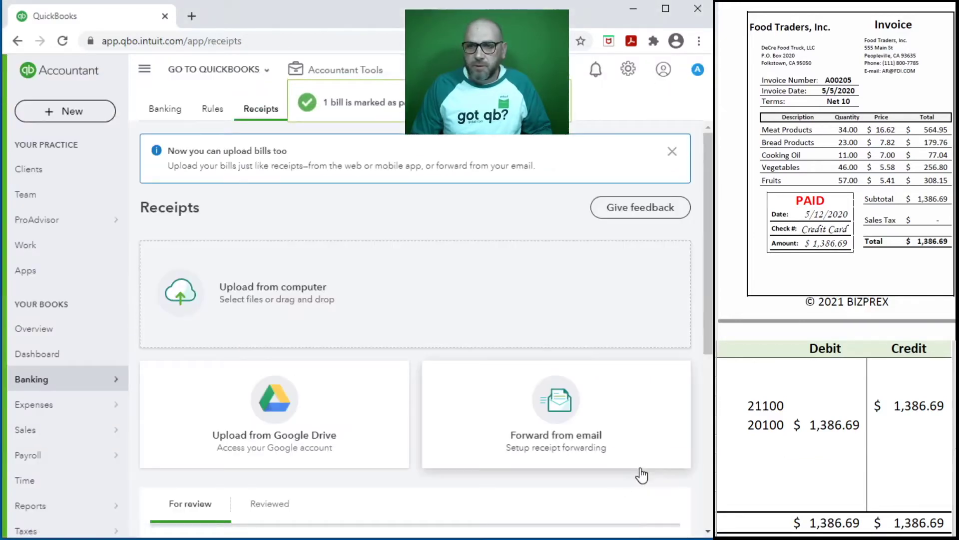
drag(878, 426, 761, 405)
key(Delete)
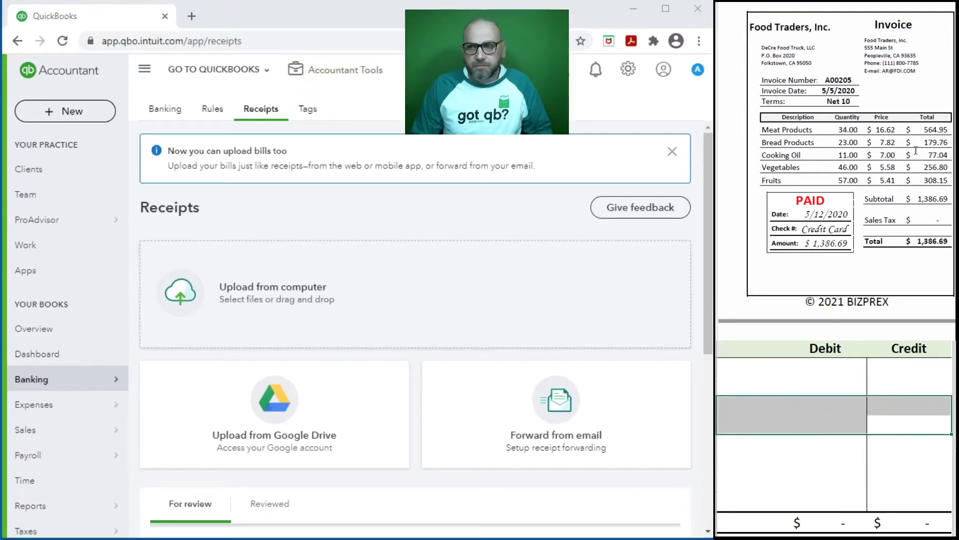
Upload the To Go Packs, LLC invoice from the computer to Receipts and reload the page
scroll(842, 161, down, 6)
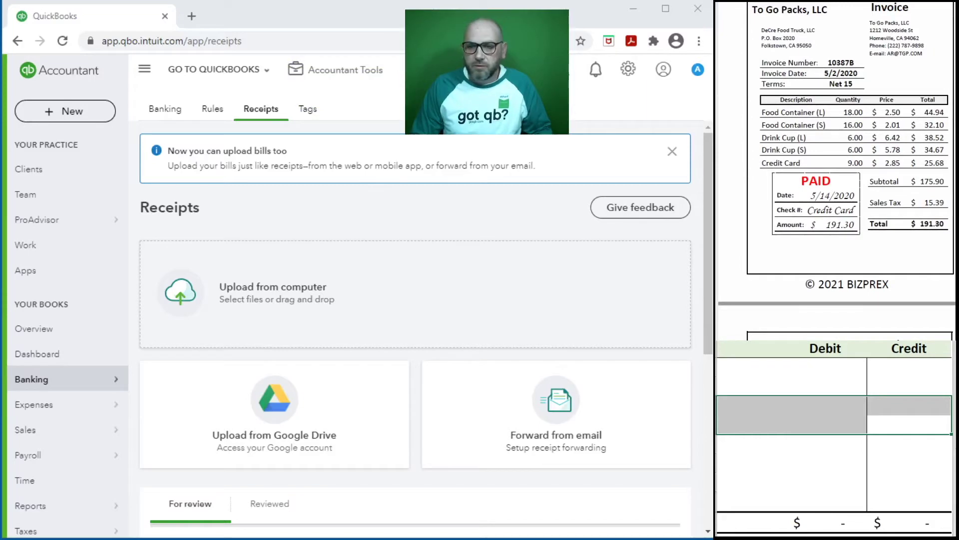
drag(380, 534, 262, 307)
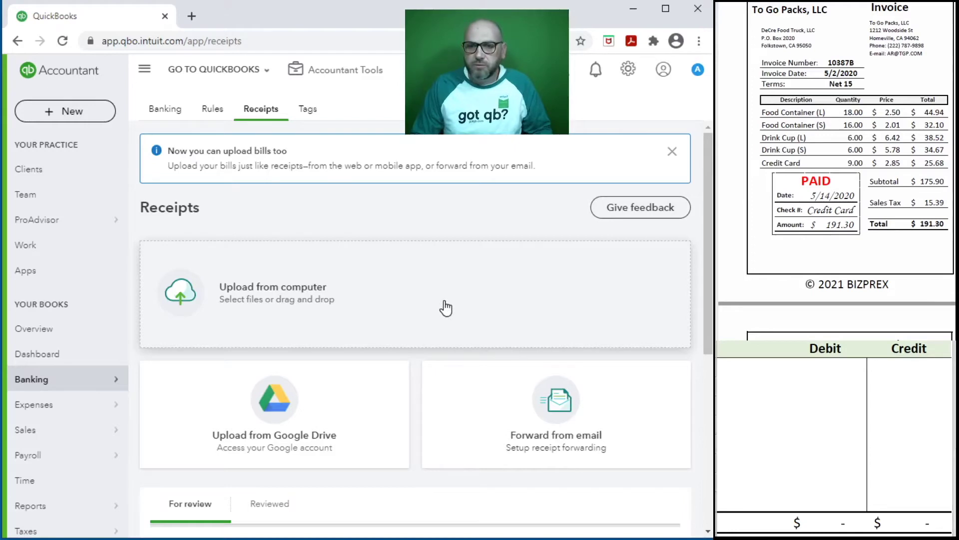
scroll(448, 306, down, 4)
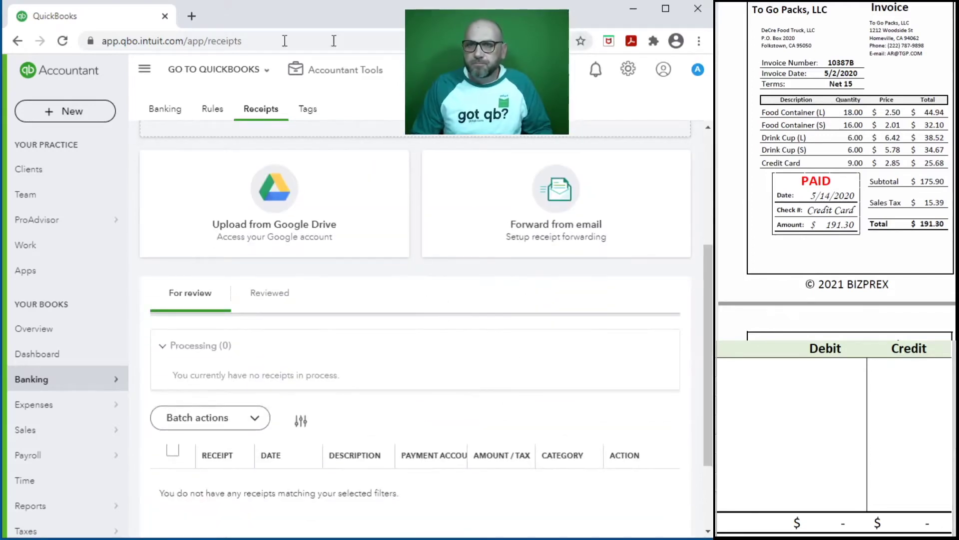
click(62, 41)
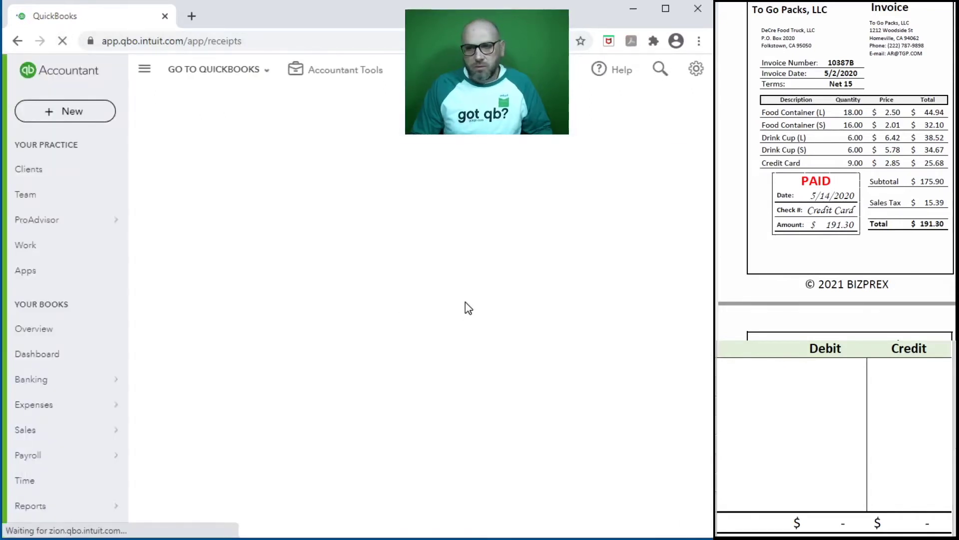
Open the uploaded 191.30 receipt for review and change its document type to Bill
scroll(466, 307, down, 6)
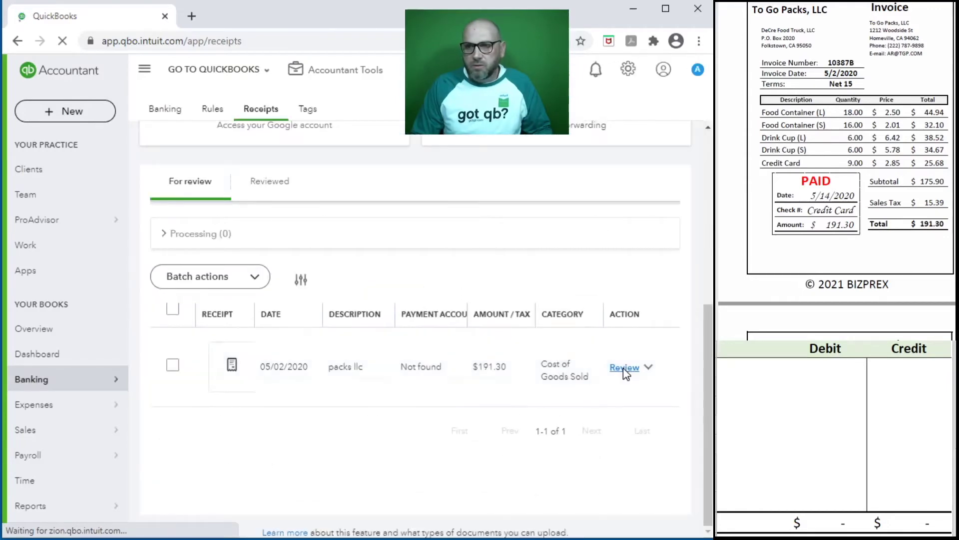
click(624, 366)
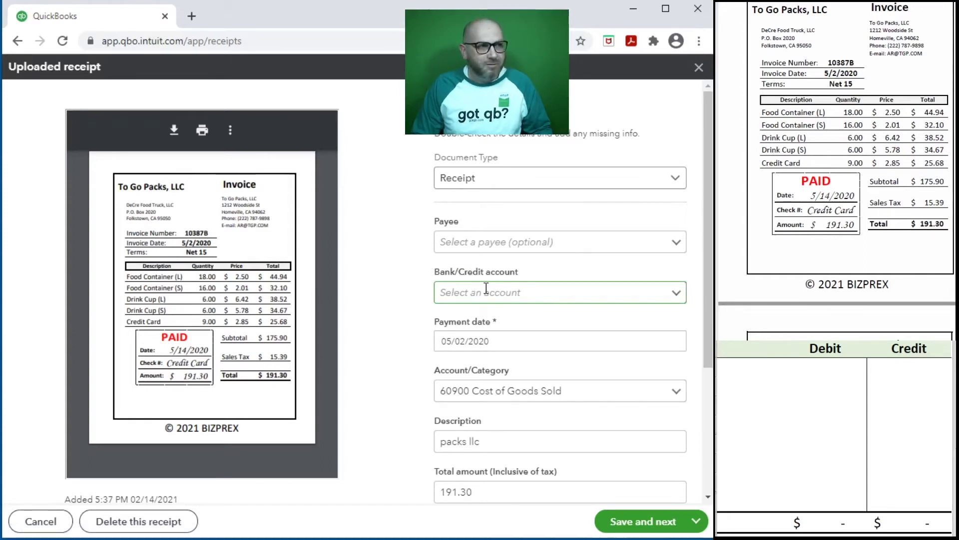
click(676, 296)
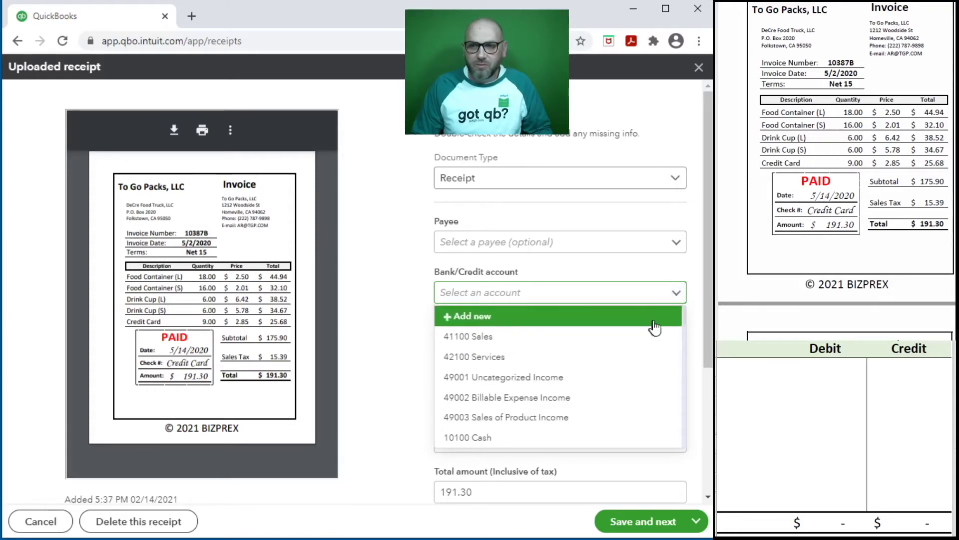
click(674, 279)
click(500, 178)
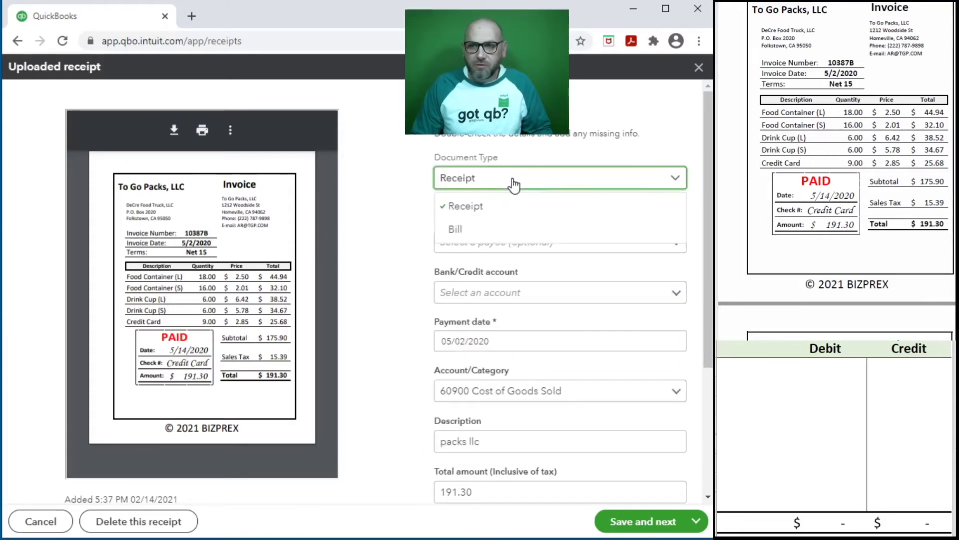
click(480, 228)
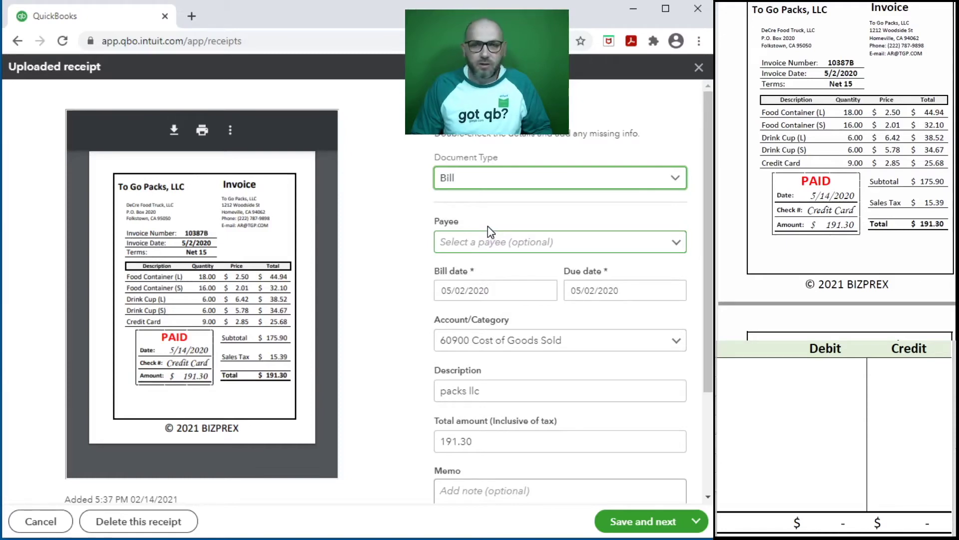
Set the bill's payee to To Go Packs, LLC and enter 5/14/2020 as the bill date
click(484, 241)
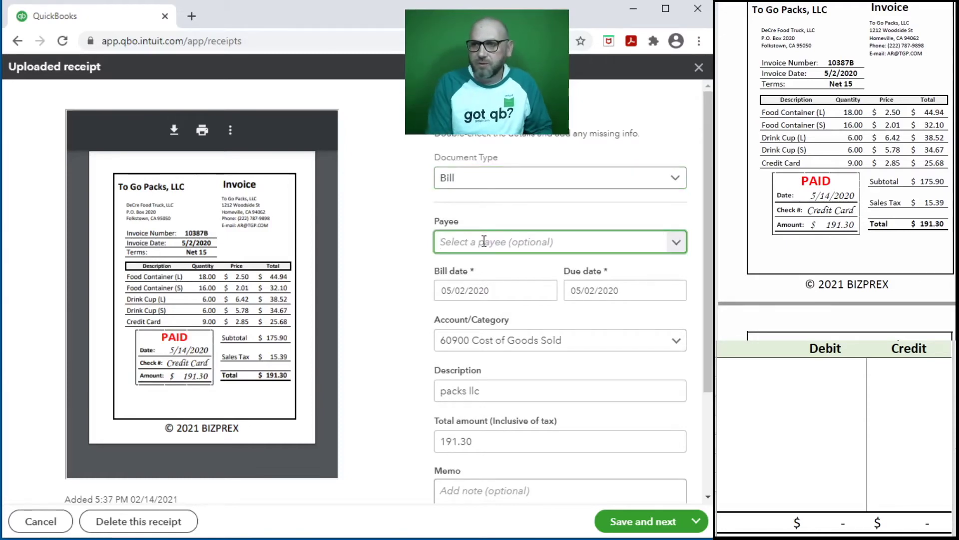
text(To Go)
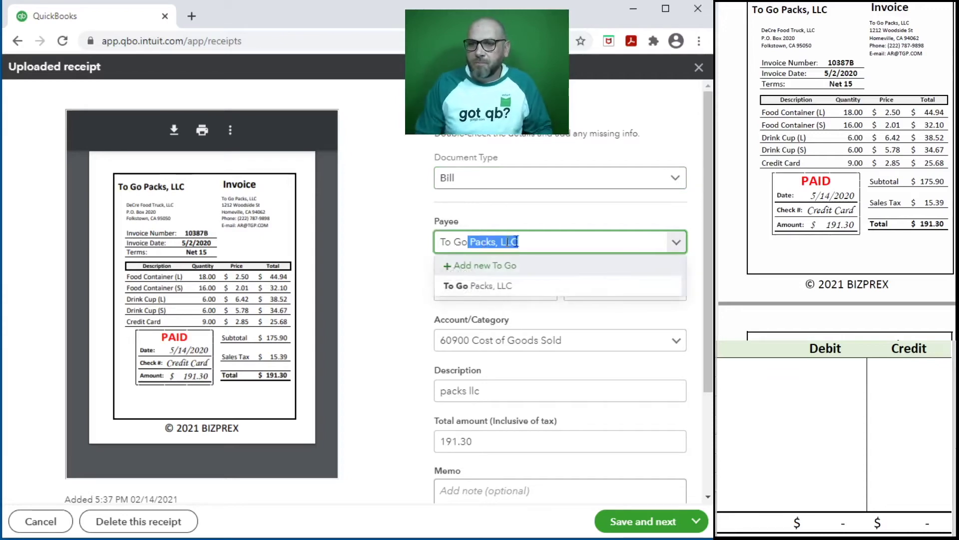
click(516, 288)
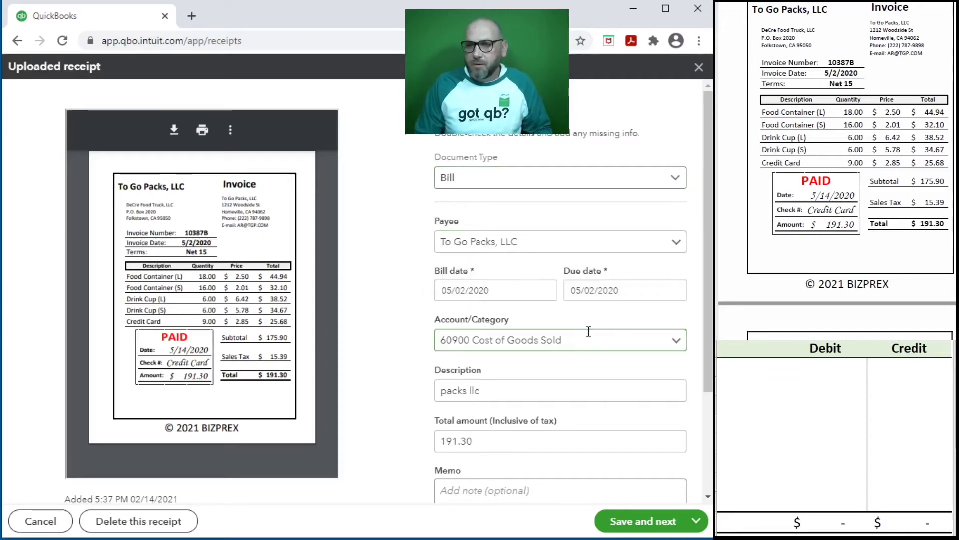
click(516, 291)
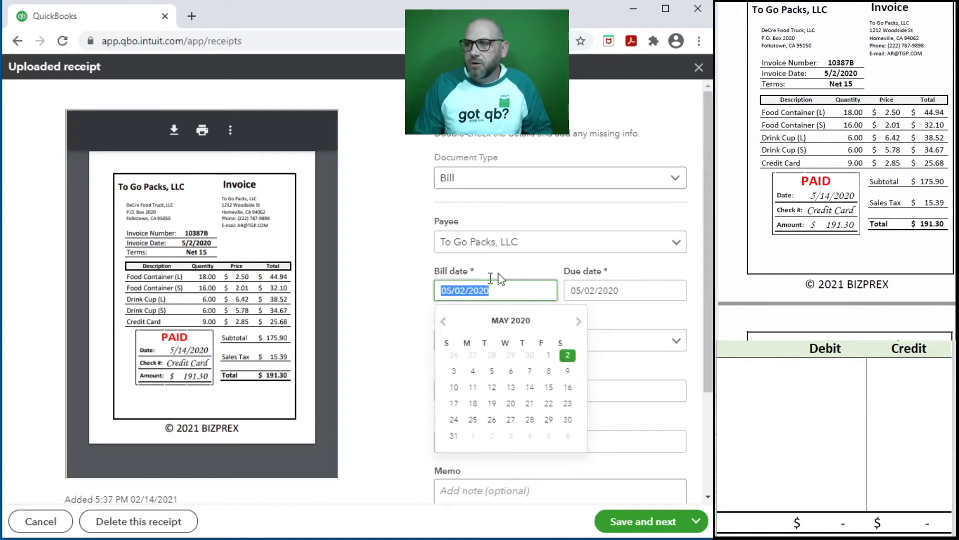
text(5/)
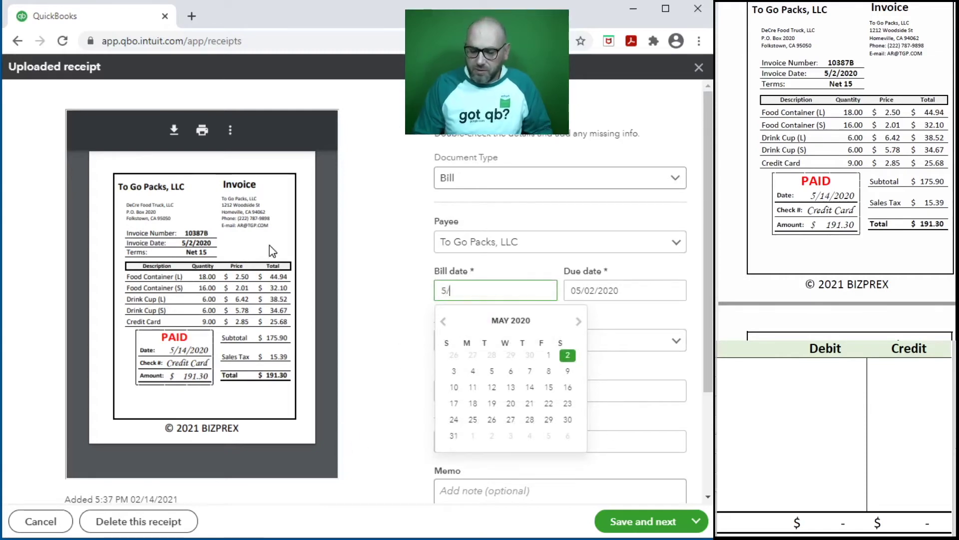
text(14/2020)
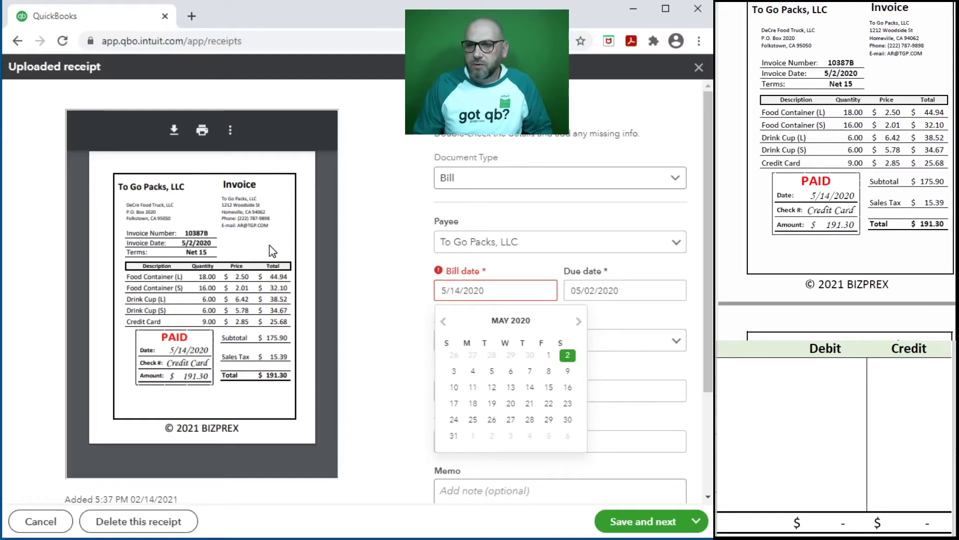
Set both the due date and the bill date of the To Go Packs, LLC bill to 05/14/2020
click(492, 370)
click(642, 284)
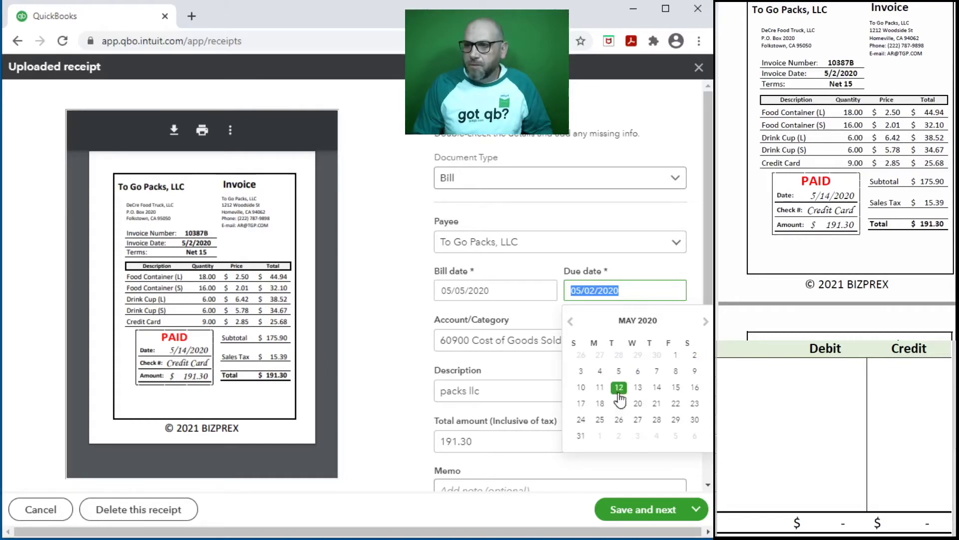
click(656, 387)
click(504, 291)
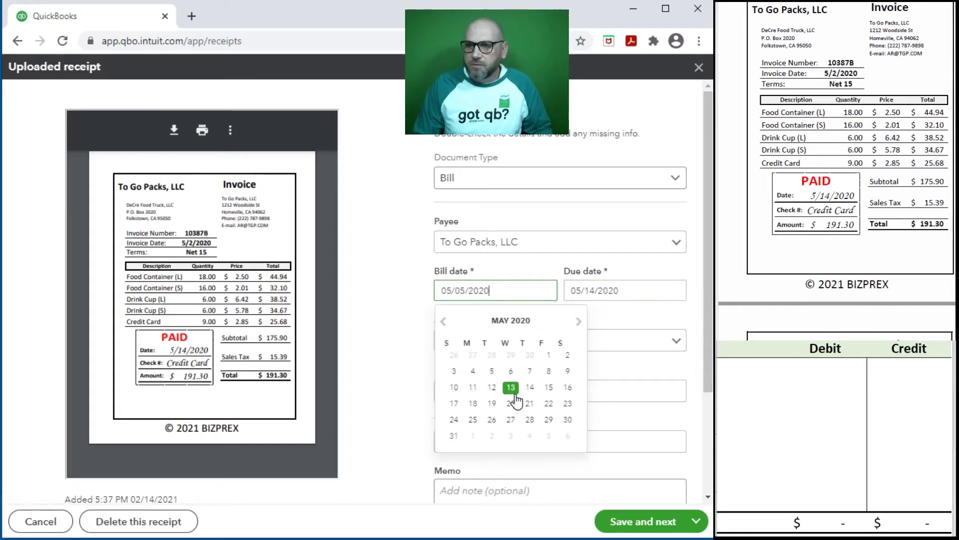
click(530, 389)
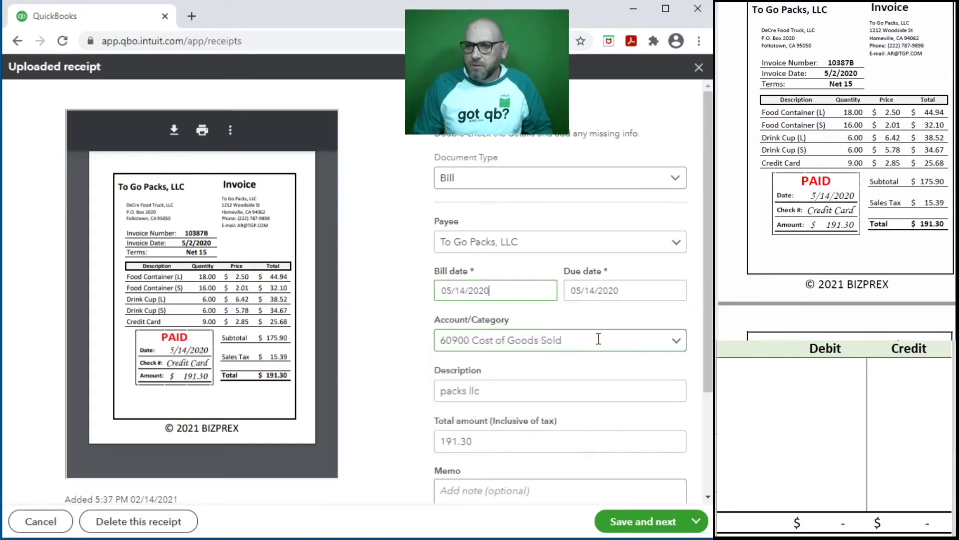
Categorize the bill as 60300 Drink Purchases / Supplies and replace its description with the invoice number 10387B
drag(605, 340, 432, 342)
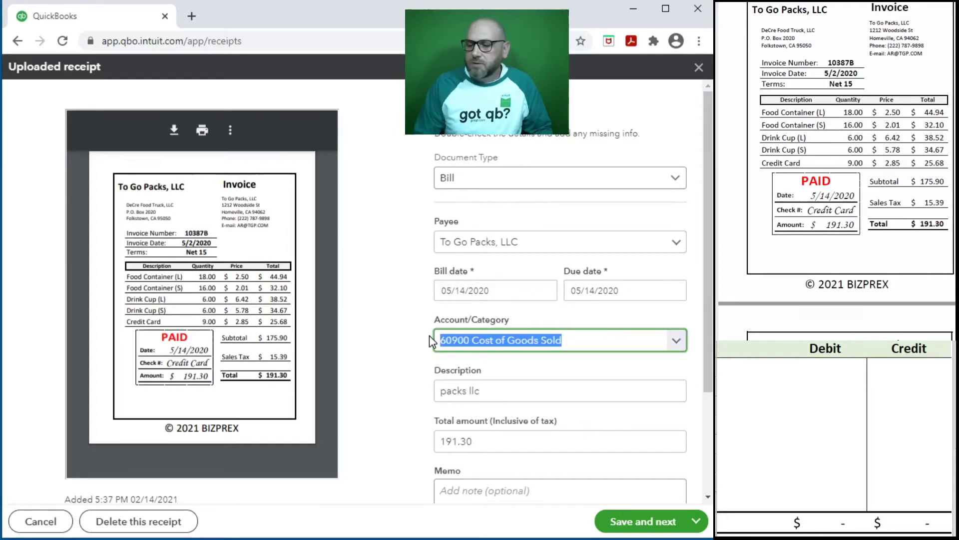
text(drin)
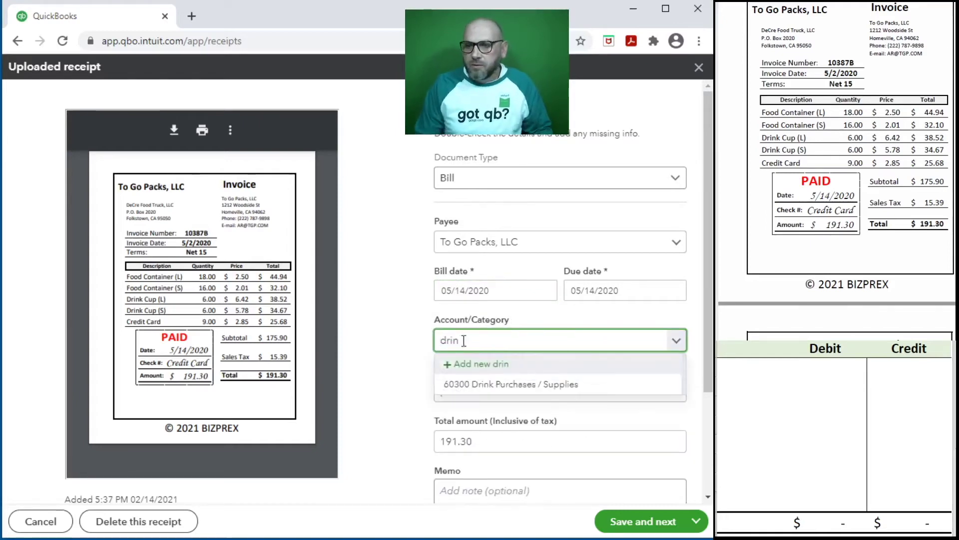
click(521, 384)
triple_click(538, 391)
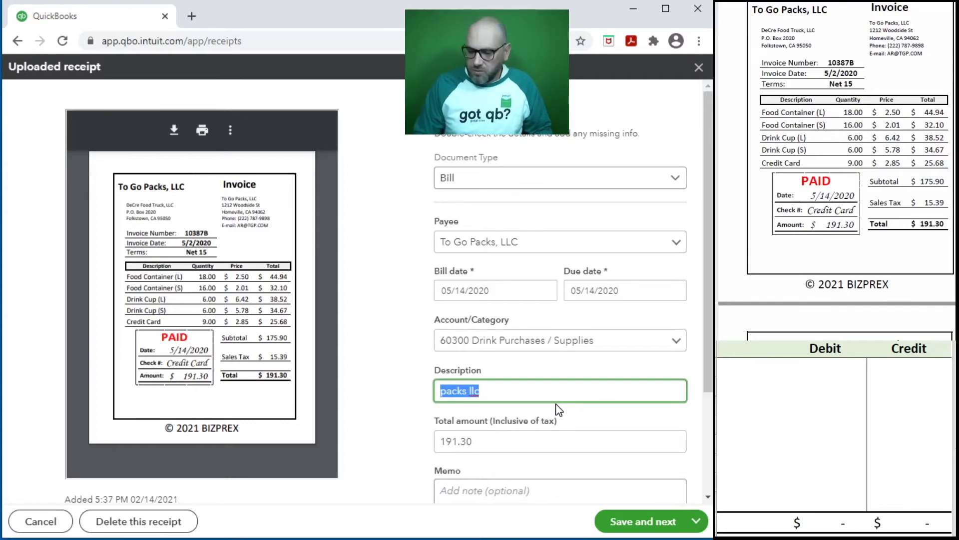
text(10387B)
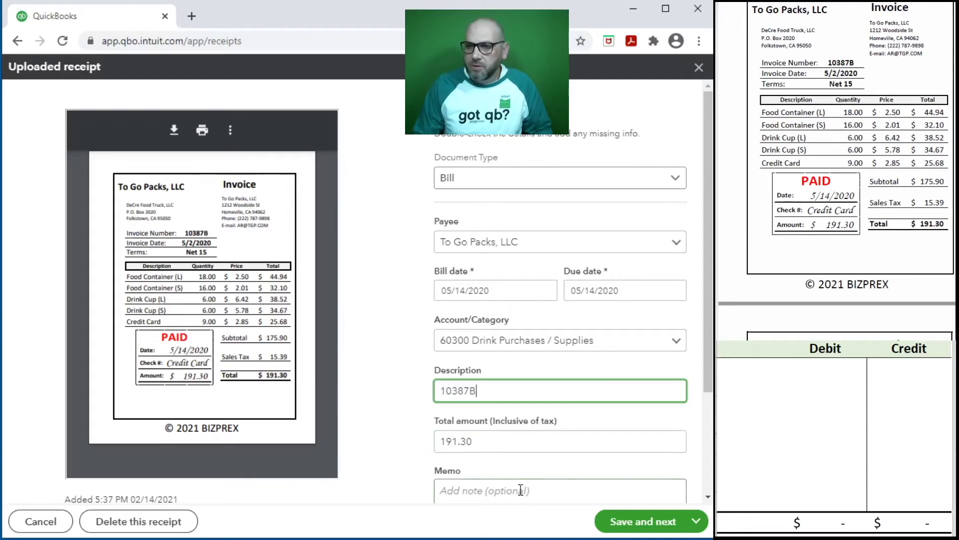
click(390, 450)
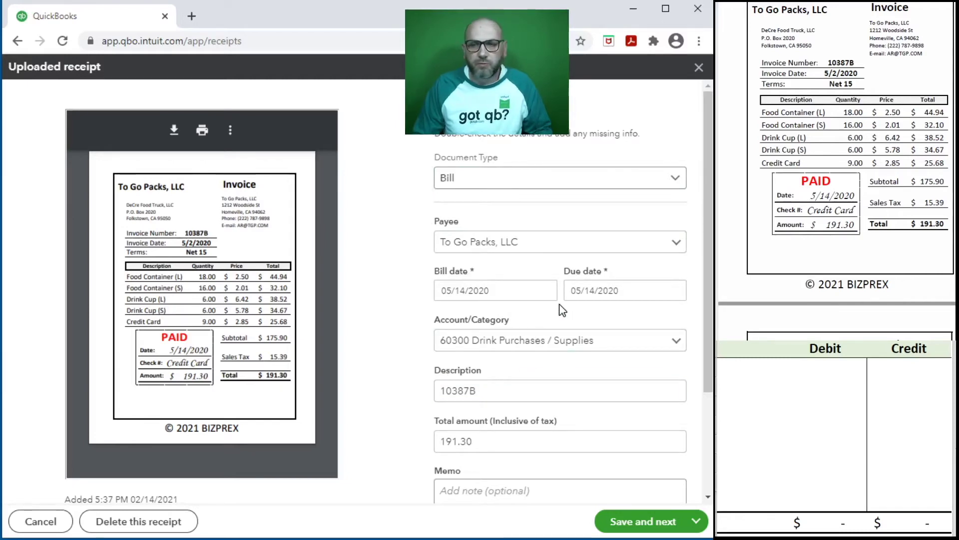
In the debit/credit spreadsheet, enter a 191.30 debit to 60300 and a 191.30 credit to 20100
click(764, 375)
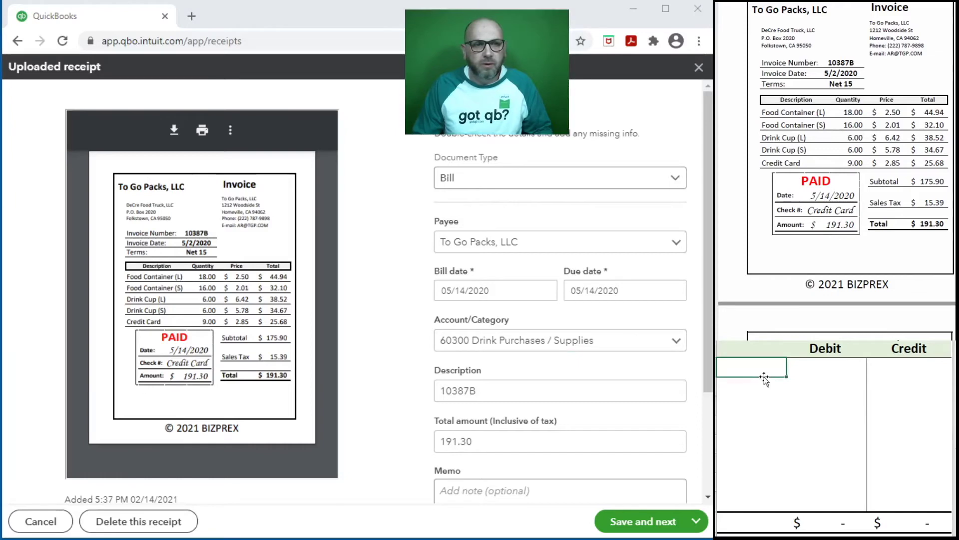
text(60300)
key(Tab)
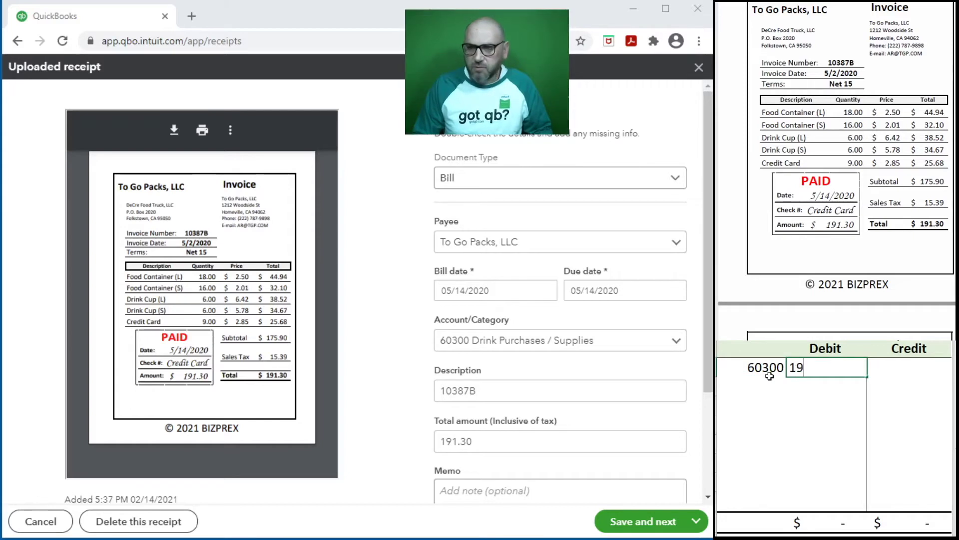
key(Return)
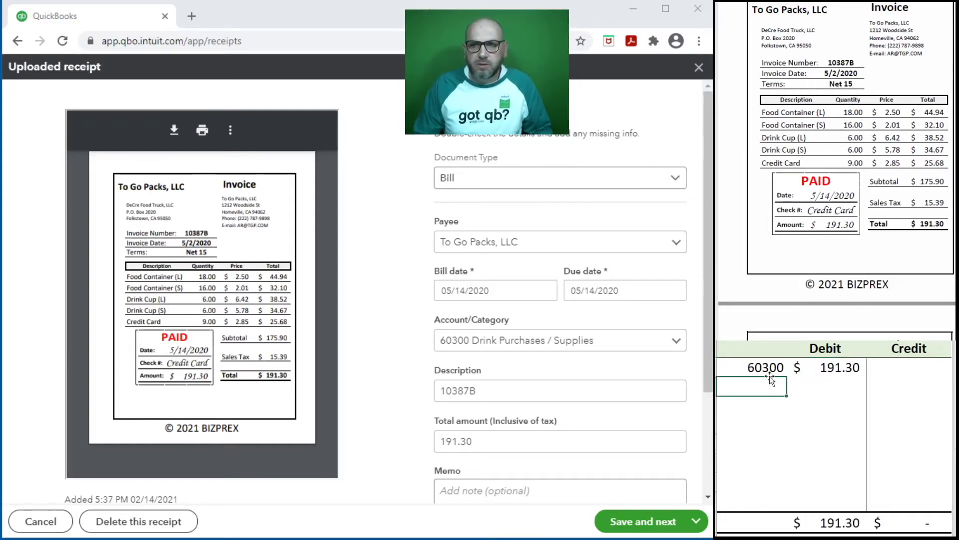
text(20100)
key(Tab)
key(Tab)
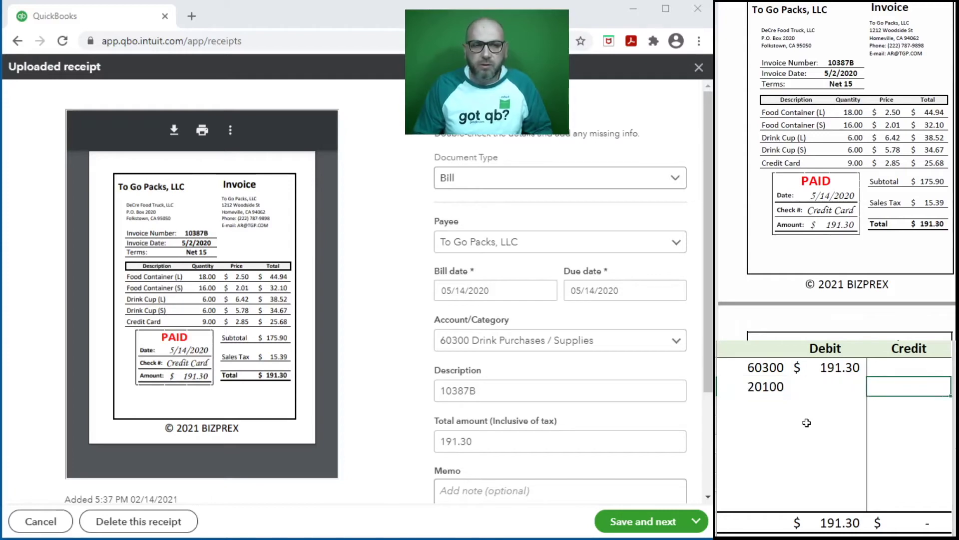
text(191.30)
key(Return)
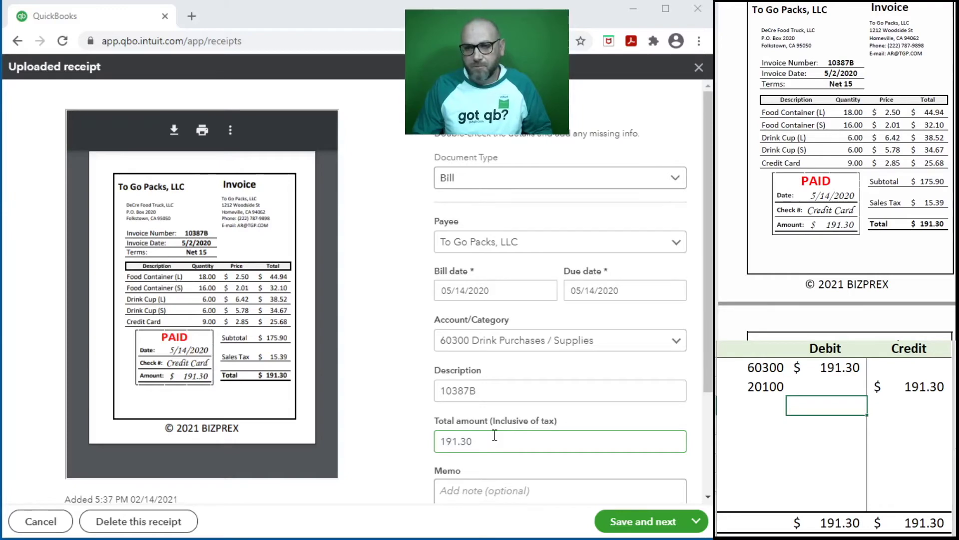
Save the receipt details and create the To Go Packs, LLC bill from the draft
click(635, 525)
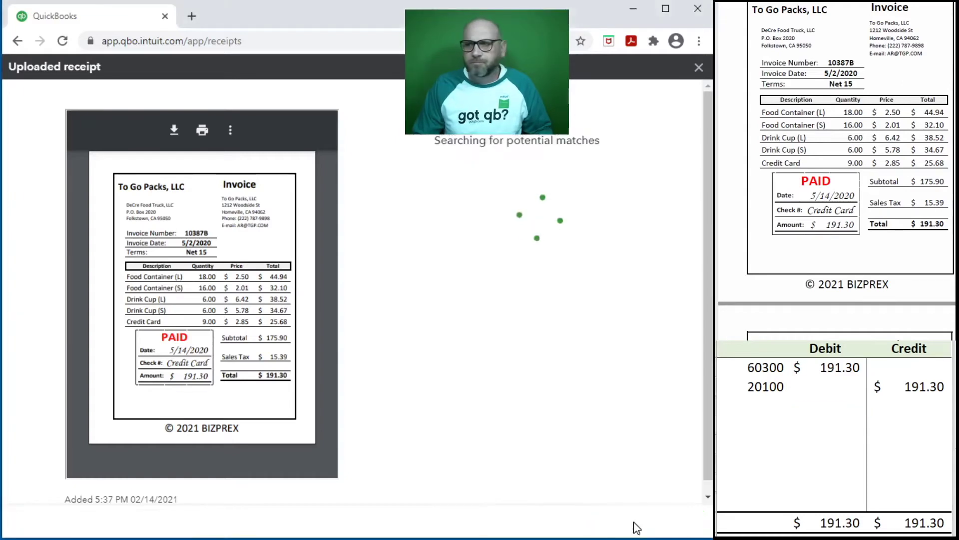
click(717, 169)
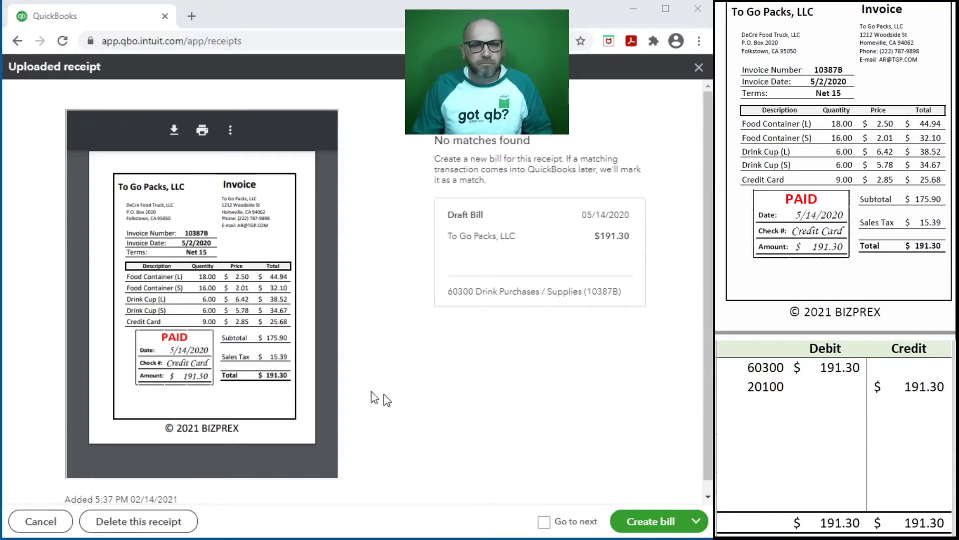
click(643, 525)
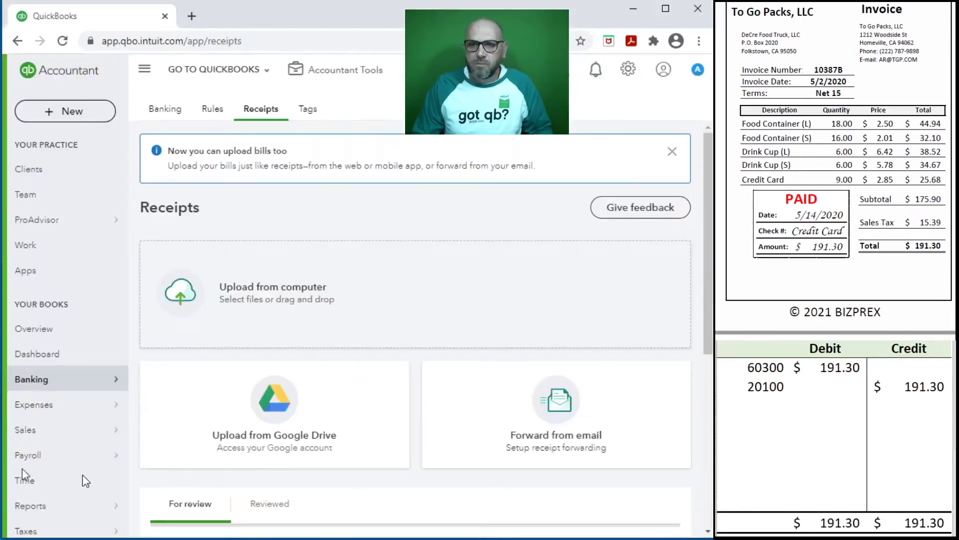
drag(898, 387, 764, 375)
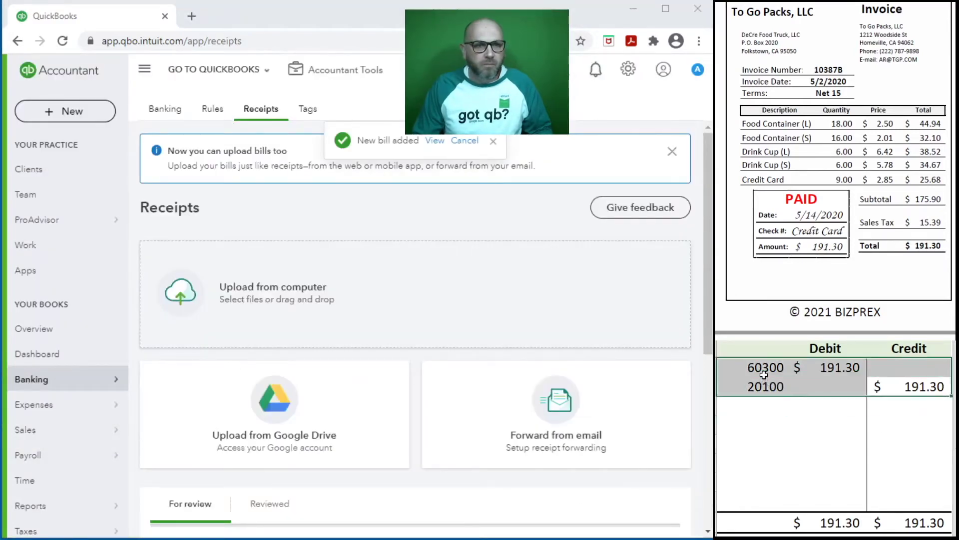
click(791, 425)
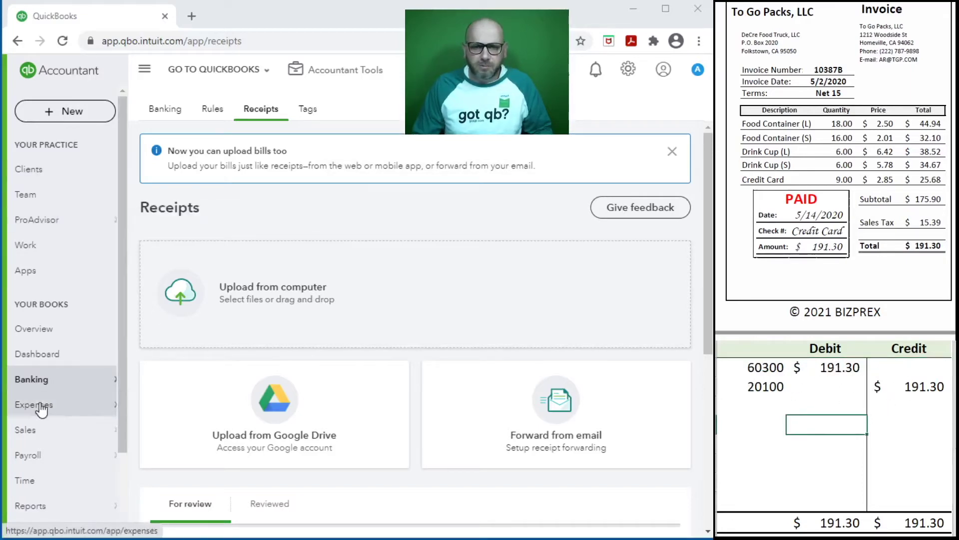
Start paying bills, set the payment date to 05/14/2020, and enter a 191.30 payment for the To Go Packs, LLC bill
click(64, 112)
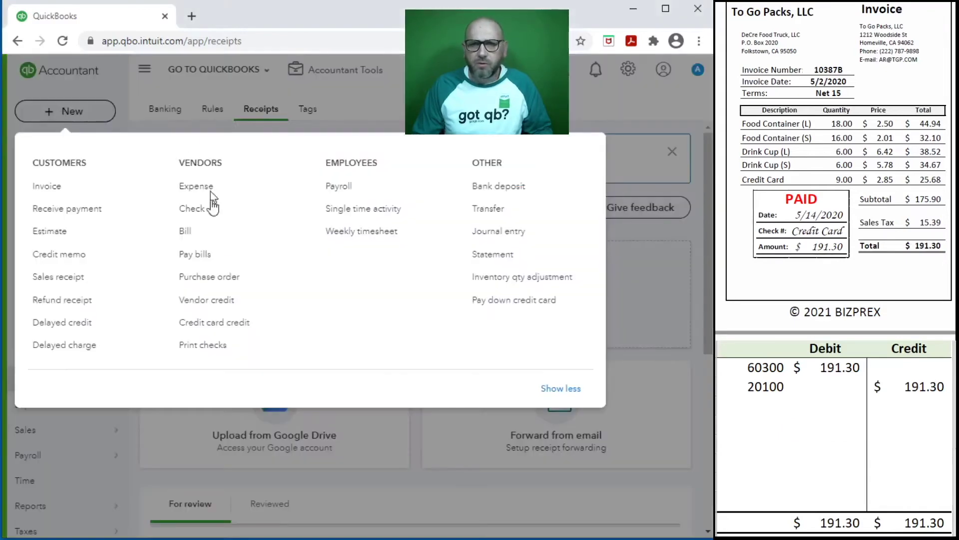
click(196, 256)
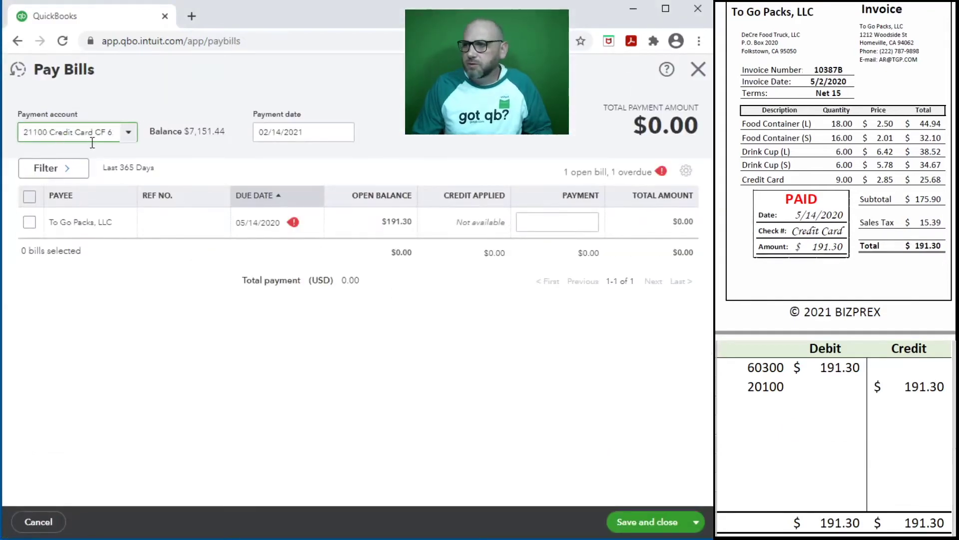
drag(306, 133, 238, 183)
text(5/)
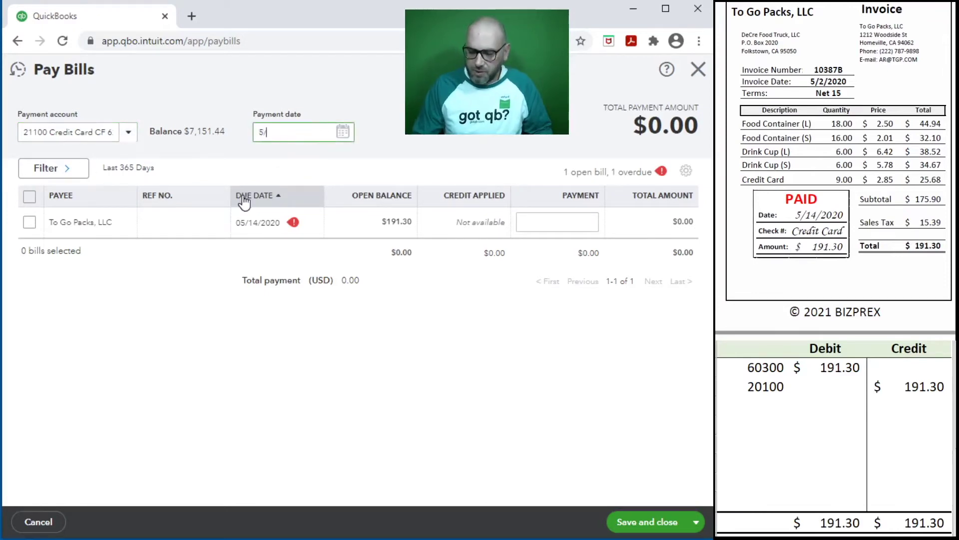
text(14/2020)
key(Tab)
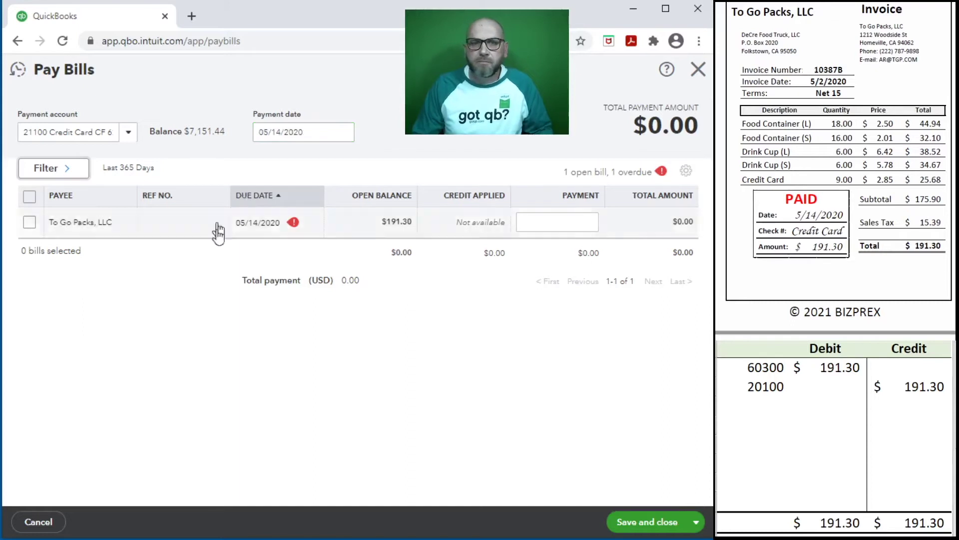
click(526, 228)
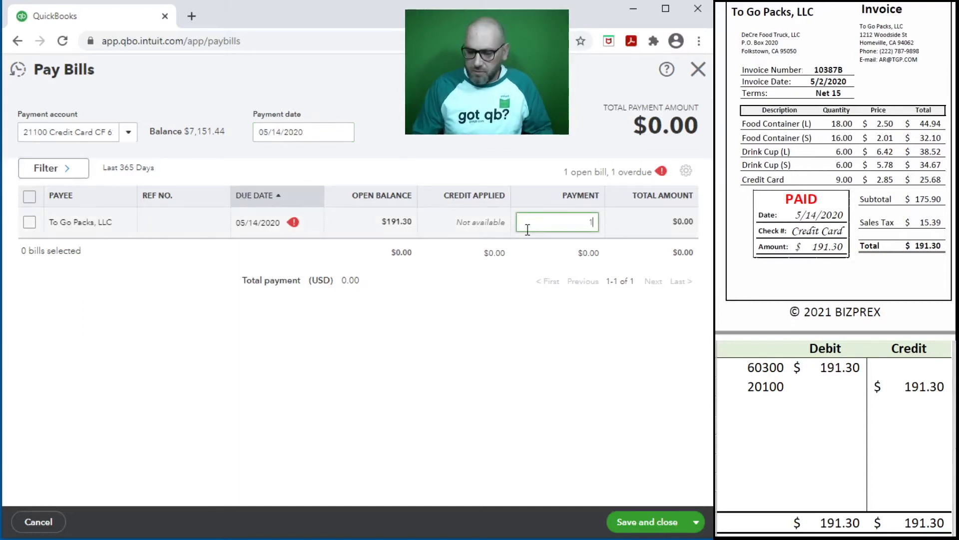
text(191.30)
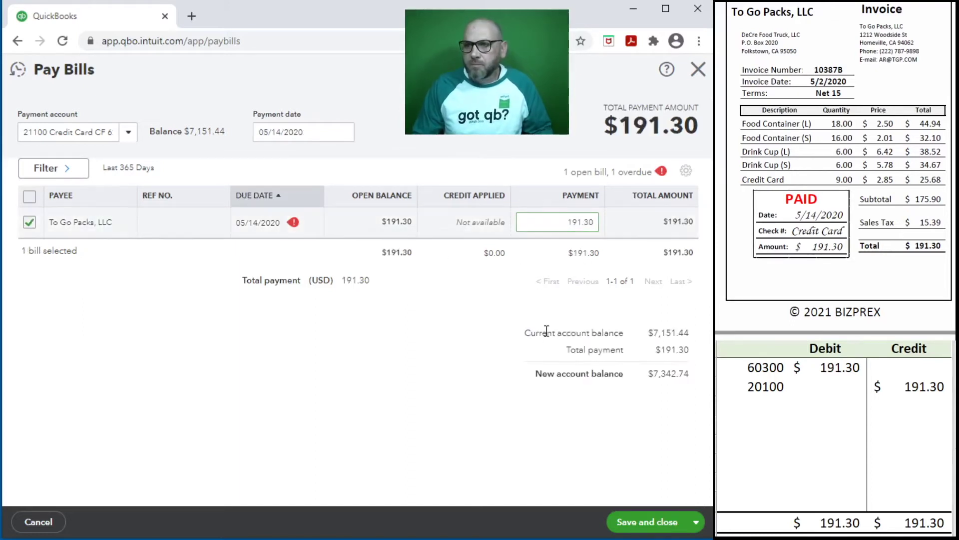
Below the existing spreadsheet entries, add a 191.30 debit to 20100 for the bill payment
click(793, 389)
click(748, 410)
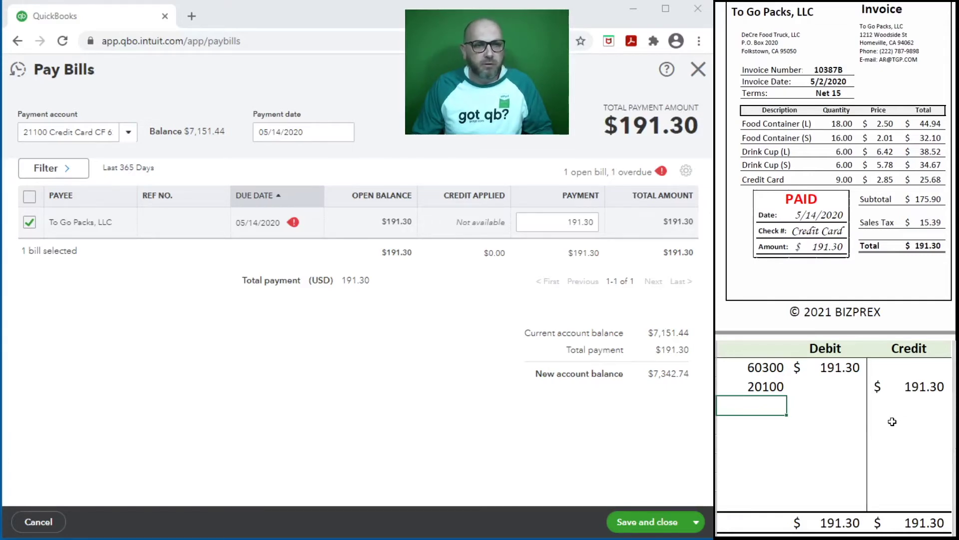
text(201)
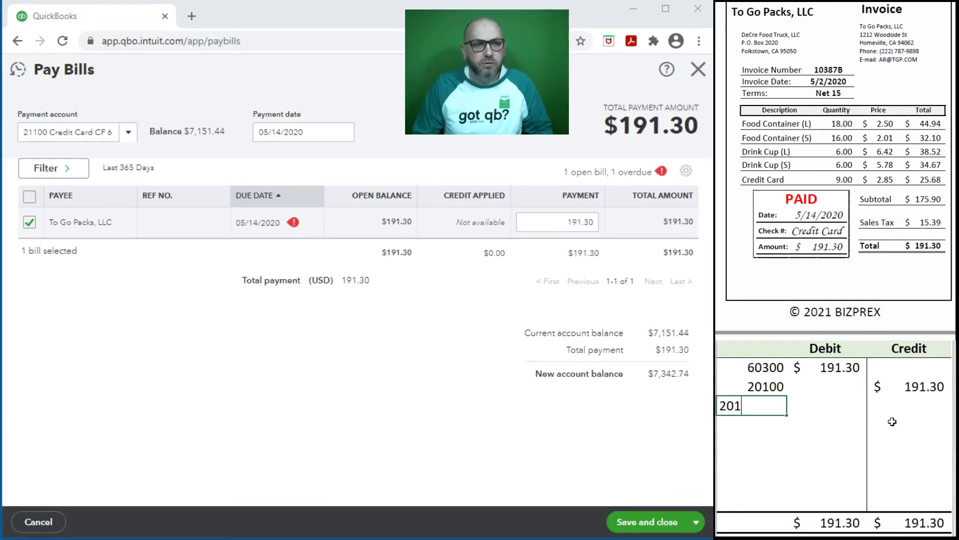
text(00)
key(Tab)
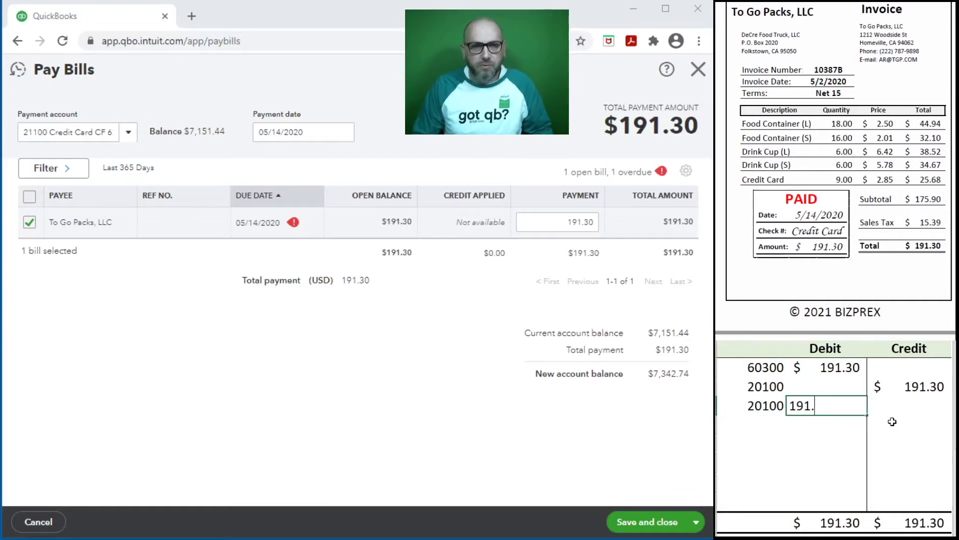
key(Return)
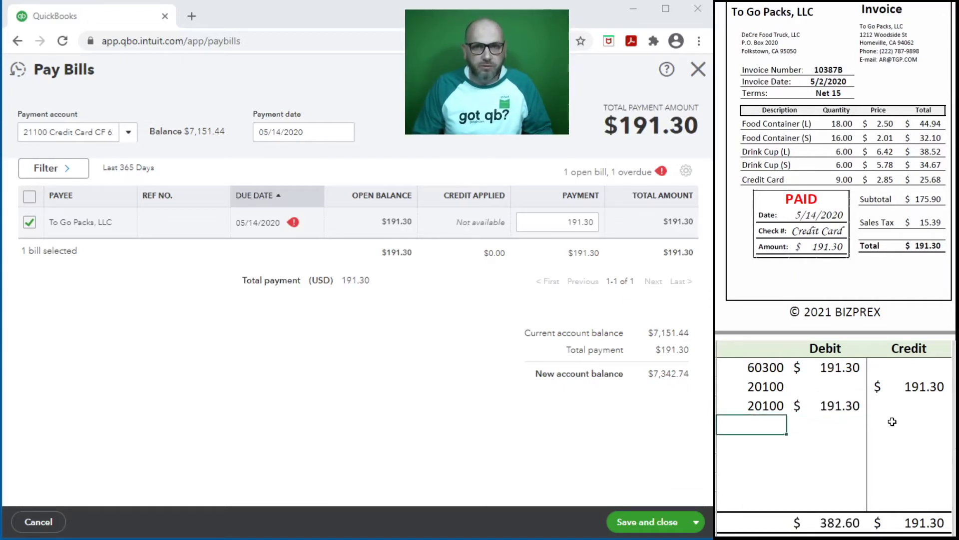
Add a 191.30 credit to 21100 in the next spreadsheet row for the credit card payment
text(211)
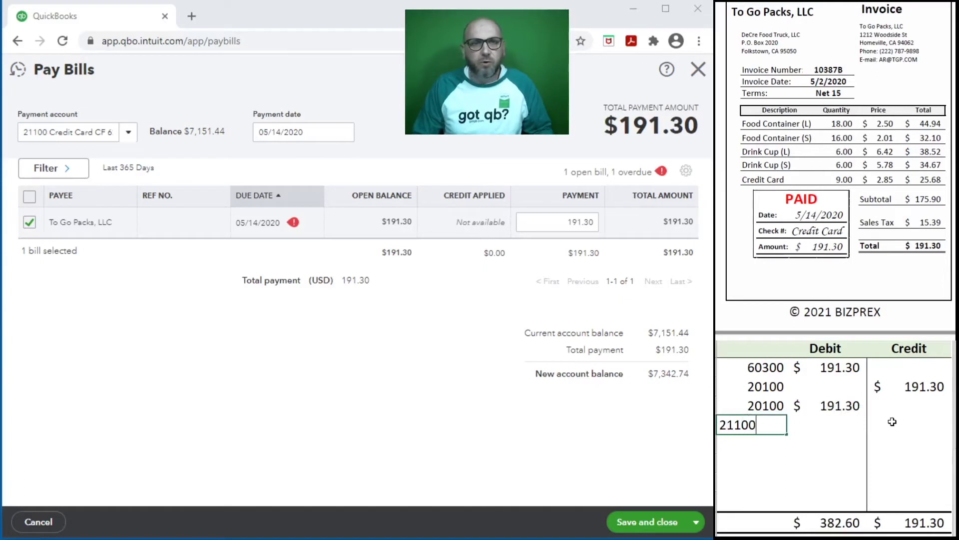
text(00)
key(Tab)
key(Tab)
text(191.30)
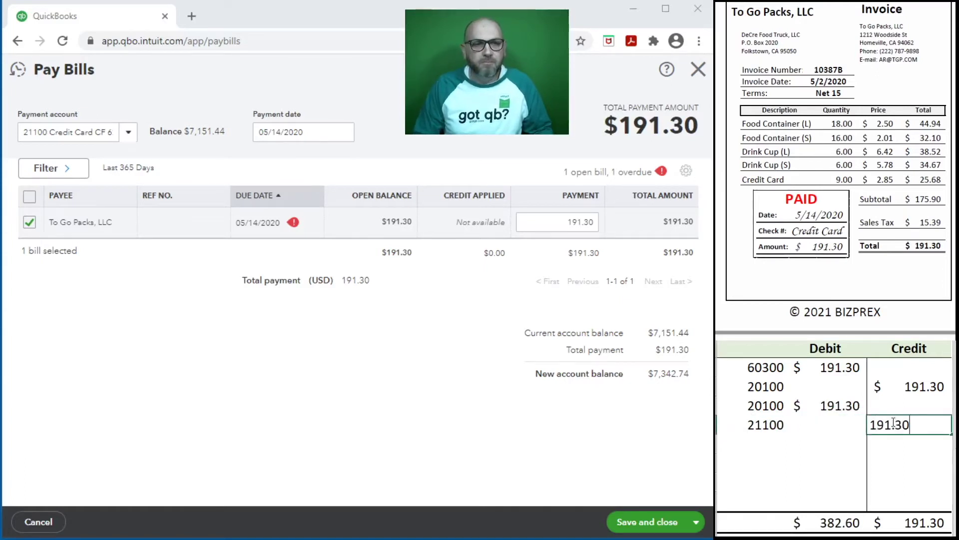
key(Return)
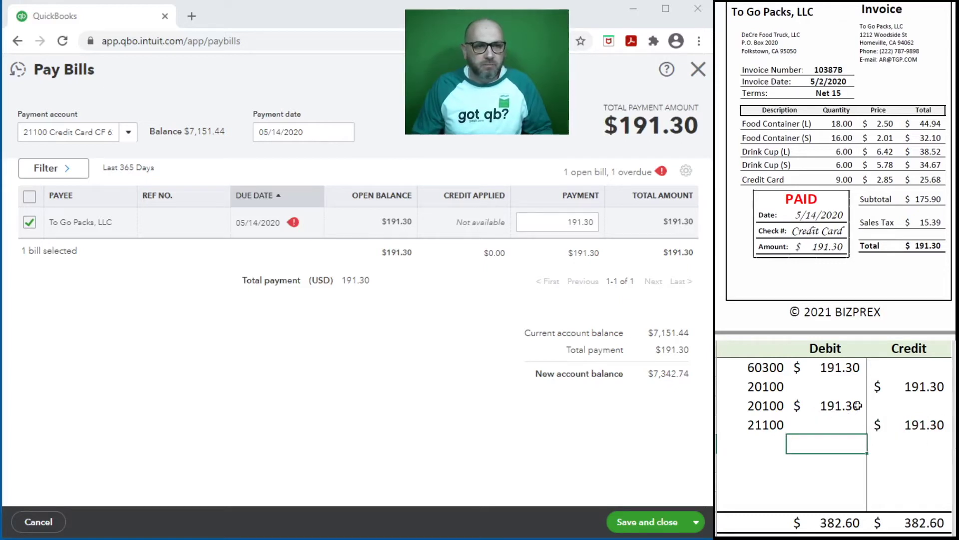
Clear the two offsetting 20100 entries from the debit/credit spreadsheet and undo the deletion
drag(907, 407, 759, 392)
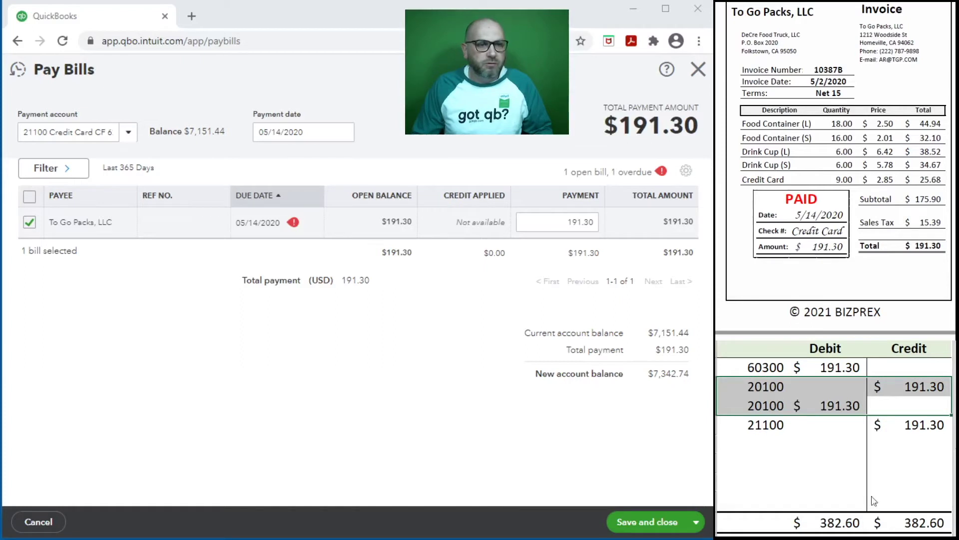
key(Delete)
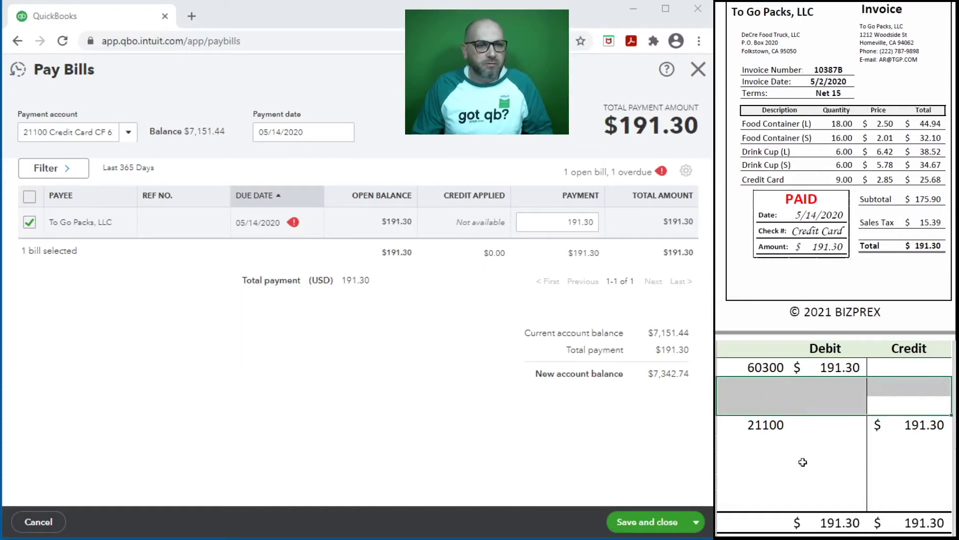
click(805, 461)
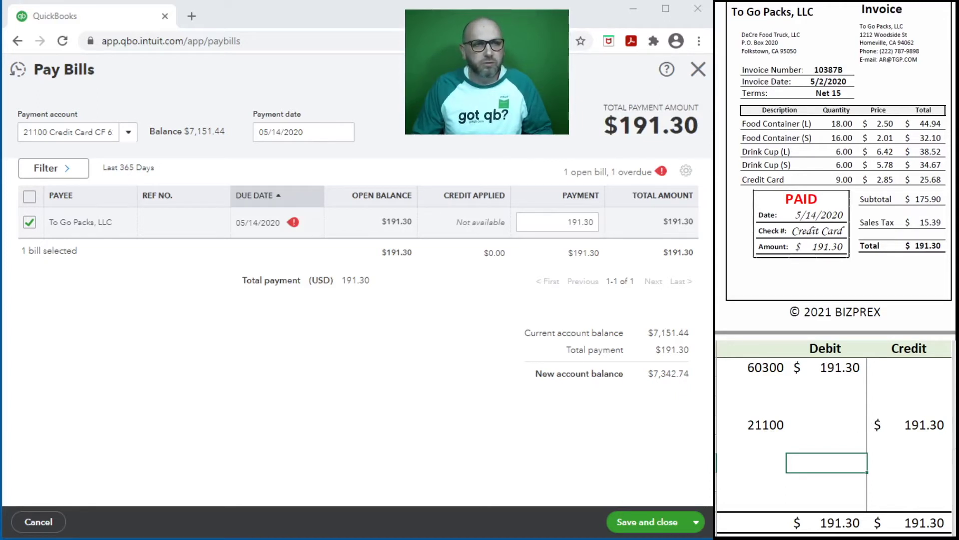
key(ctrl+z)
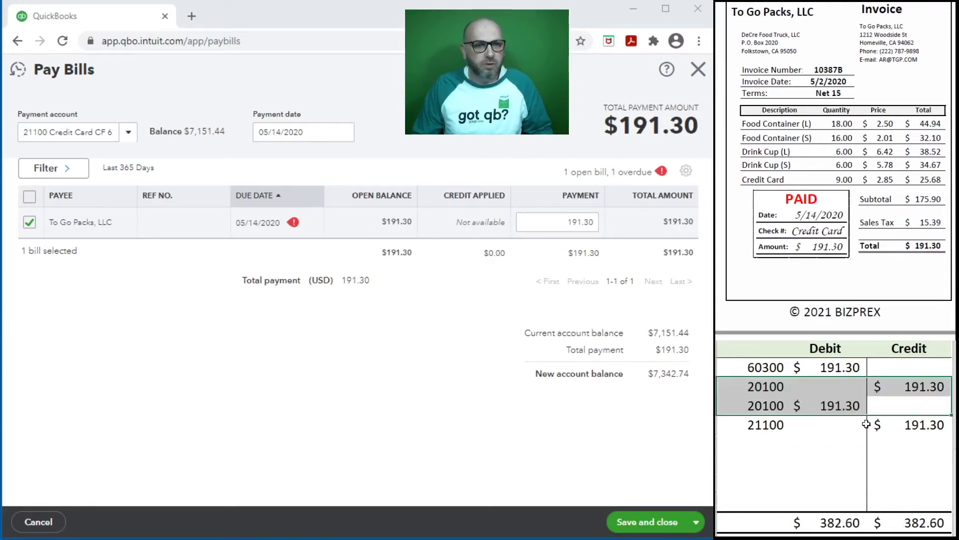
Clear the 60300 debit row and the 20100 credit row from the debit/credit spreadsheet
click(821, 411)
drag(911, 386, 775, 369)
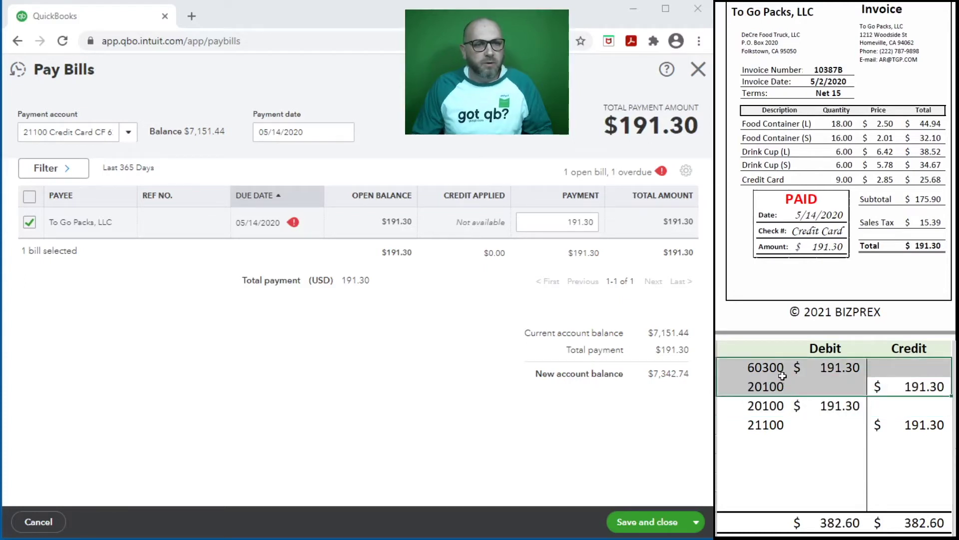
key(Delete)
click(834, 462)
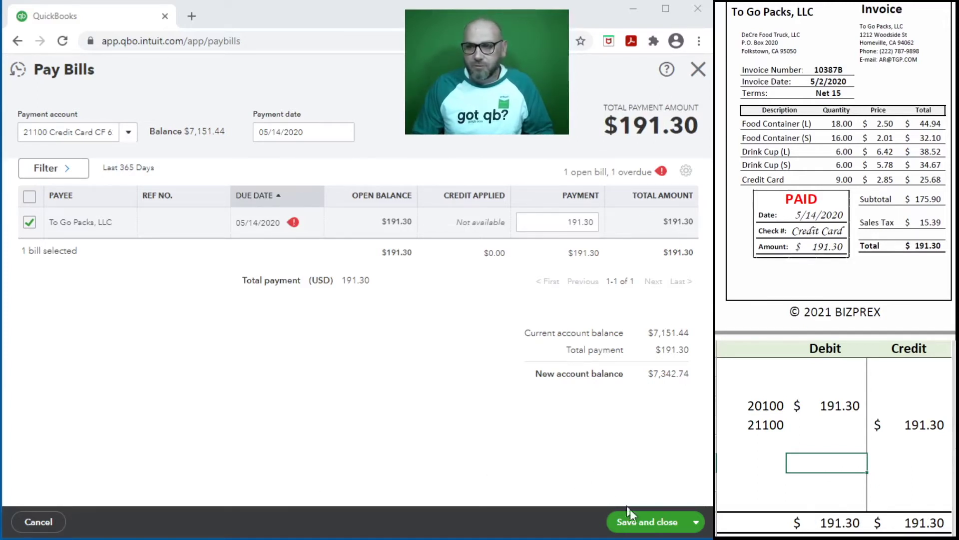
Save and close the To Go Packs, LLC bill payment, and clear the remaining 20100 and 21100 entries from the spreadsheet
click(635, 521)
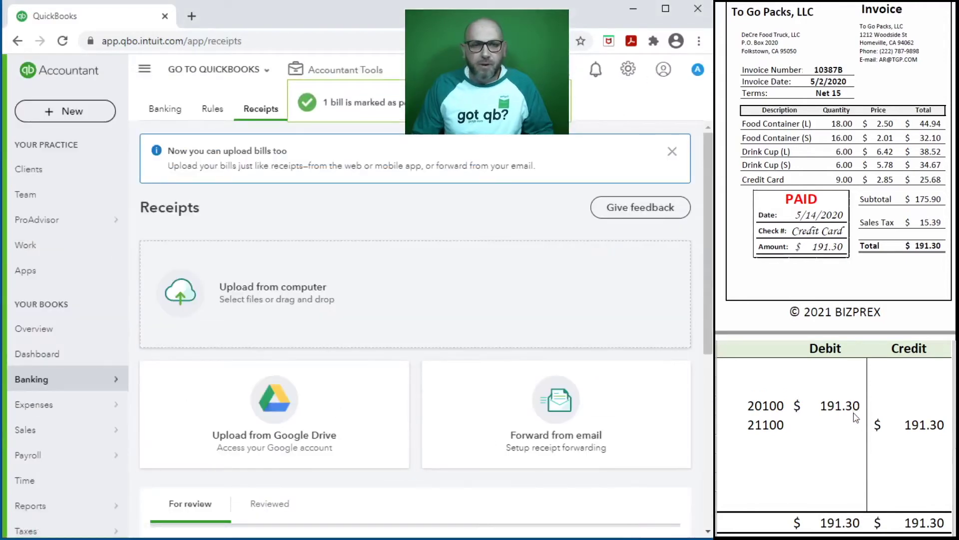
drag(896, 423, 763, 406)
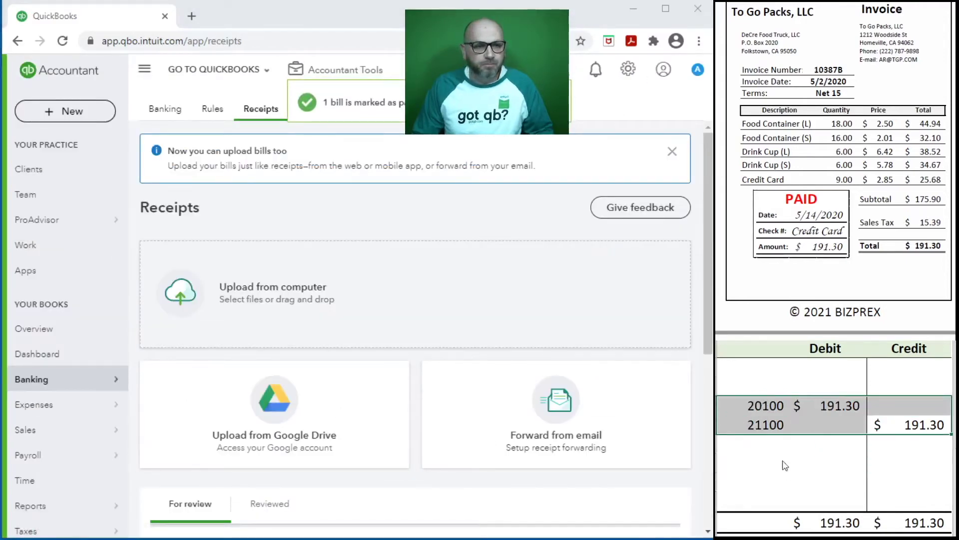
key(Delete)
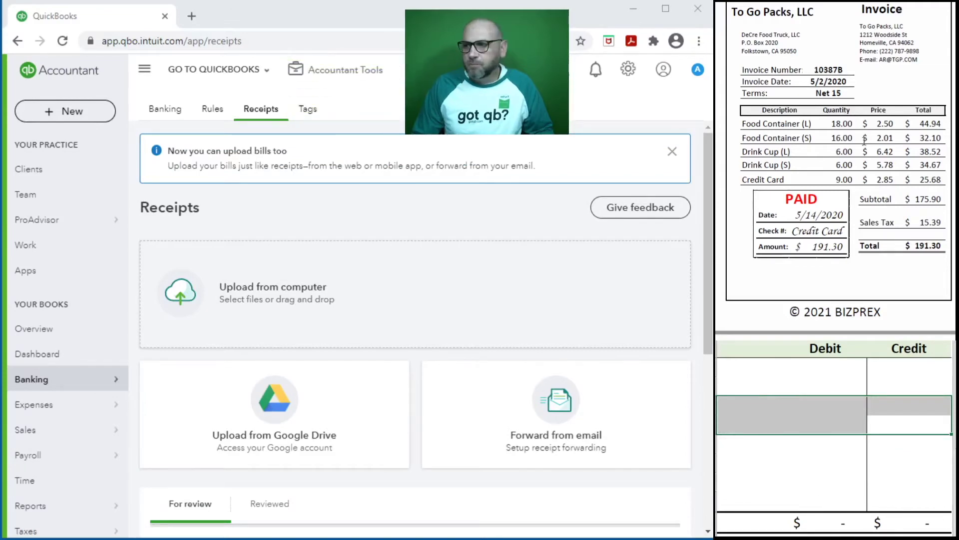
Bring up the Clean Depot, Inc. invoice and upload its file from the computer to Receipts
scroll(866, 134, down, 5)
scroll(866, 134, down, 3)
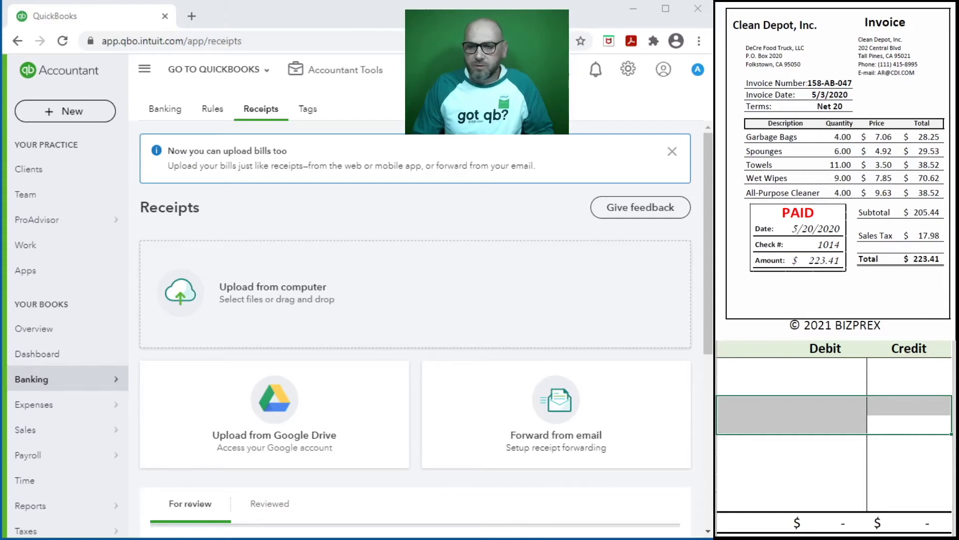
drag(1, 270, 285, 304)
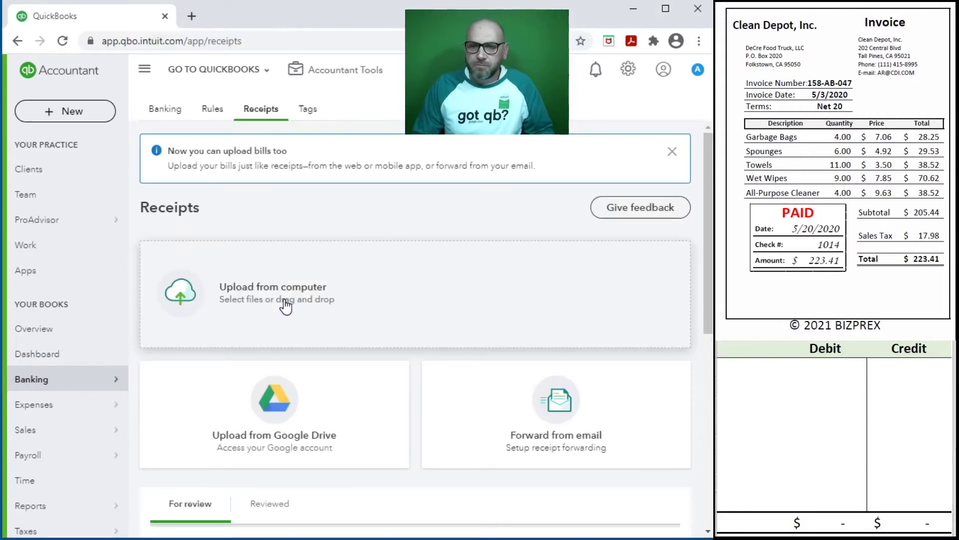
scroll(285, 304, down, 4)
scroll(285, 305, up, 1)
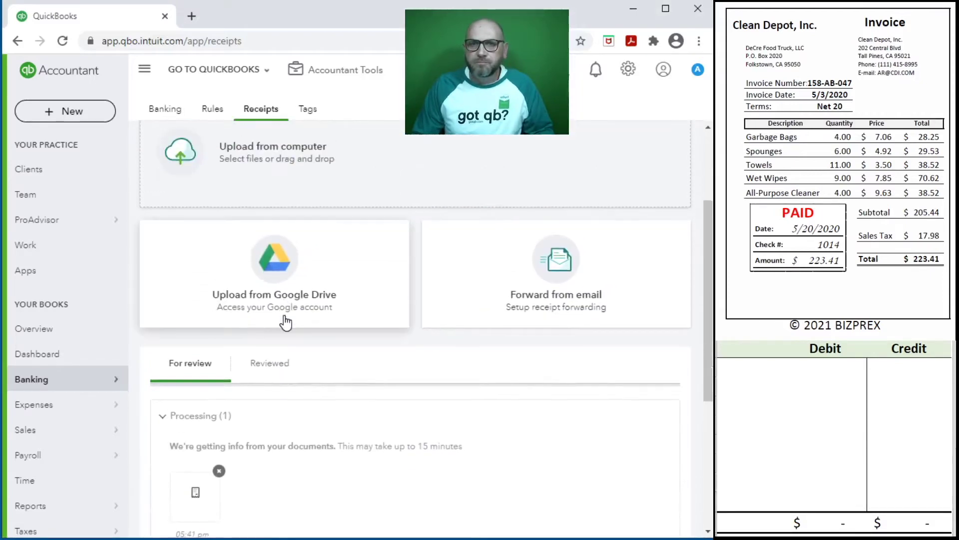
Reload the Receipts page and open the uploaded Clean Depot receipt for review
click(62, 41)
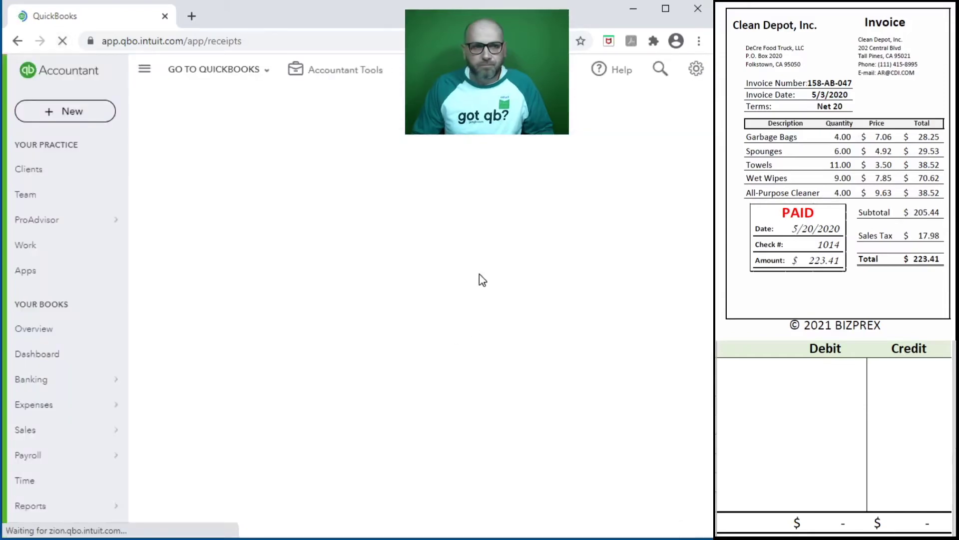
scroll(485, 283, down, 5)
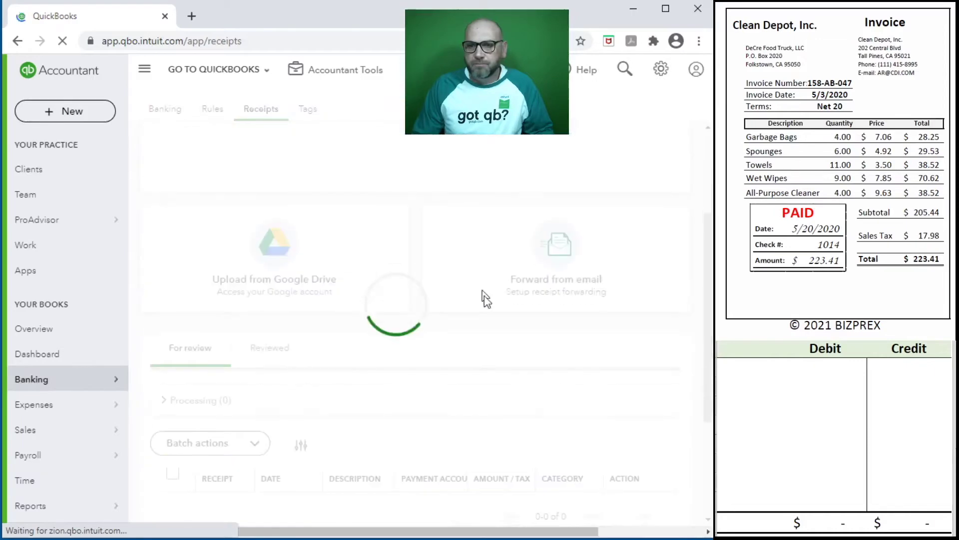
scroll(549, 381, down, 1)
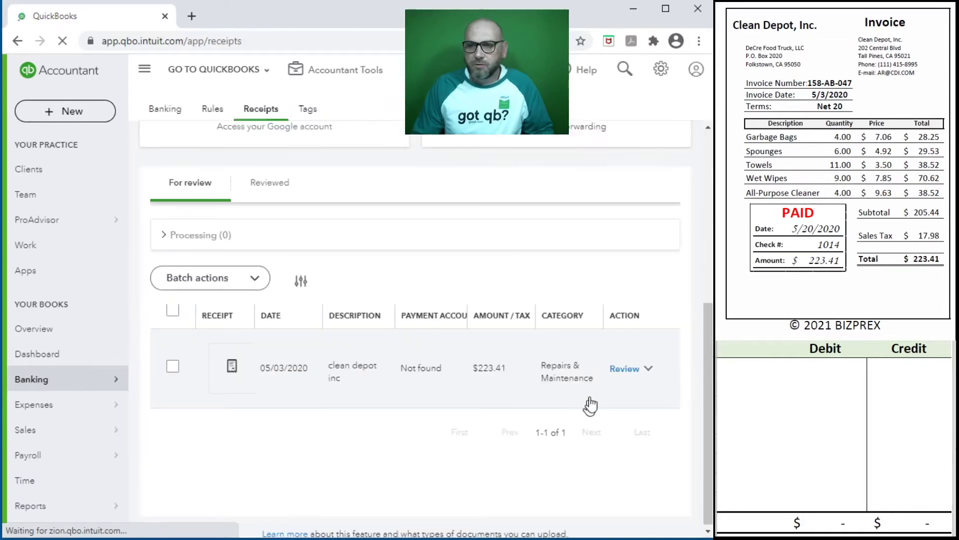
click(622, 369)
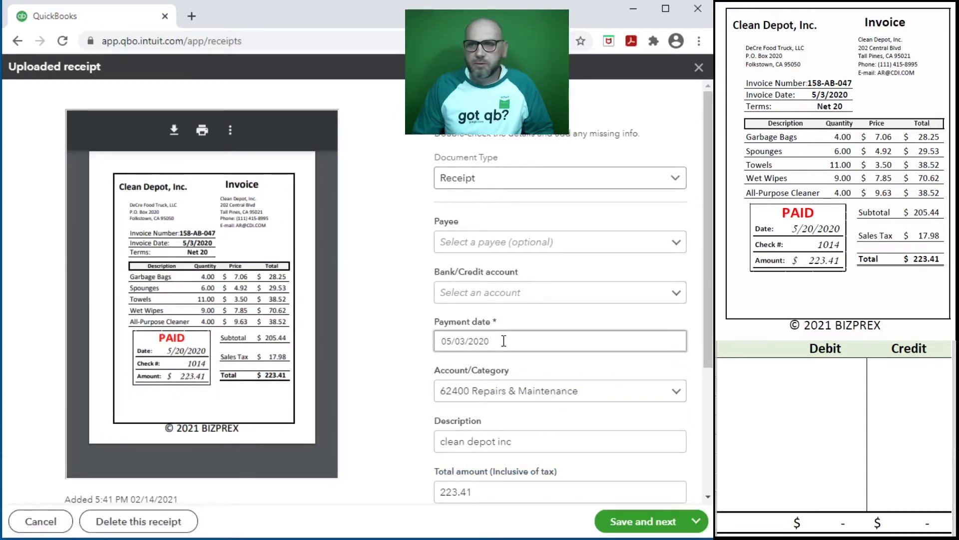
Set the uploaded receipt's document type to Bill and its payee to Clean Depot, Inc
click(526, 187)
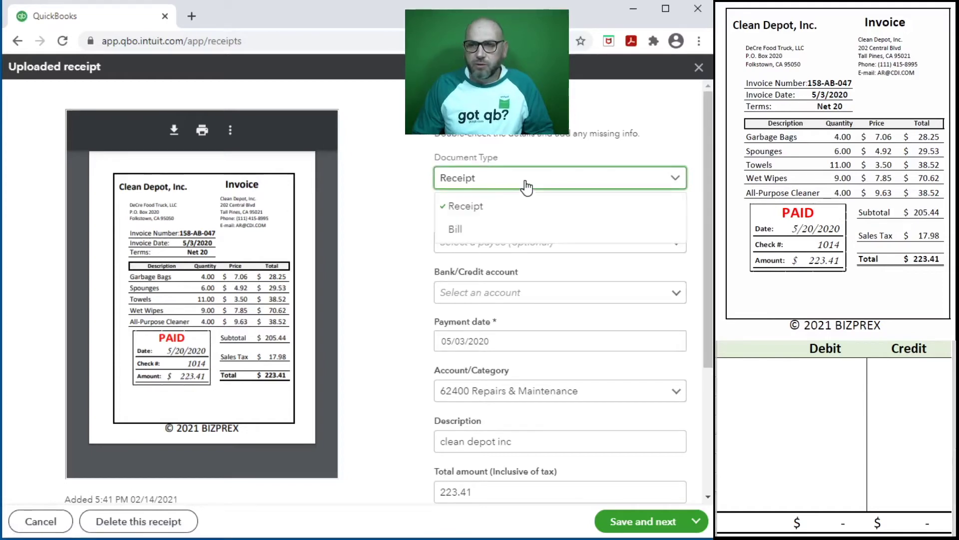
click(488, 232)
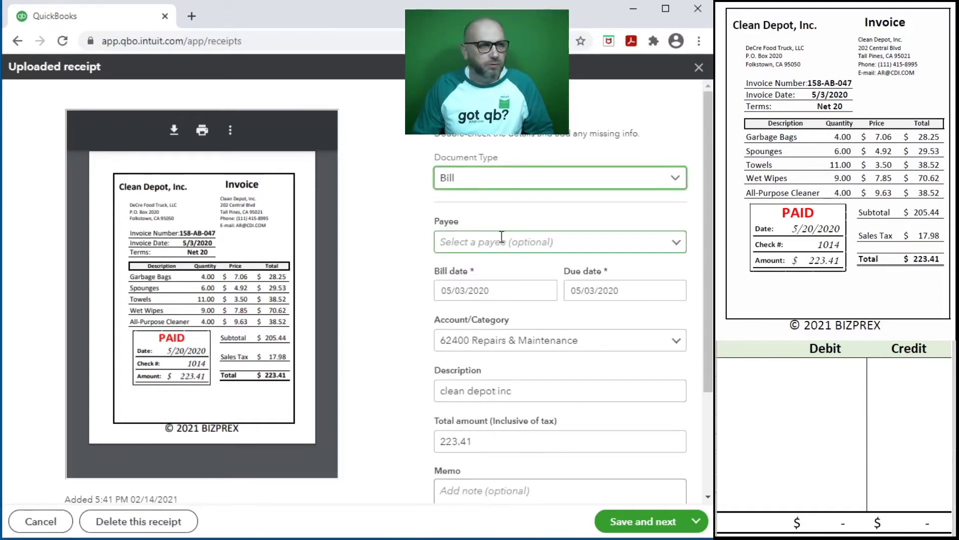
click(476, 240)
text(Clean)
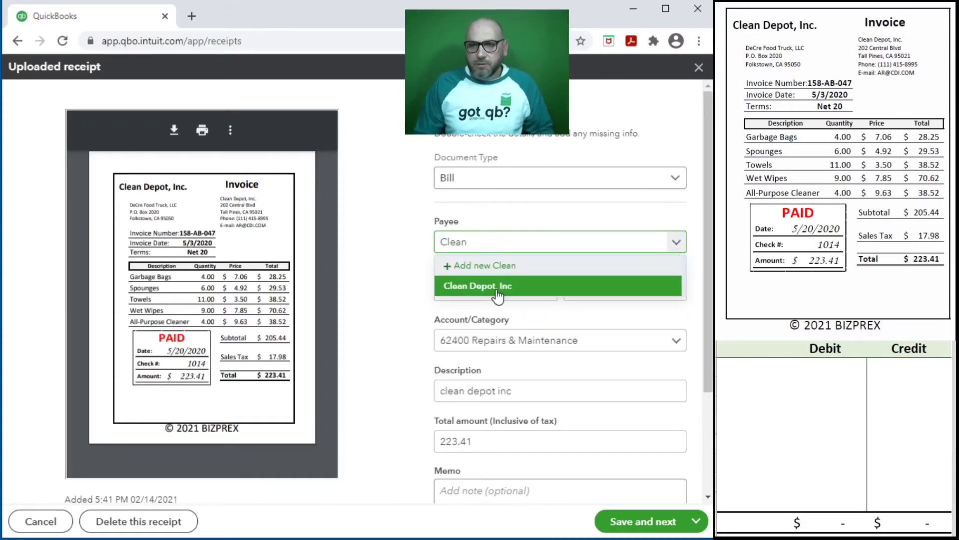
click(498, 288)
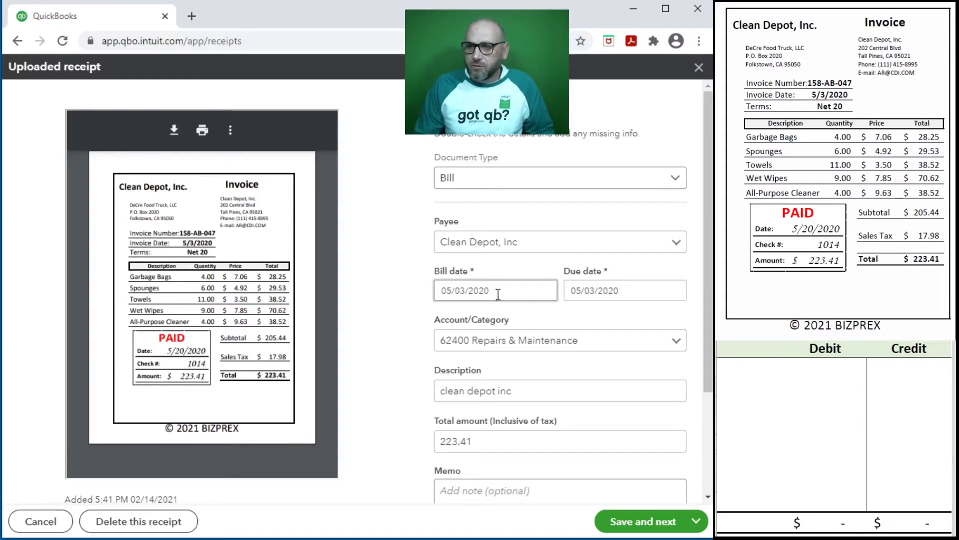
Set both the bill date and the due date to 05/20/2020
click(512, 296)
text(5/2)
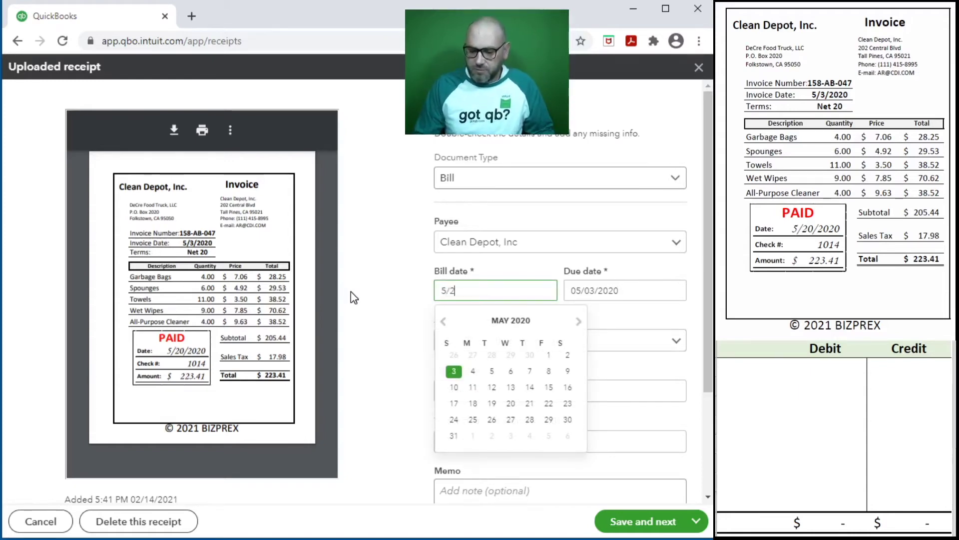
text(0/20)
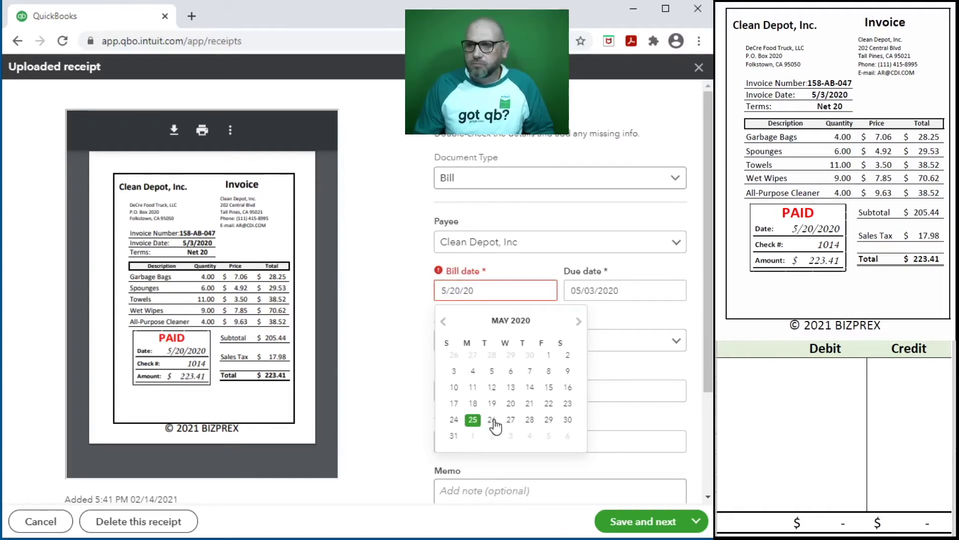
click(510, 404)
click(645, 290)
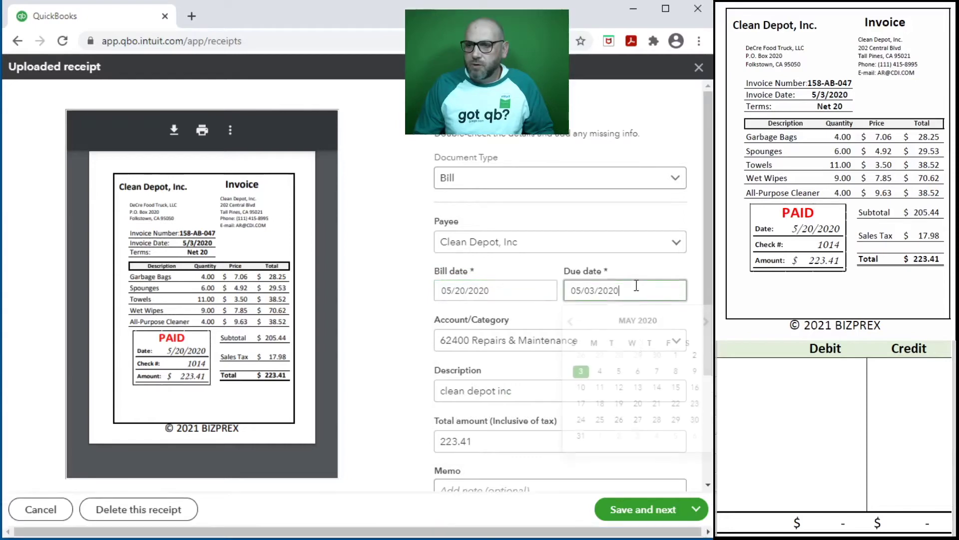
click(637, 405)
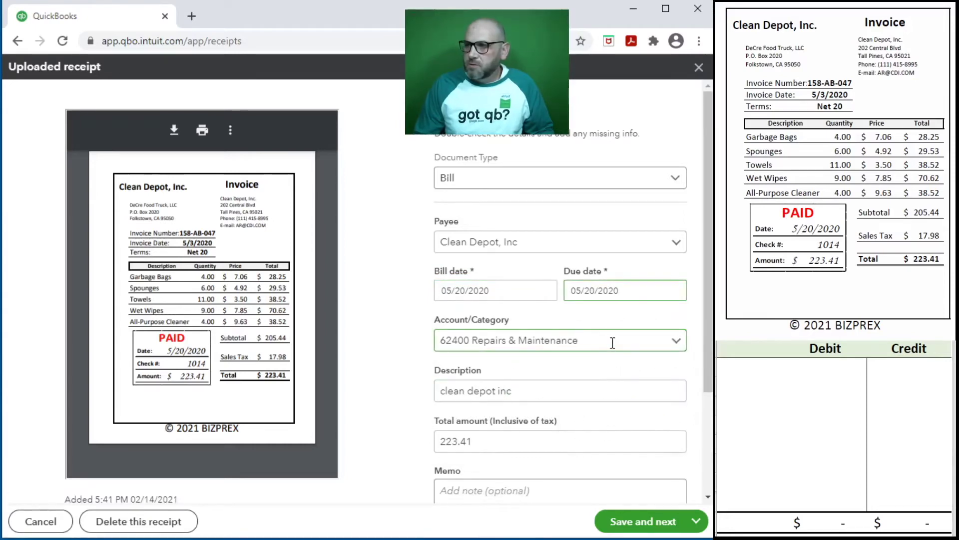
Set the bill's account/category to 60400 Cleaning Supplies
click(612, 343)
text(c)
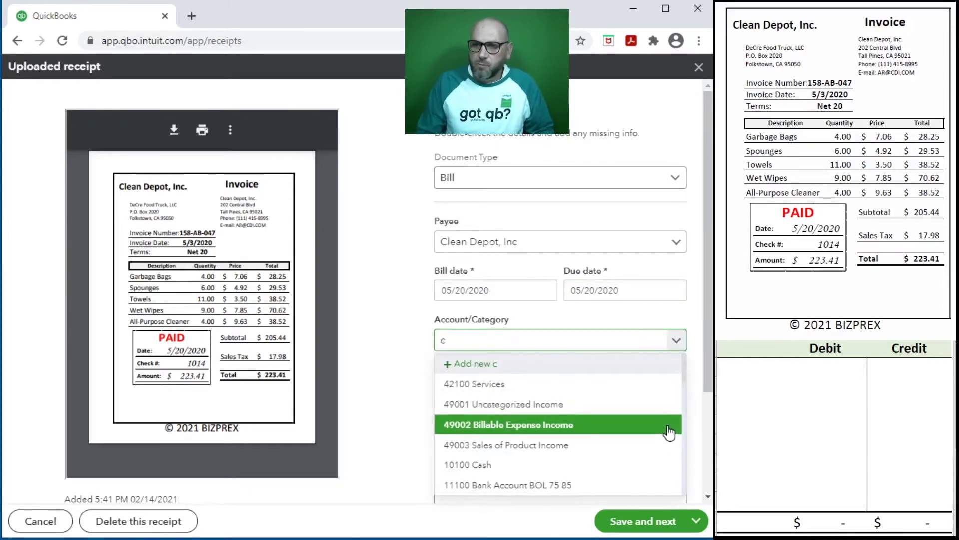
click(520, 338)
text(le)
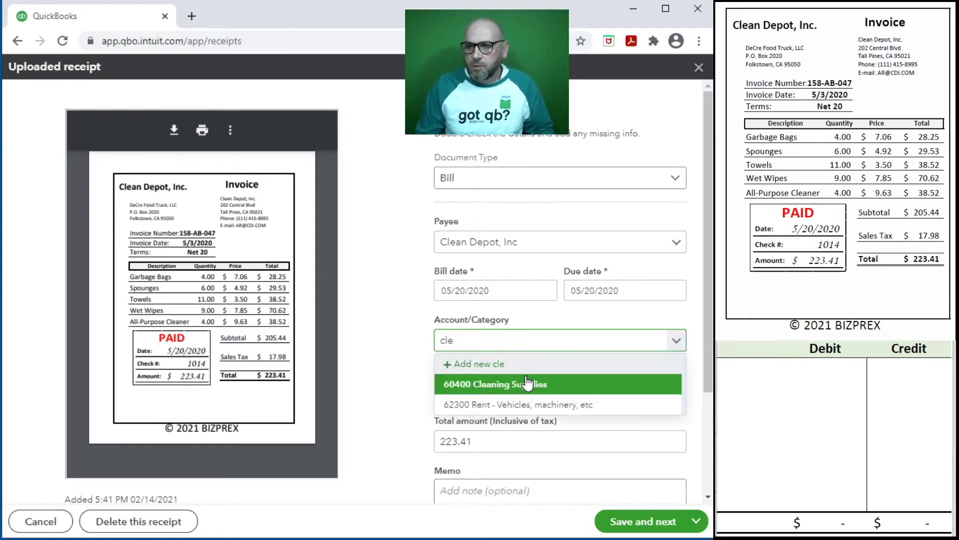
click(527, 382)
Replace the bill's description with the invoice number from the Clean Depot invoice
drag(540, 387, 399, 386)
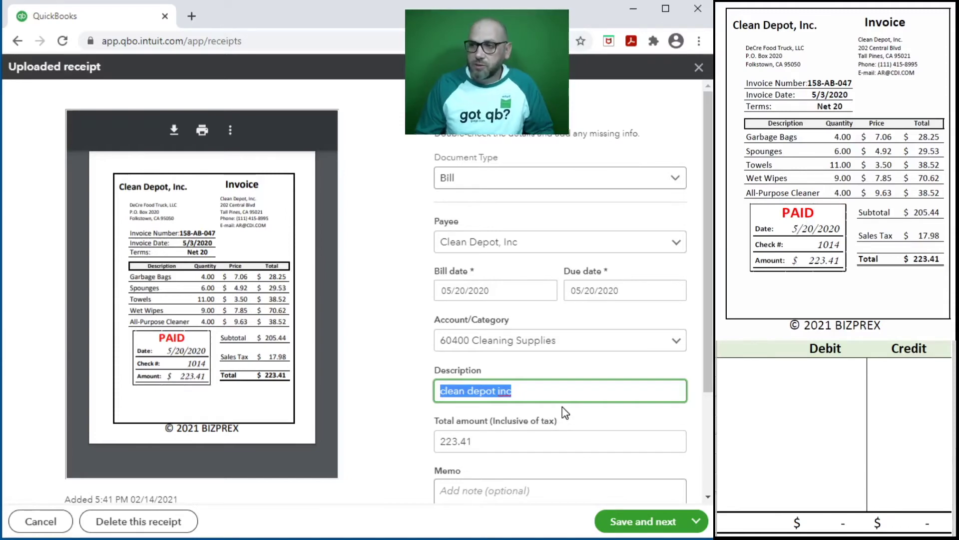
text(158-)
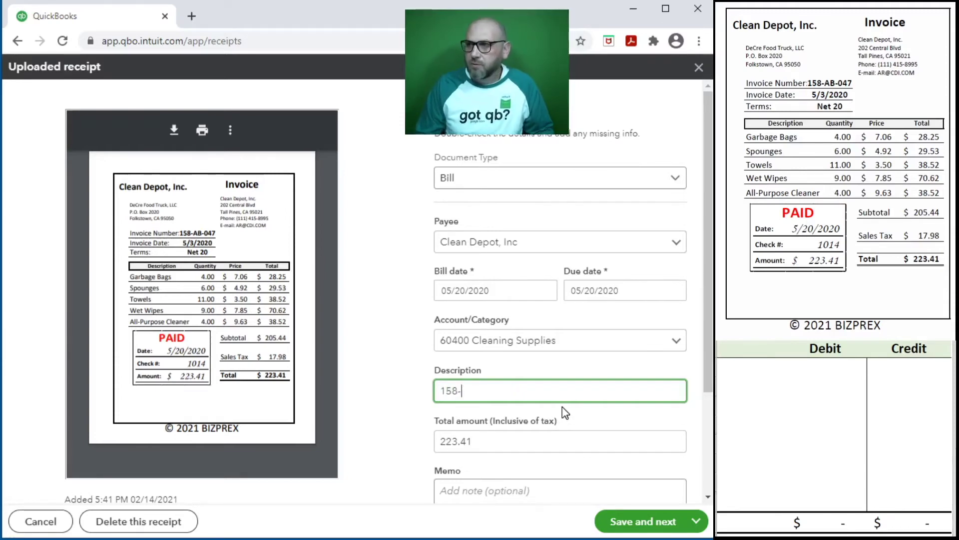
text(AB-047)
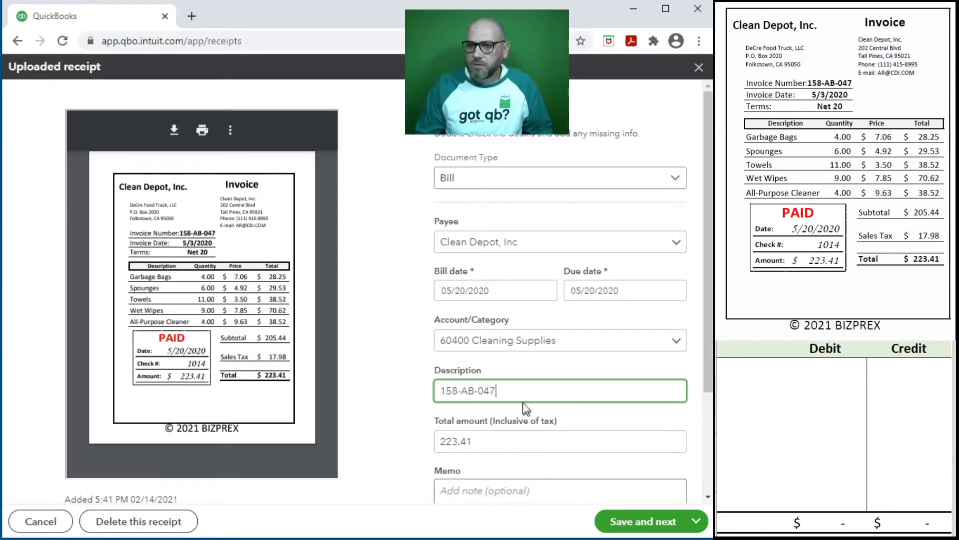
Copy the invoice number from the description into the memo and the additional field below it
drag(522, 397, 294, 378)
key(ctrl+c)
click(489, 490)
key(ctrl+v)
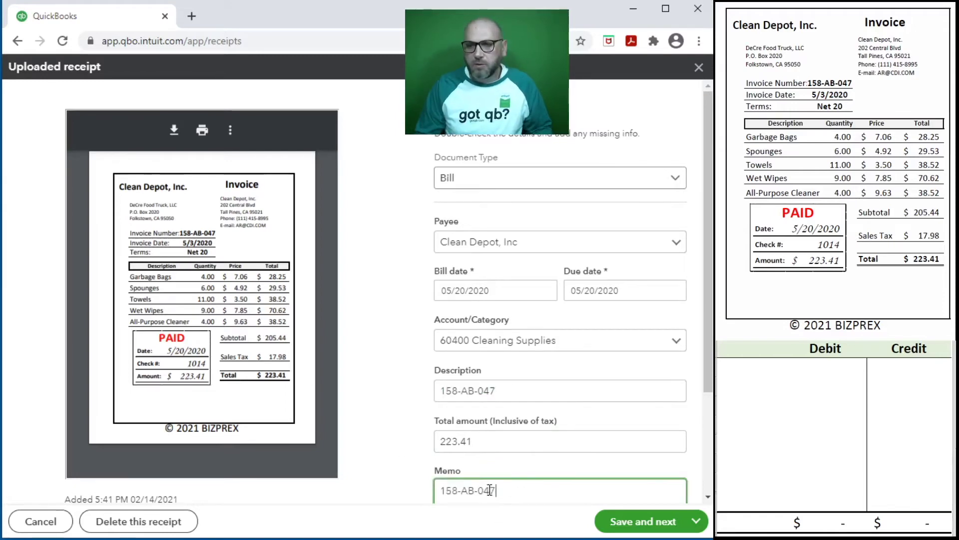
scroll(364, 460, down, 3)
scroll(364, 460, up, 3)
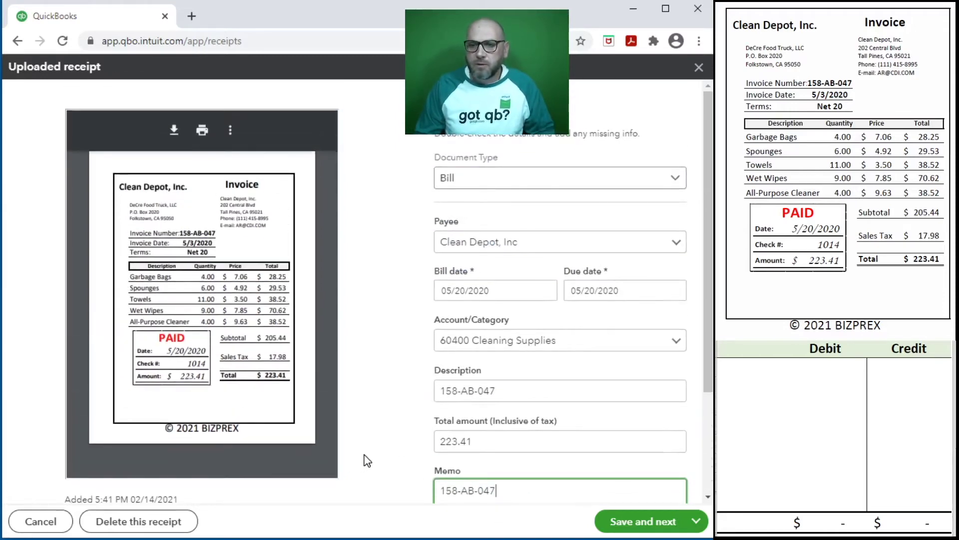
scroll(364, 460, down, 3)
click(471, 462)
key(ctrl+v)
scroll(409, 430, up, 3)
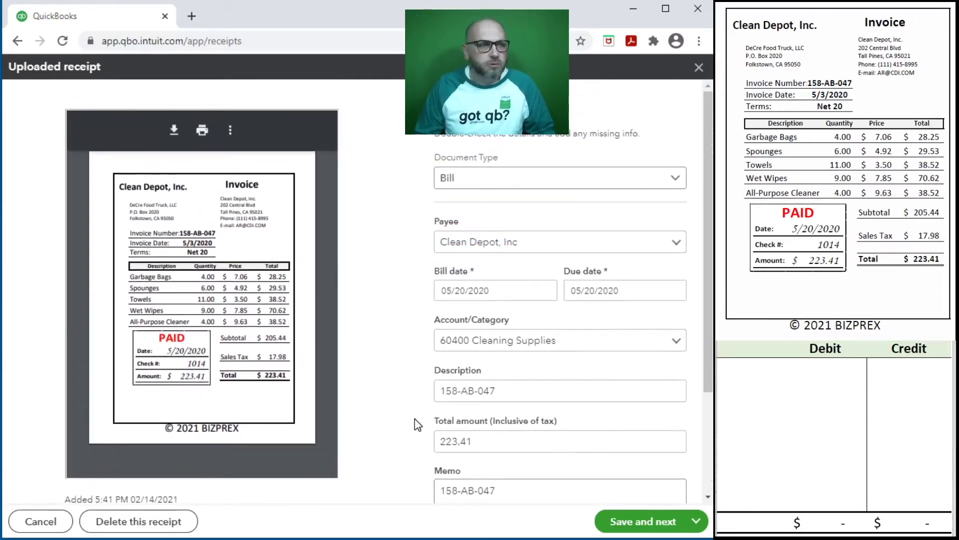
click(438, 399)
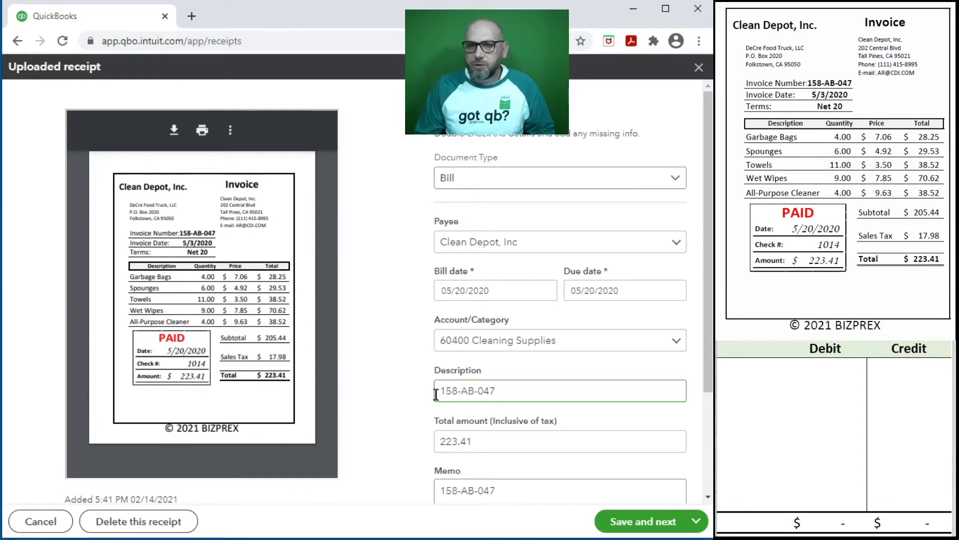
In the first spreadsheet row, add a 223.41 debit to 60400 for the Clean Depot bill
click(762, 373)
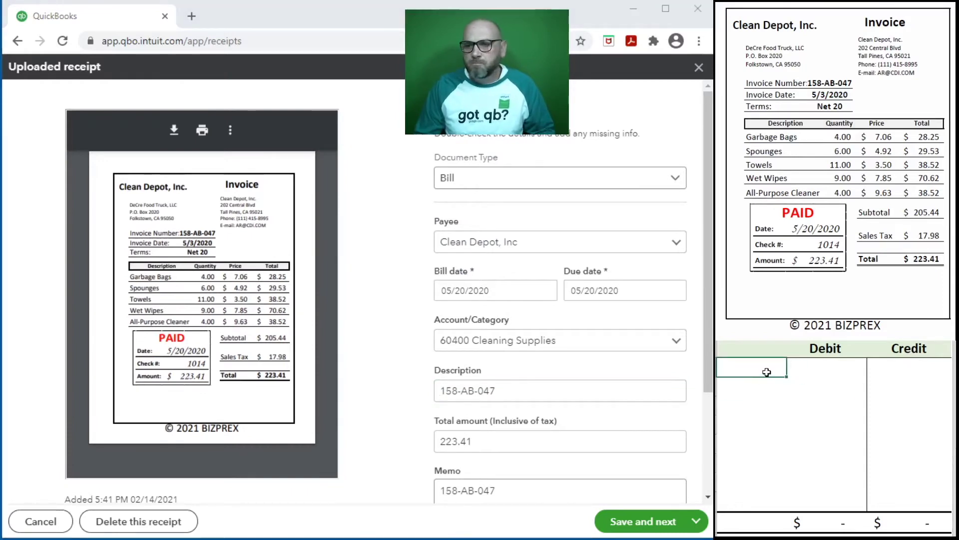
text(60400)
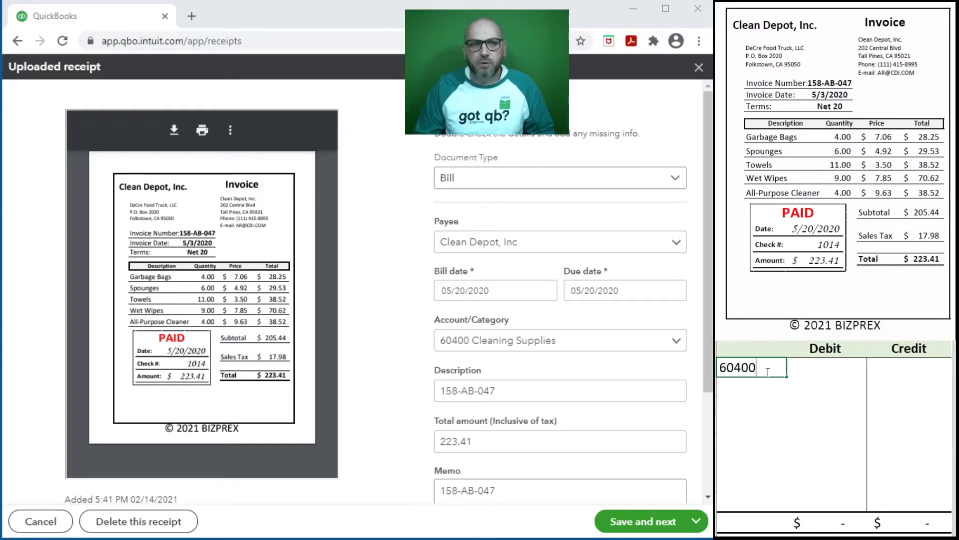
key(Tab)
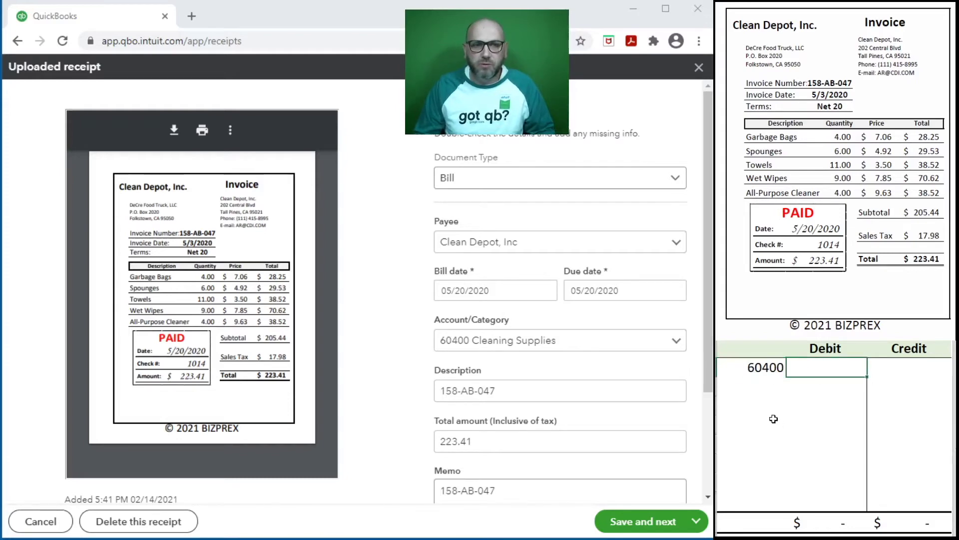
text(223.41)
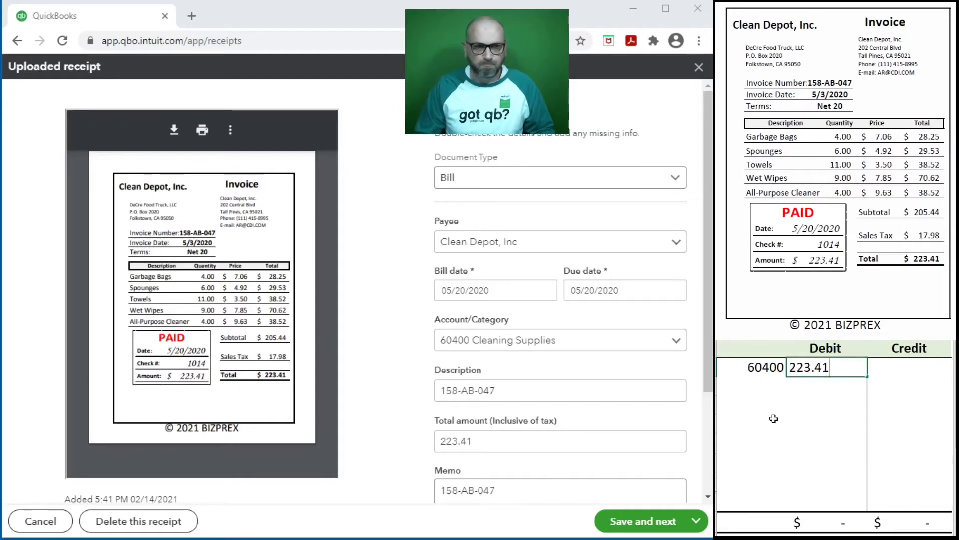
key(Return)
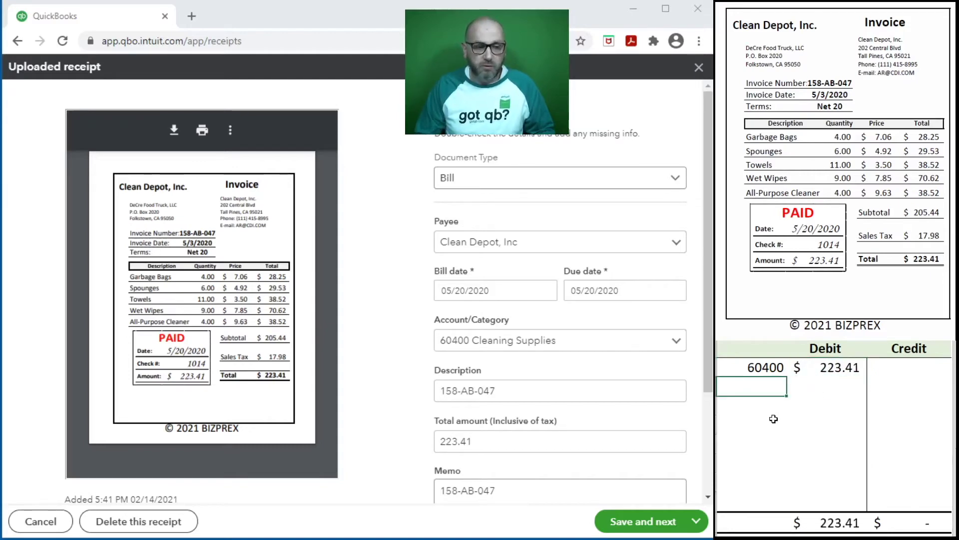
In the second spreadsheet row, add a 223.41 credit to 20100 for the Clean Depot bill
text(20100)
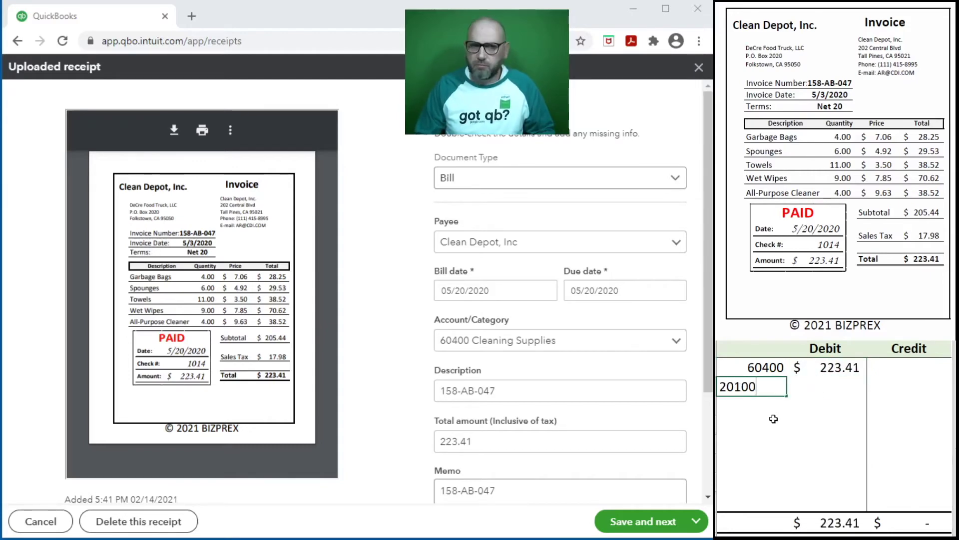
key(Tab)
key(Tab)
text(223.41)
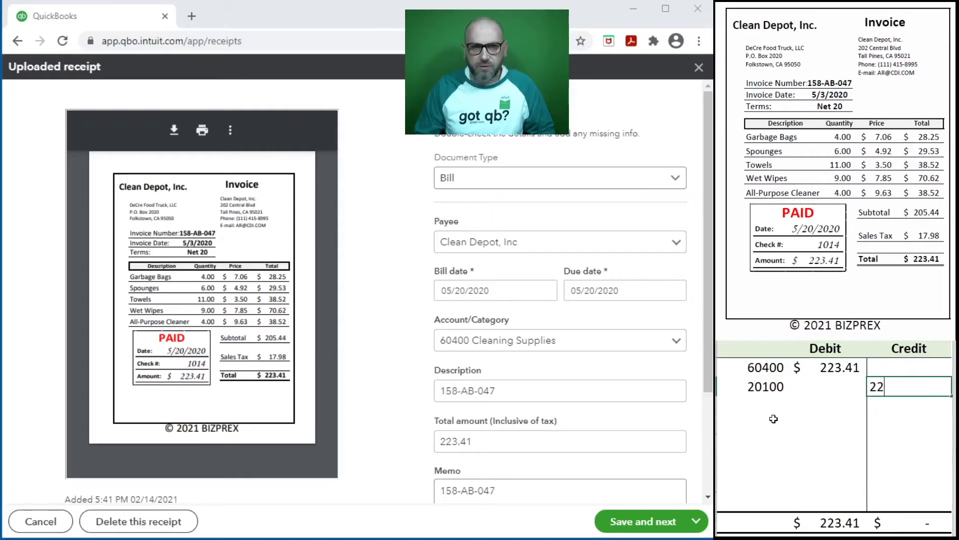
key(ctrl+Return)
key(Return)
key(Return)
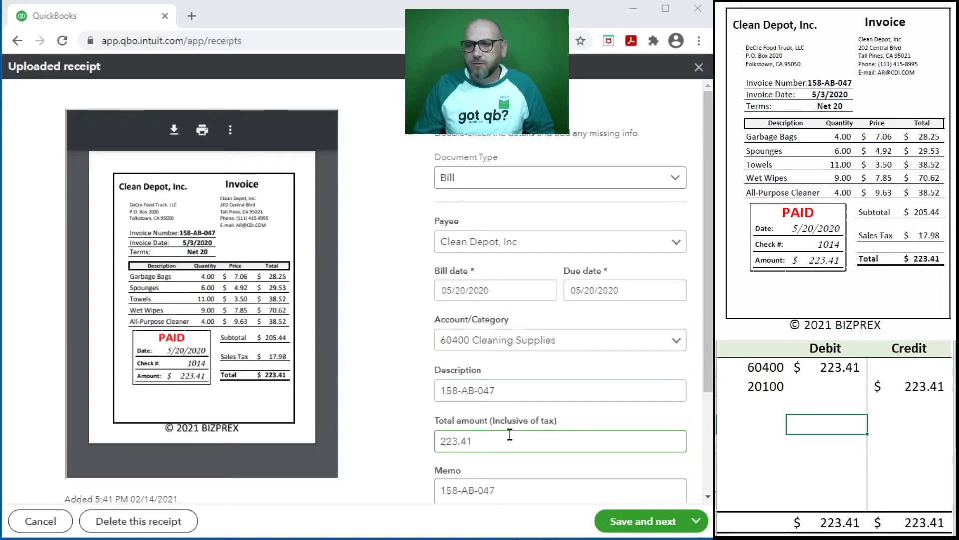
Save the Clean Depot receipt details and create the bill from the draft
click(476, 441)
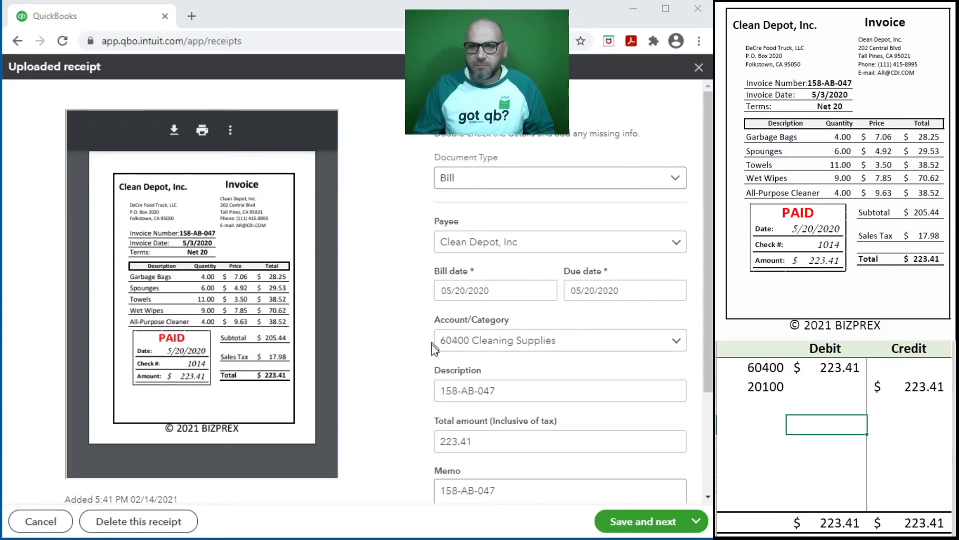
click(456, 324)
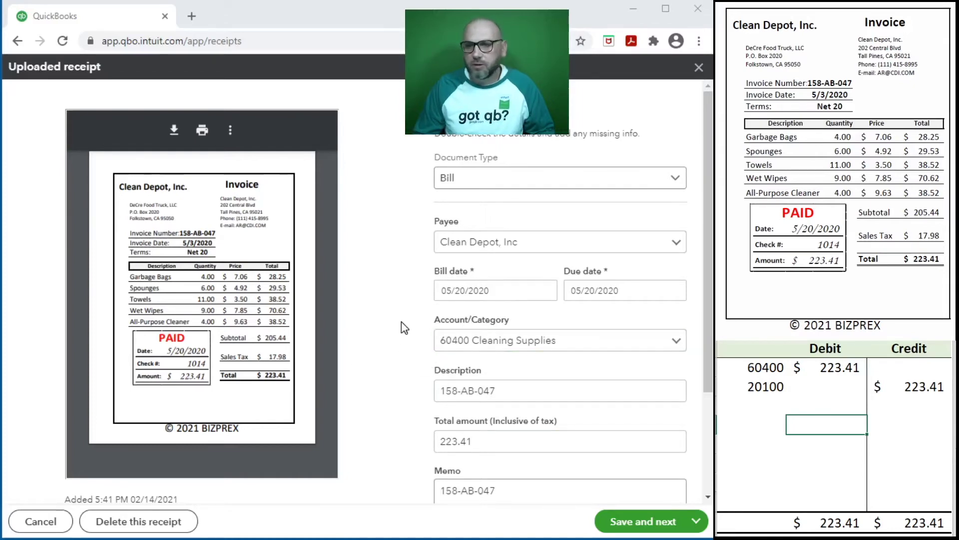
scroll(401, 321, down, 3)
scroll(400, 322, up, 3)
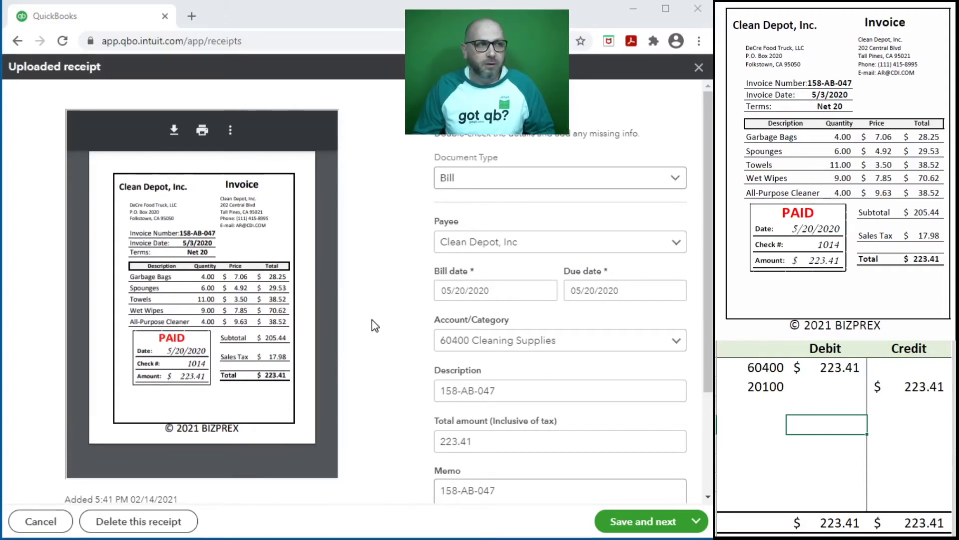
click(633, 521)
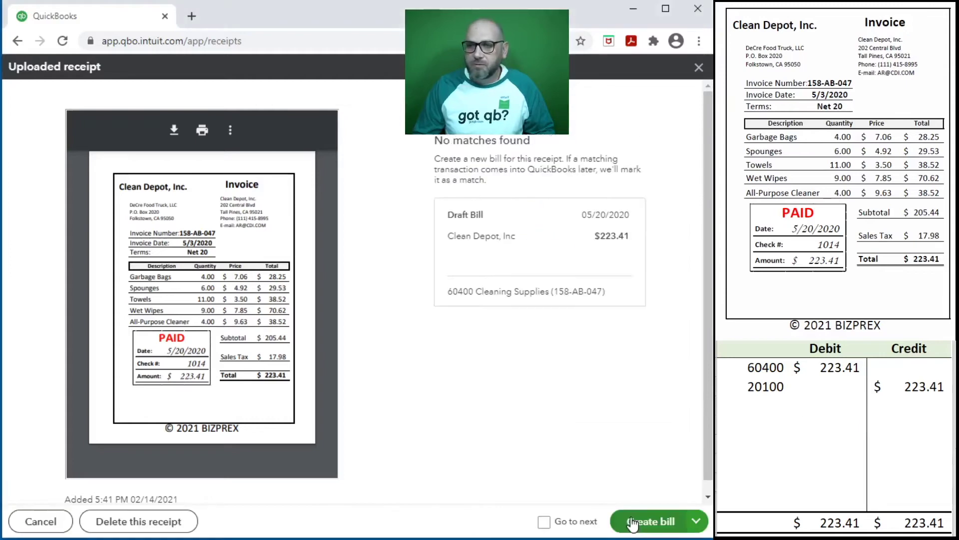
click(640, 521)
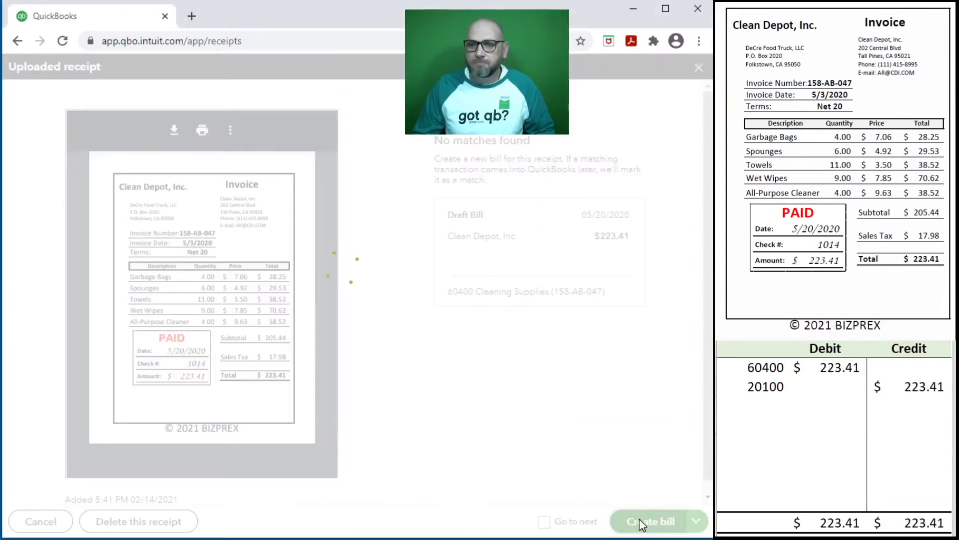
Clear the 60400 and 20100 bill entries from the debit and credit spreadsheet
click(794, 421)
drag(898, 385, 754, 373)
key(Delete)
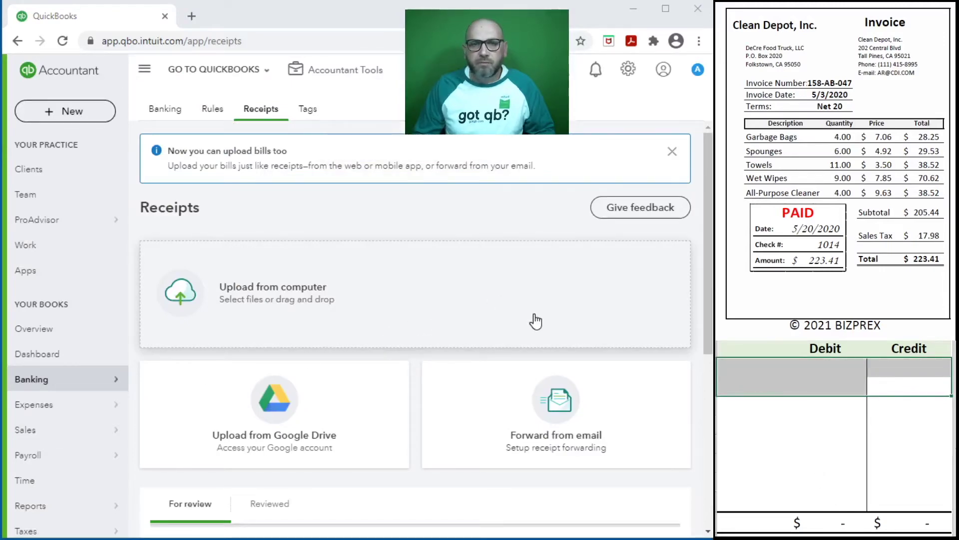
Start paying bills and set the payment account to the 11100 bank account
click(60, 112)
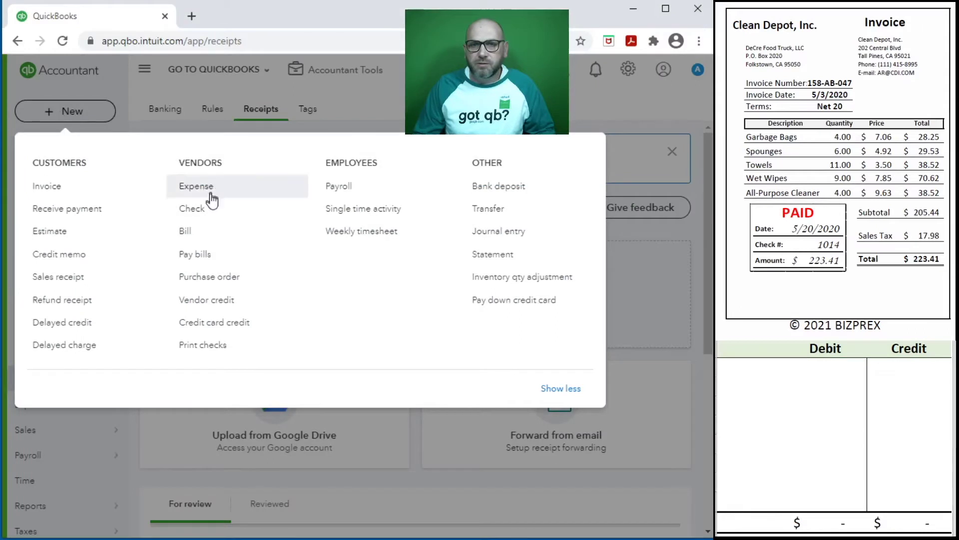
click(195, 254)
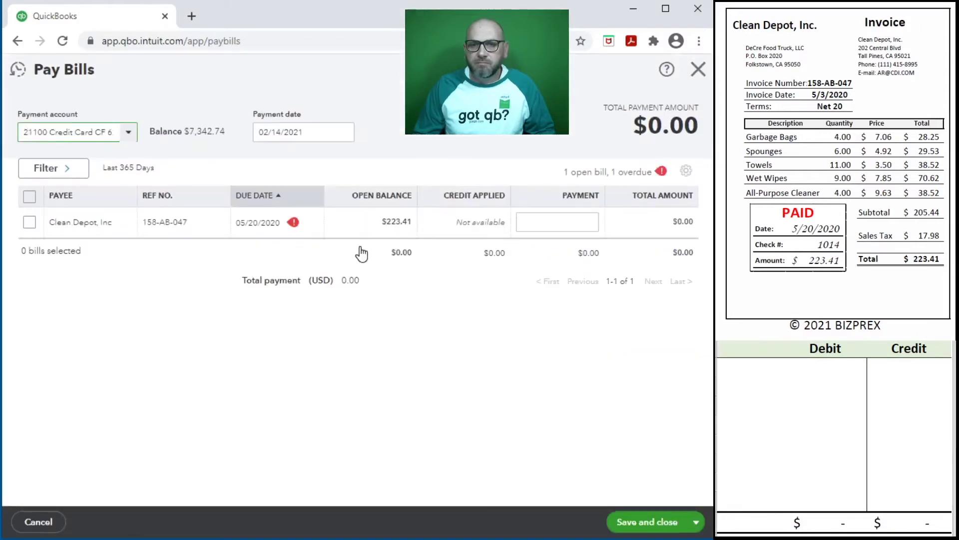
click(129, 134)
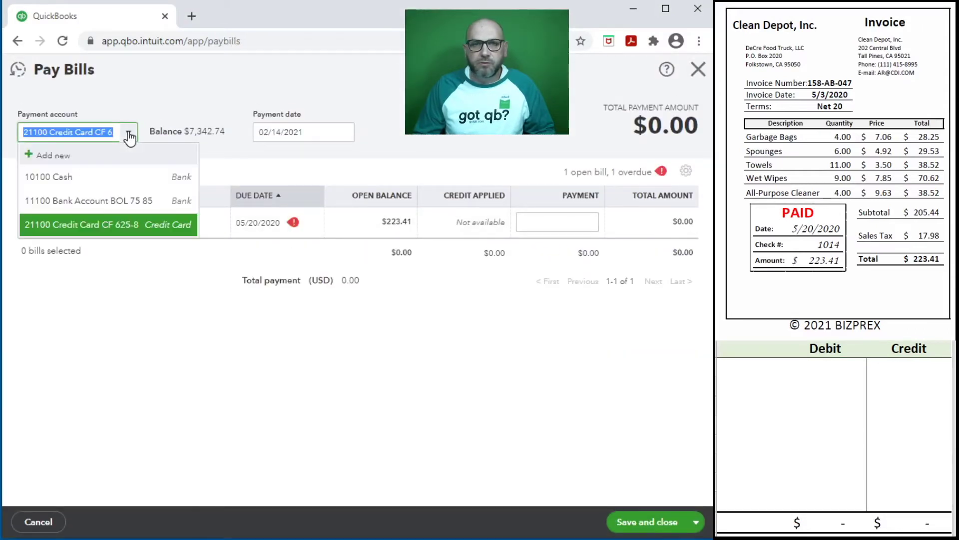
click(100, 200)
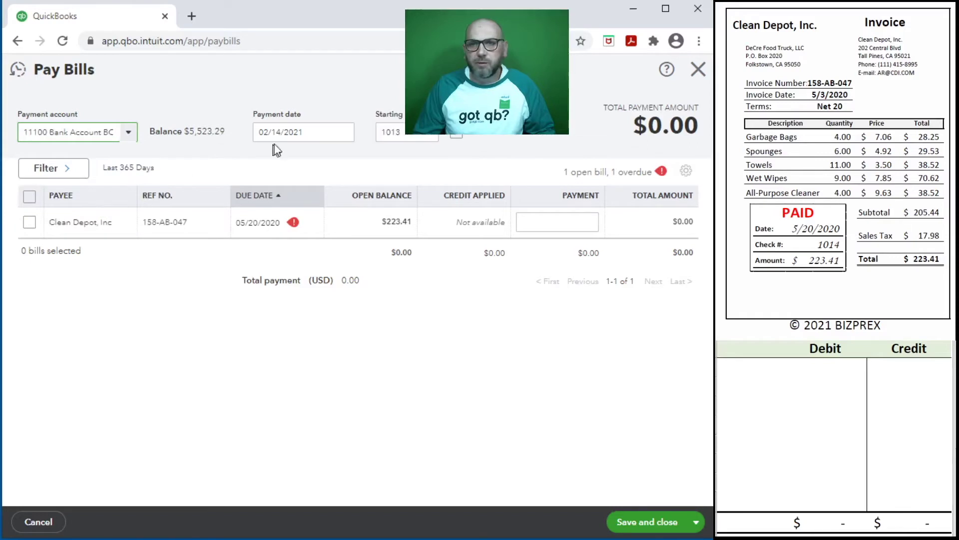
Set the payment date to 05/20/2021 and the starting check number to 1014
click(313, 131)
click(343, 132)
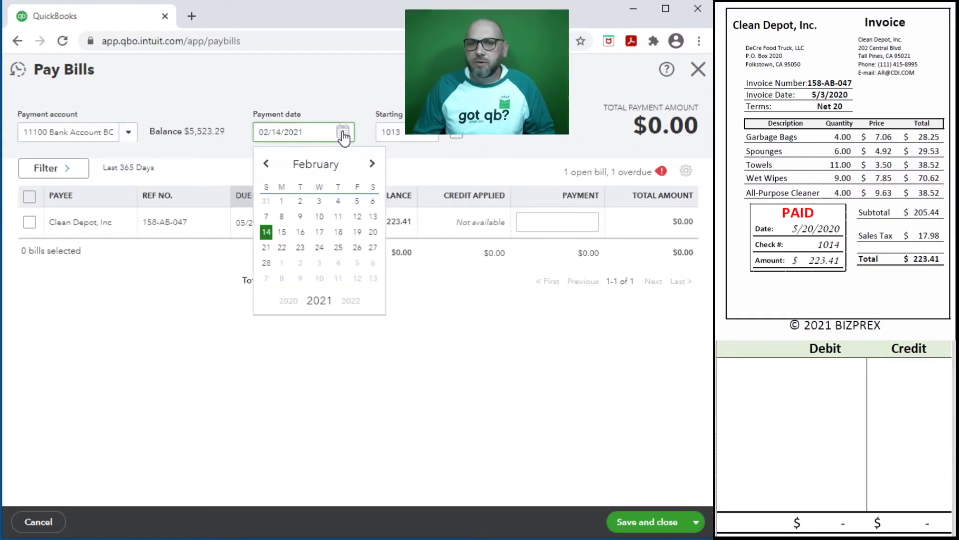
click(374, 165)
click(374, 165)
click(338, 248)
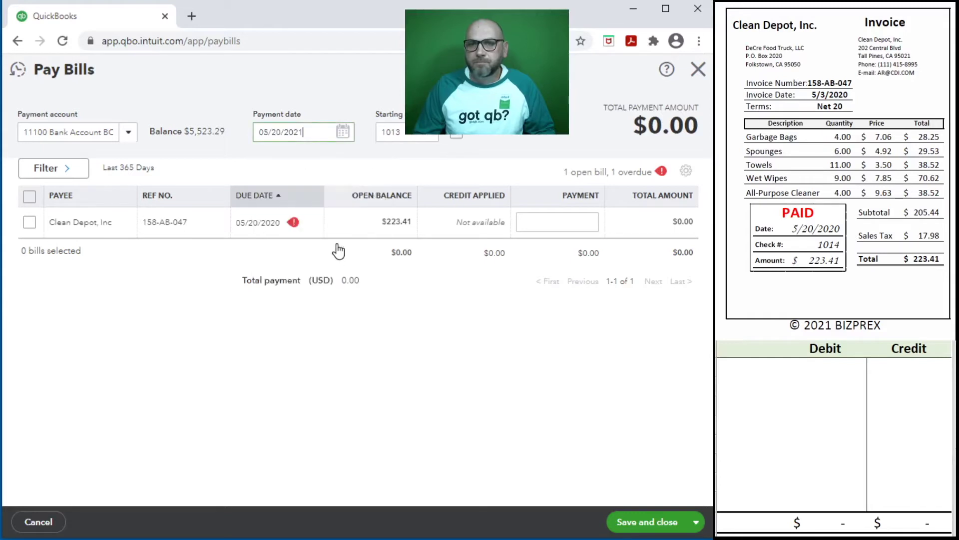
double_click(413, 136)
text(1014)
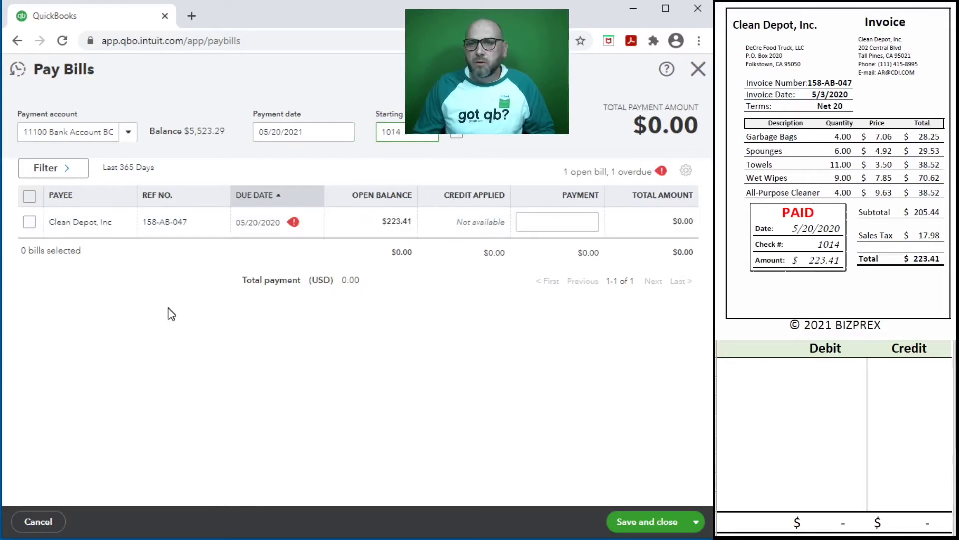
Select the Clean Depot, Inc bill for a payment of 223.41
click(565, 226)
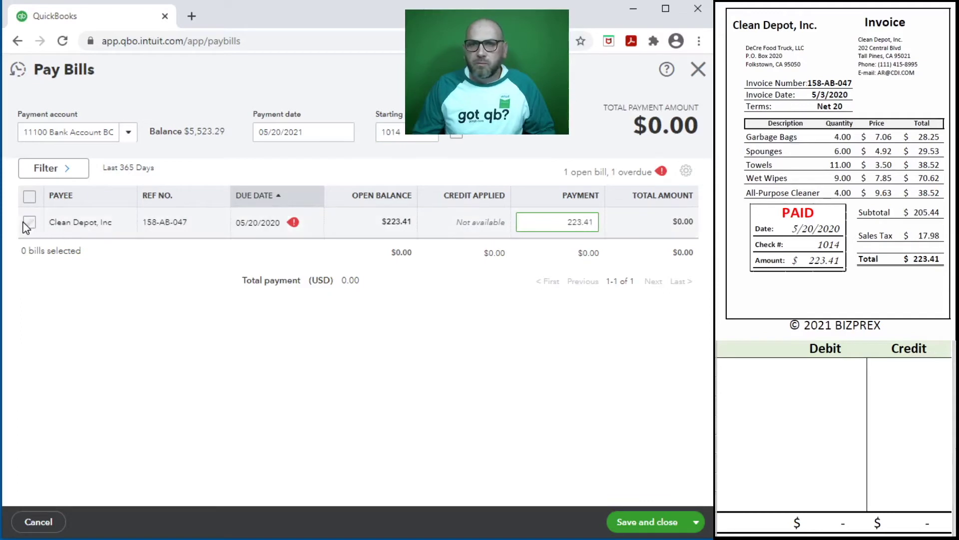
click(28, 222)
click(557, 222)
click(29, 222)
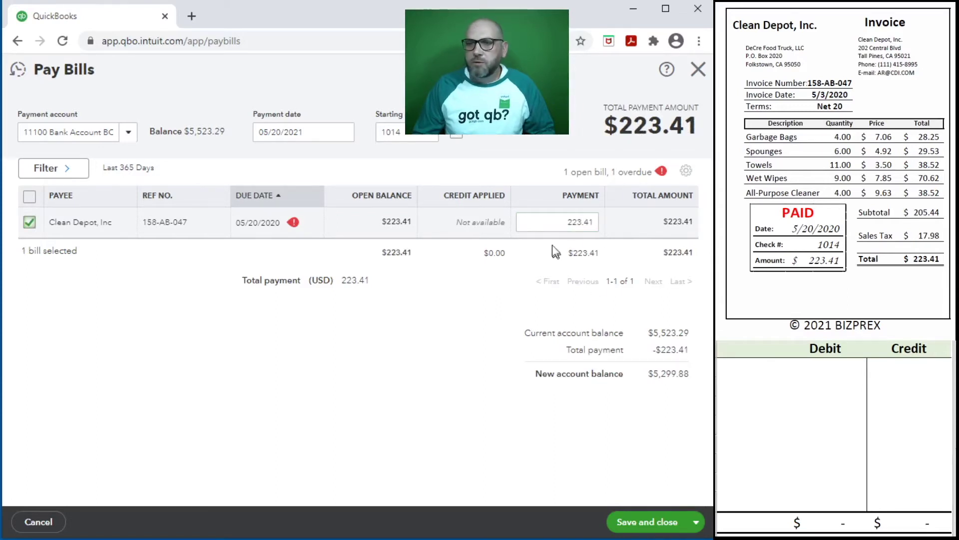
Correct the year of the payment date so it reads 05/20/2020
click(318, 137)
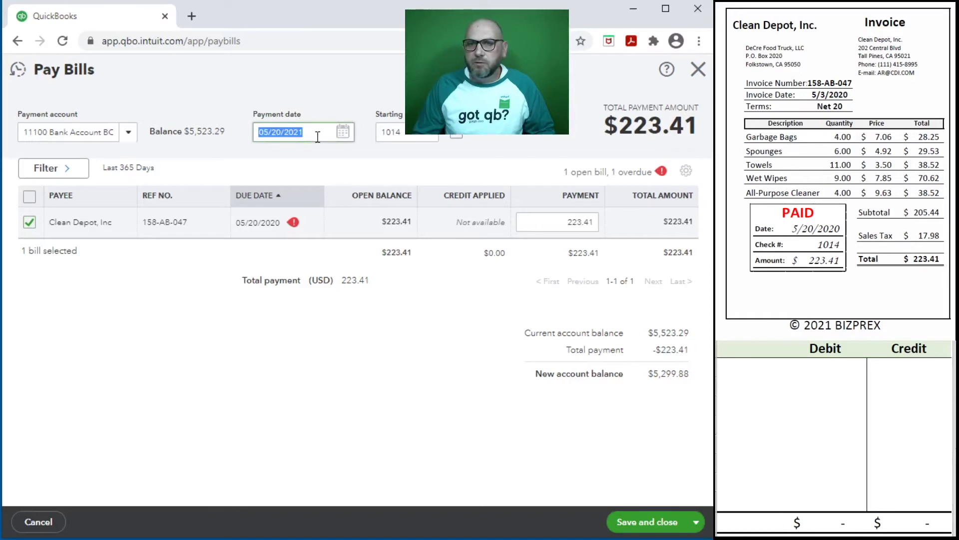
click(318, 135)
key(BackSpace)
text(0)
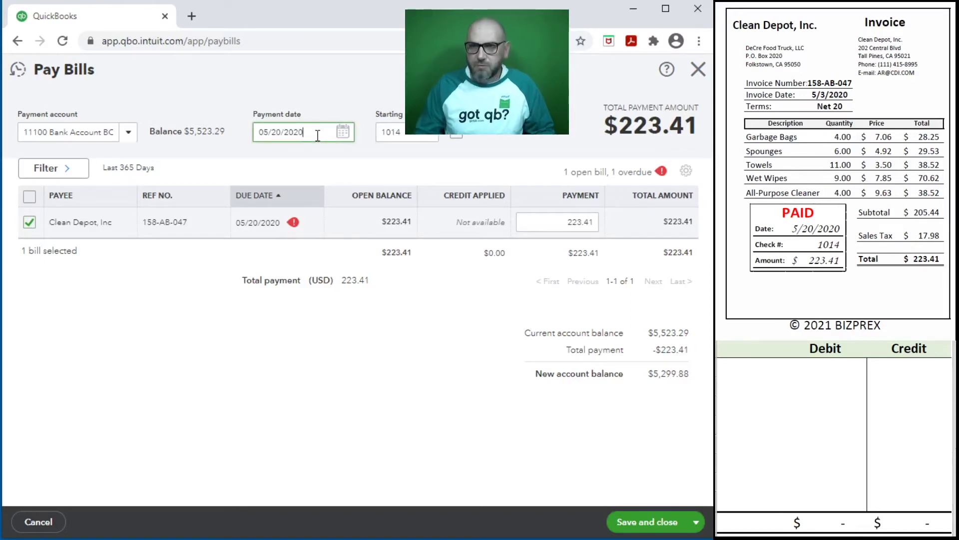
key(Tab)
click(357, 347)
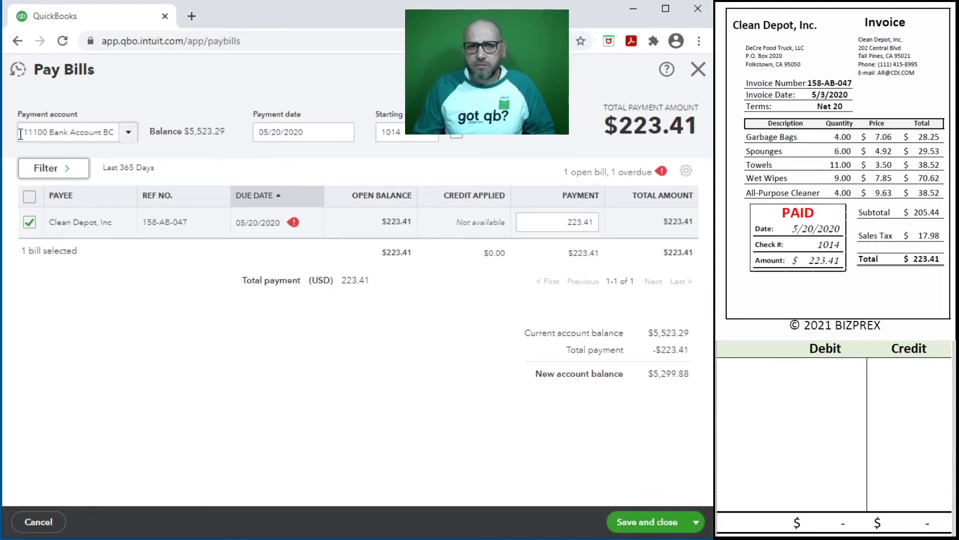
In the first spreadsheet row, add a 223.41 credit to 11100 for the bill payment
click(757, 374)
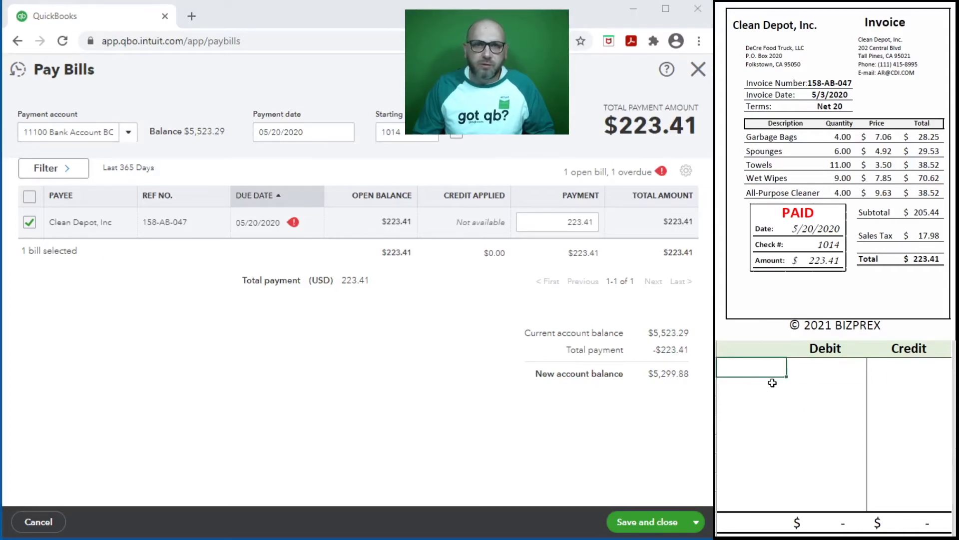
text(1110)
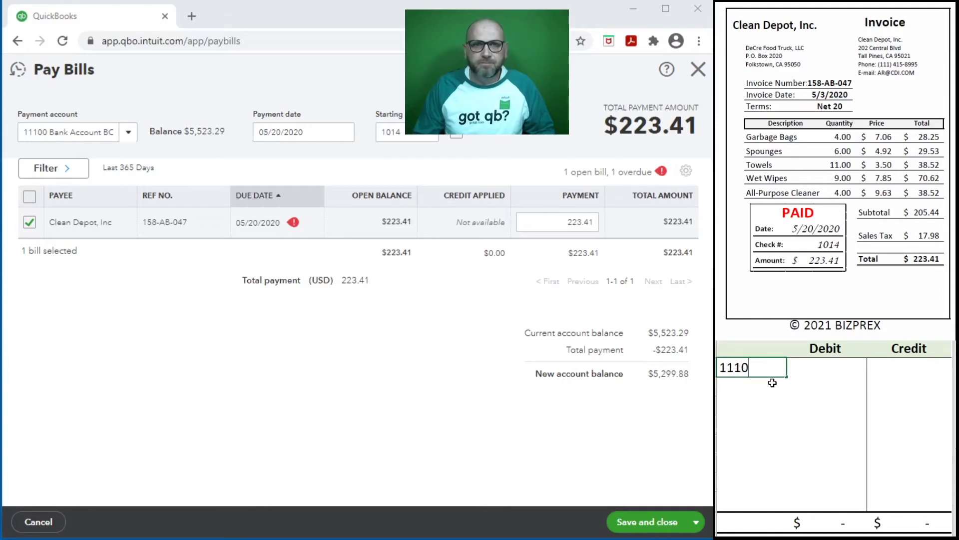
text(0)
key(Tab)
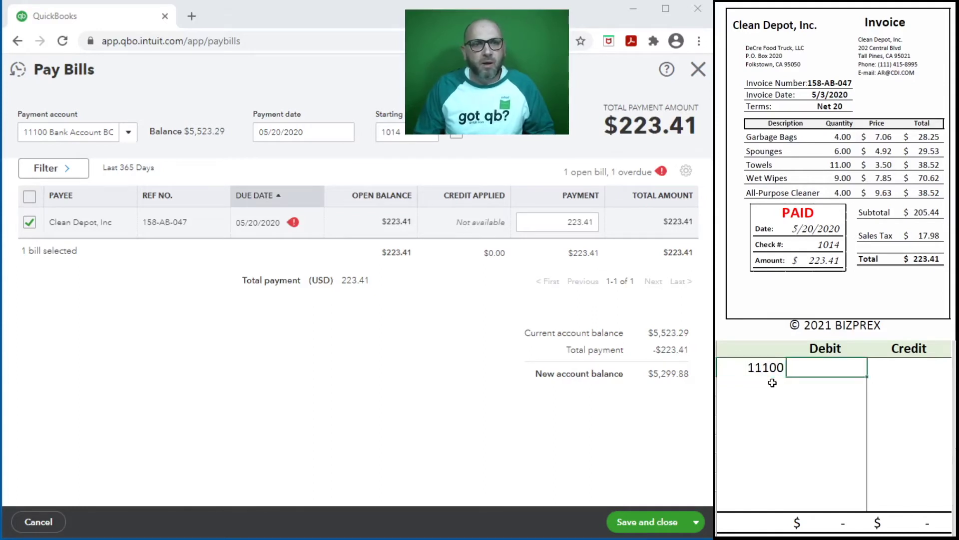
key(Tab)
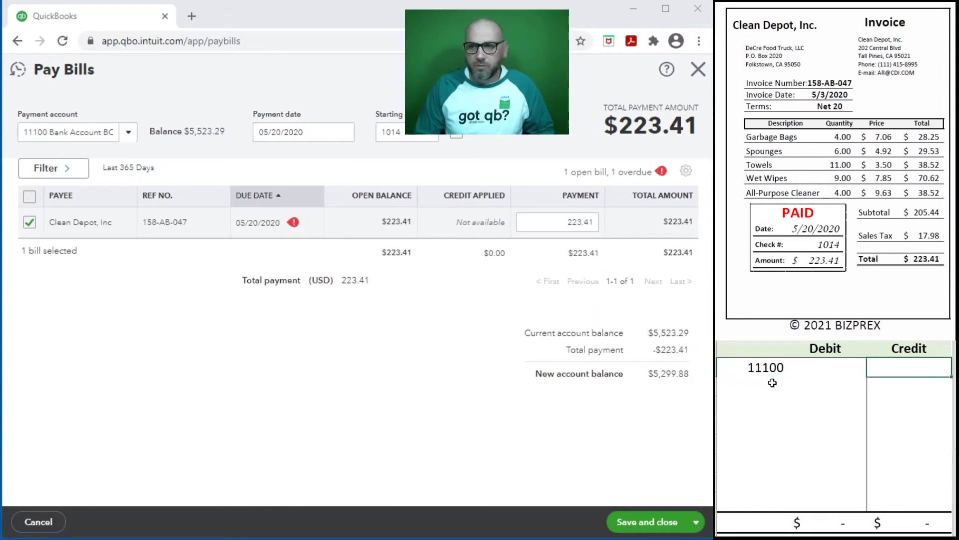
text(223.41)
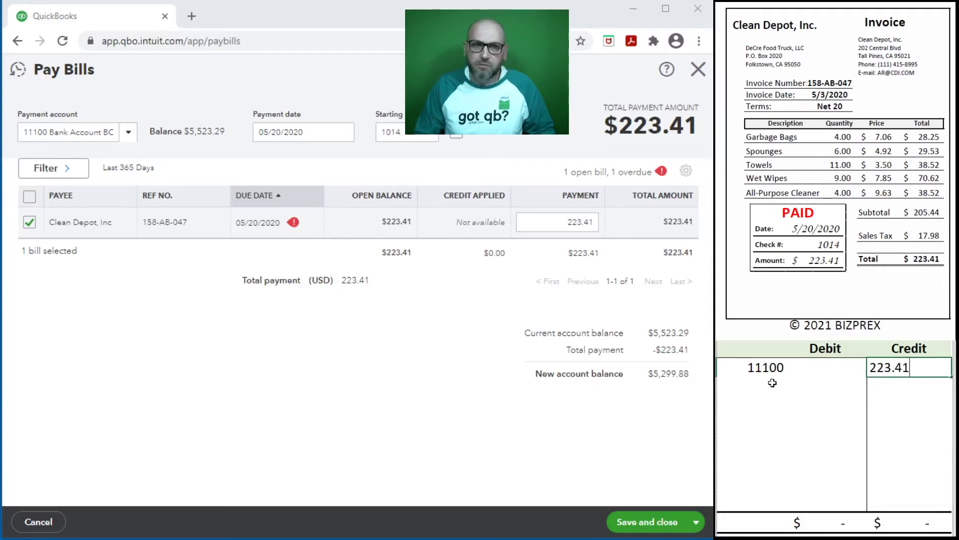
click(773, 383)
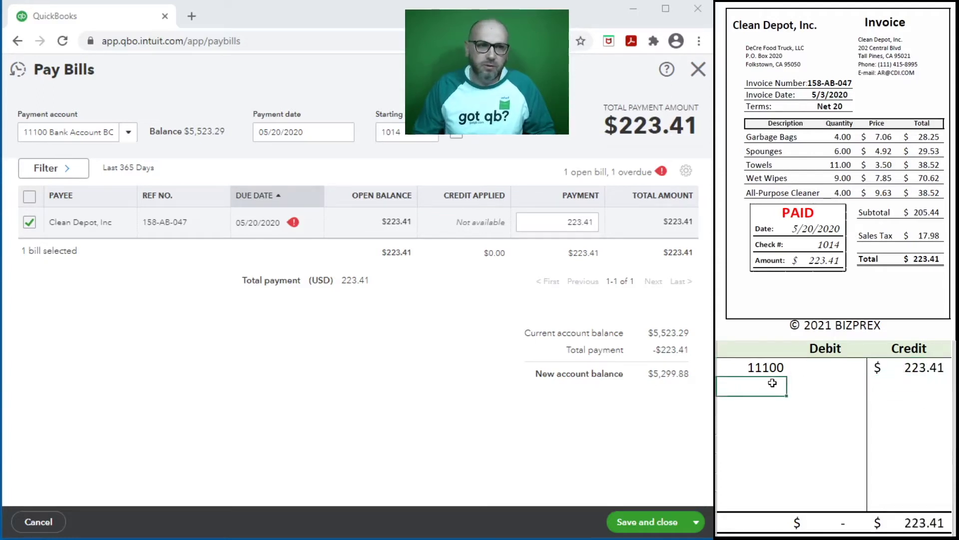
In the second spreadsheet row, add a 223.41 debit to 20100 for the bill payment
text(20100)
key(Tab)
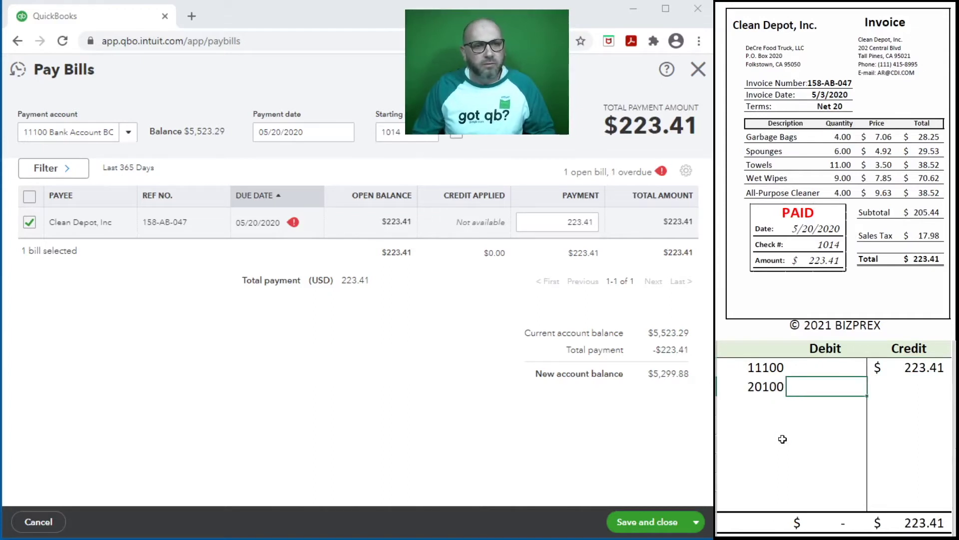
text(223.41)
key(Return)
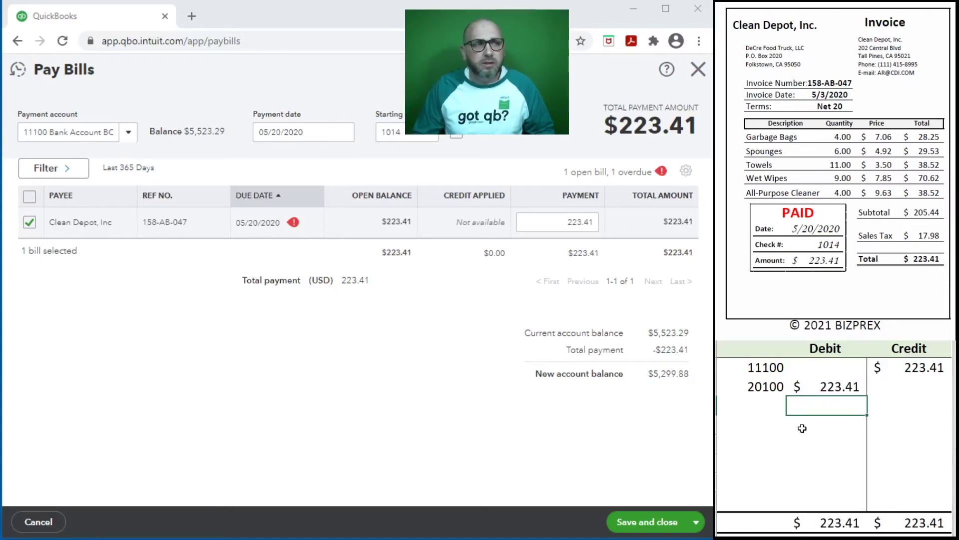
Undo the spreadsheet's payment entries and the clearing before them to restore the original 60400 and 20100 bill entries
key(ctrl+z)
key(ctrl+z)
key(ctrl+z)
key(ctrl+z)
key(ctrl+z)
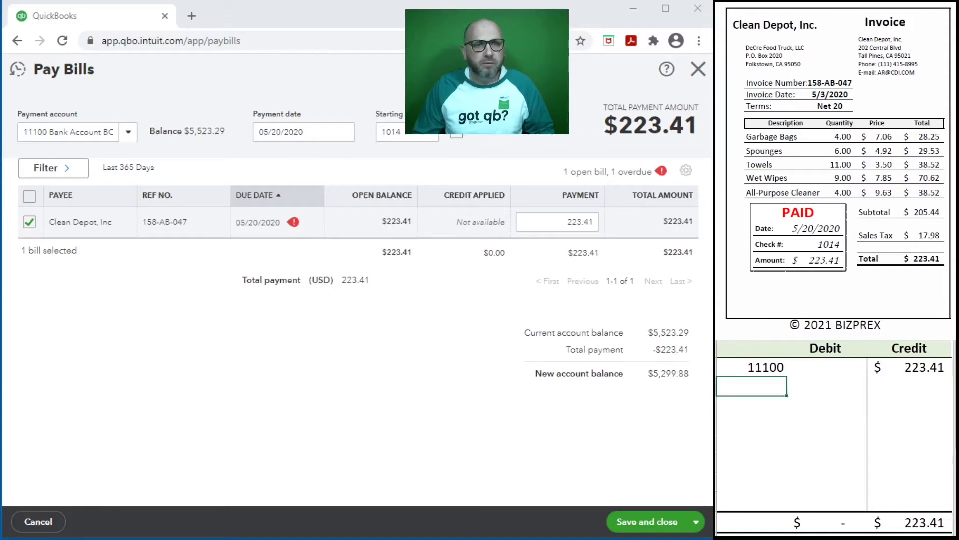
click(803, 413)
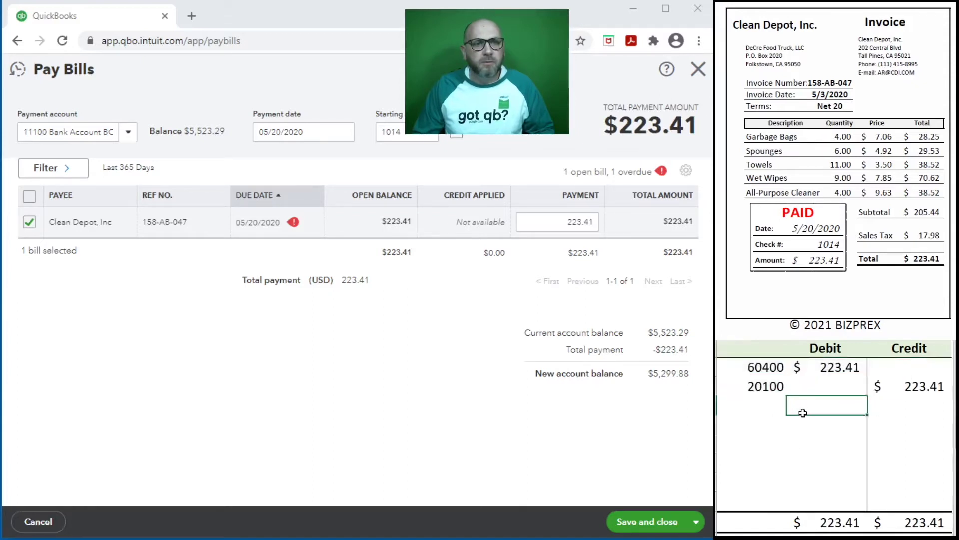
In the third spreadsheet row, below the bill entries, add a 223.41 credit to 11100 for the payment
click(754, 412)
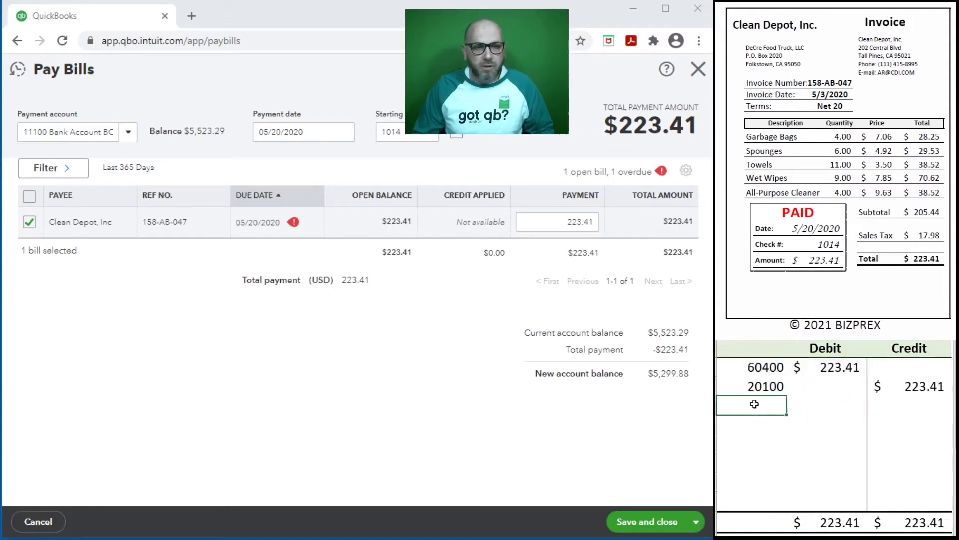
text(11100)
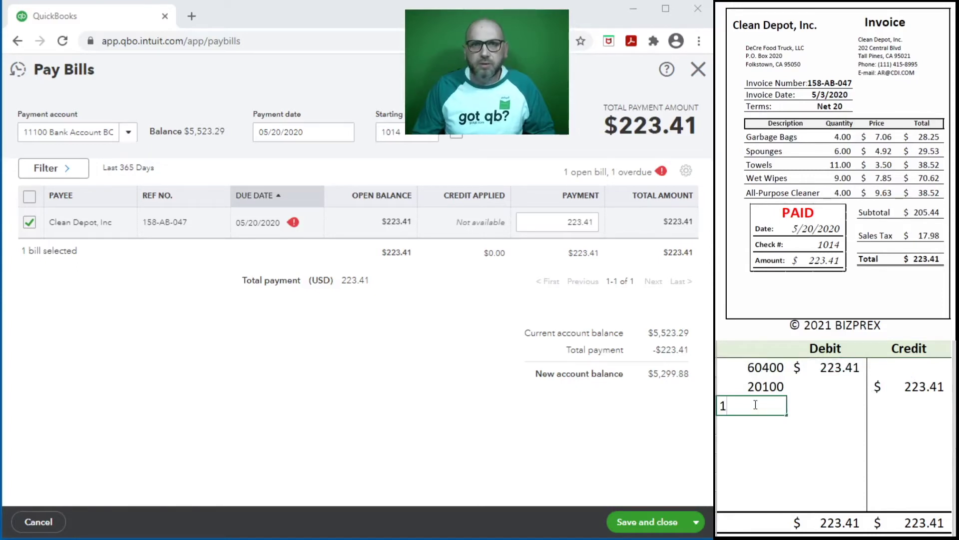
key(Tab)
key(Tab)
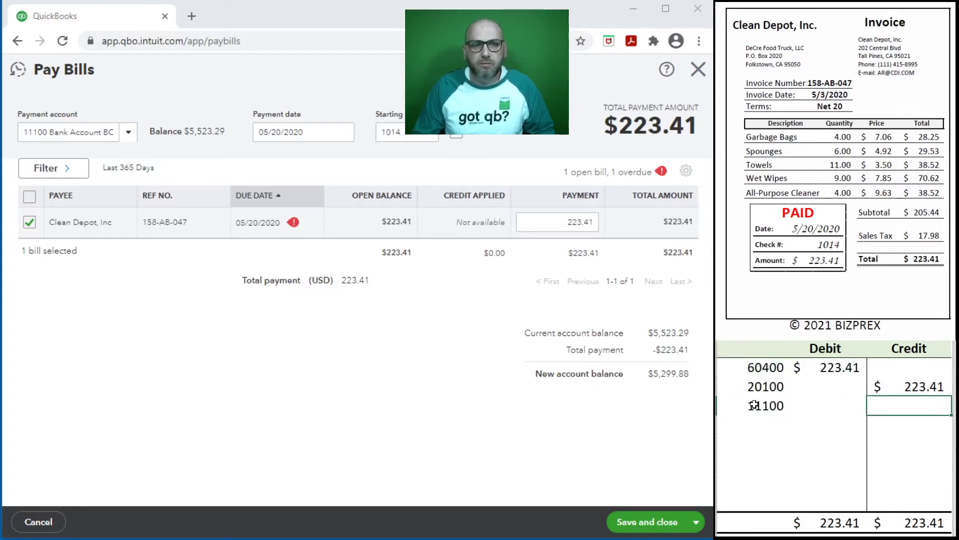
text(223.41)
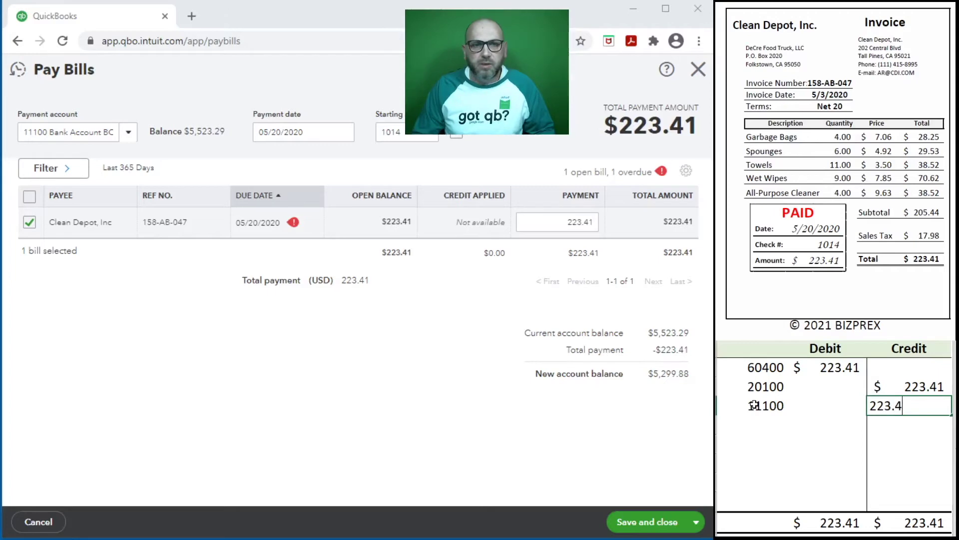
In the fourth spreadsheet row, add a 223.41 debit to 20100 for the bill payment
key(Return)
text(20100)
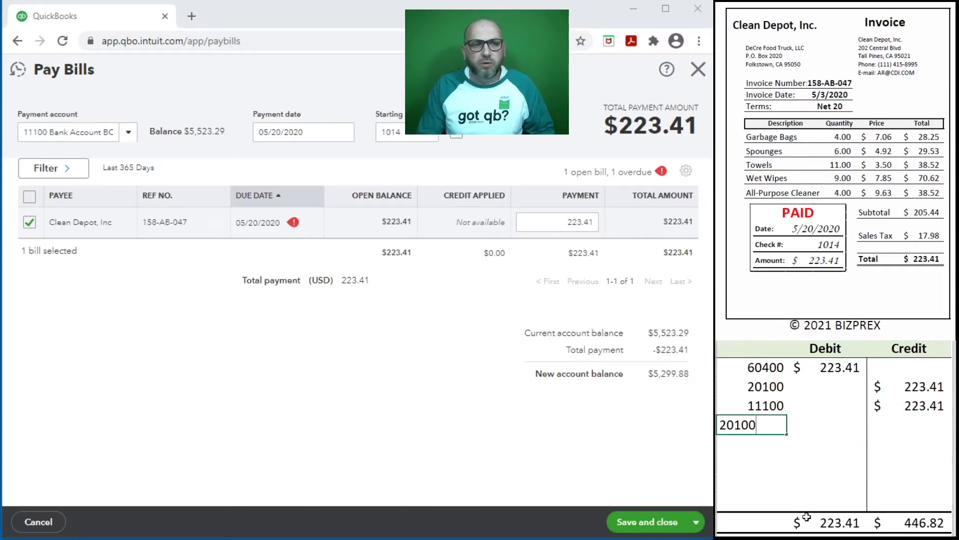
key(Tab)
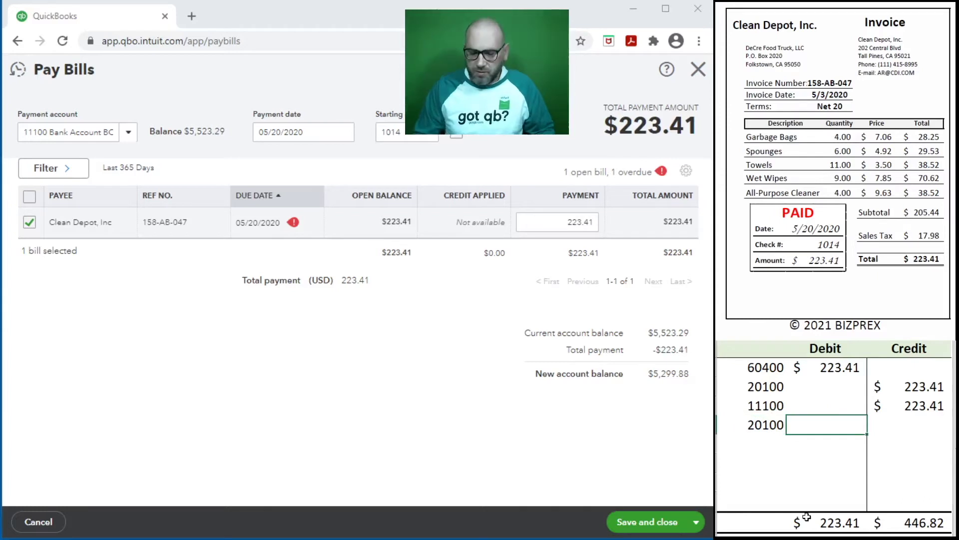
text(223.41)
key(Return)
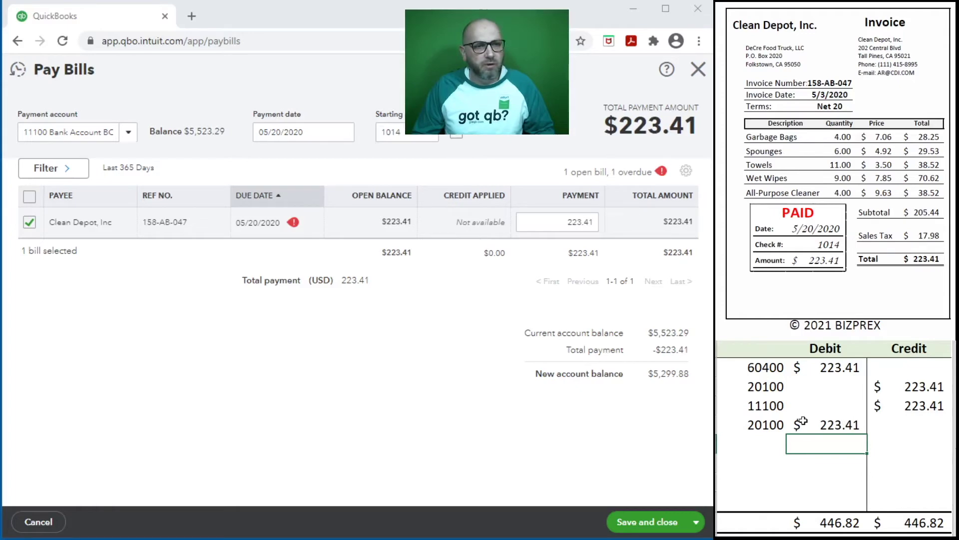
Compare the 11100 and 20100 payment entries with the 20100 bill entry in the spreadsheet
drag(895, 422, 824, 420)
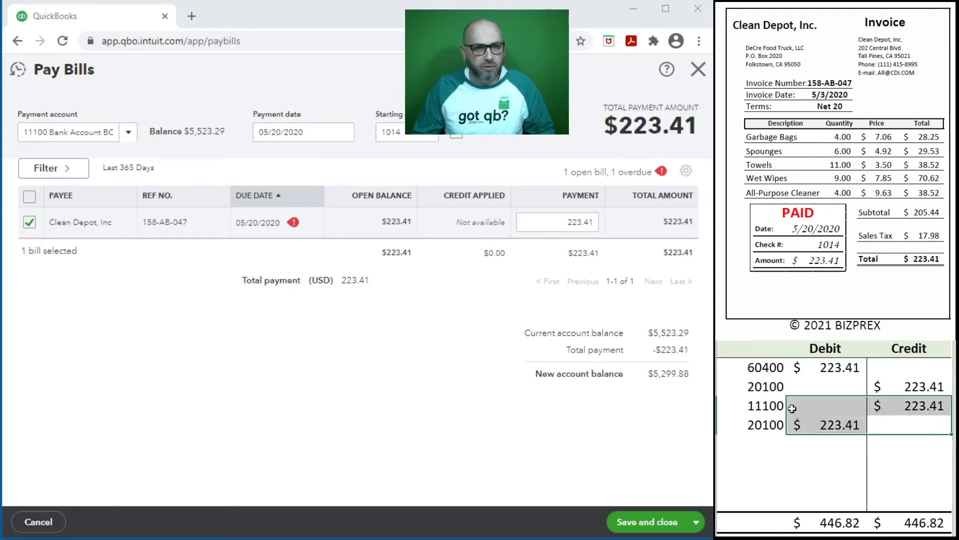
click(840, 419)
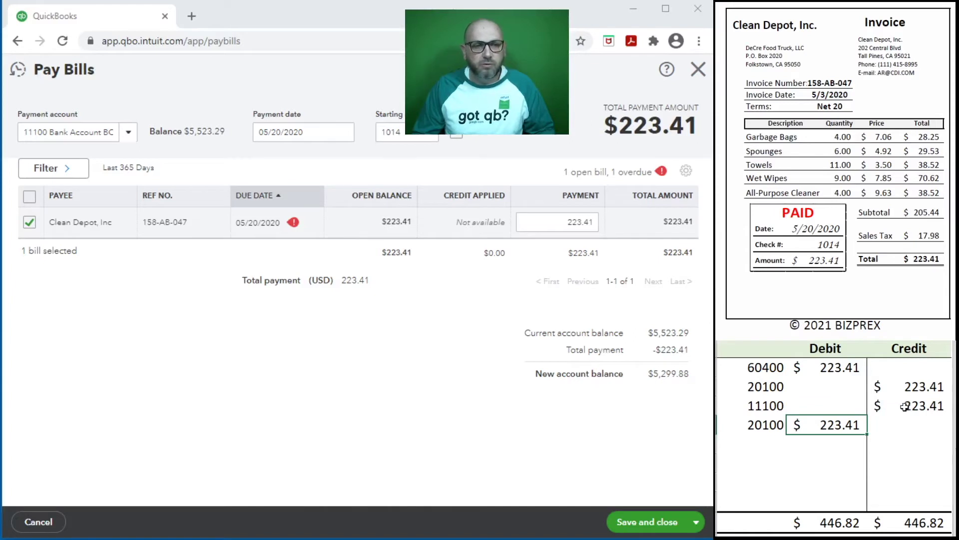
click(895, 422)
drag(891, 411, 901, 387)
drag(764, 425, 834, 426)
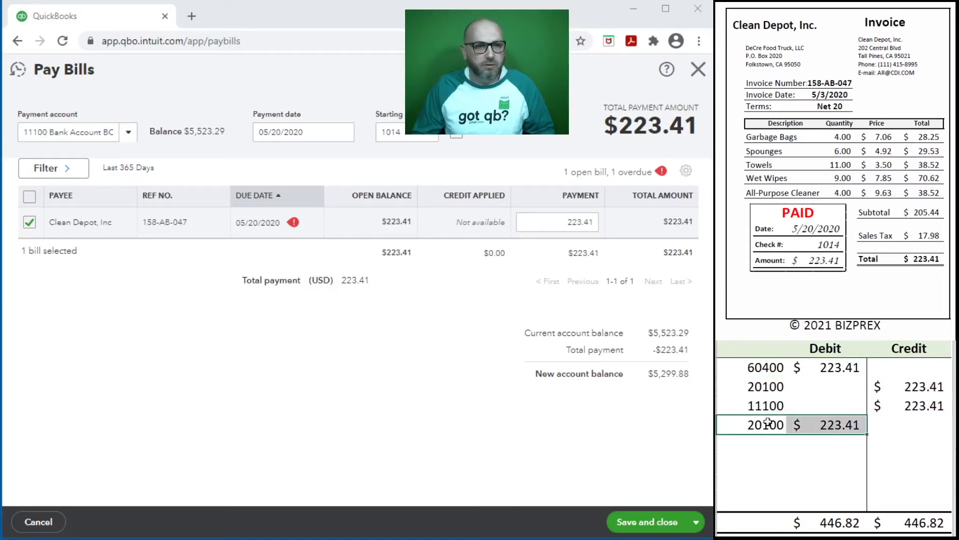
click(830, 460)
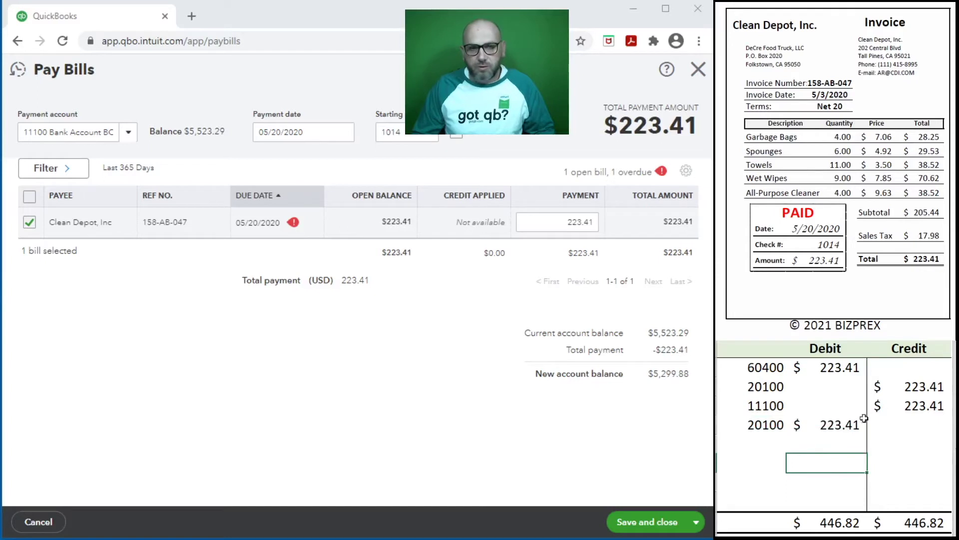
Clear the 60400 and 20100 bill entries from the first two spreadsheet rows, leaving only the payment entries
drag(898, 392, 755, 372)
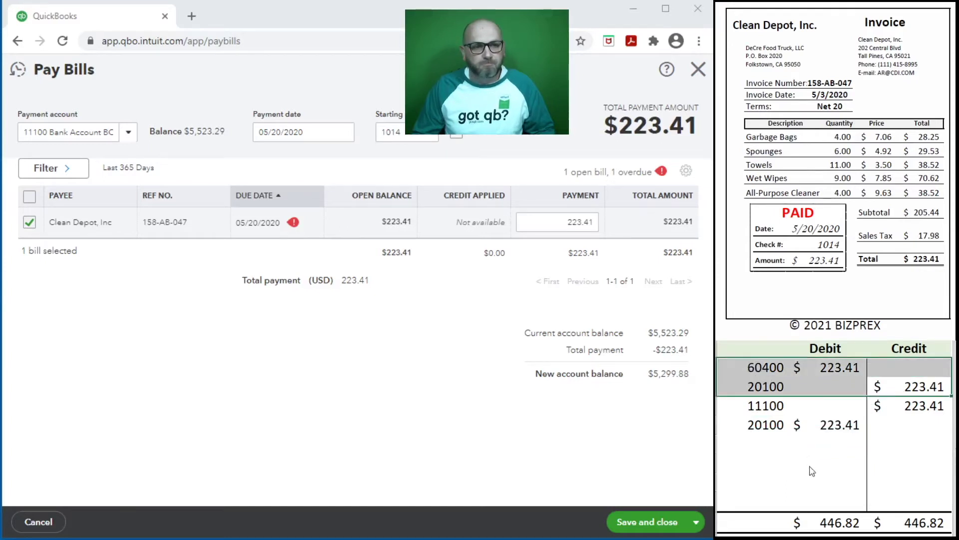
key(Delete)
click(822, 443)
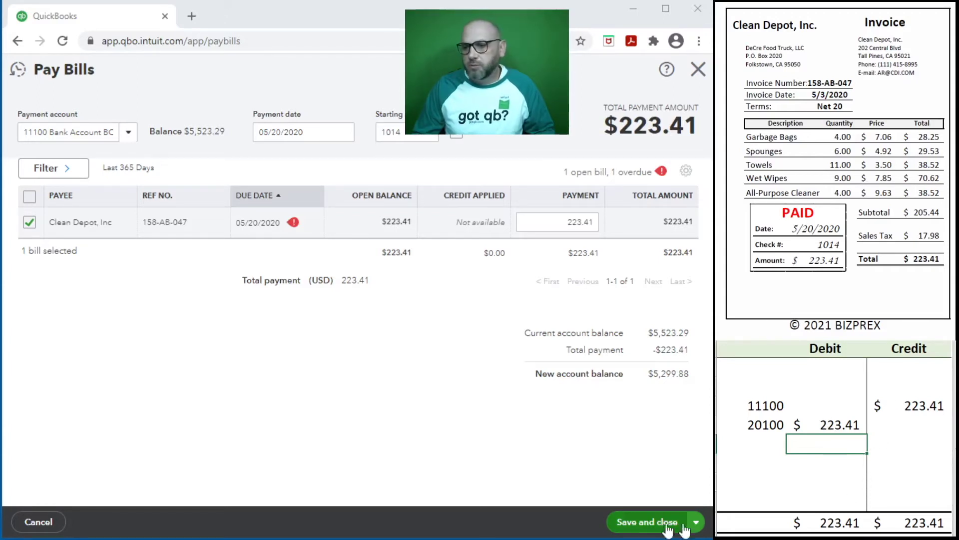
Save and close the Clean Depot bill payment, and clear its 11100 and 20100 entries from the spreadsheet
click(623, 521)
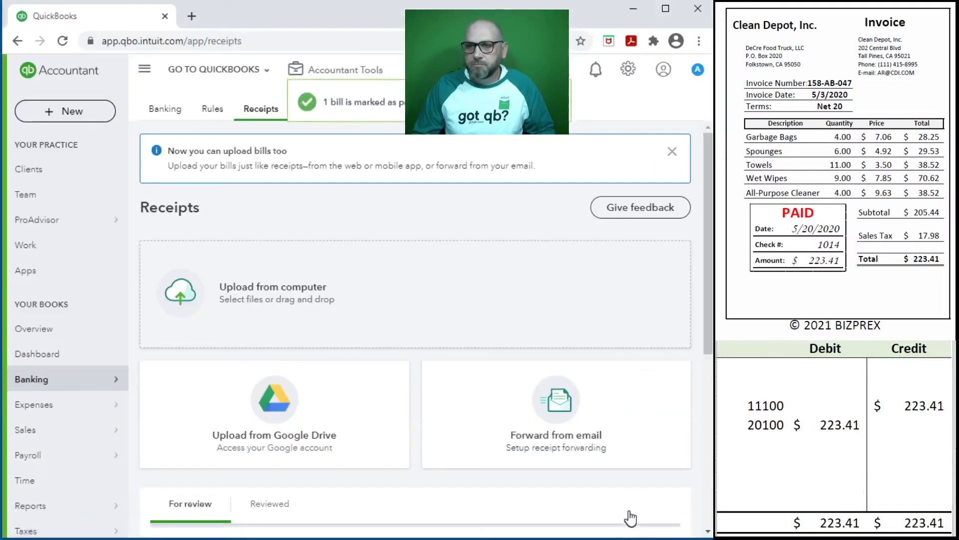
drag(885, 420, 745, 402)
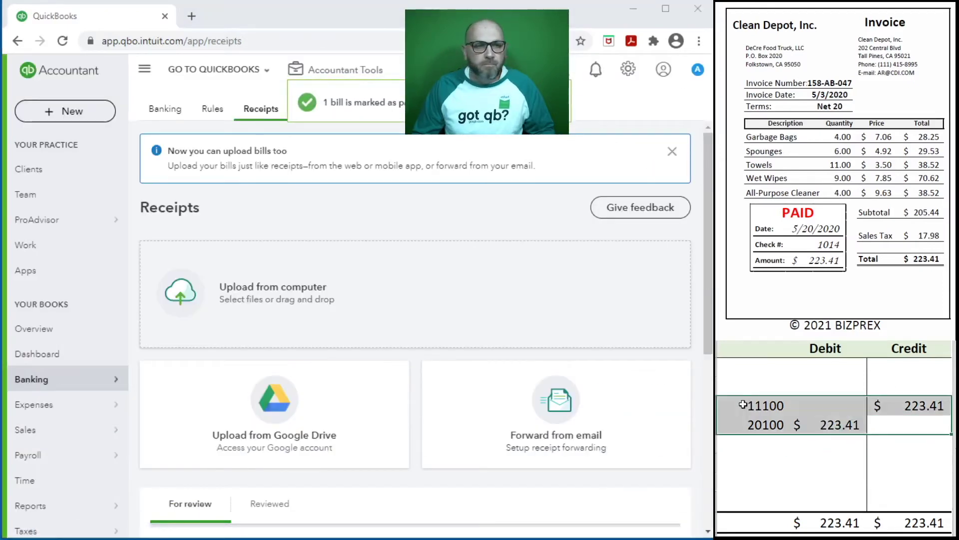
key(Delete)
click(791, 462)
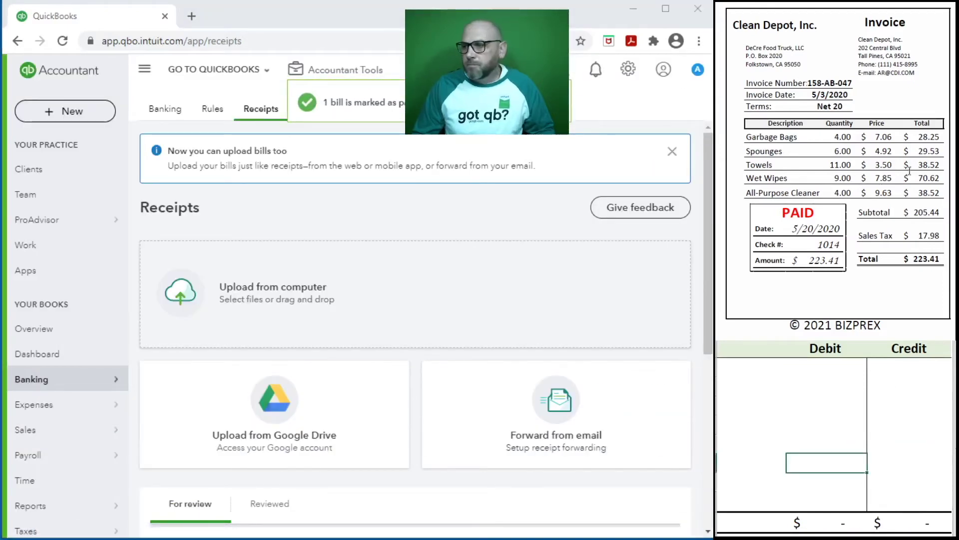
Bring the Soft Drinks 2U invoice into view and upload it to the receipts page for processing
scroll(866, 180, down, 3)
scroll(866, 178, down, 5)
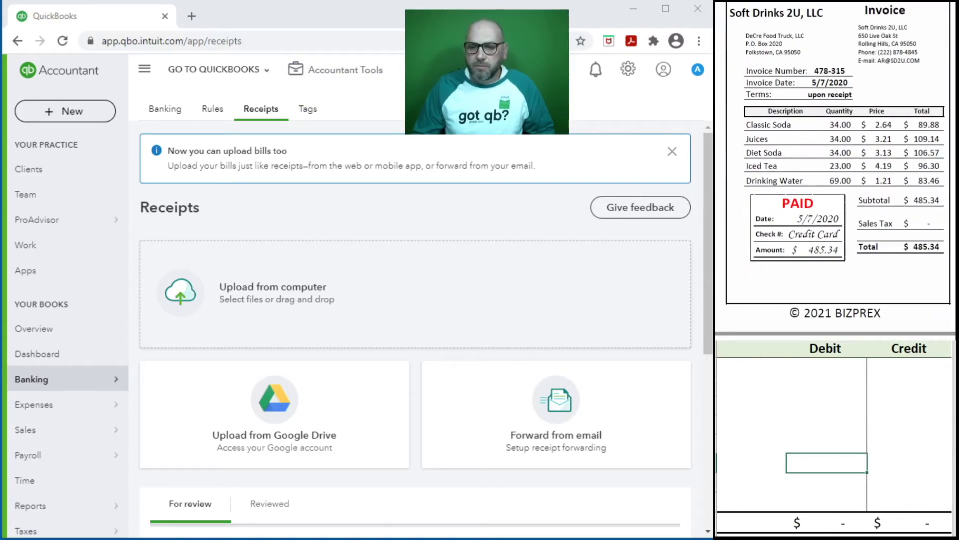
drag(300, 315, 281, 315)
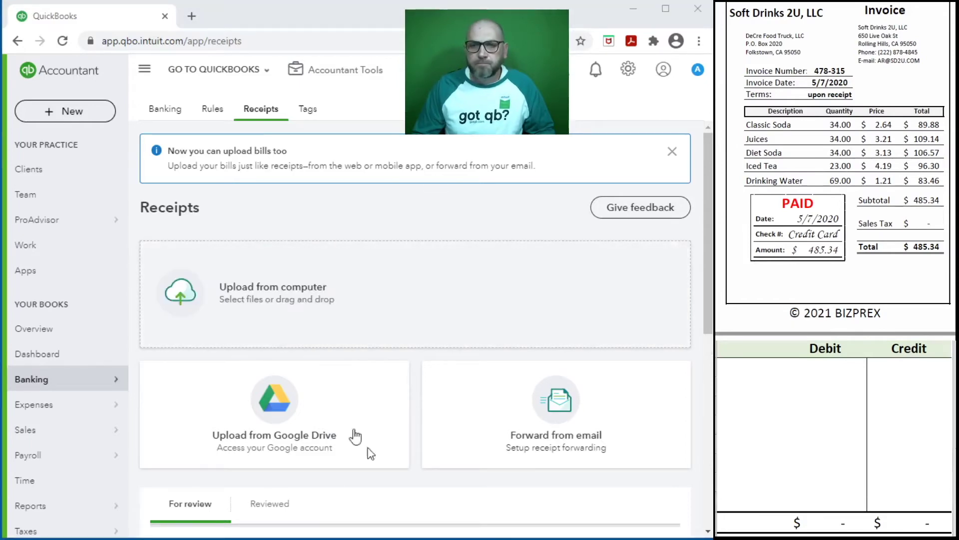
scroll(348, 391, down, 4)
scroll(348, 391, down, 5)
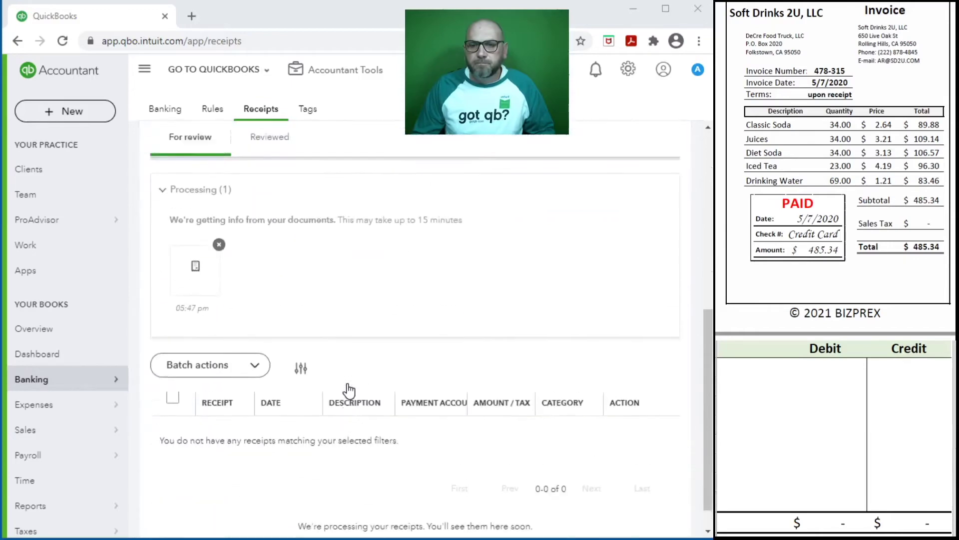
Reload the receipts page and open the 485.34 soft drinks receipt dated 05/07/2020 for review
scroll(355, 300, up, 7)
click(62, 42)
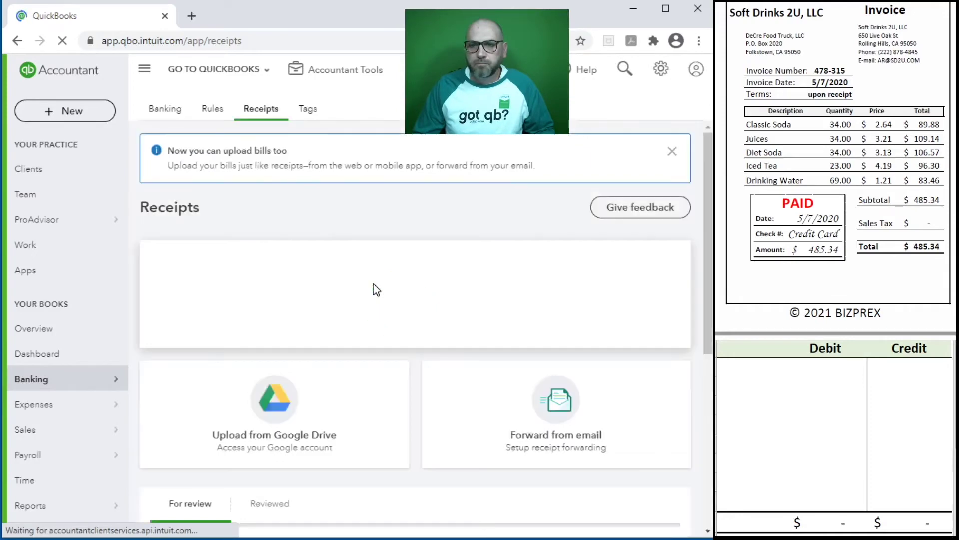
scroll(377, 290, down, 6)
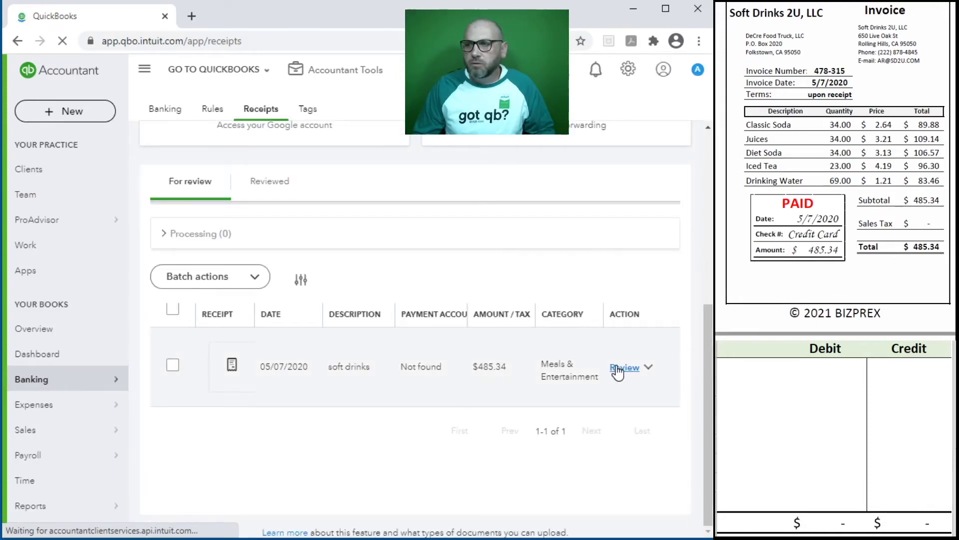
click(619, 370)
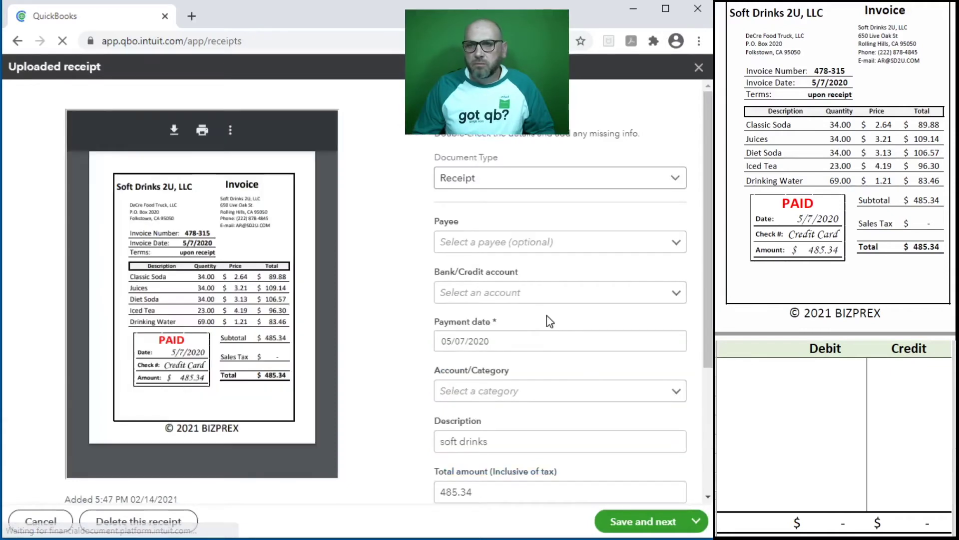
Set the uploaded document's type to Bill and its payee to Soft Drinks 2U, LLC
click(544, 184)
click(511, 231)
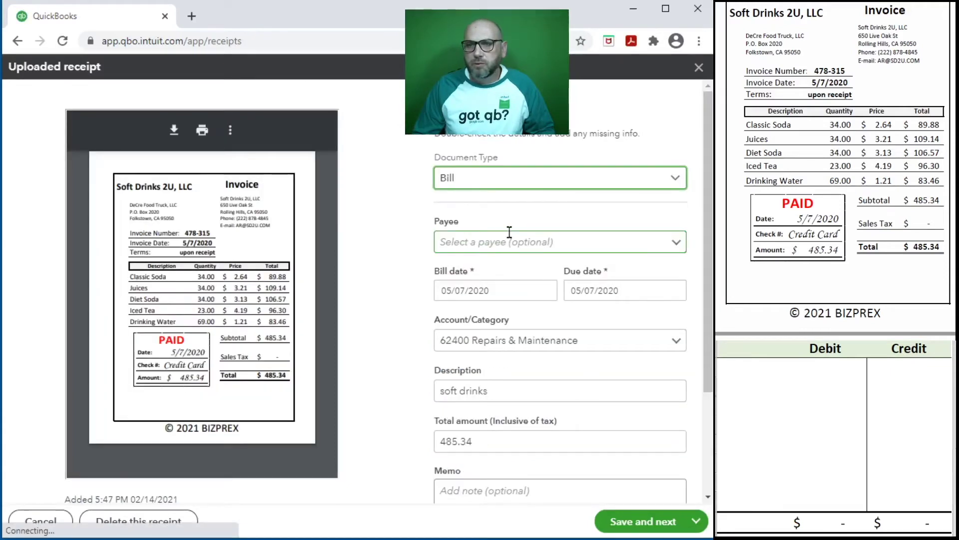
click(488, 243)
text(sof)
click(536, 286)
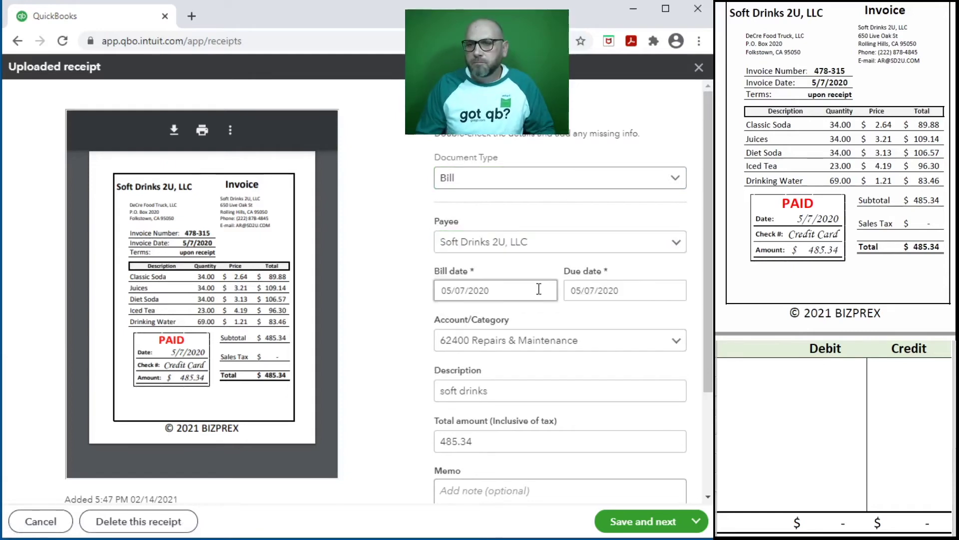
click(620, 297)
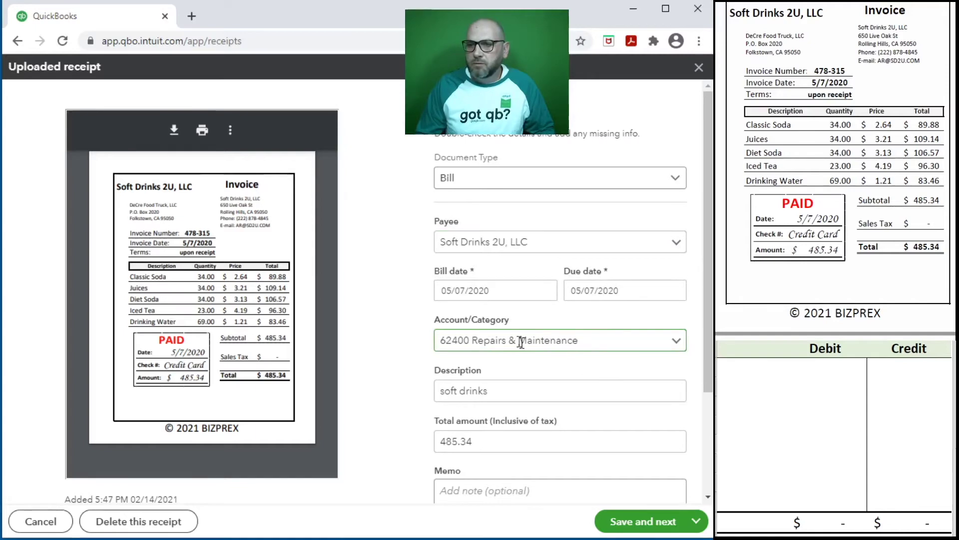
Set the bill's account/category to 60300 Drink Purchases / Supplies
click(592, 344)
text(in)
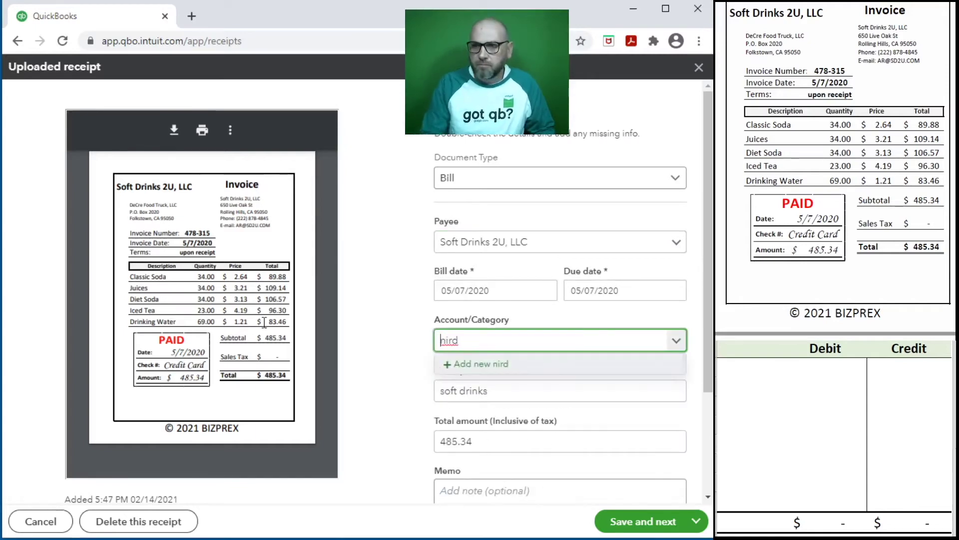
key(ctrl+a)
text(dr)
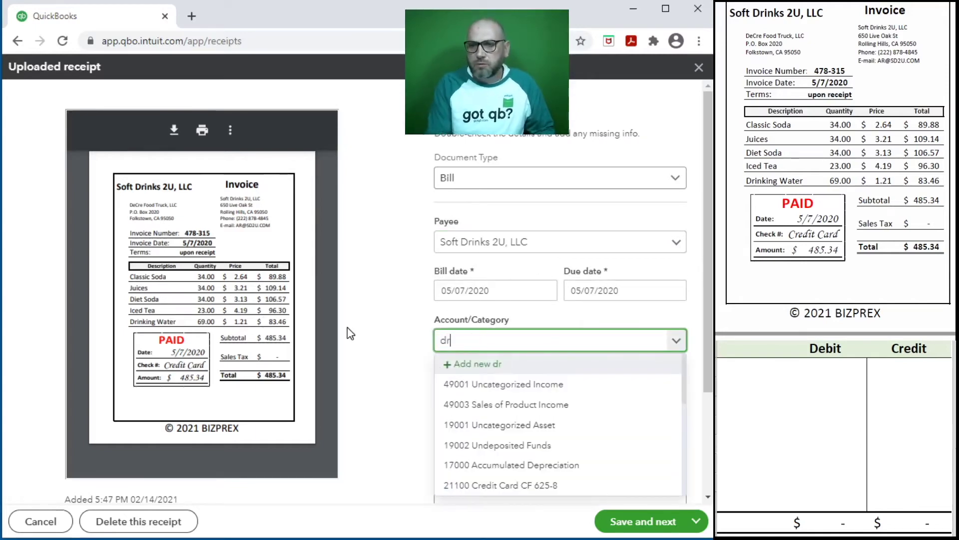
text(ink)
click(497, 385)
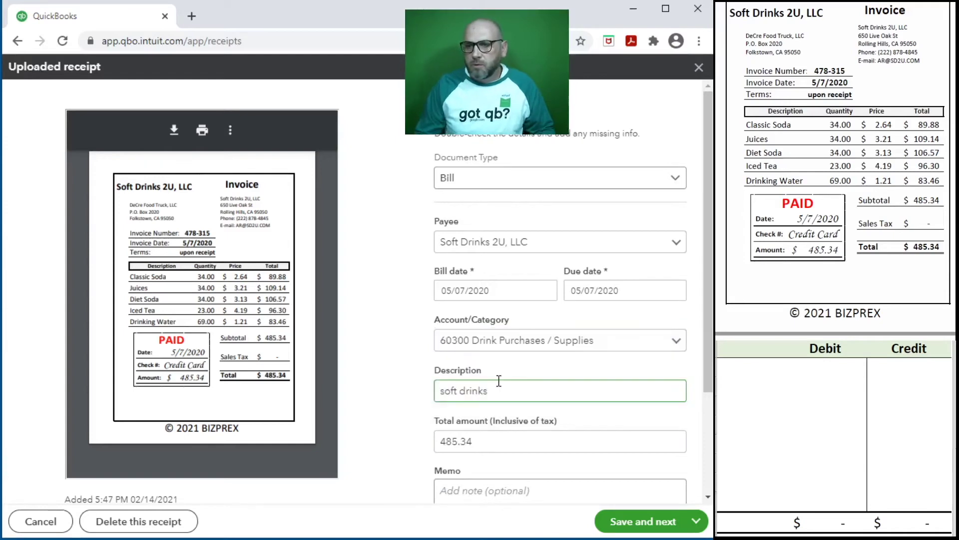
Enter the invoice number 478-315 as the bill's description, memo and bill number
drag(508, 395, 397, 388)
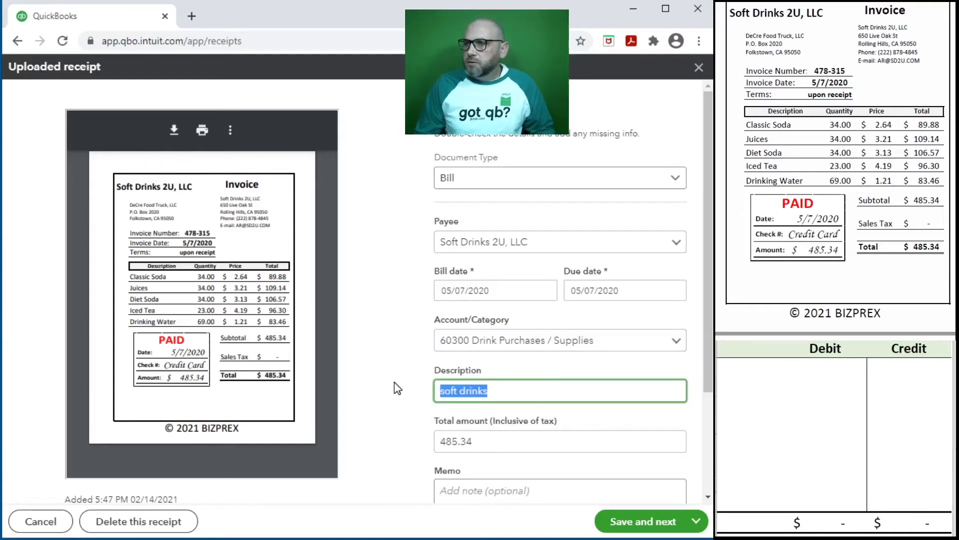
text(478-)
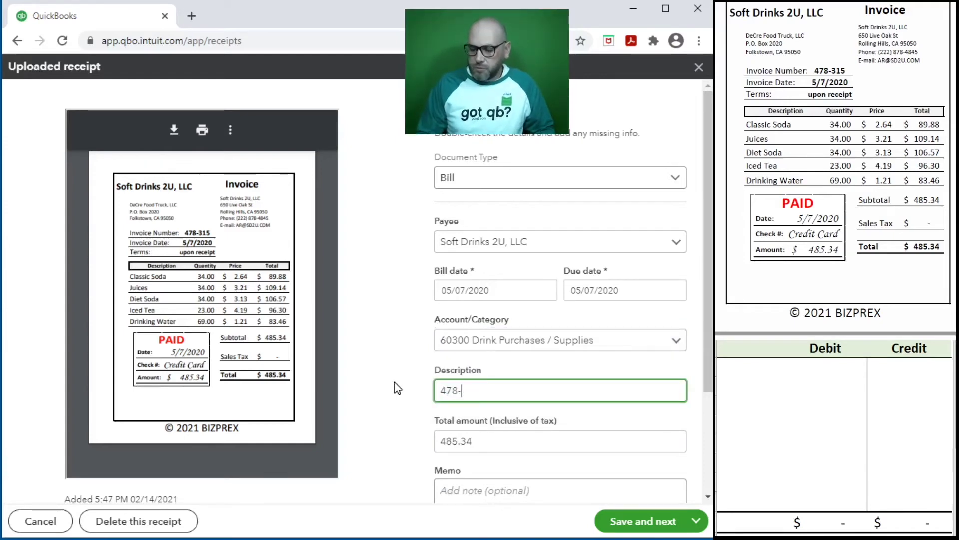
text(315)
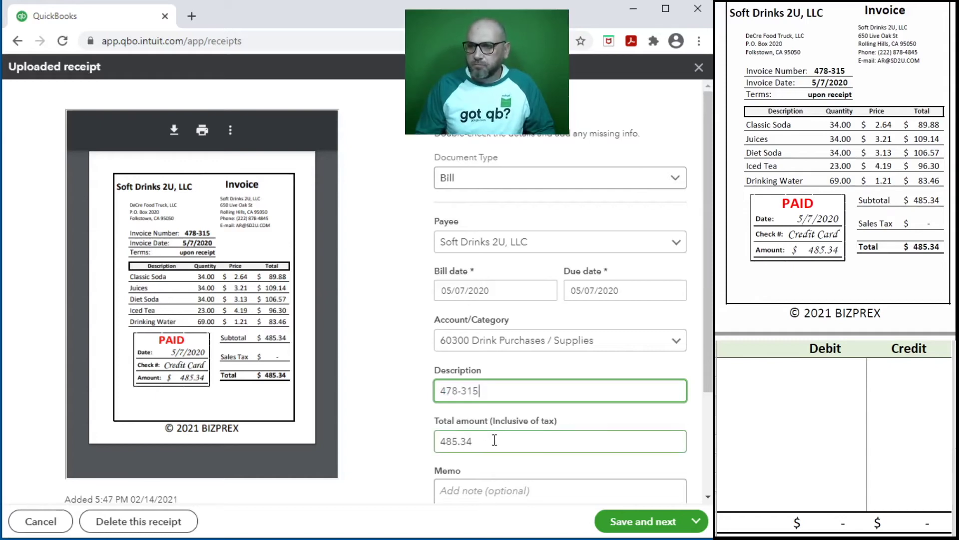
drag(503, 389, 388, 394)
key(ctrl+c)
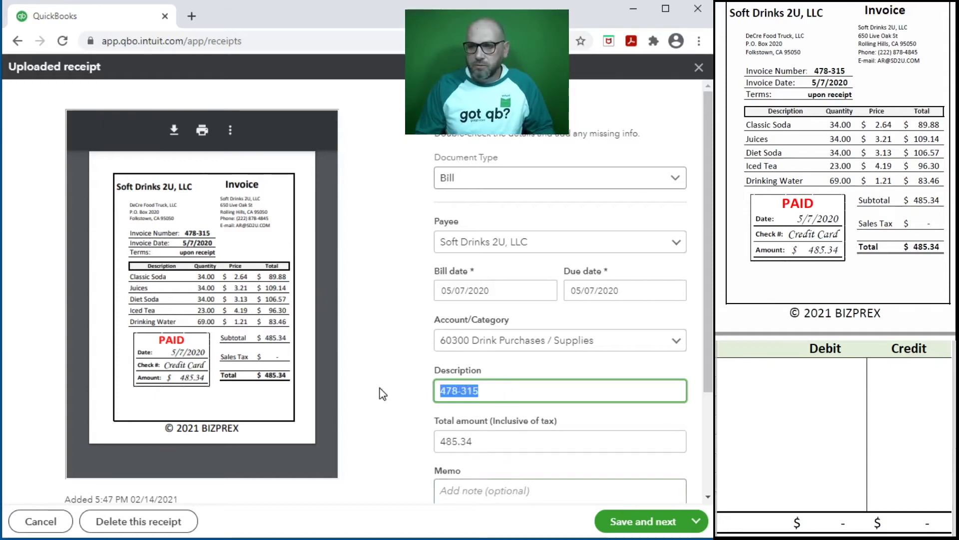
click(504, 489)
key(ctrl+v)
scroll(506, 470, down, 3)
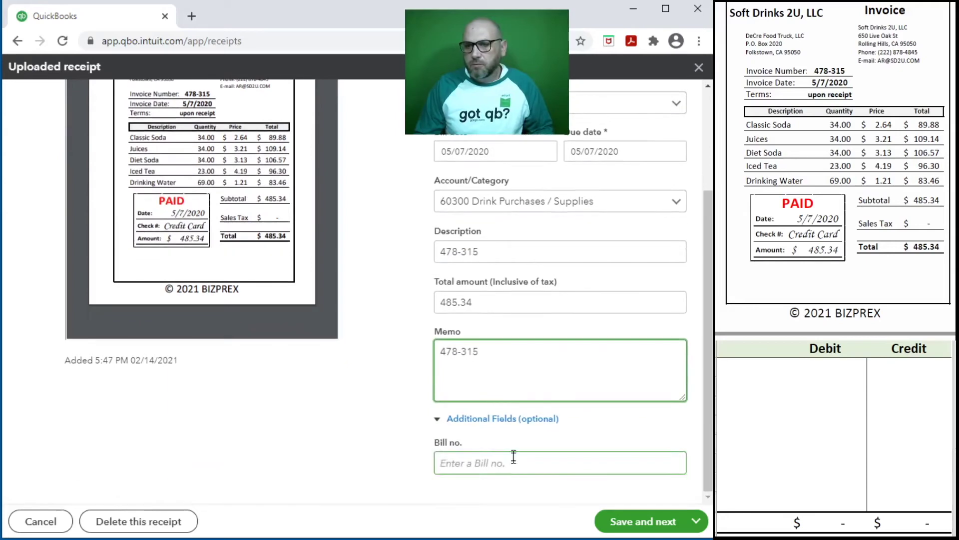
click(508, 460)
key(ctrl+v)
scroll(357, 420, up, 5)
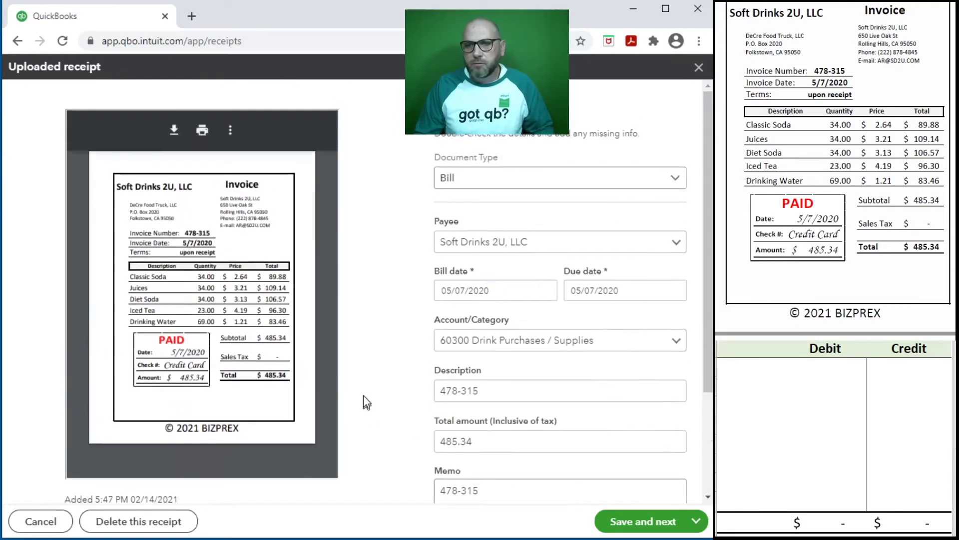
In the first spreadsheet row, add a 485.34 debit to 60300 for the Soft Drinks 2U bill
click(820, 405)
click(757, 388)
click(753, 373)
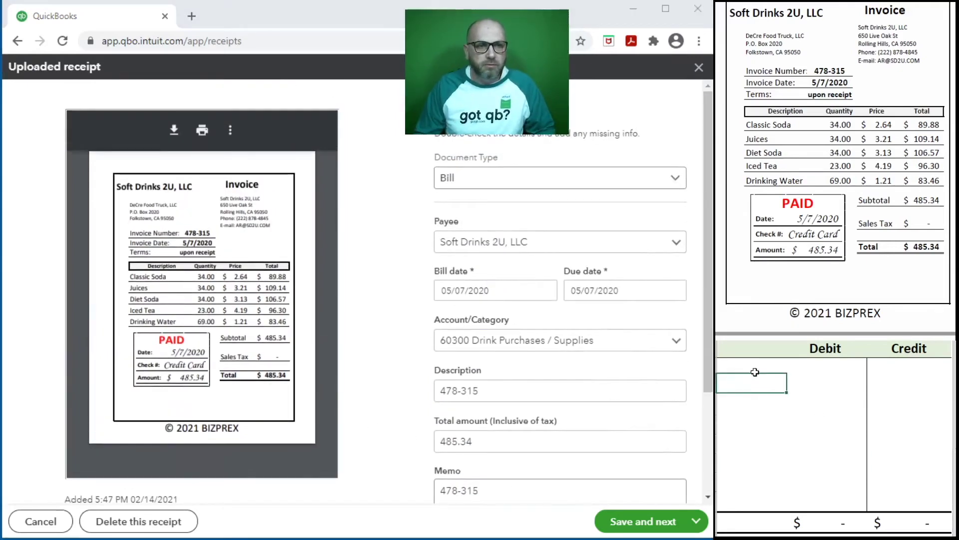
text(60300)
key(Tab)
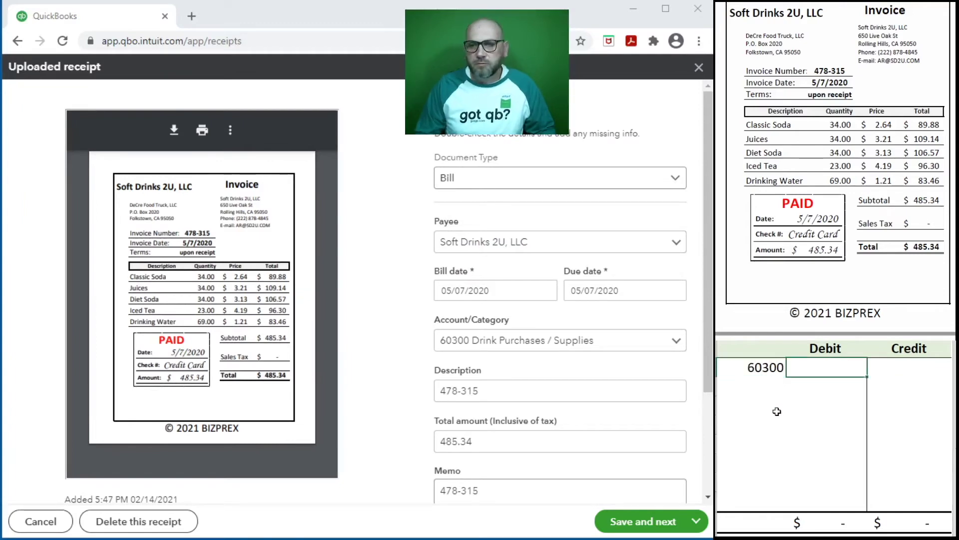
text(485)
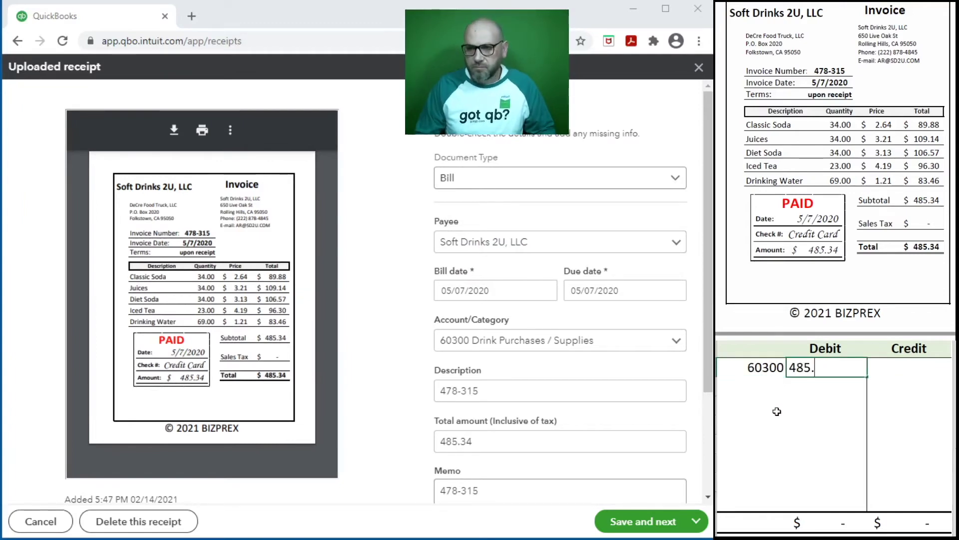
text(.34)
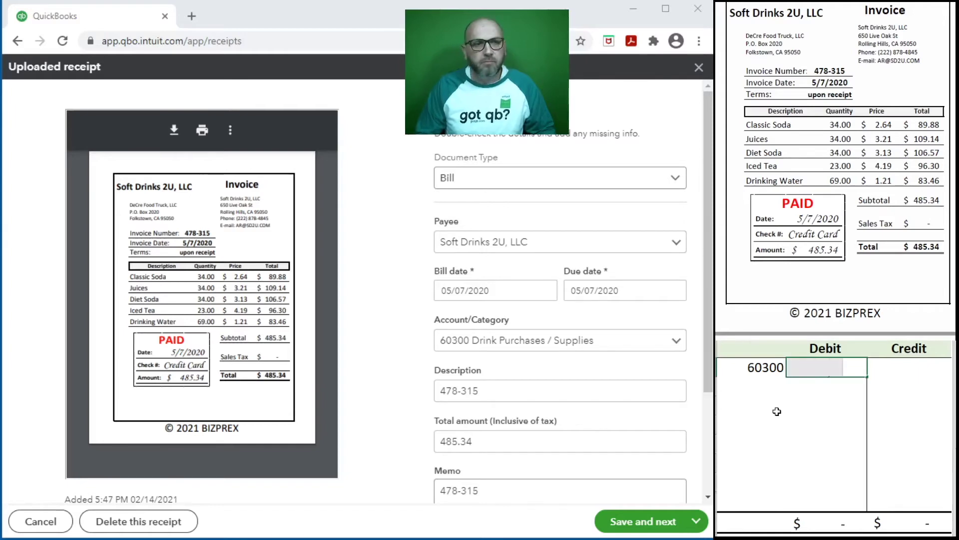
key(Return)
In the second spreadsheet row, add a 485.34 credit to 20100 for the Soft Drinks 2U bill
text(20100)
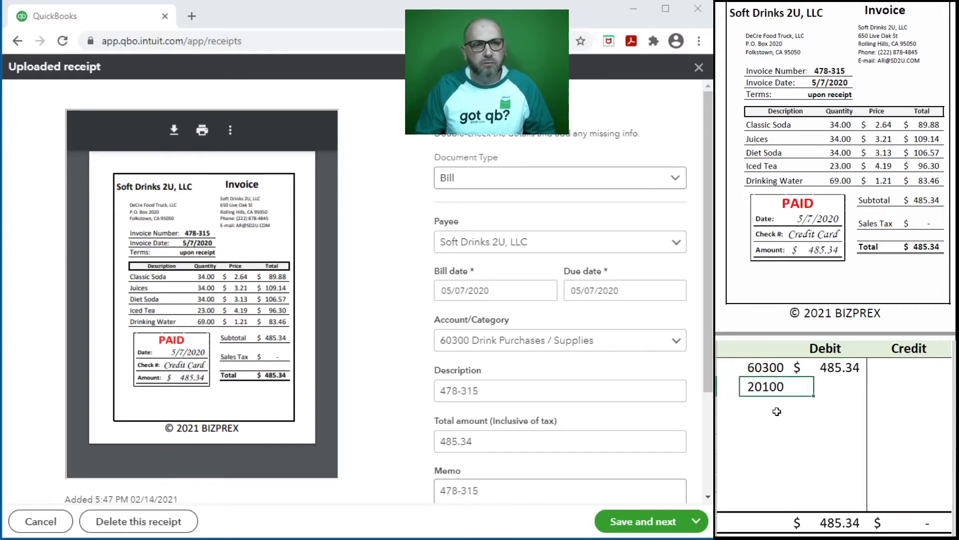
key(Tab)
text(485.34)
key(Return)
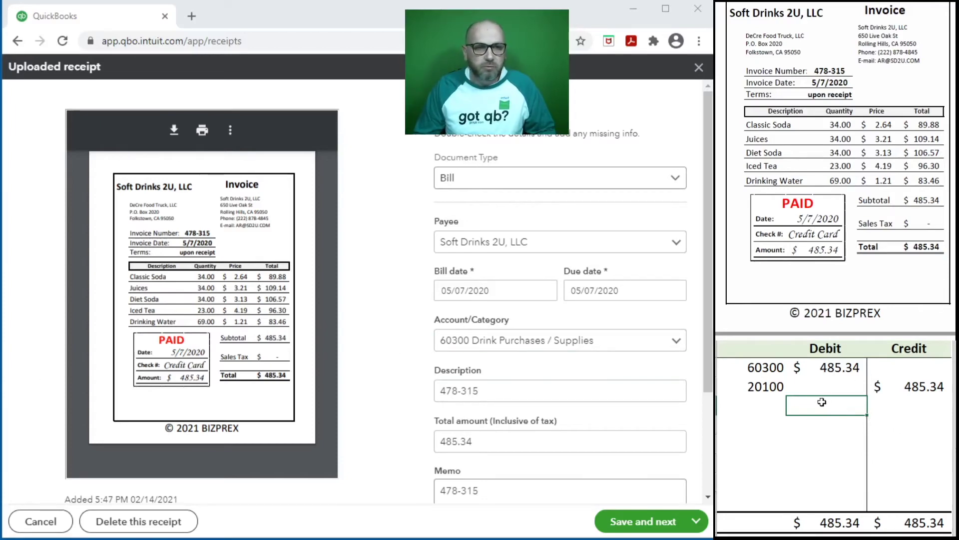
Review and save the Soft Drinks 2U bill, and clear the 60300 and 20100 entries from the debit and credit spreadsheet
click(571, 434)
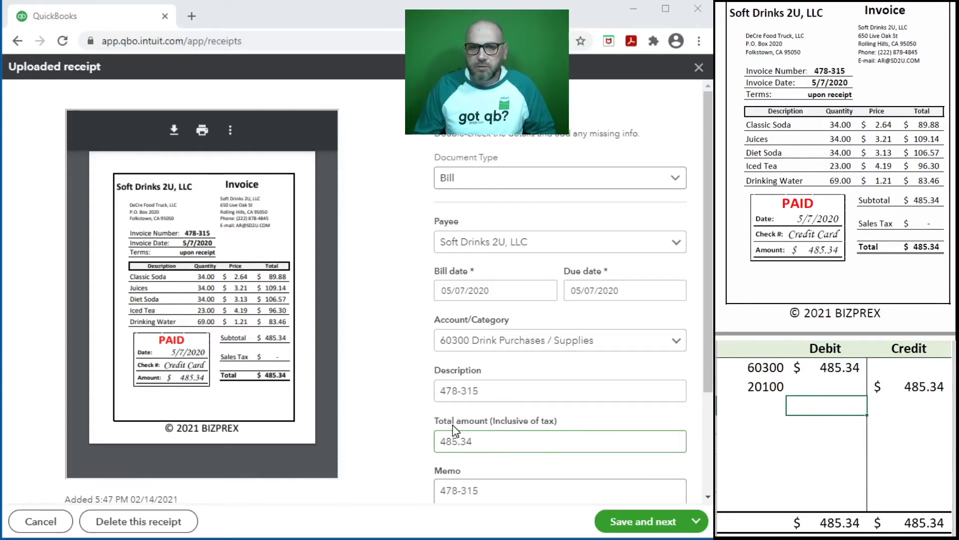
click(500, 326)
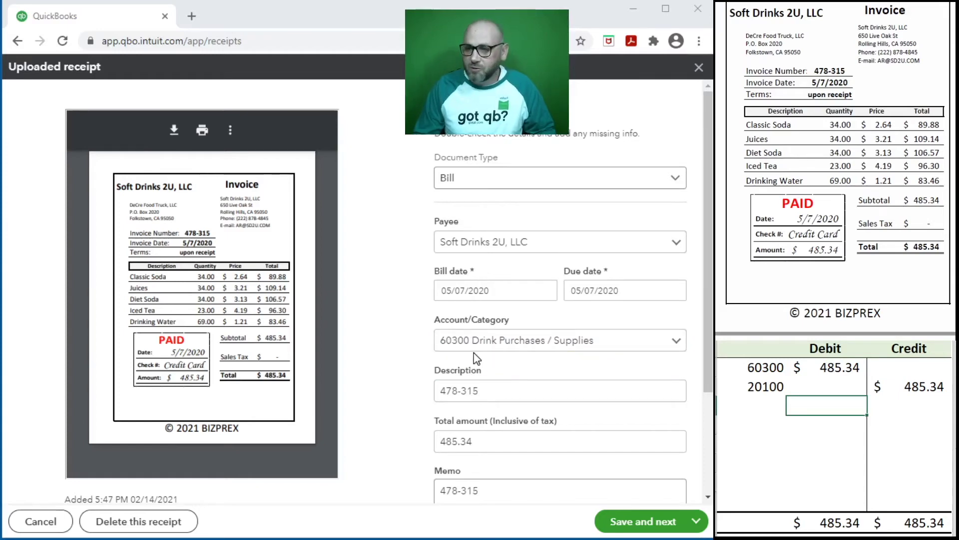
scroll(488, 379, down, 3)
scroll(488, 379, up, 3)
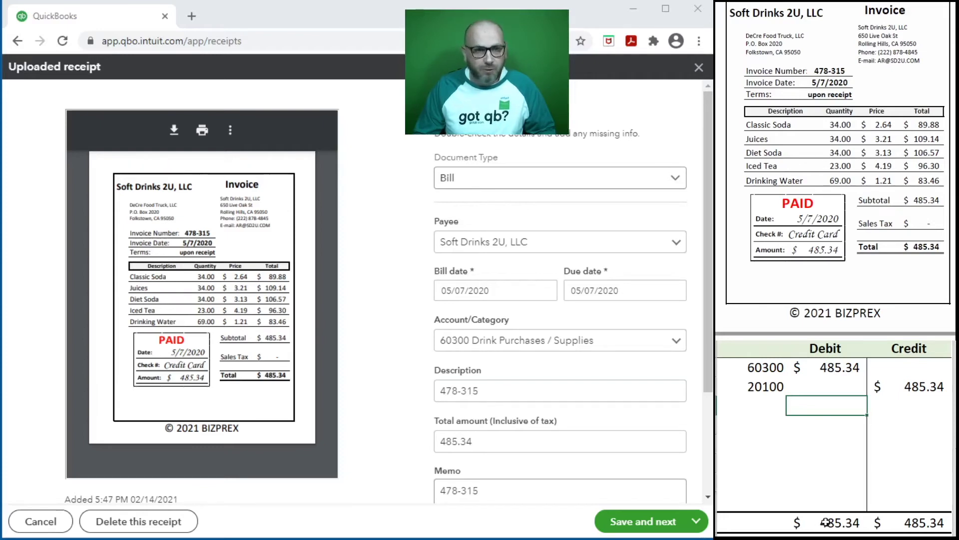
click(636, 522)
click(635, 522)
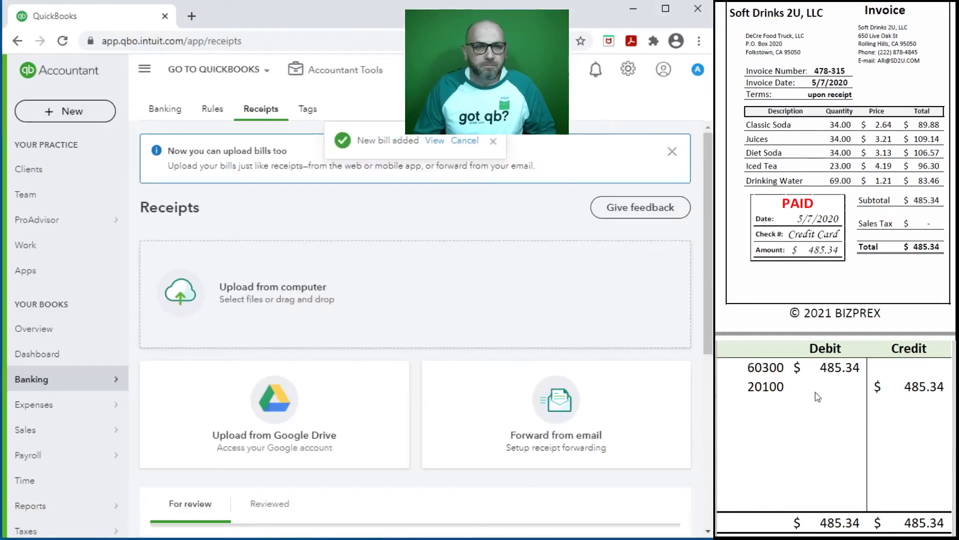
drag(911, 386, 765, 374)
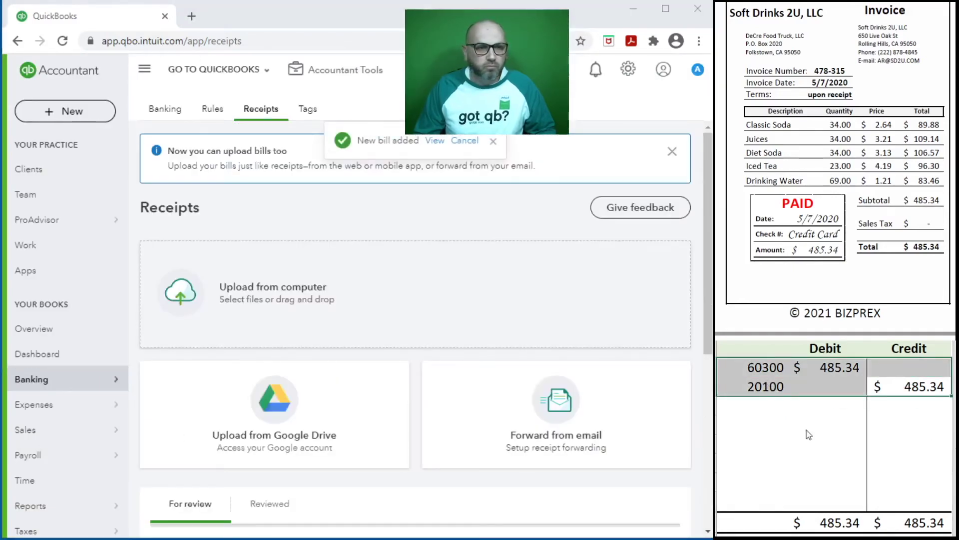
key(Delete)
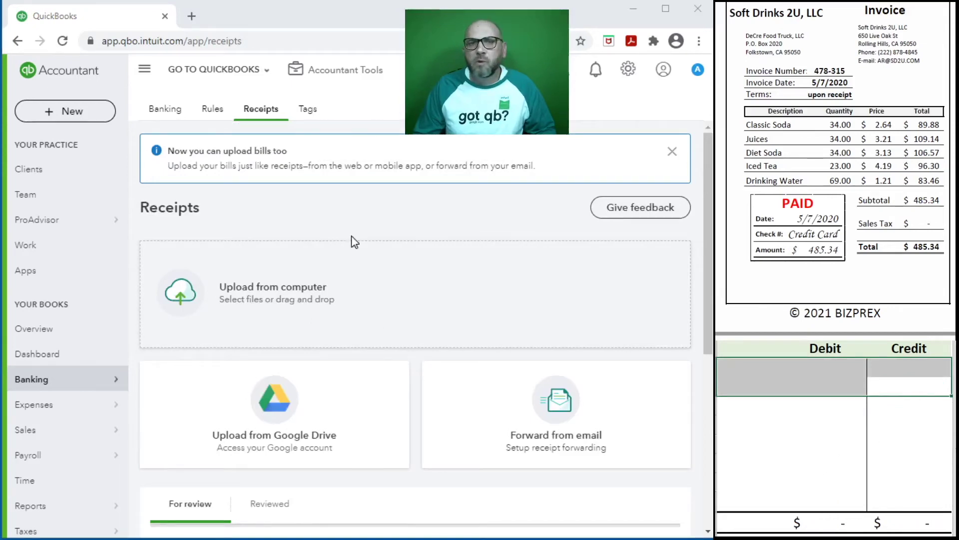
Start paying bills and open the payment account choices for the Soft Drinks 2U payment
click(69, 112)
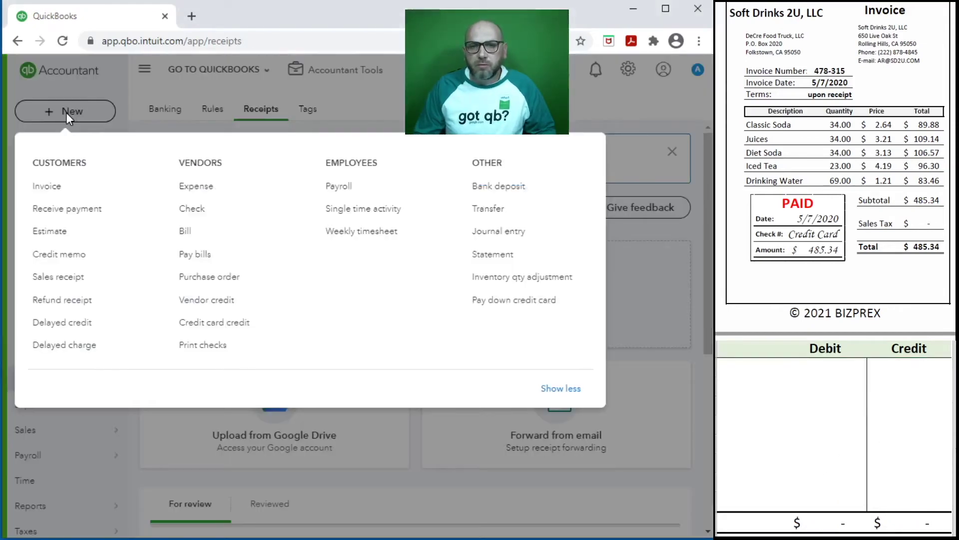
click(206, 252)
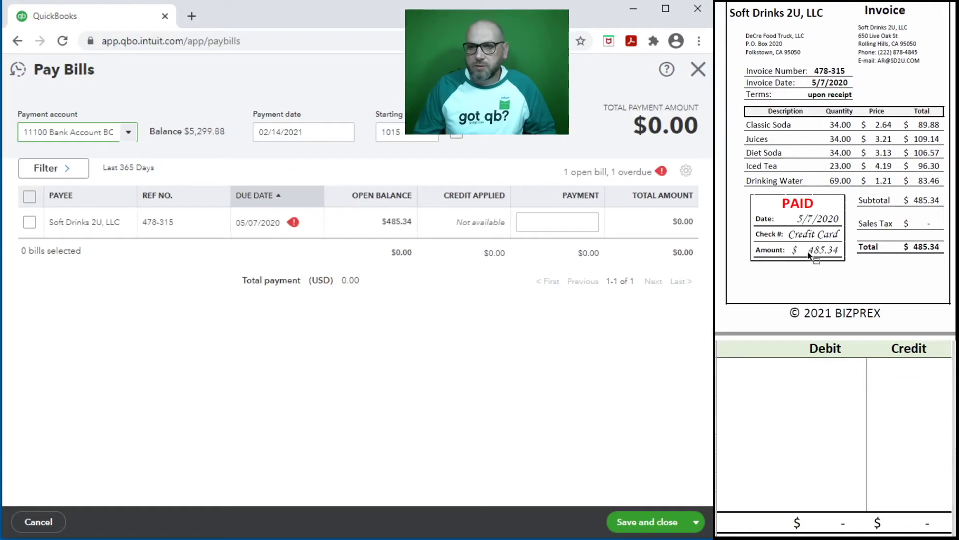
click(137, 133)
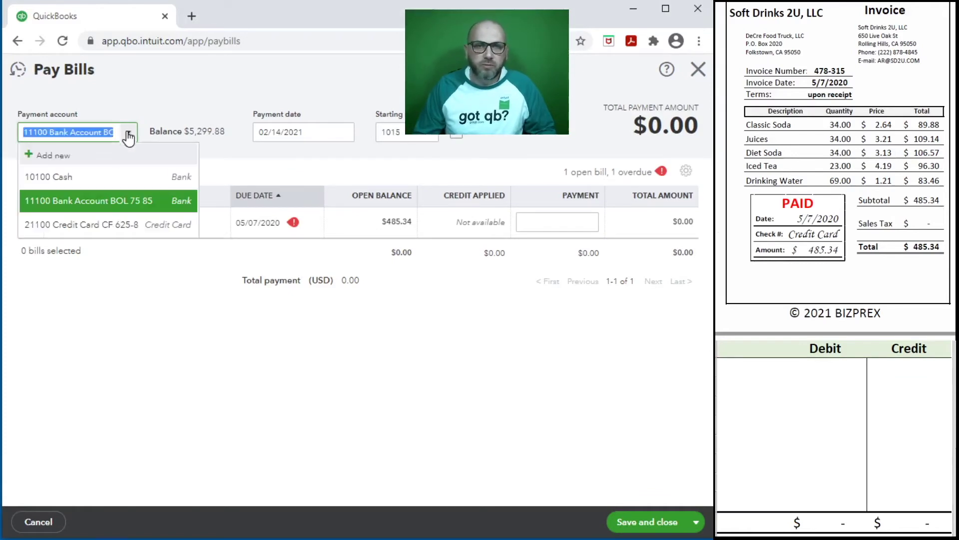
Set the payment account to 21100 Credit Card, date the payment 05/07/2020, and select the Soft Drinks 2U, LLC bill for payment
click(94, 226)
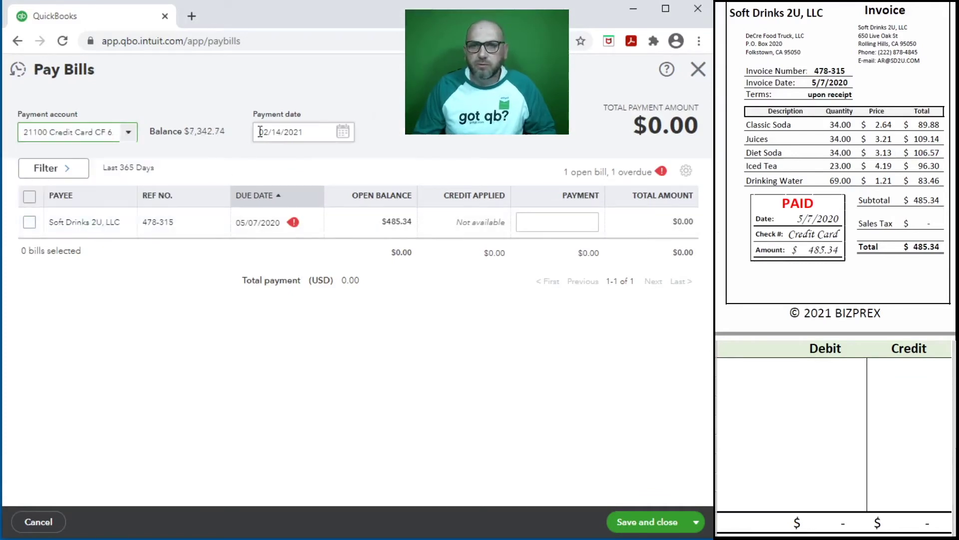
click(317, 131)
text(07)
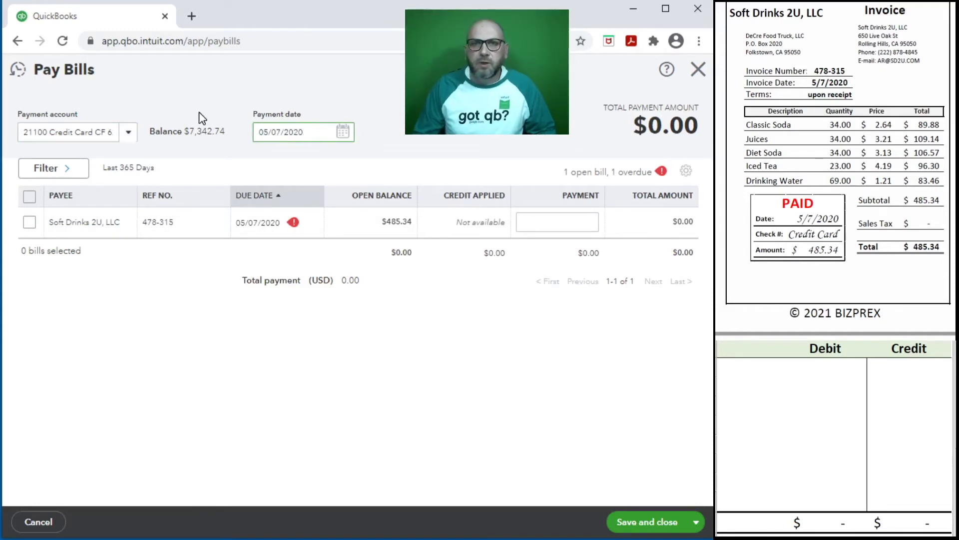
key(Tab)
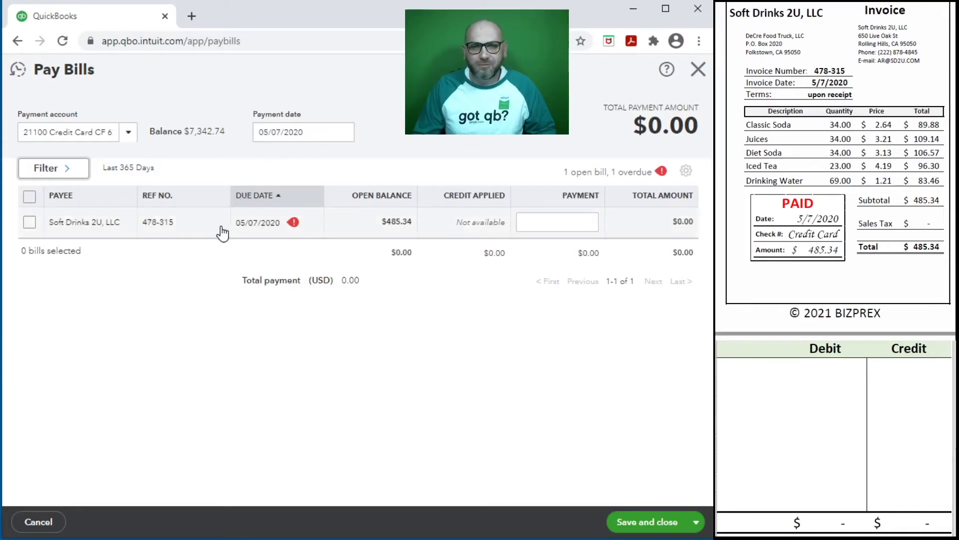
click(30, 222)
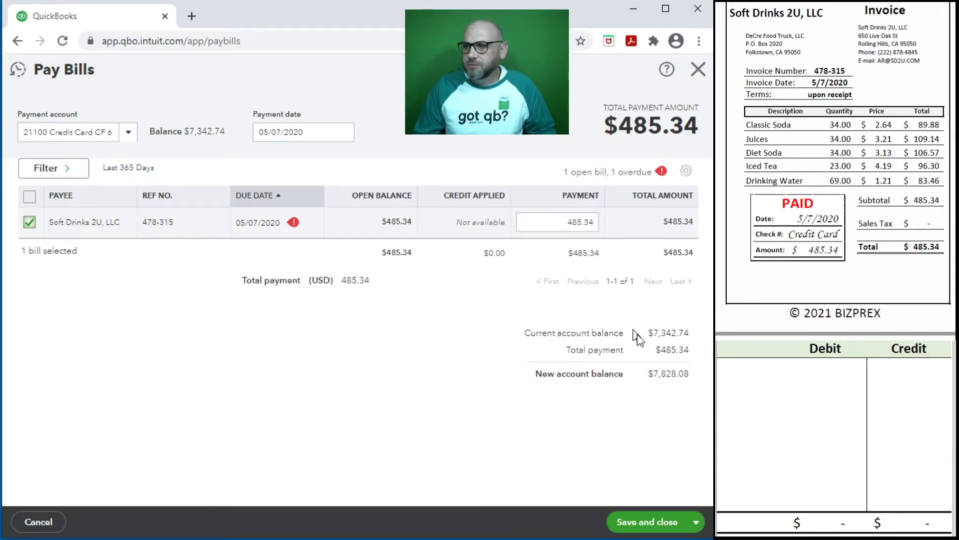
Record account 21100 with a credit of 485.34 on the first line of the debit/credit worksheet
click(728, 365)
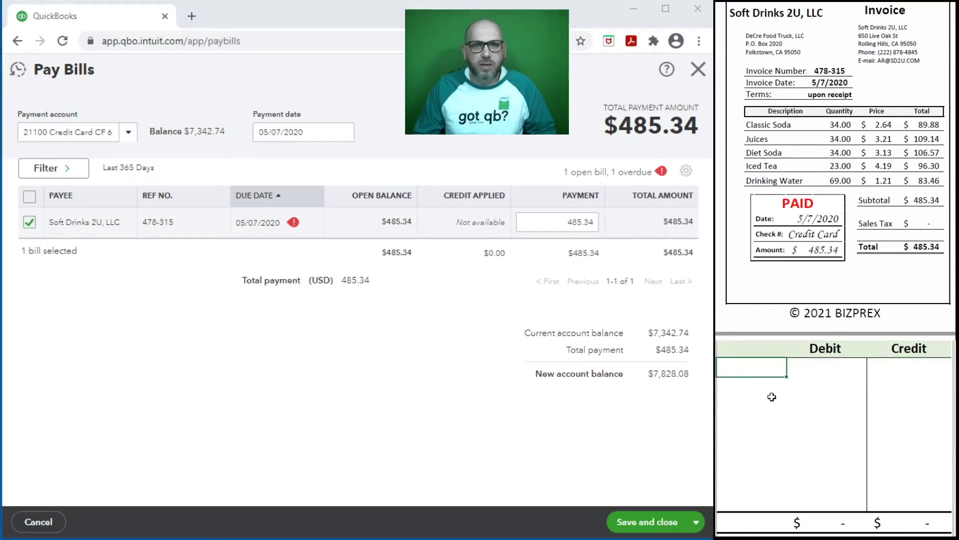
text(21100)
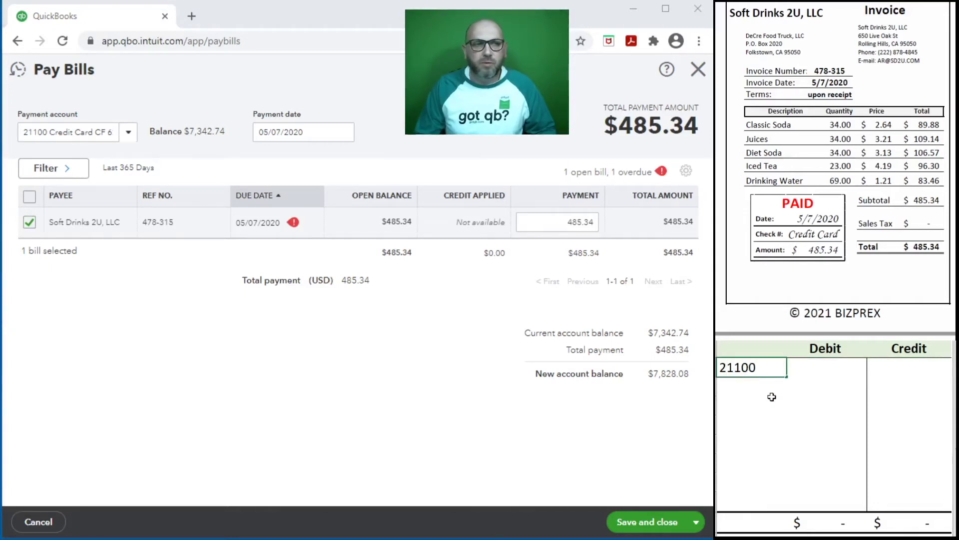
key(Tab)
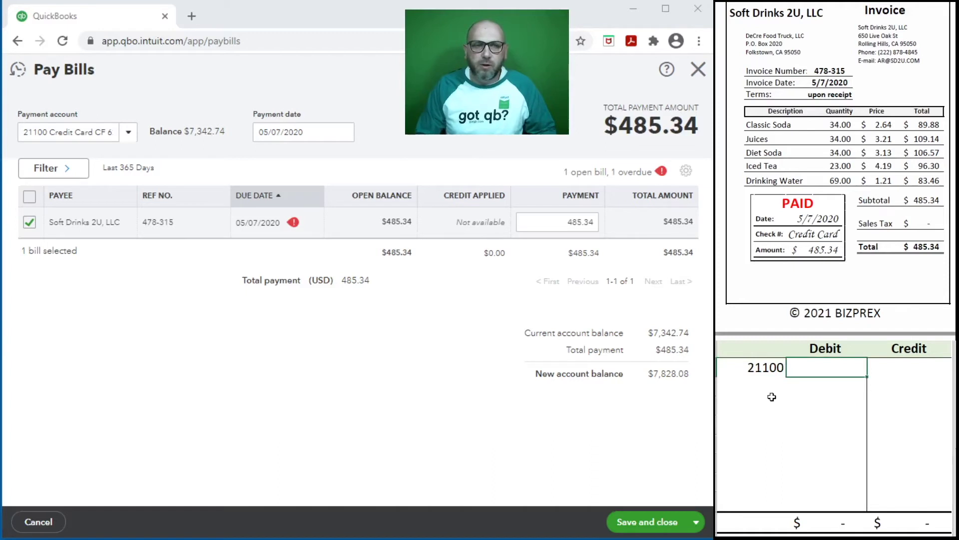
key(Tab)
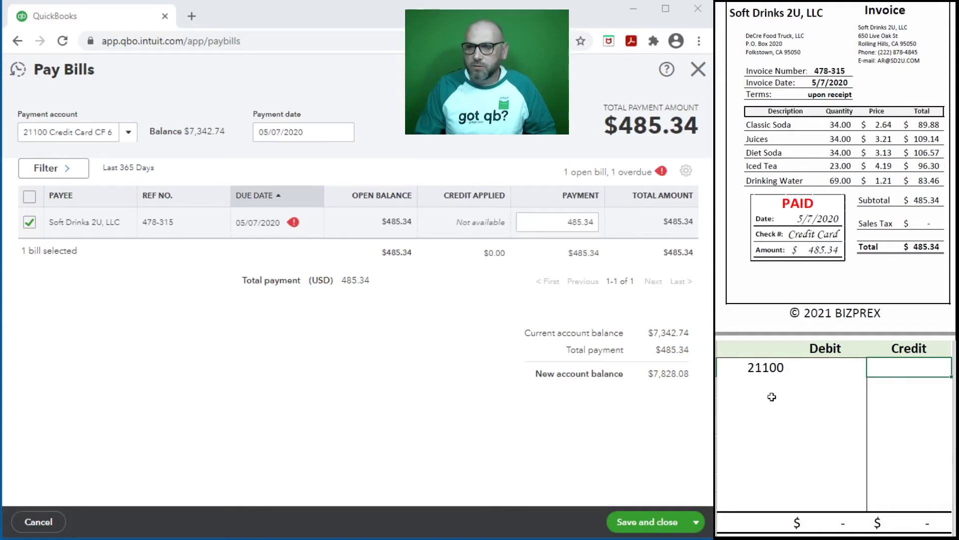
text(485.)
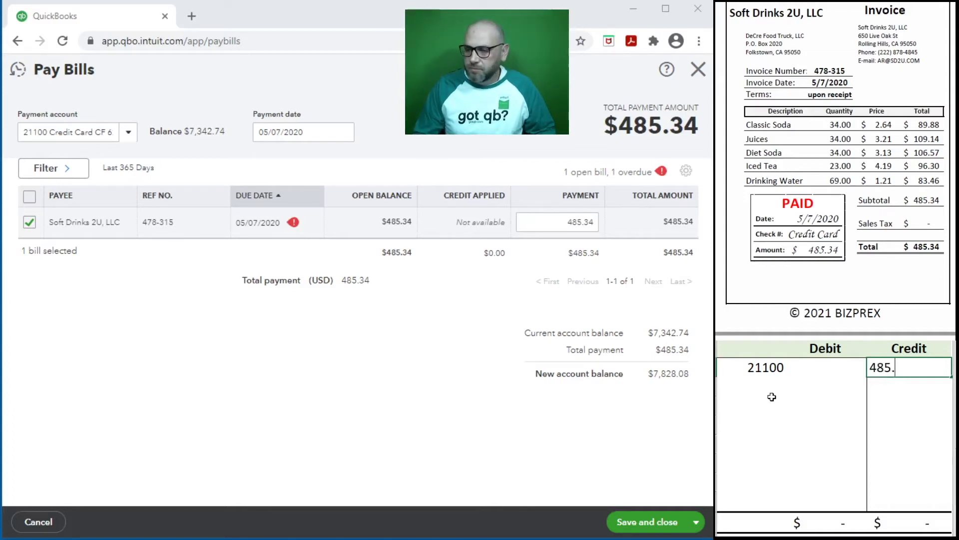
text(34)
key(Return)
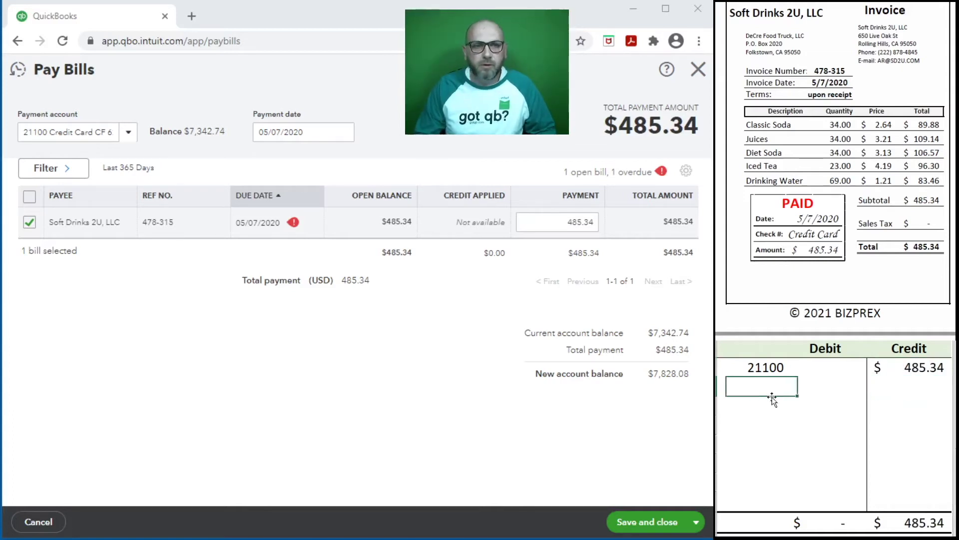
Record account 20100 with a debit of 485.34 on the worksheet's second line, and save and close the bill payment
text(20100)
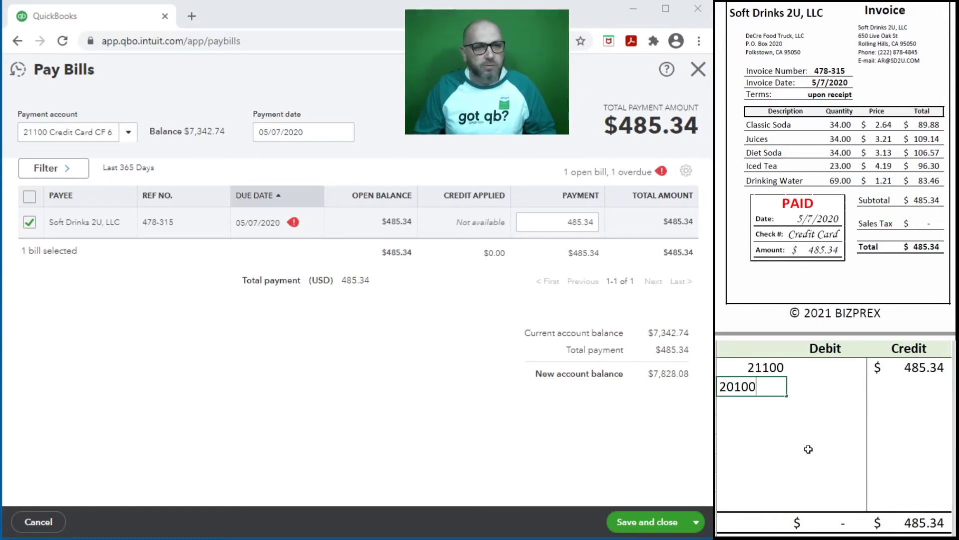
key(Tab)
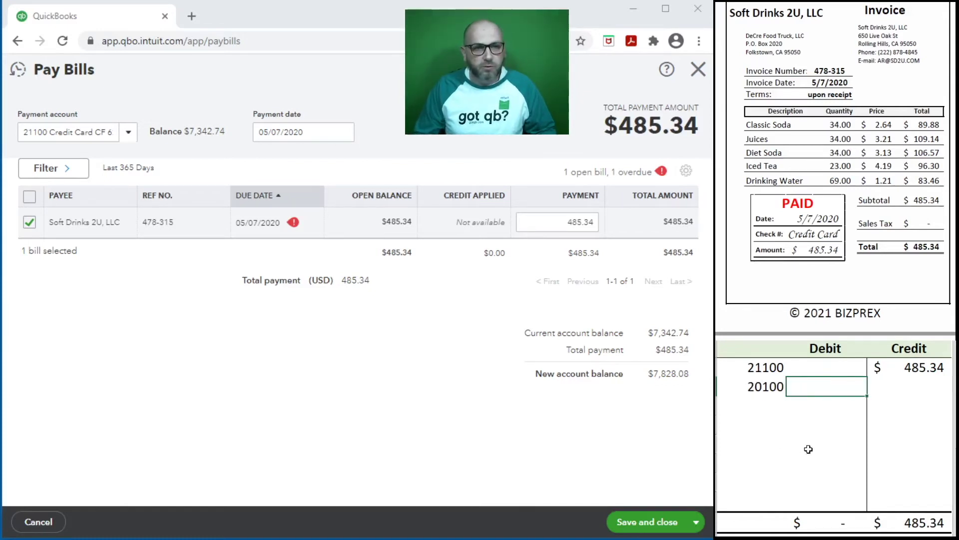
text(485.34)
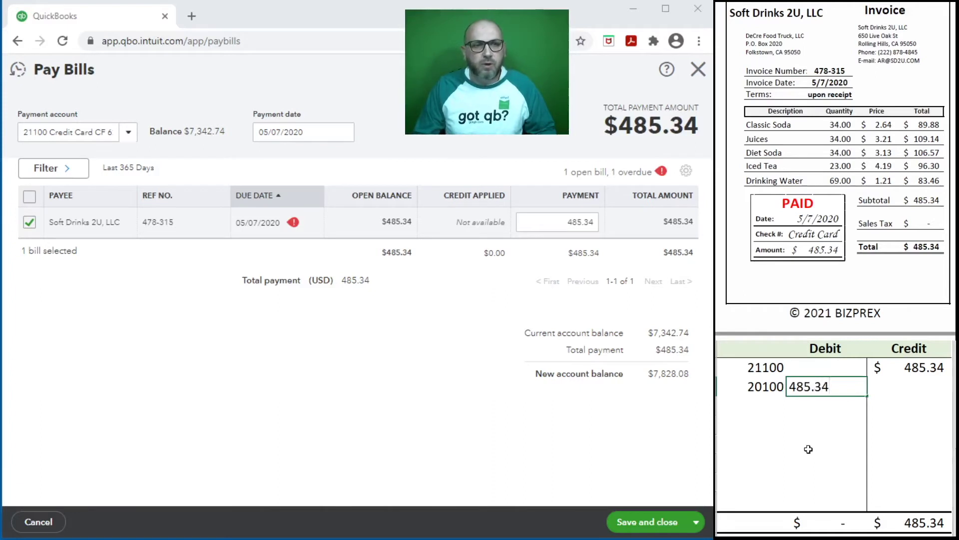
key(Return)
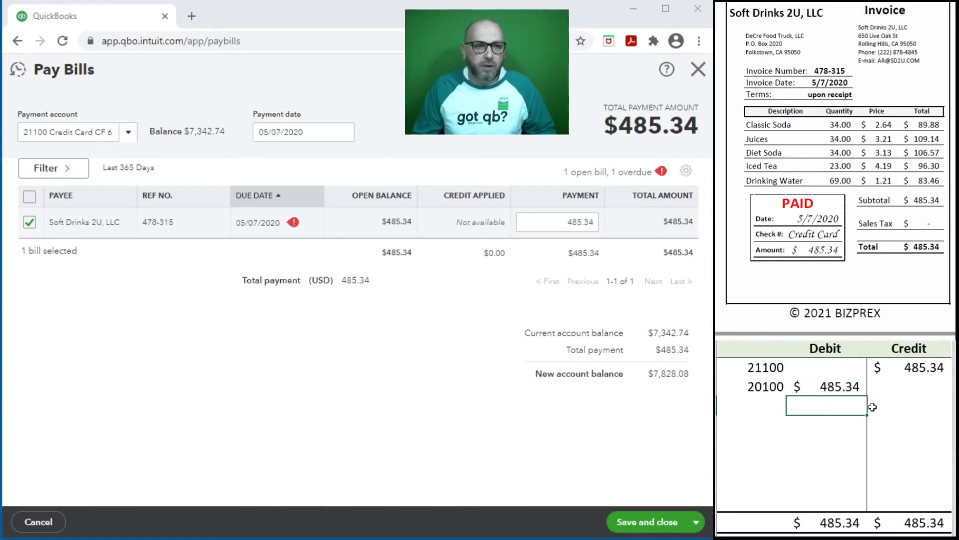
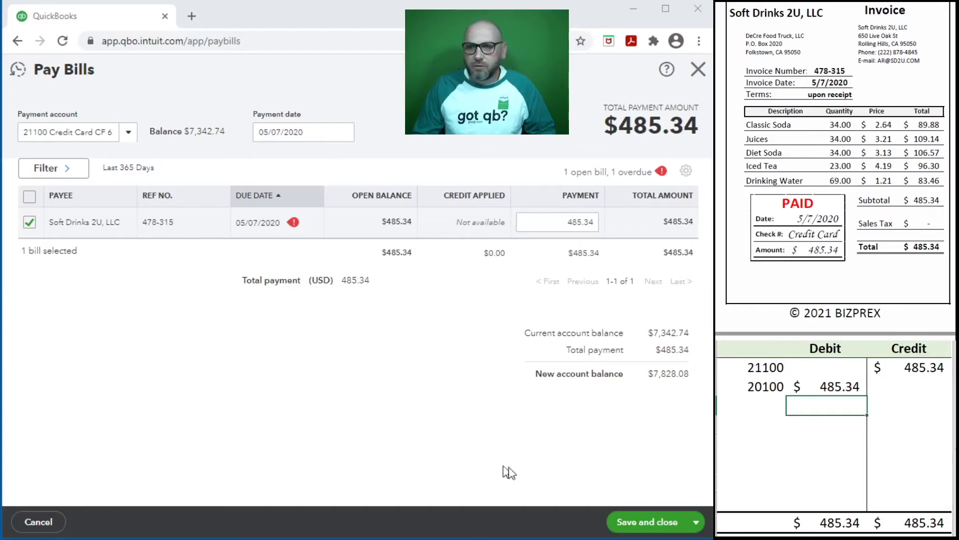
click(639, 521)
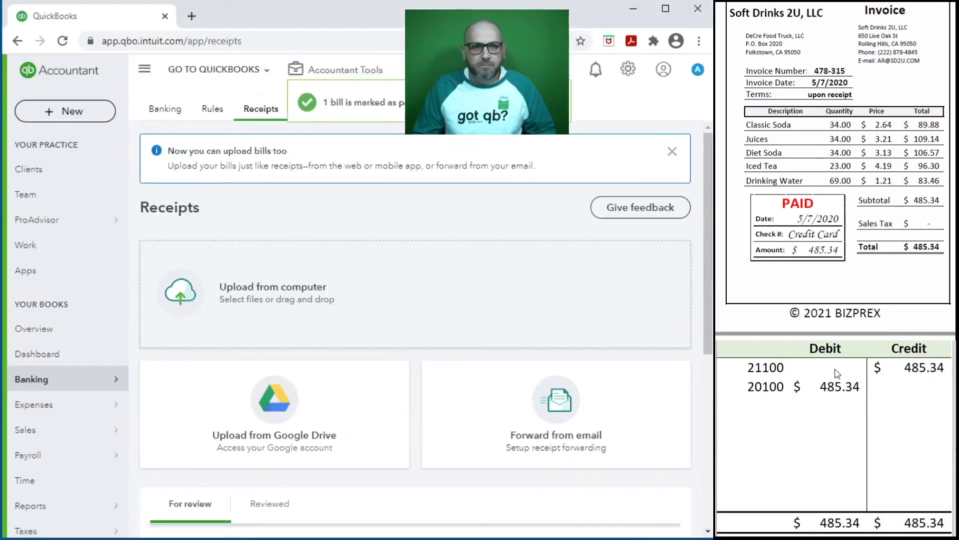
Clear both account lines from the debit/credit worksheet and bring up the Utilites 2GO, Inc invoice
drag(900, 387, 724, 371)
key(Delete)
click(826, 424)
scroll(837, 197, down, 3)
scroll(837, 197, down, 5)
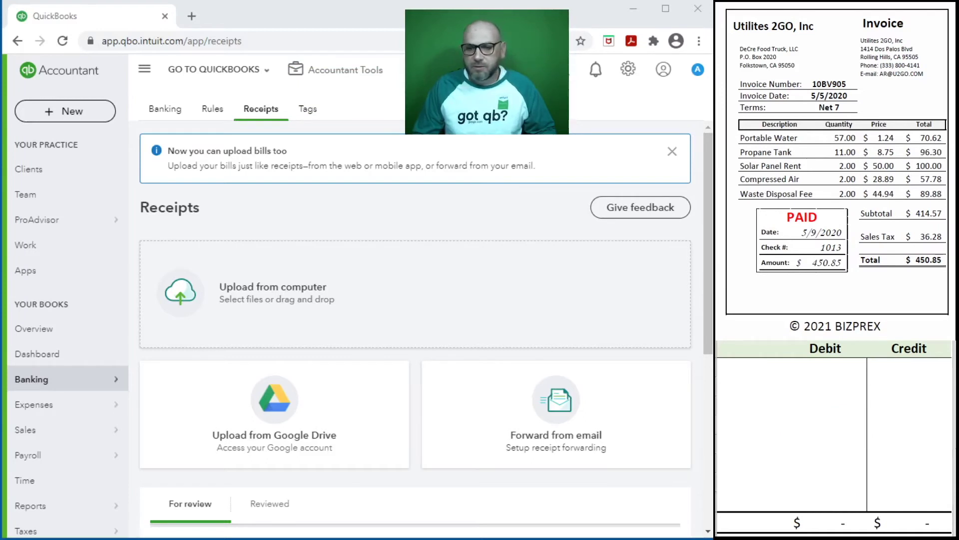
Refresh the Receipts page and open the uploaded utilities invoice for review
drag(256, 310, 256, 318)
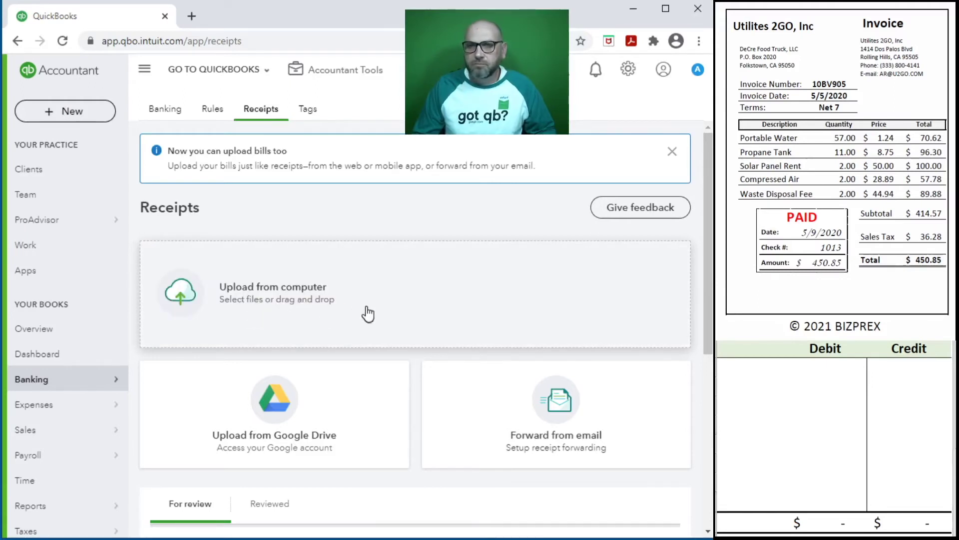
click(62, 41)
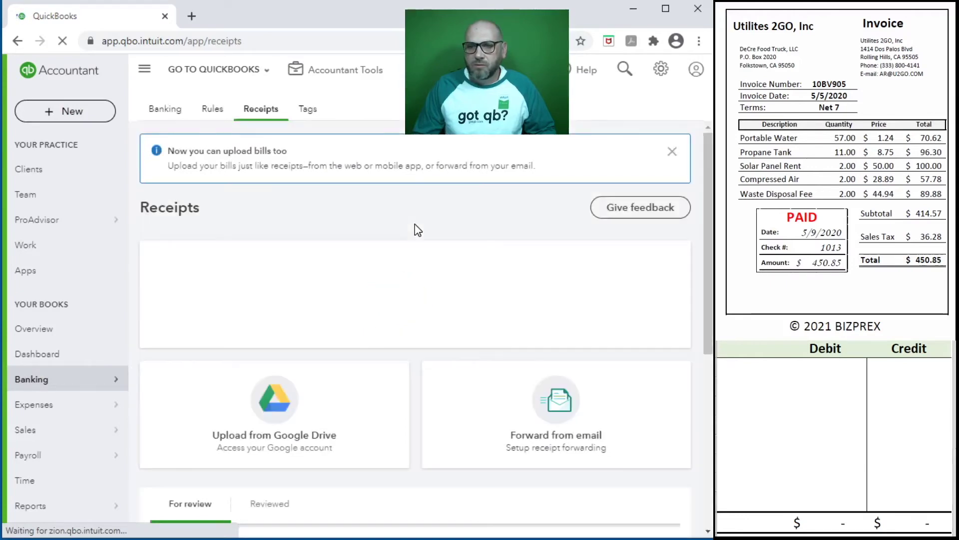
scroll(417, 229, down, 6)
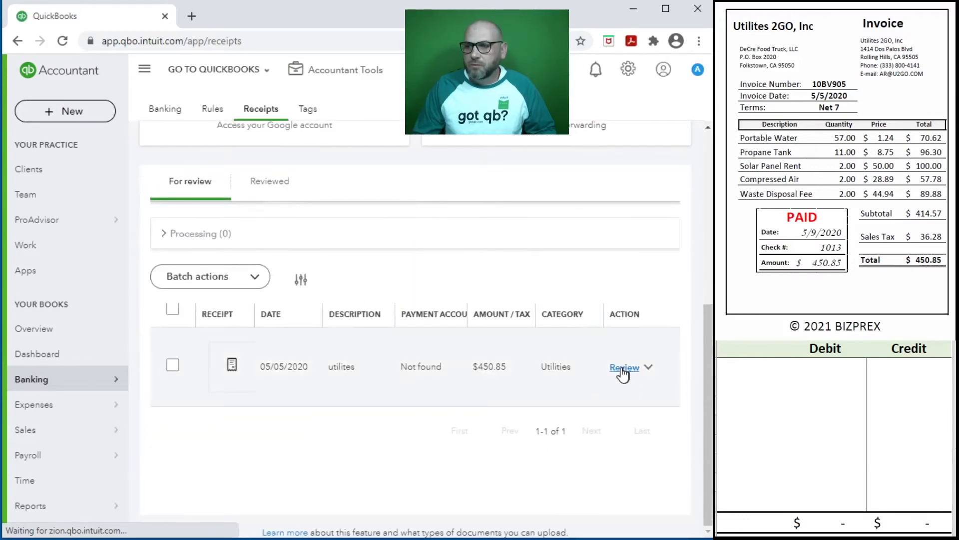
click(622, 368)
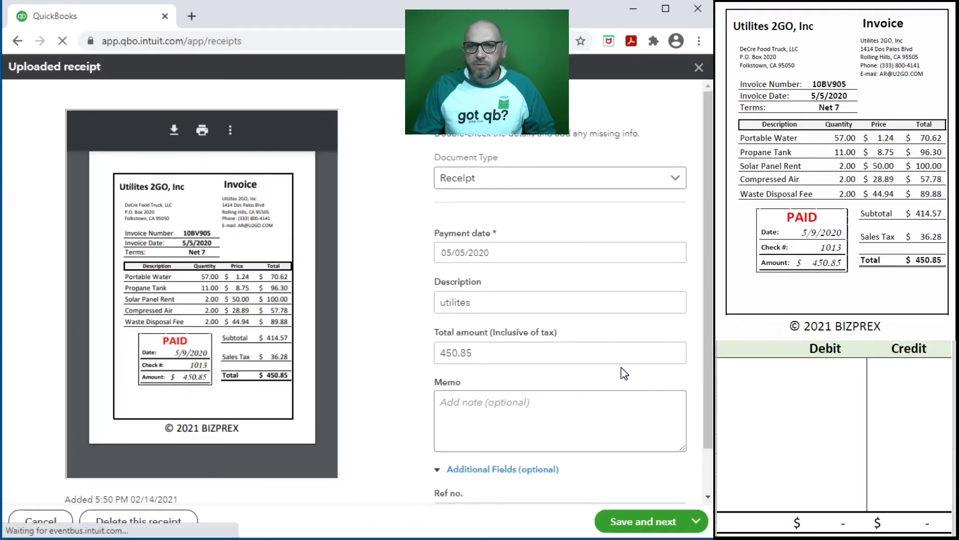
Set the uploaded document's type to Bill and its payee to Utilities 2GO, Inc
click(570, 187)
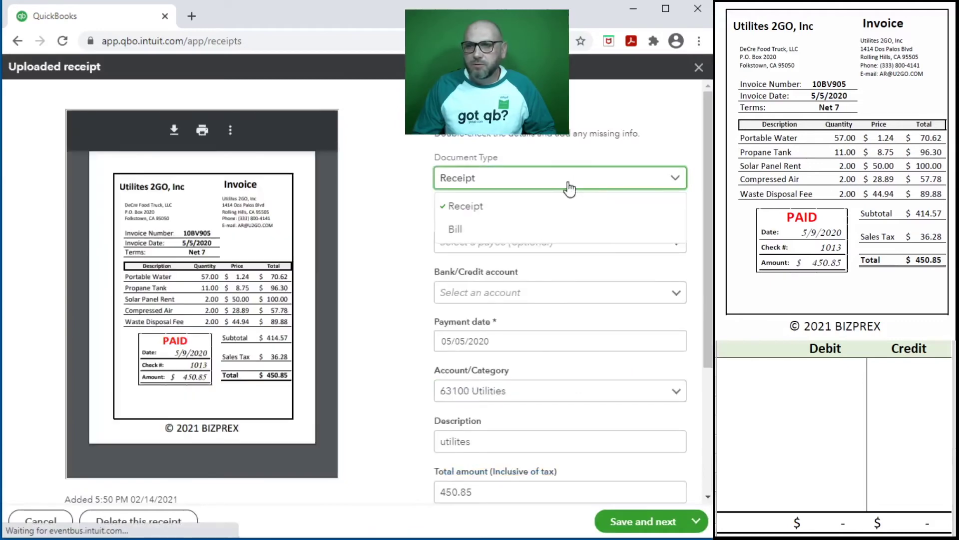
click(522, 230)
click(466, 244)
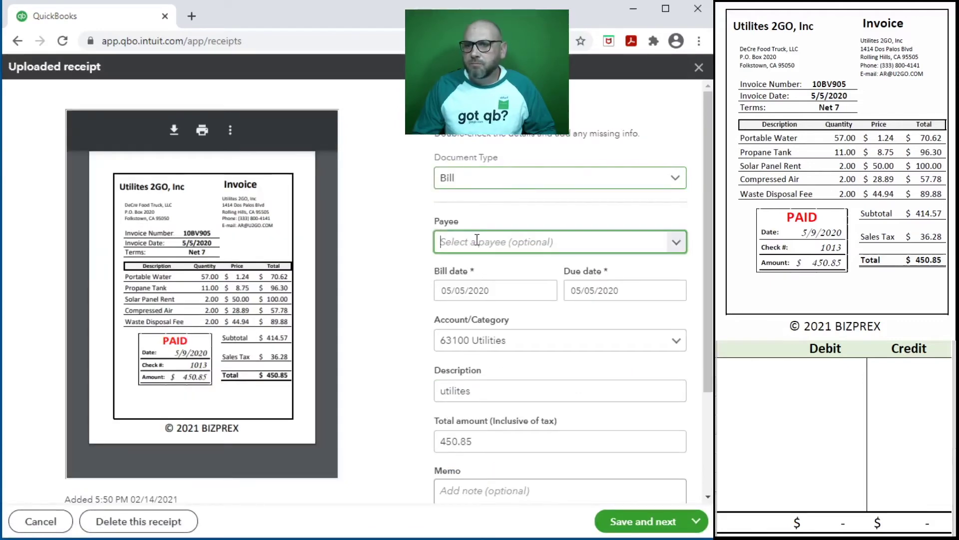
text(util)
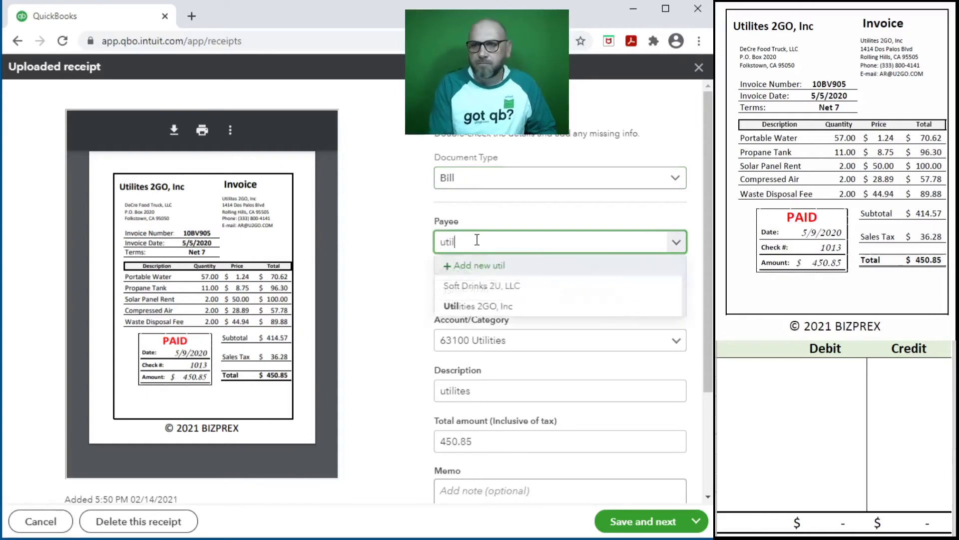
click(476, 286)
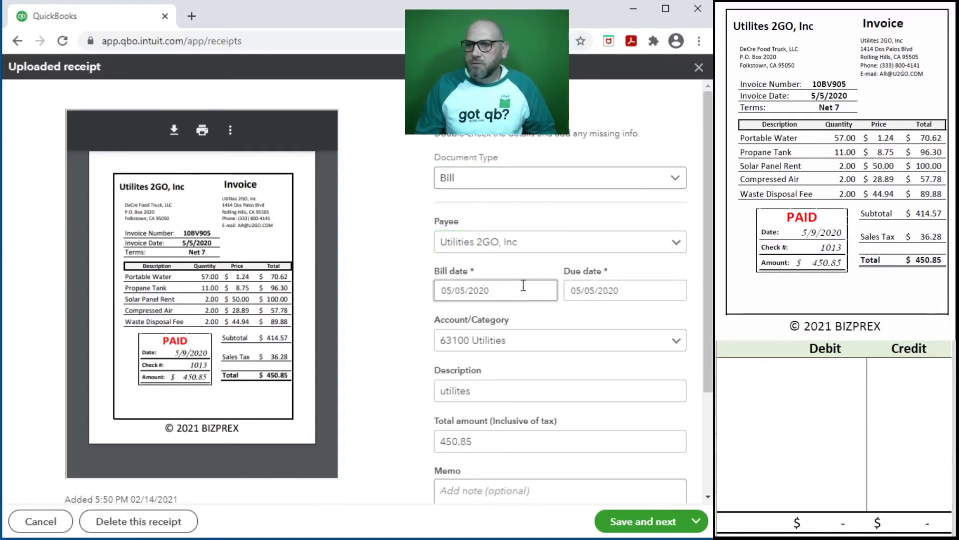
Set both the bill date and the due date to 05/09/2020
click(463, 291)
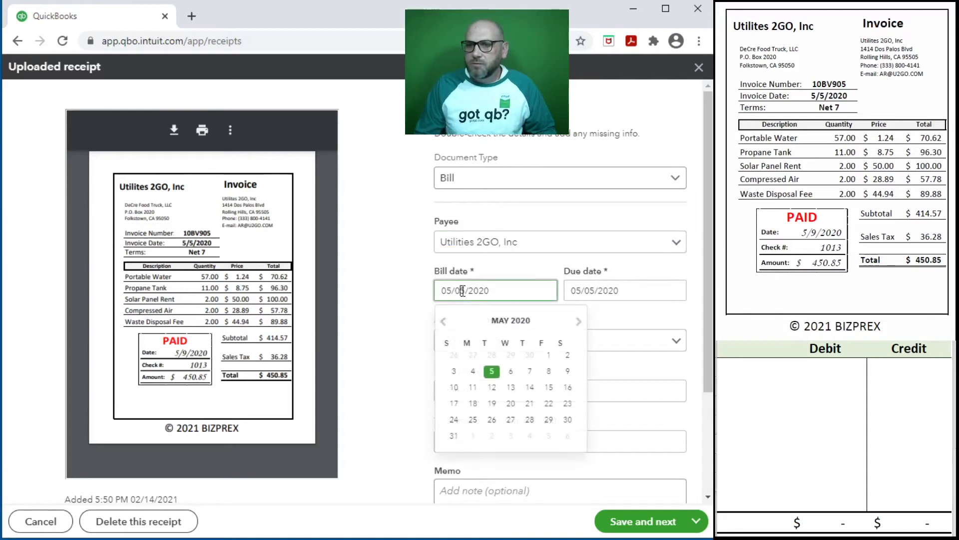
click(568, 371)
click(637, 289)
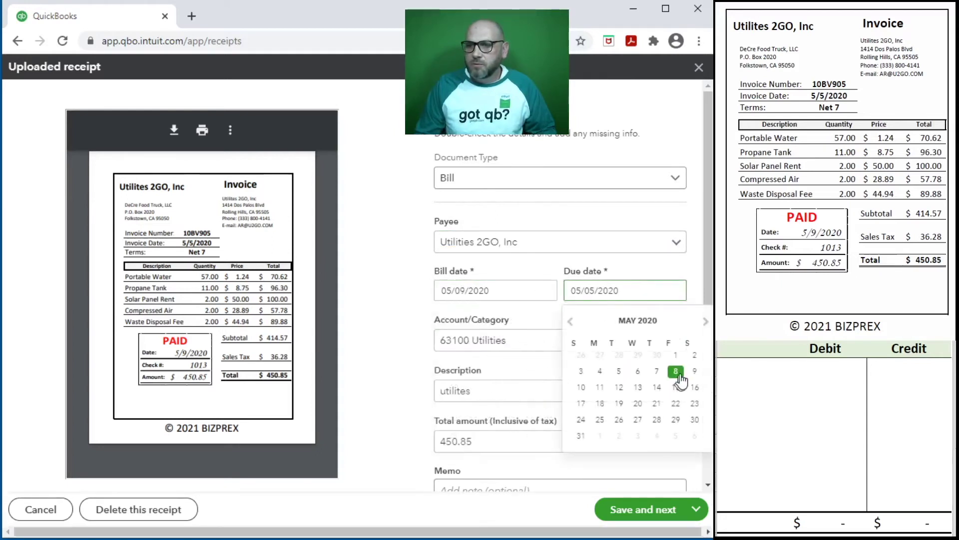
click(693, 370)
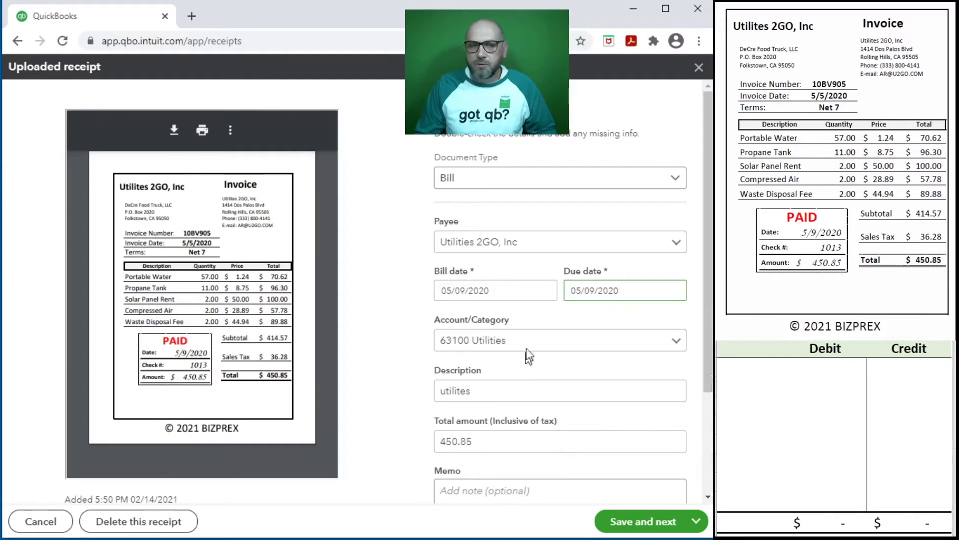
Replace the bill's description with invoice number 10BV905 and copy it into the memo
click(533, 389)
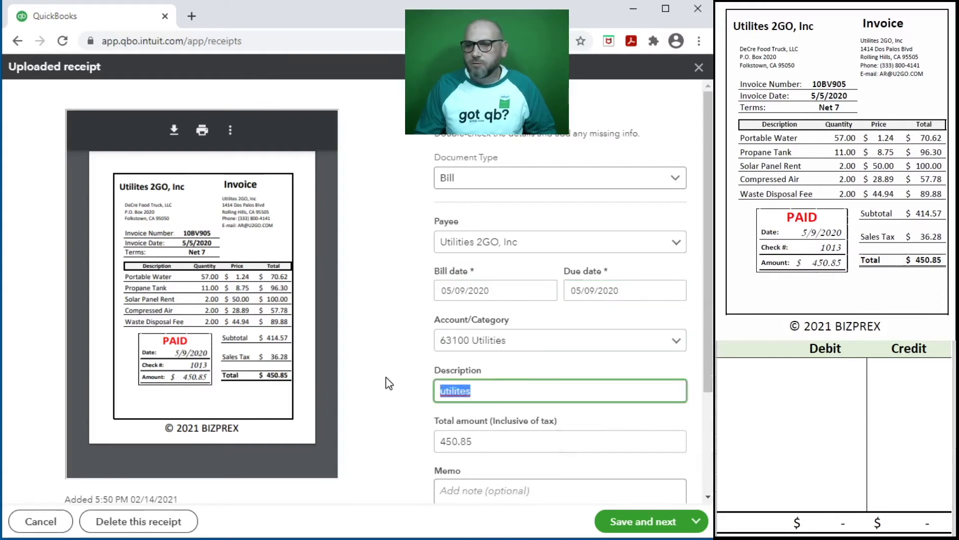
text(10)
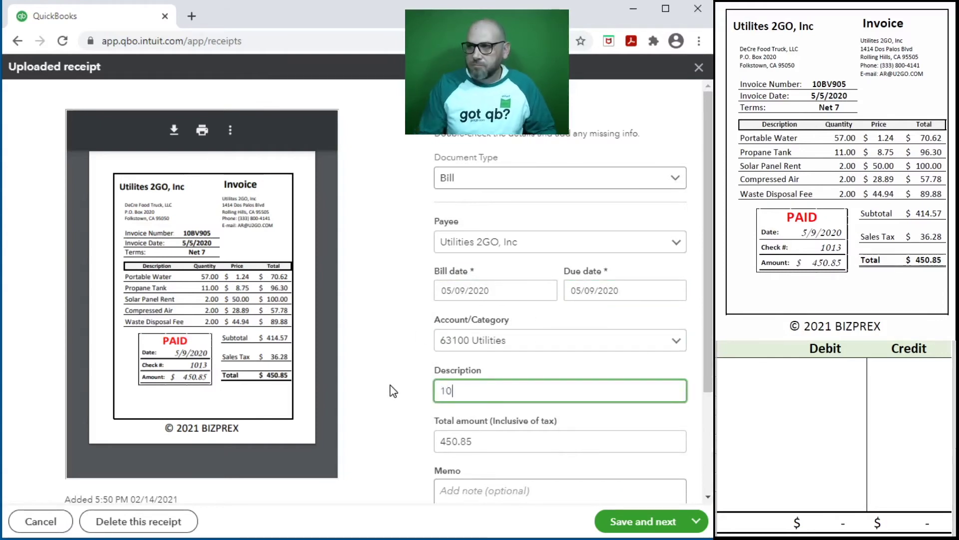
text(BV905)
key(Tab)
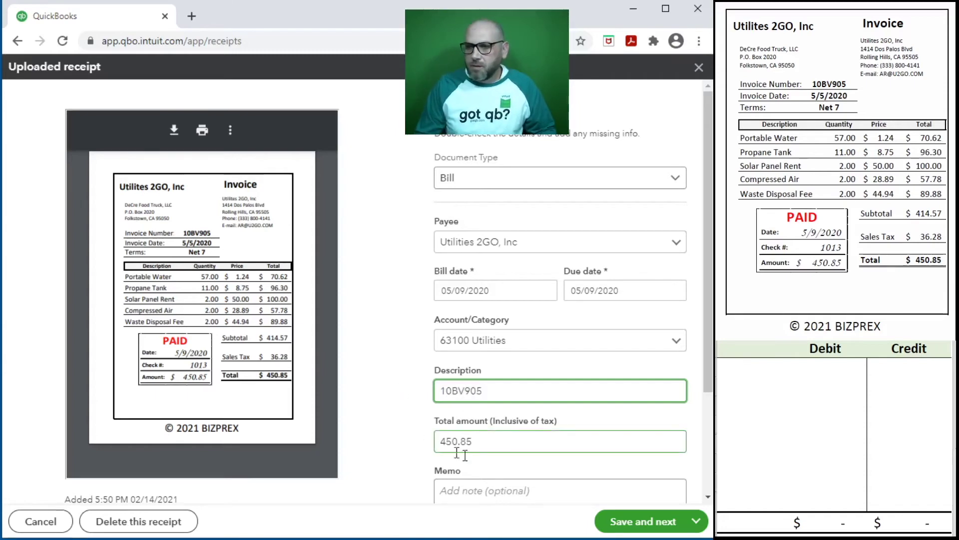
double_click(500, 388)
key(ctrl+c)
click(514, 492)
key(ctrl+v)
scroll(500, 494, down, 3)
click(466, 465)
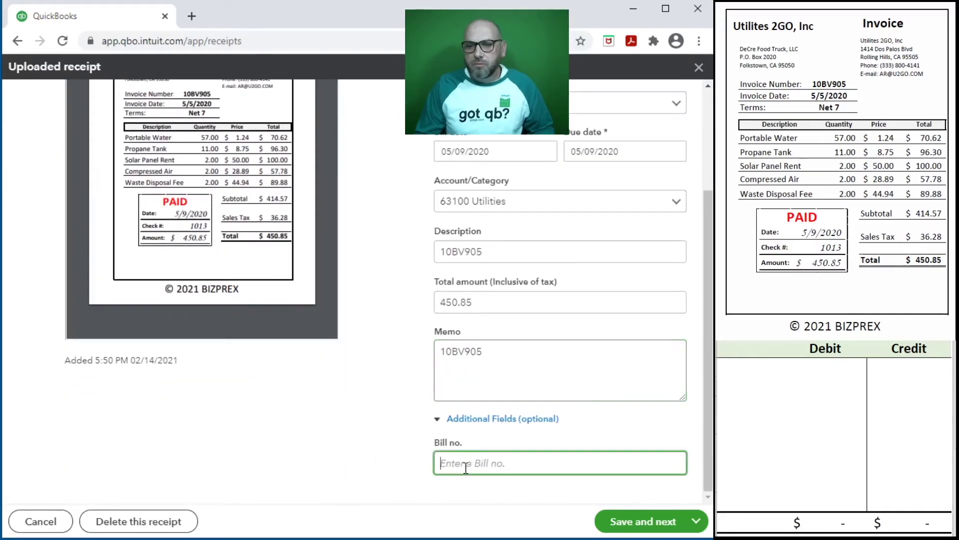
scroll(307, 402, up, 3)
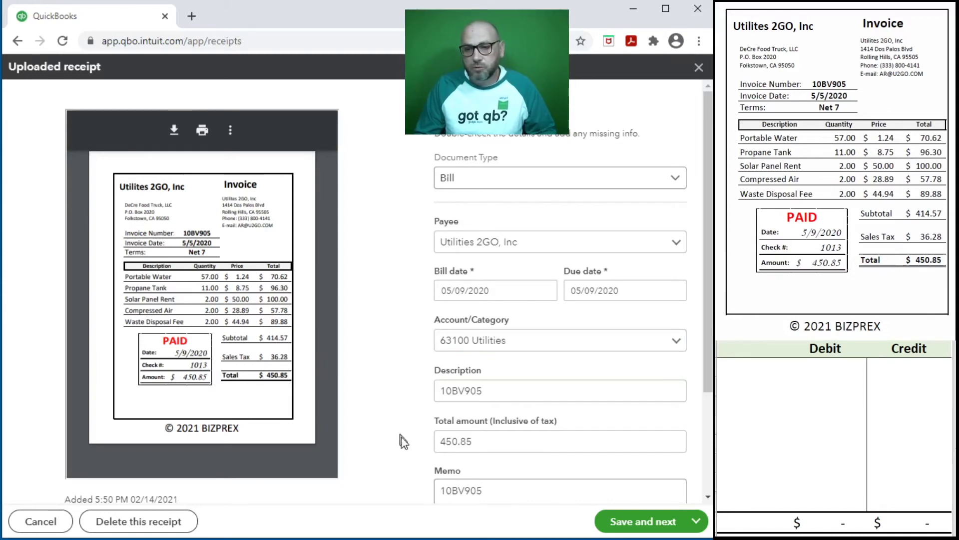
click(475, 435)
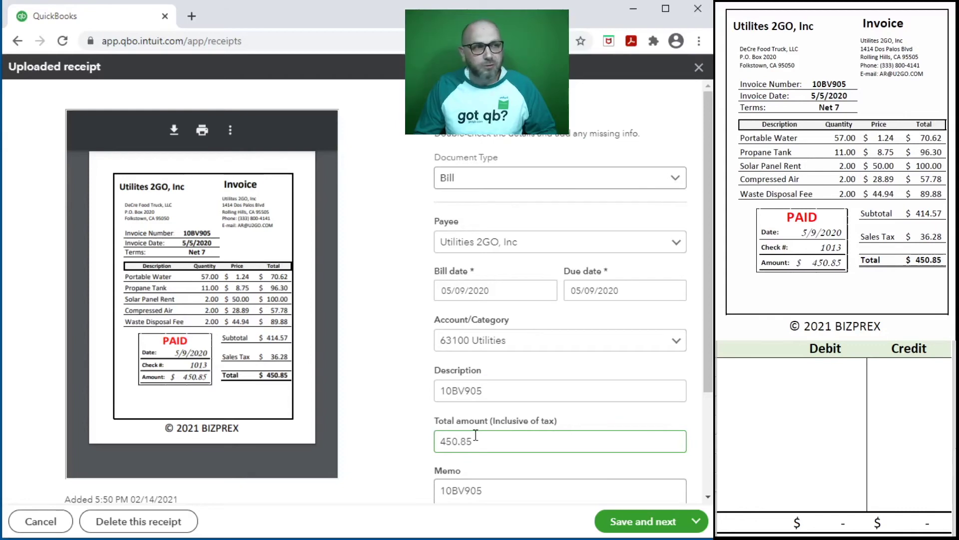
click(382, 422)
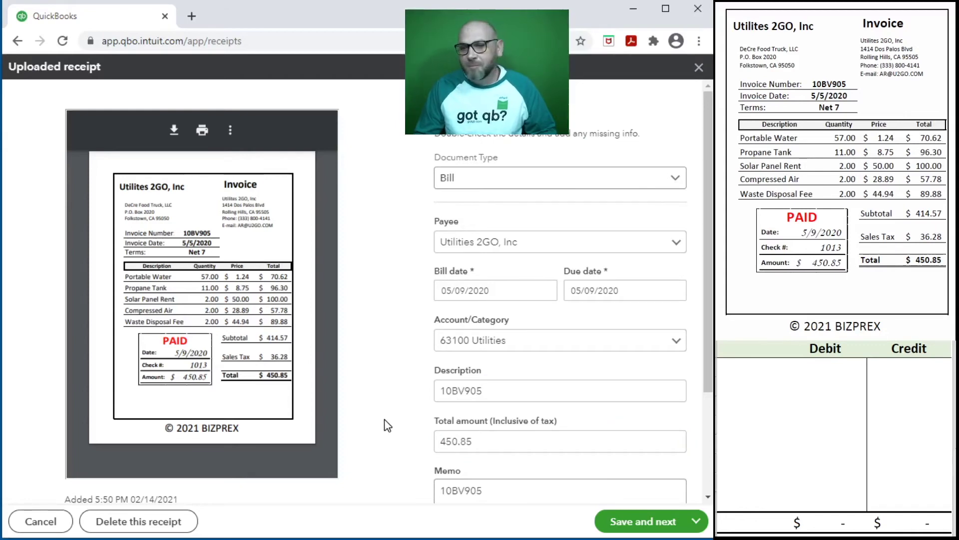
Record account 63100 in the worksheet's first row with a debit of 450.85
click(751, 372)
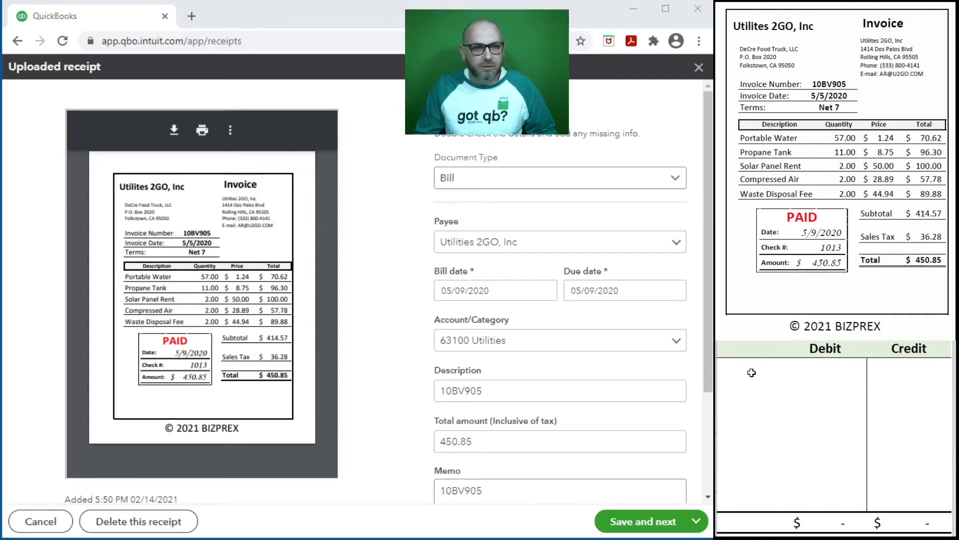
text(63100)
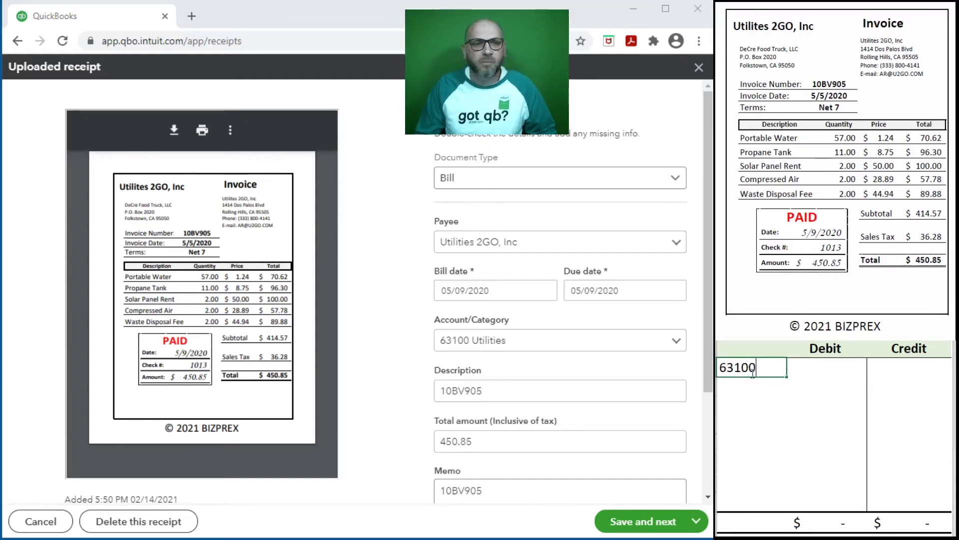
key(Tab)
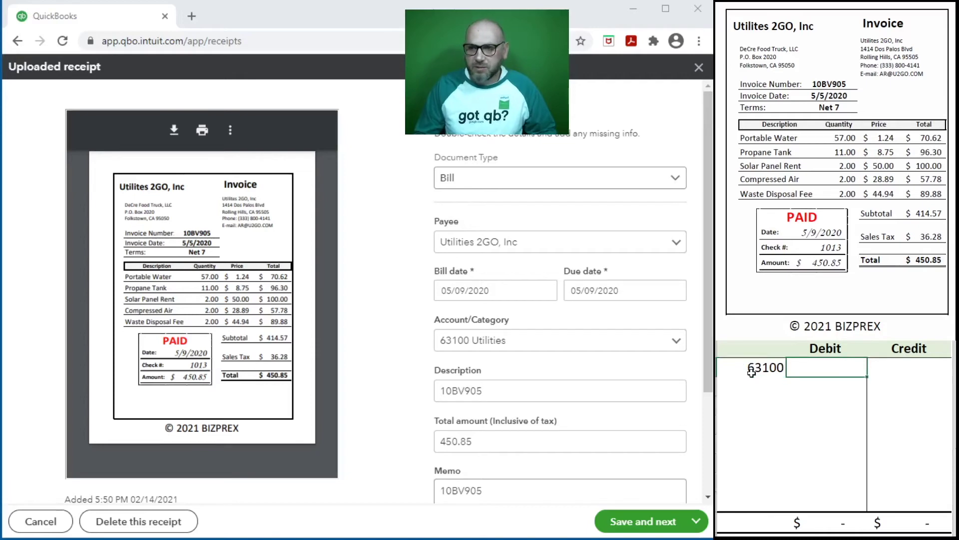
text(450.85)
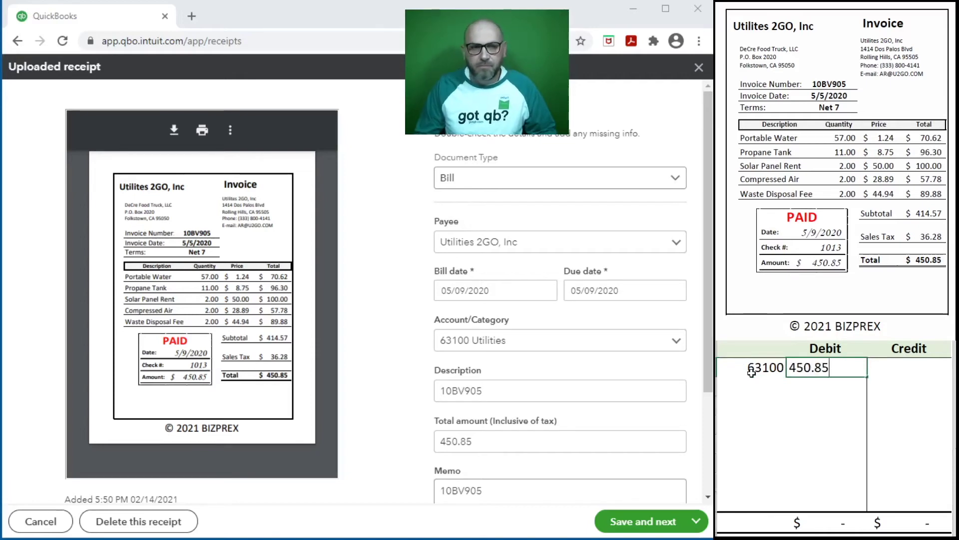
key(Return)
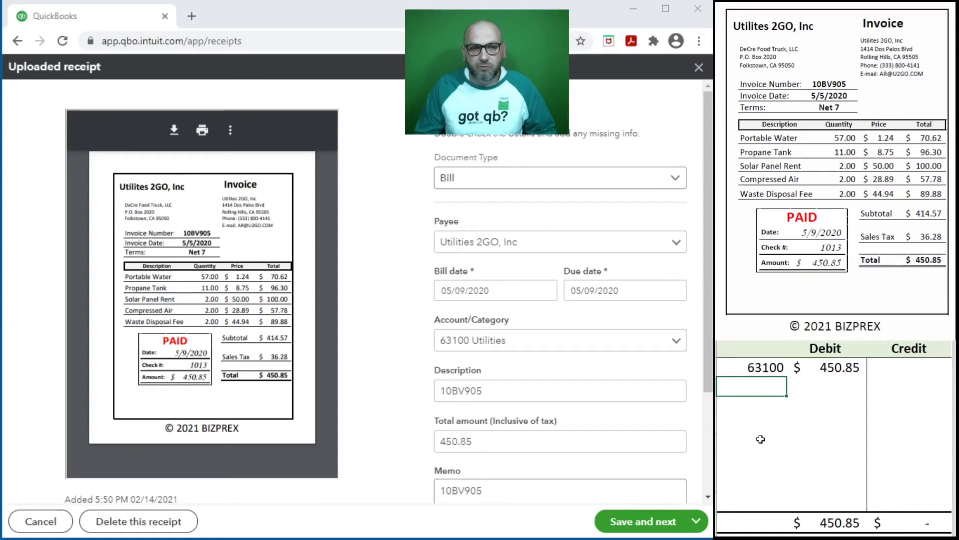
Add account 20100 on the worksheet's second row with a credit of 450.85
text(20100)
key(Tab)
key(Tab)
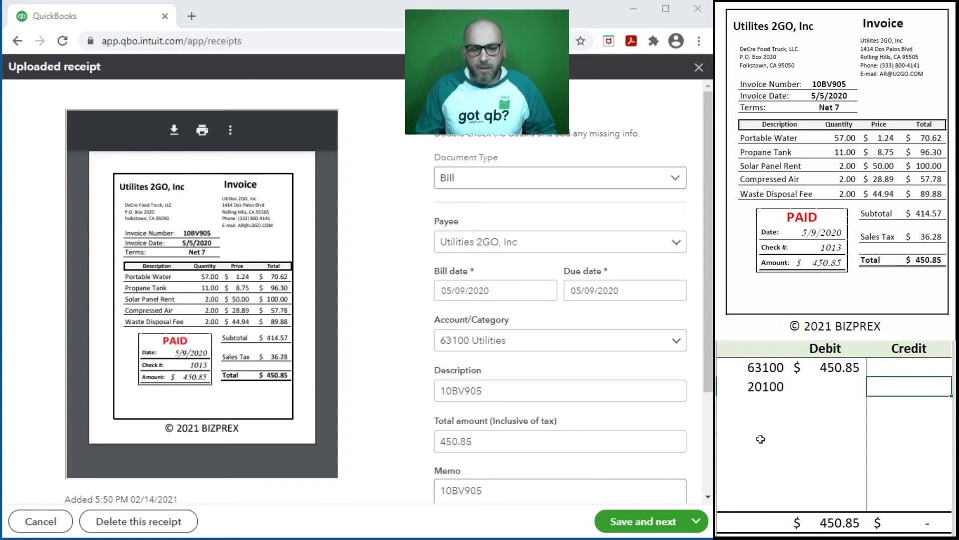
text(450.85)
key(Return)
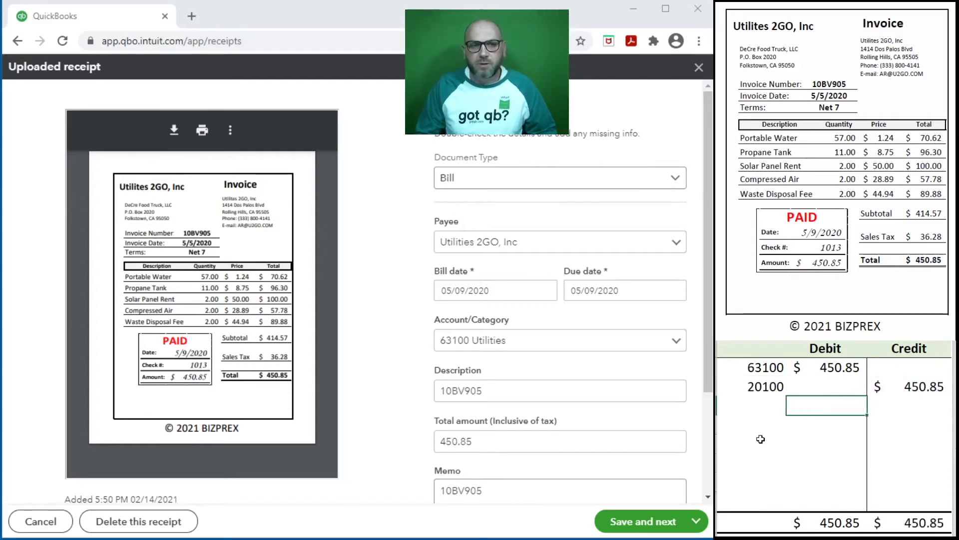
Save the reviewed utilities document and create the bill from it, clearing both worksheet entries before the bill is created
click(453, 450)
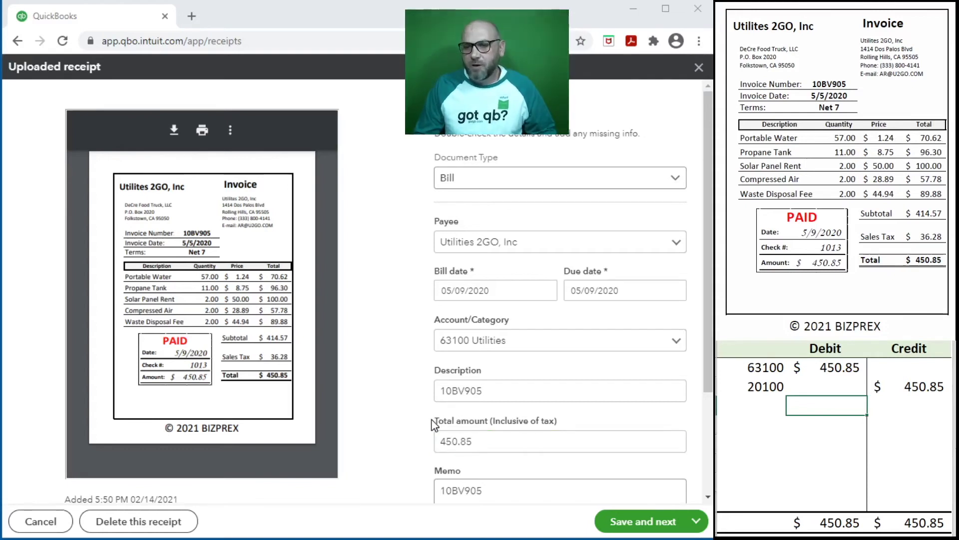
key(Tab)
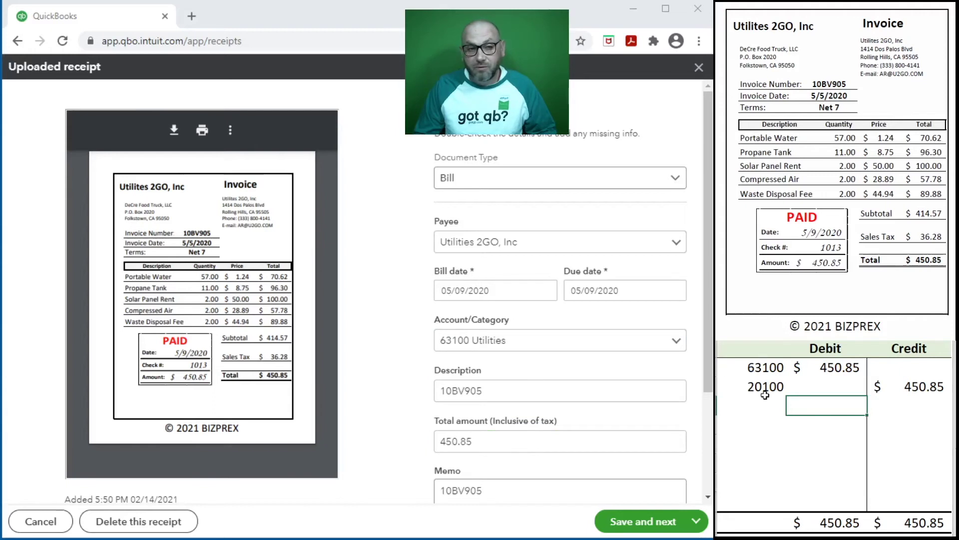
click(633, 521)
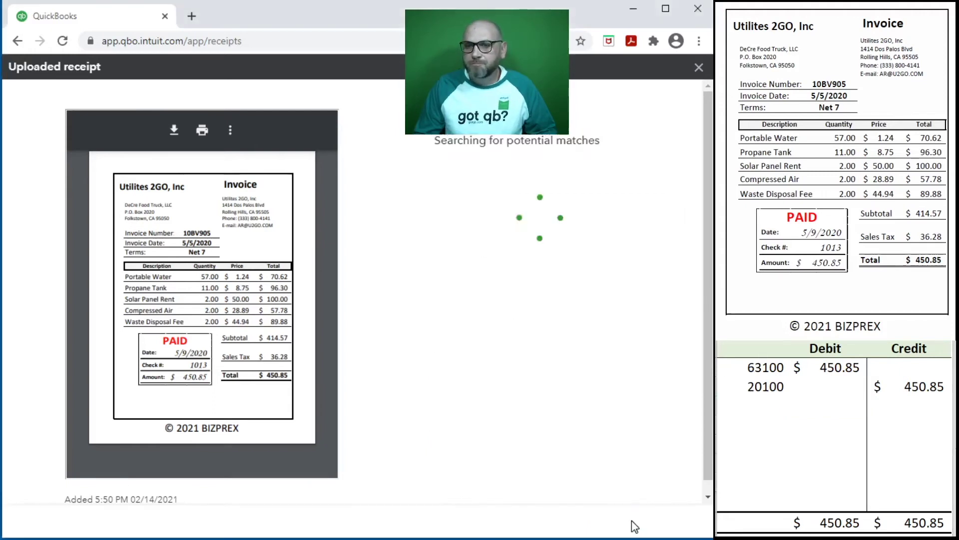
click(860, 376)
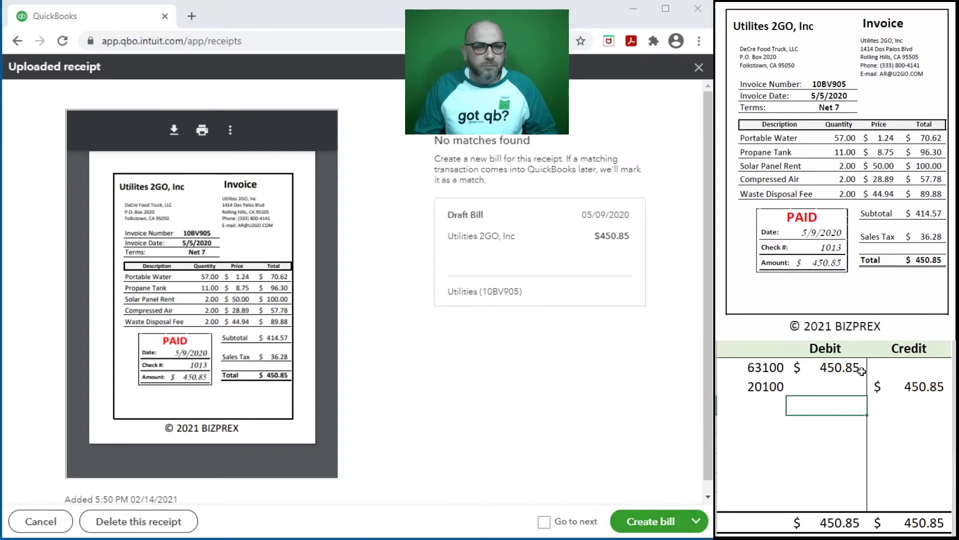
drag(901, 384, 722, 375)
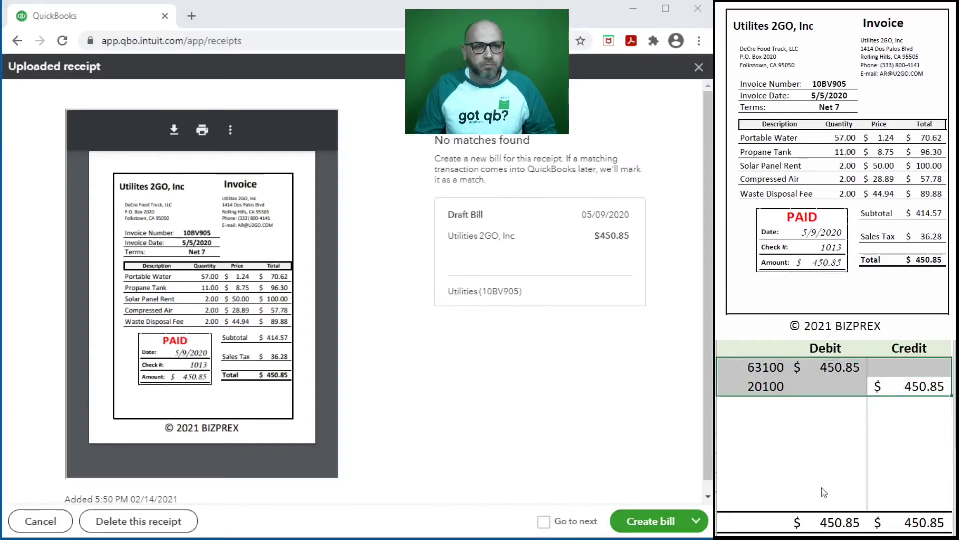
key(Delete)
click(649, 521)
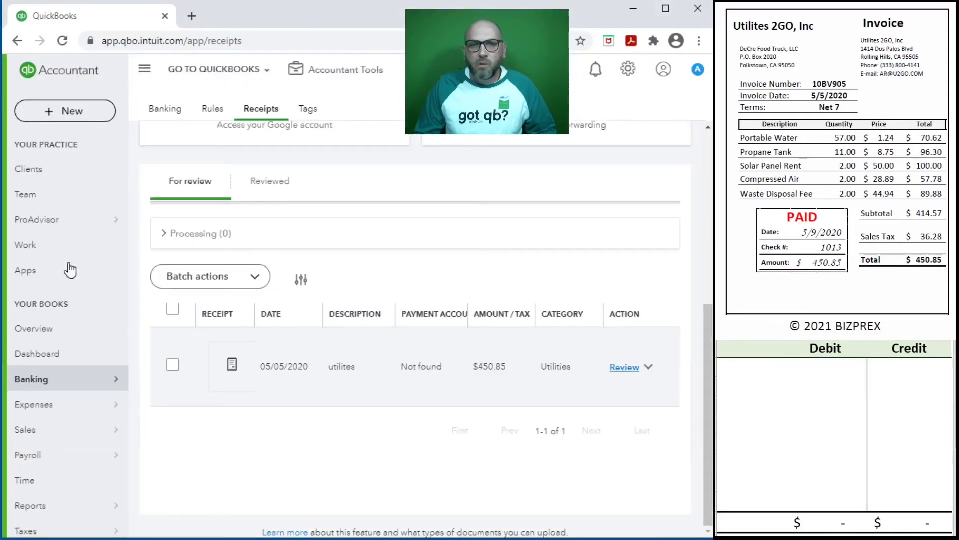
Start paying bills and choose 11100 Bank Account as the payment account
click(83, 111)
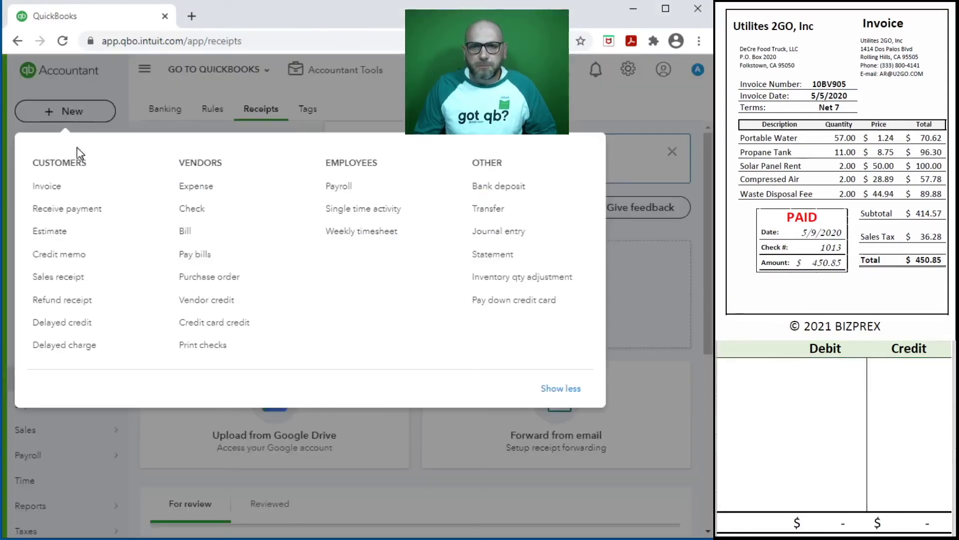
click(212, 258)
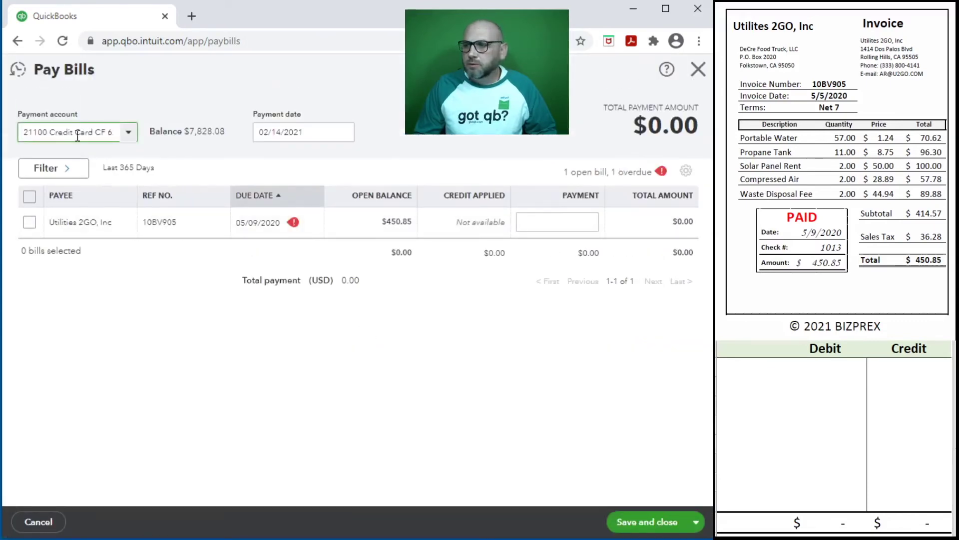
click(127, 132)
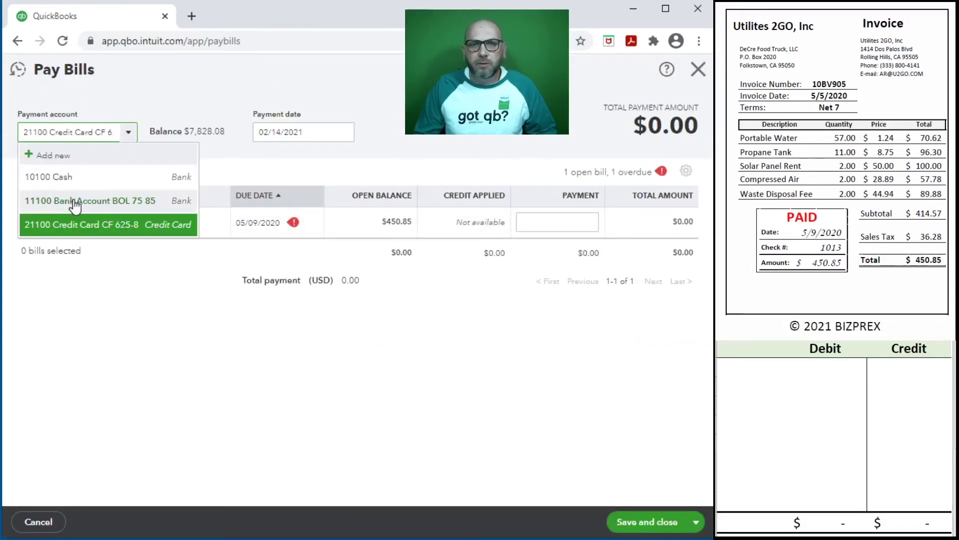
click(75, 202)
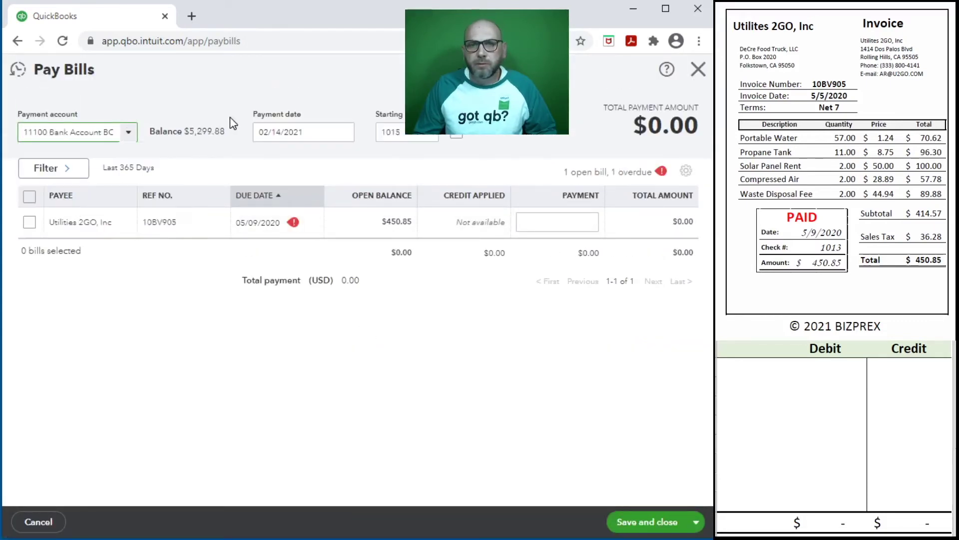
Set the payment date to 05/09/2020 and the starting check number to 1013, and select the Utilities 2GO, Inc bill for payment
click(318, 132)
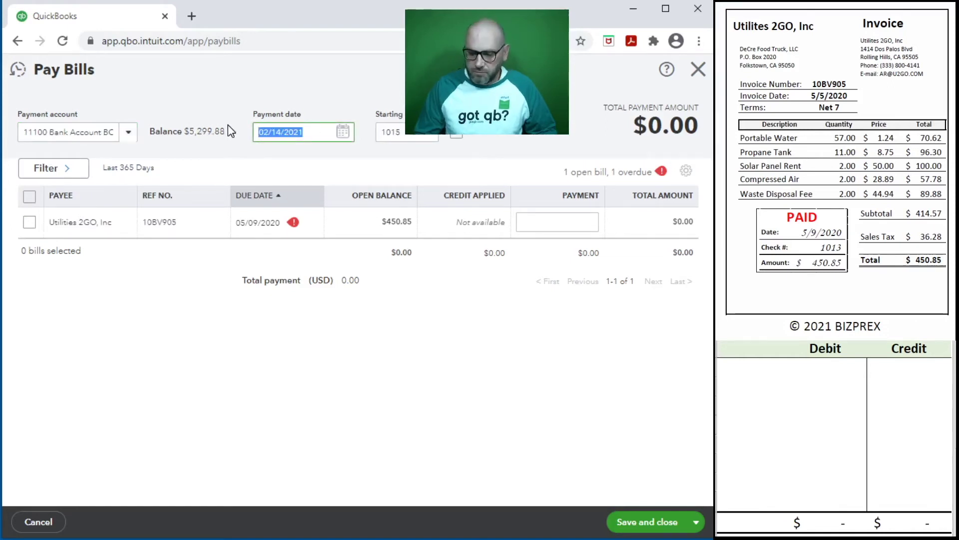
text(5/09/2020)
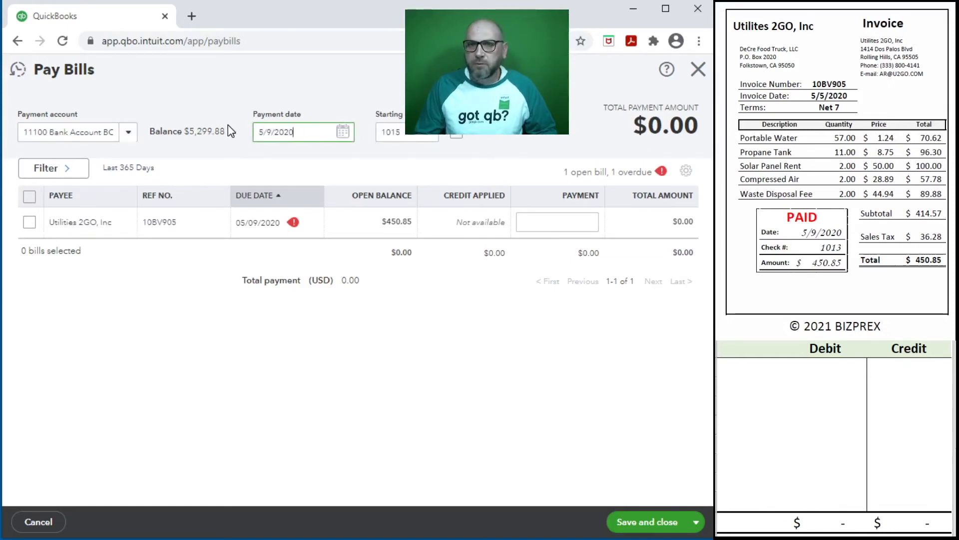
key(Tab)
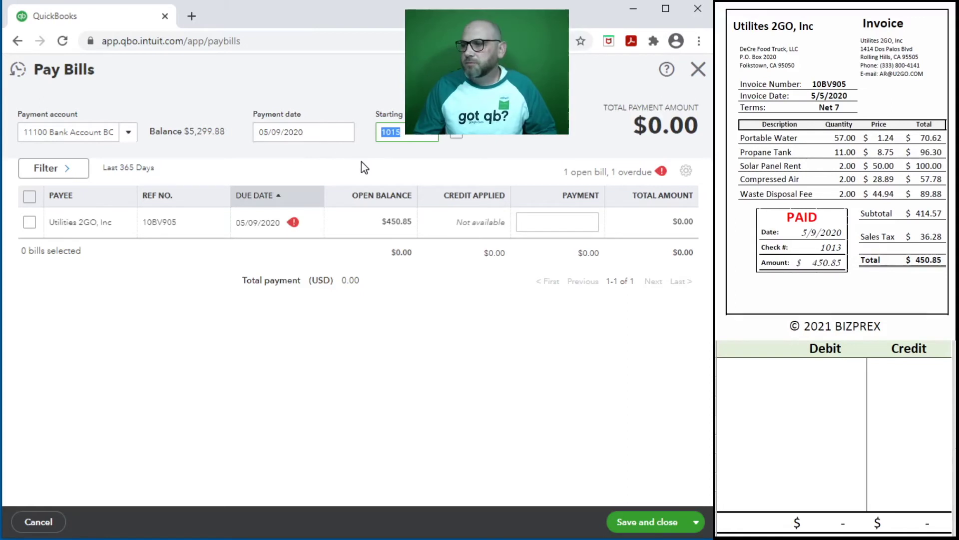
text(1013)
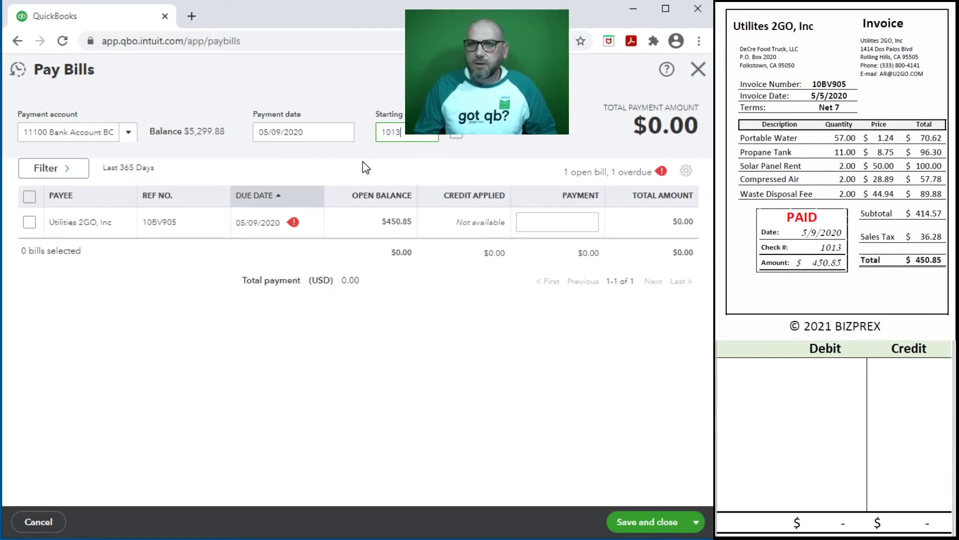
click(30, 221)
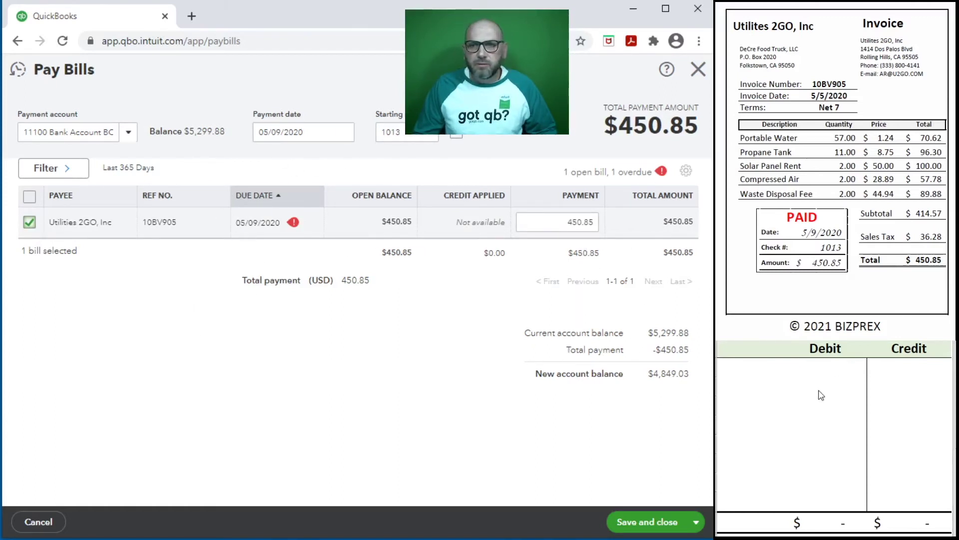
Record account 11100 in the worksheet's first row with a credit of 450.85
click(755, 365)
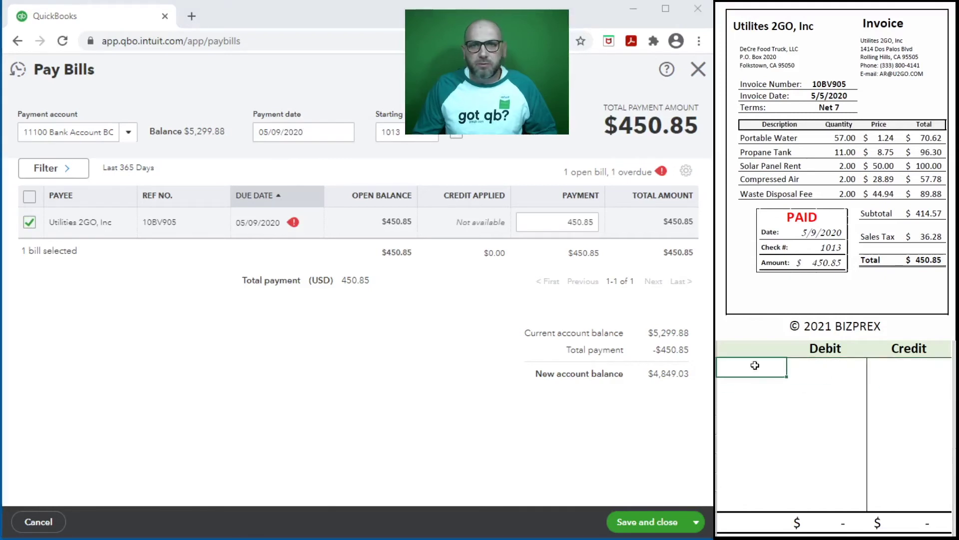
text(11100)
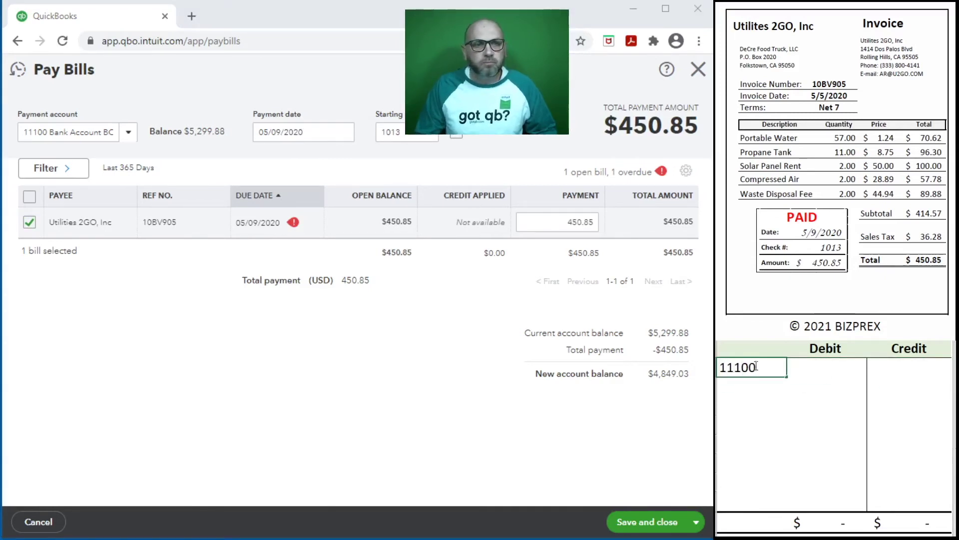
key(Return)
click(910, 364)
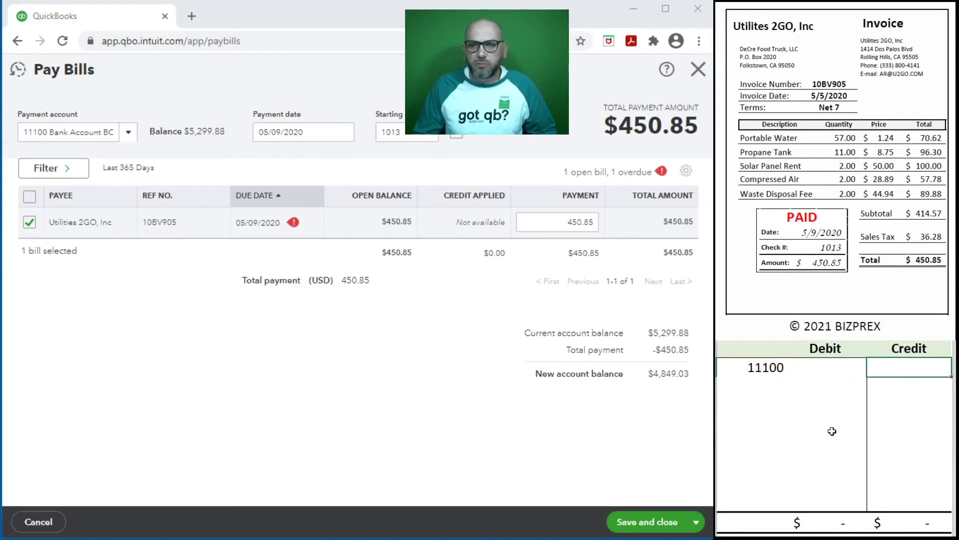
text(450.85)
key(Return)
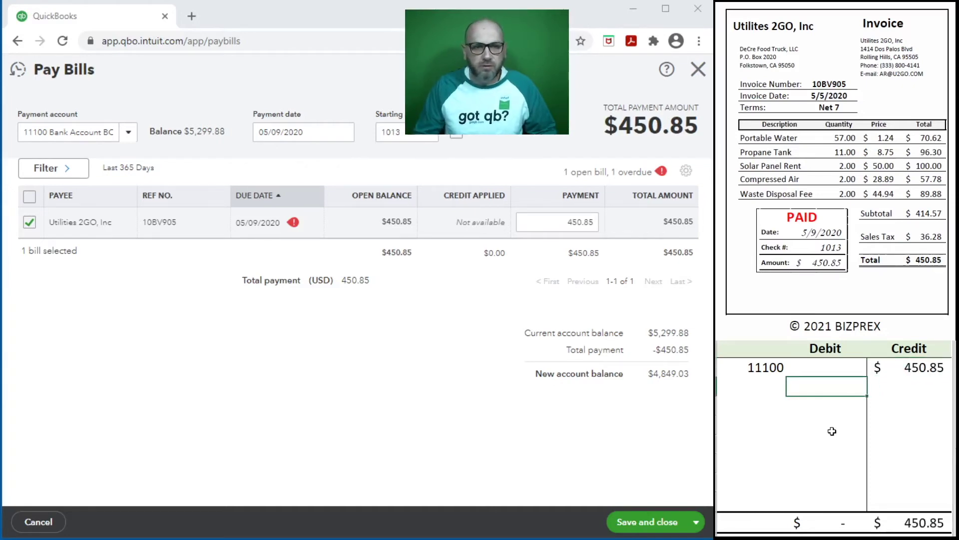
Add account 20100 on the worksheet's second row with a debit of 450.85
click(759, 386)
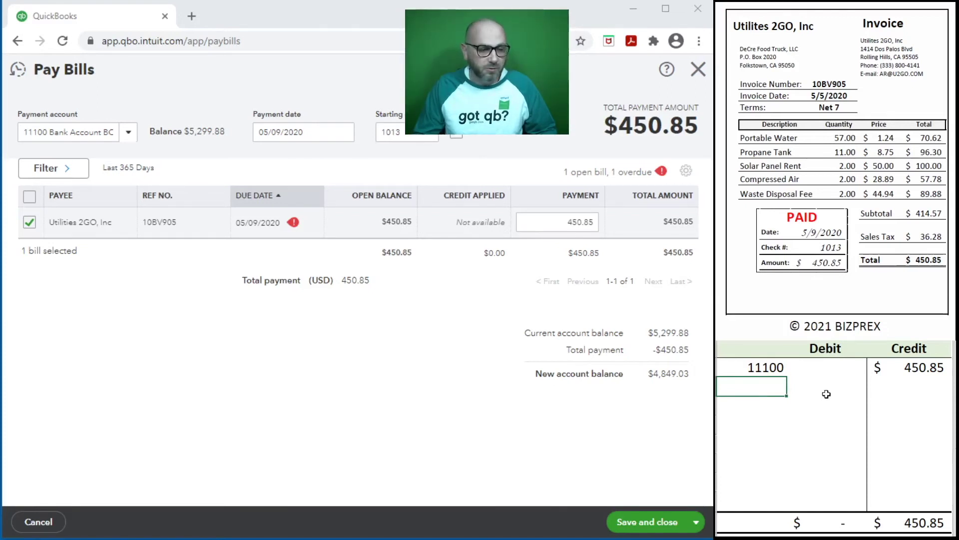
text(0100)
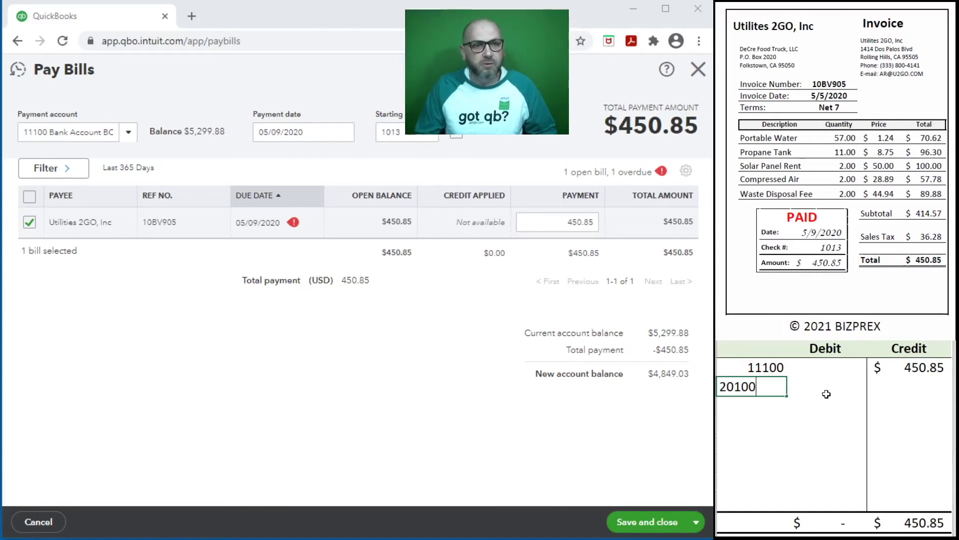
click(826, 394)
text(450.85)
key(Return)
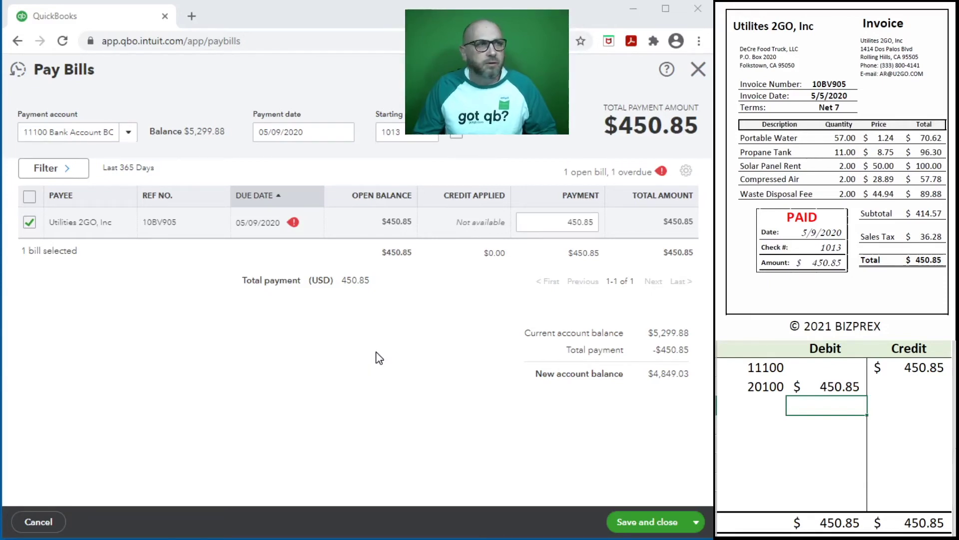
Save and close the bill payment, and clear the debit and credit entries from the worksheet
click(640, 525)
drag(909, 386, 755, 378)
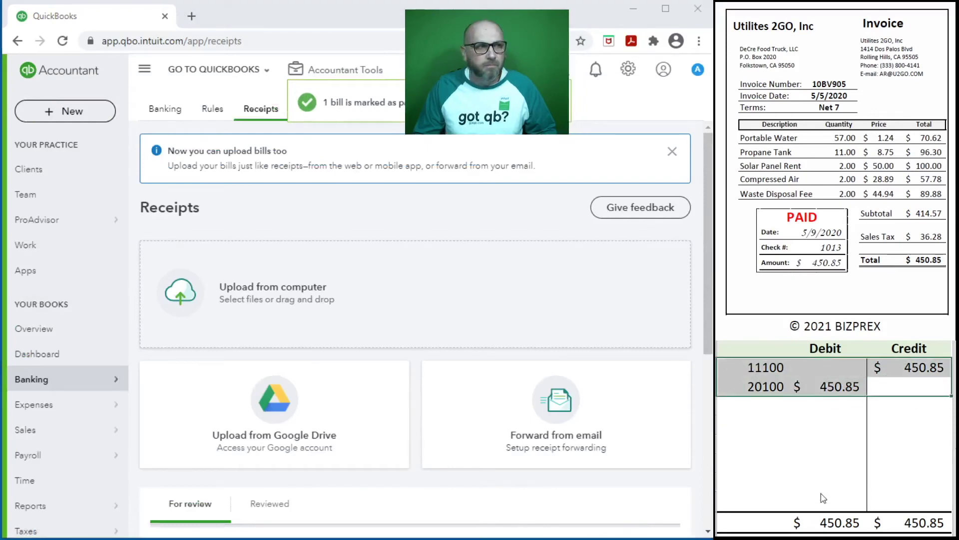
key(Delete)
Bring up the Big Lease Co, LLC invoice 10235B for reference and open a new check form
scroll(576, 336, down, 5)
scroll(577, 337, up, 5)
scroll(922, 230, down, 5)
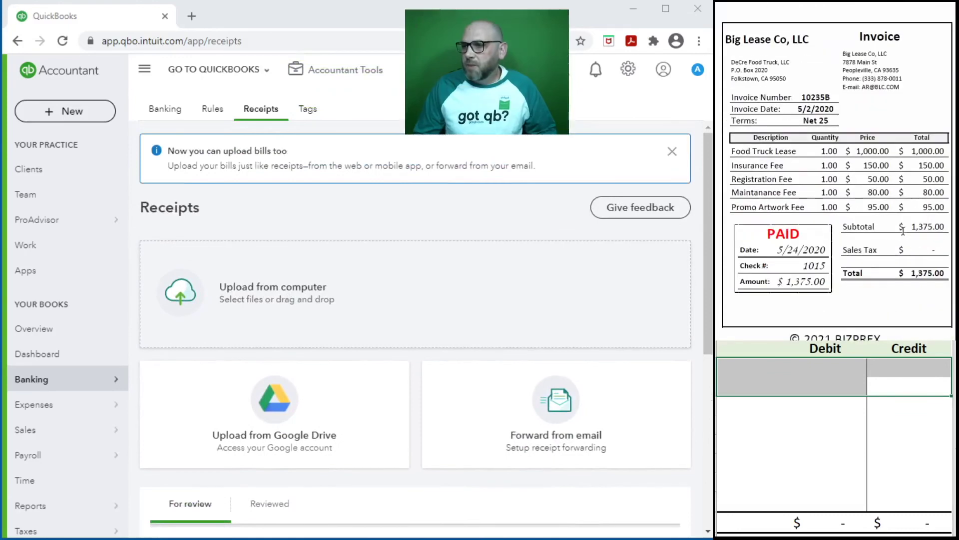
scroll(903, 231, down, 1)
scroll(903, 231, up, 1)
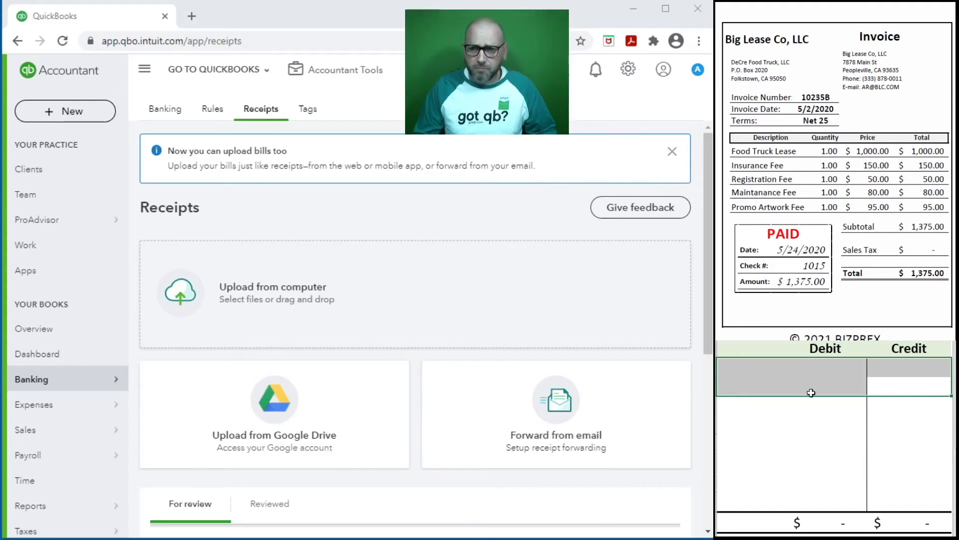
click(814, 376)
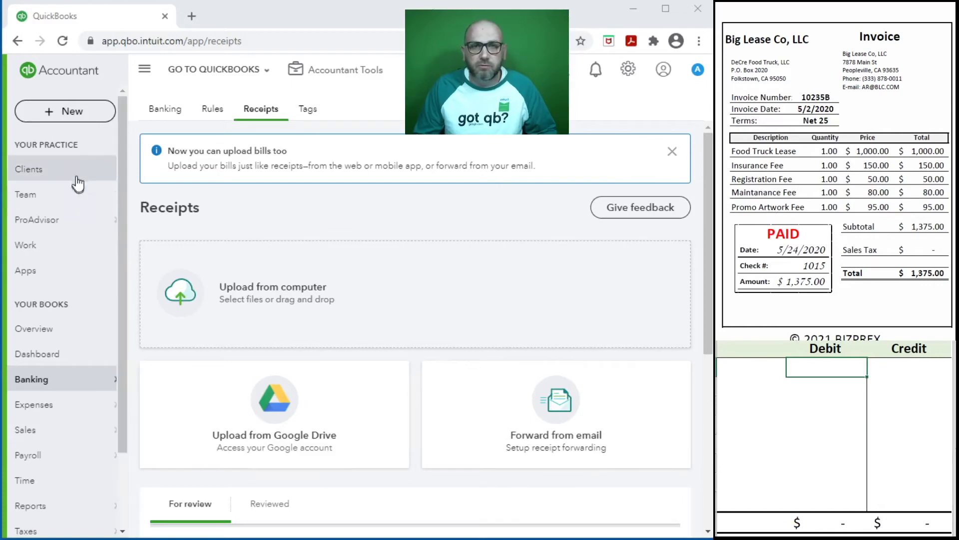
click(78, 111)
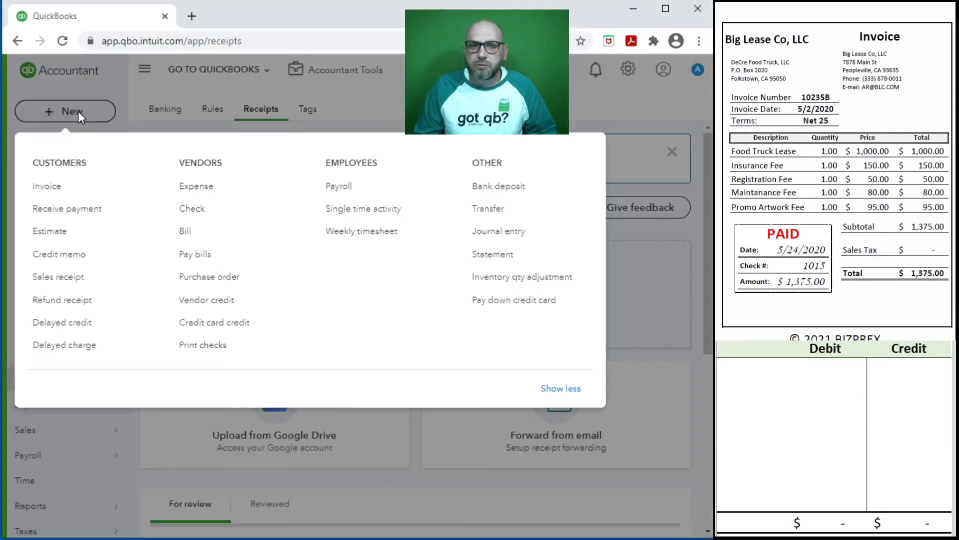
click(193, 210)
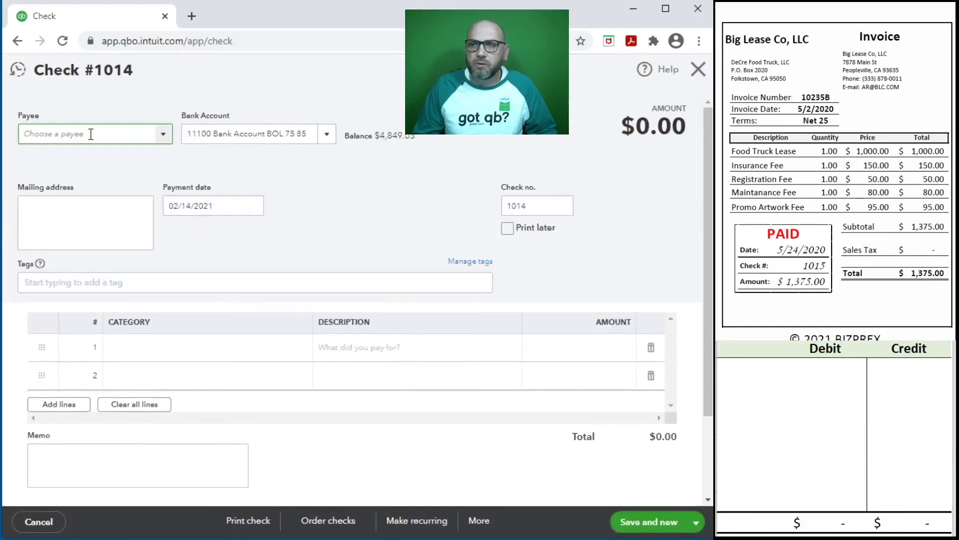
Fill in the check header with payee Big Lease Co, LLC, payment date 05/24/2020 and check number 1015
text(Big Lease Co, LLC)
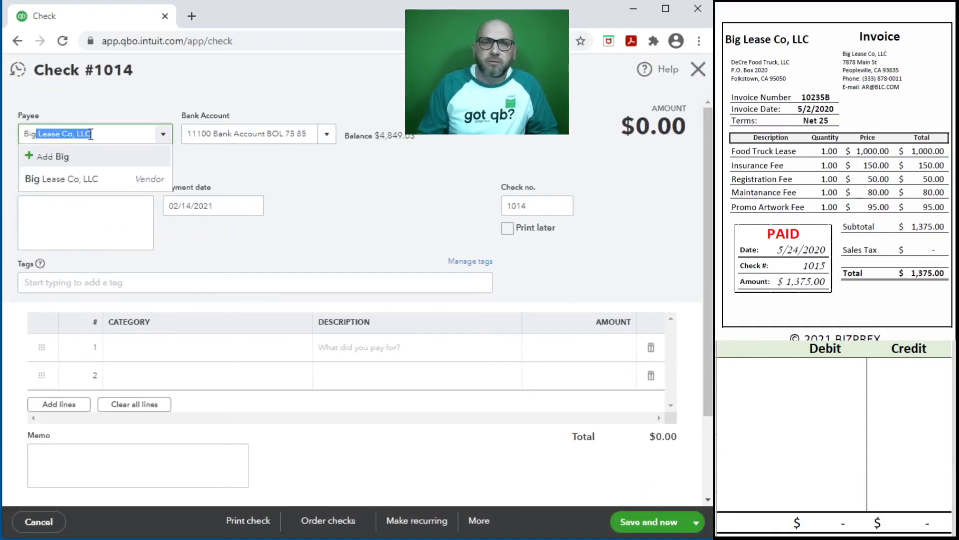
key(Tab)
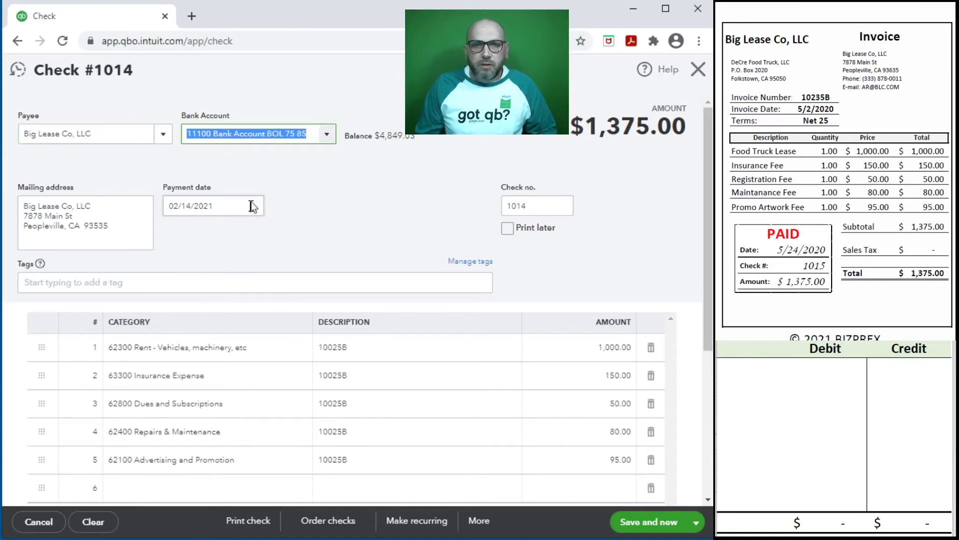
key(Tab)
key(Tab)
text(5/24/2020)
key(Tab)
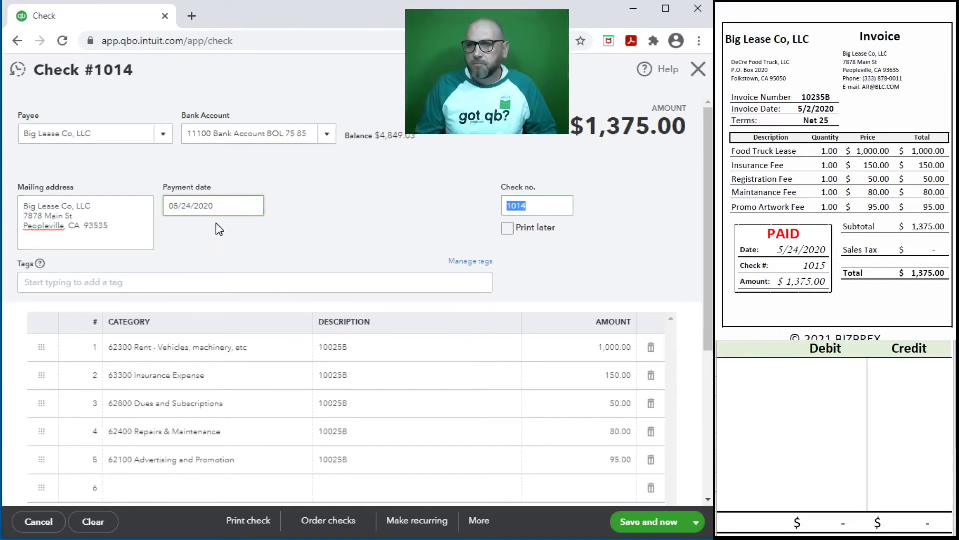
text(101)
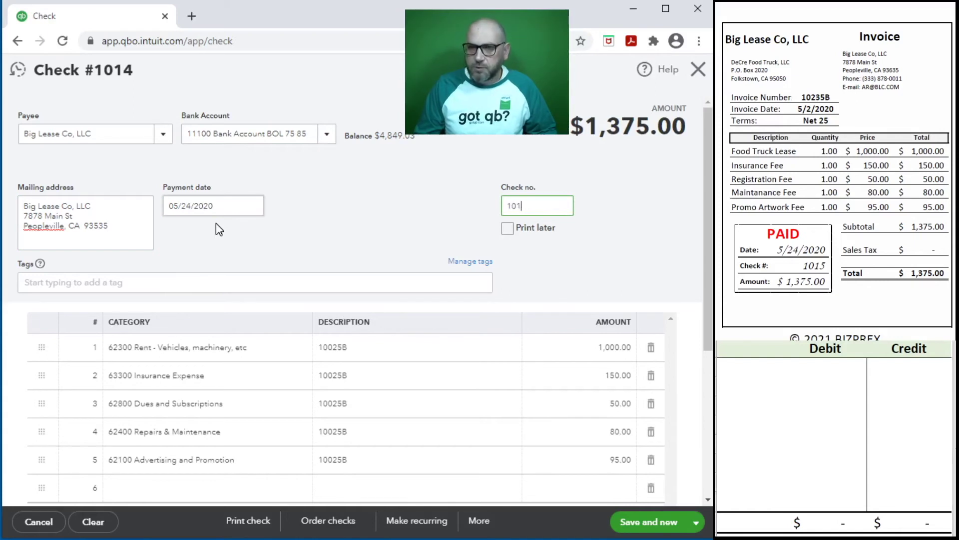
key(Tab)
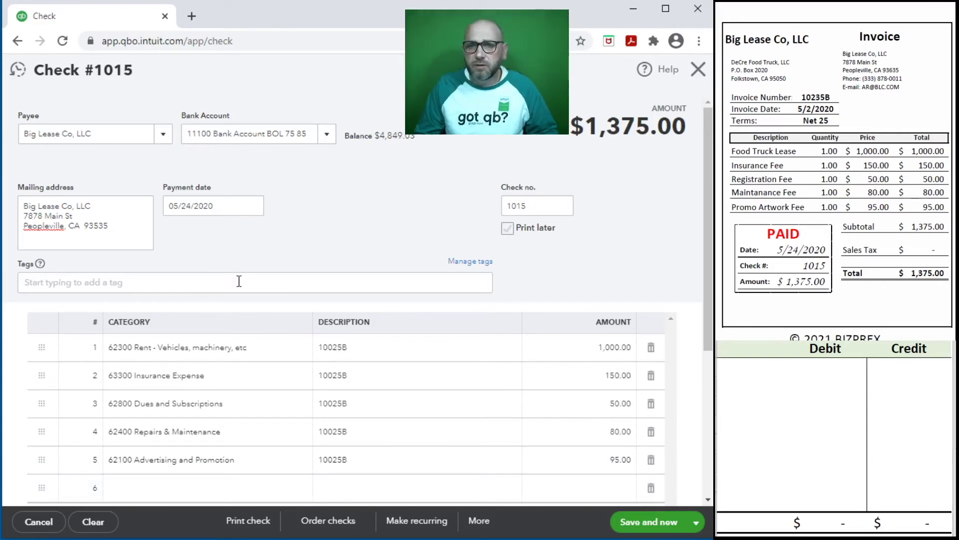
Change the description of the check's first line, 62300 Rent, to 10235B
click(173, 281)
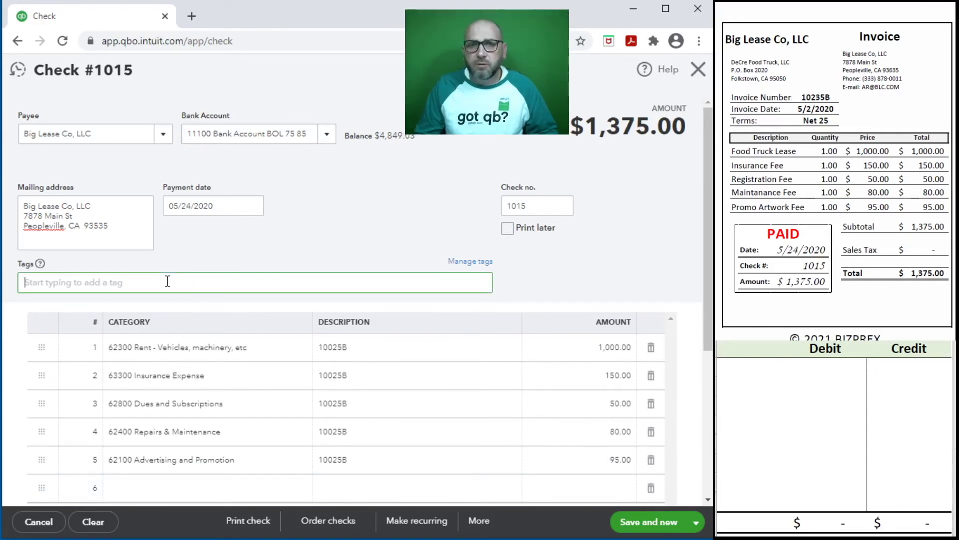
click(380, 486)
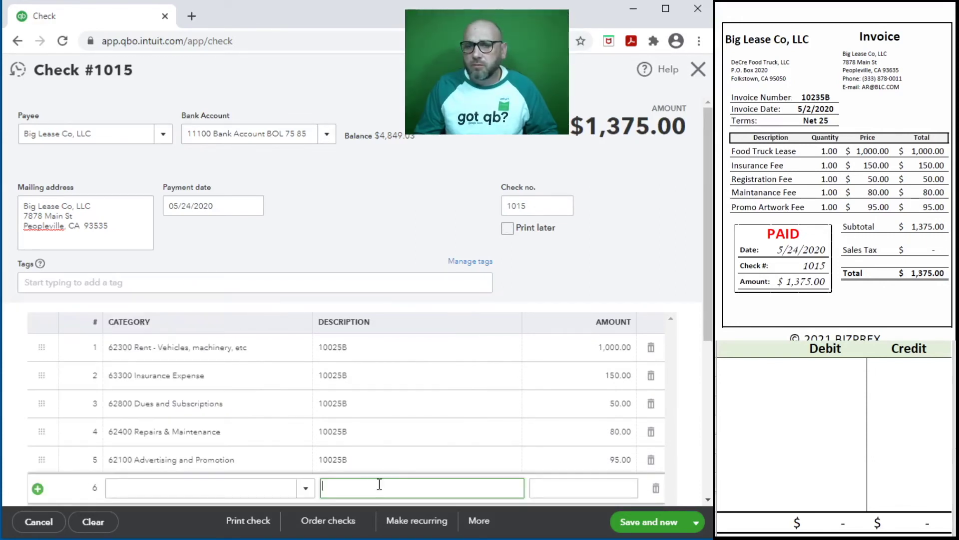
click(370, 348)
click(380, 350)
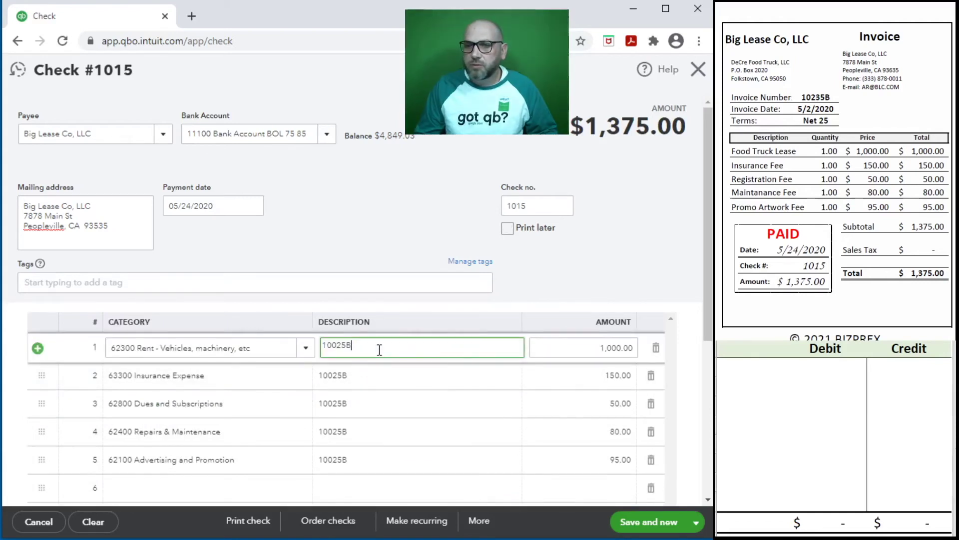
drag(355, 349, 304, 352)
text(10235B)
key(Tab)
key(shift+Tab)
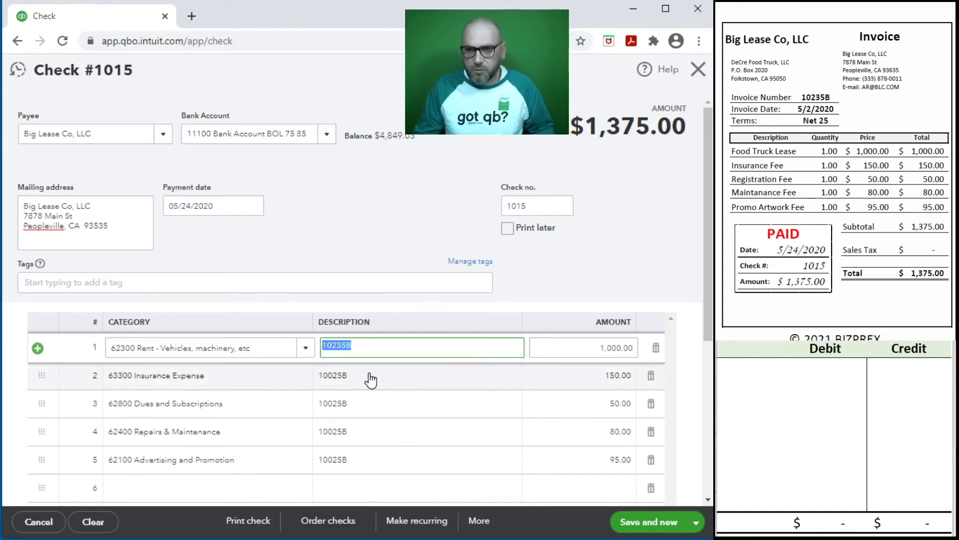
Copy the description 10235B from the first line to check lines 2 through 5
key(ctrl+c)
click(371, 378)
key(ctrl+v)
click(363, 407)
key(ctrl+v)
click(361, 439)
key(ctrl+v)
click(363, 456)
key(ctrl+v)
Record account 11100 in the worksheet's first row with a credit of 1,375.00
click(816, 380)
click(747, 381)
click(748, 364)
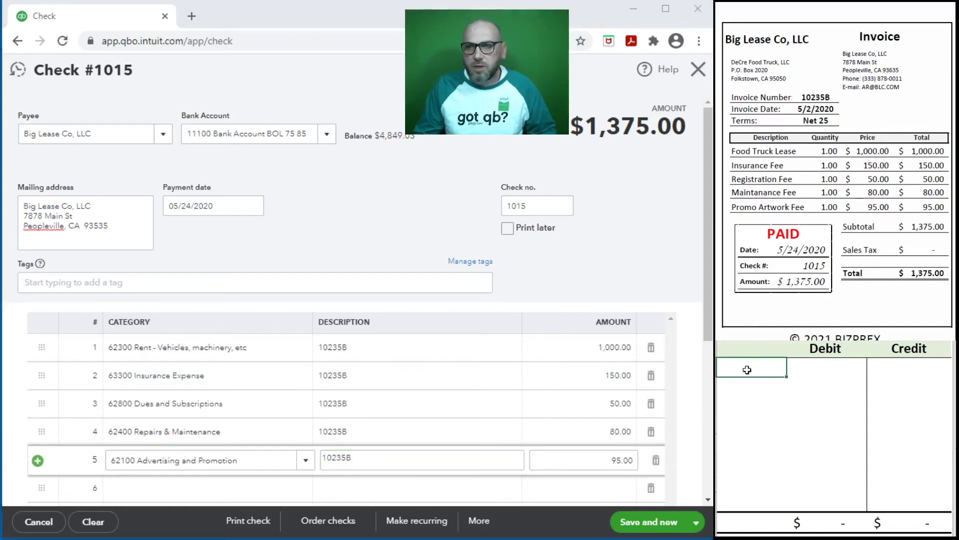
text(1)
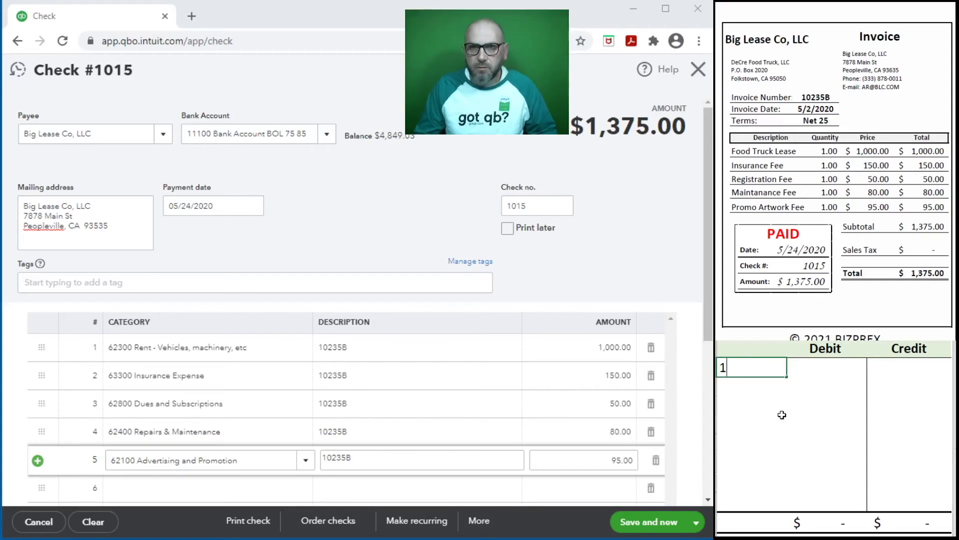
text(1100)
key(Tab)
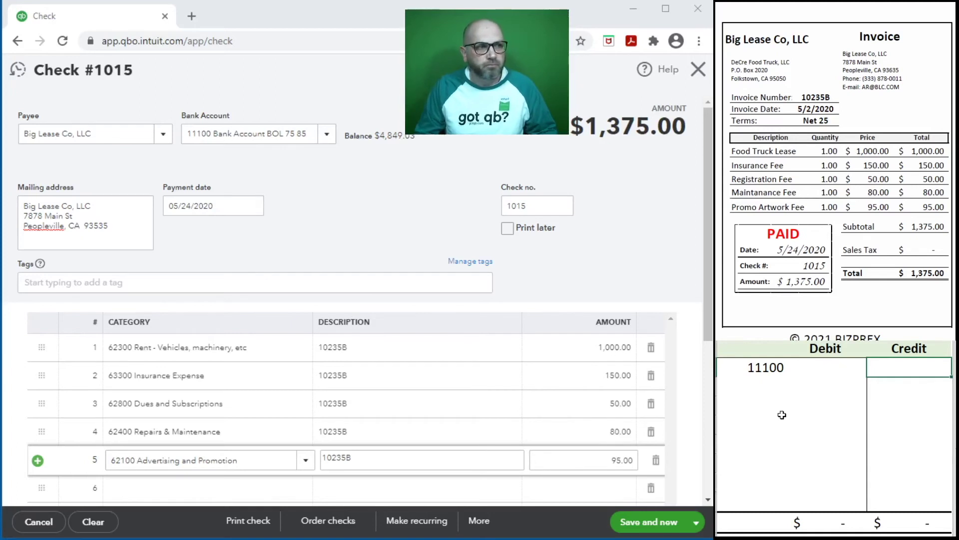
text(1375)
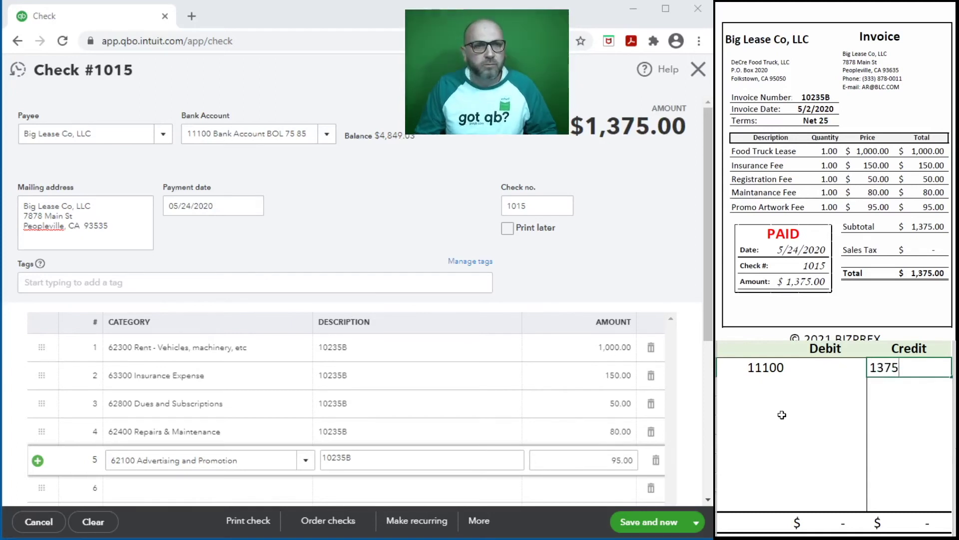
key(Return)
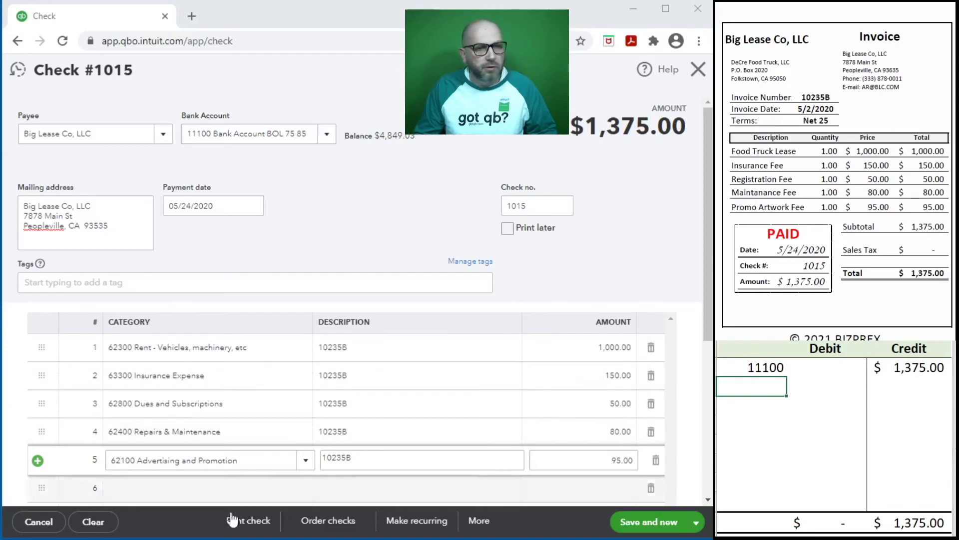
Add worksheet rows for account 62300 with a debit of 1,000.00 and account 63300 with a debit of 150.00
text(62300)
key(Tab)
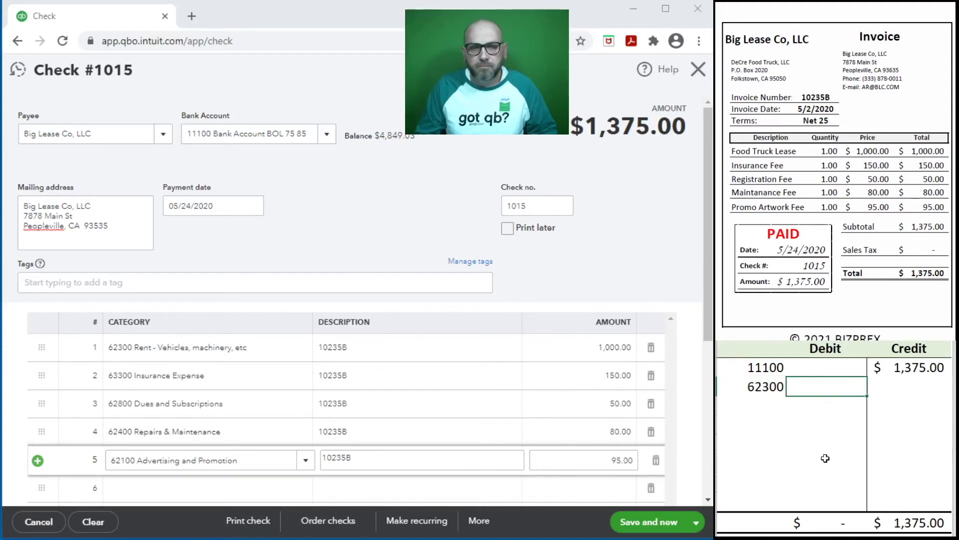
text(1,000)
key(Return)
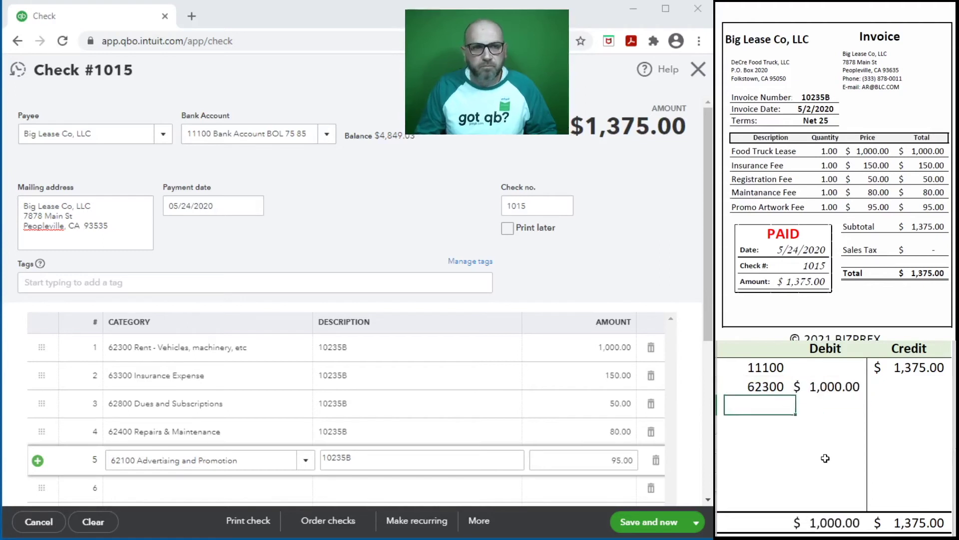
text(63300)
key(Tab)
text(15)
key(Return)
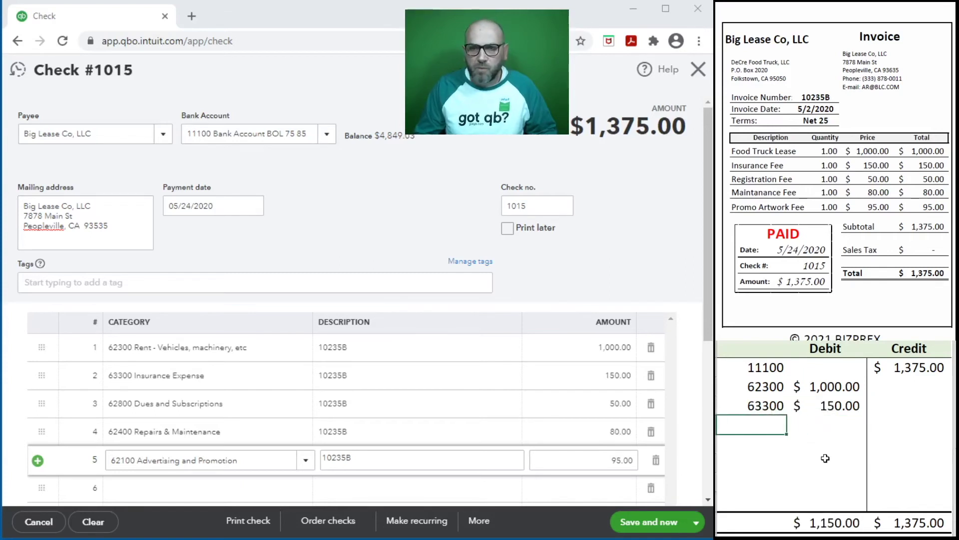
Add worksheet rows for account 62800 with a debit of 50.00 and account 62400 with a debit of 80.00
text(62800)
key(Tab)
text(50)
key(Return)
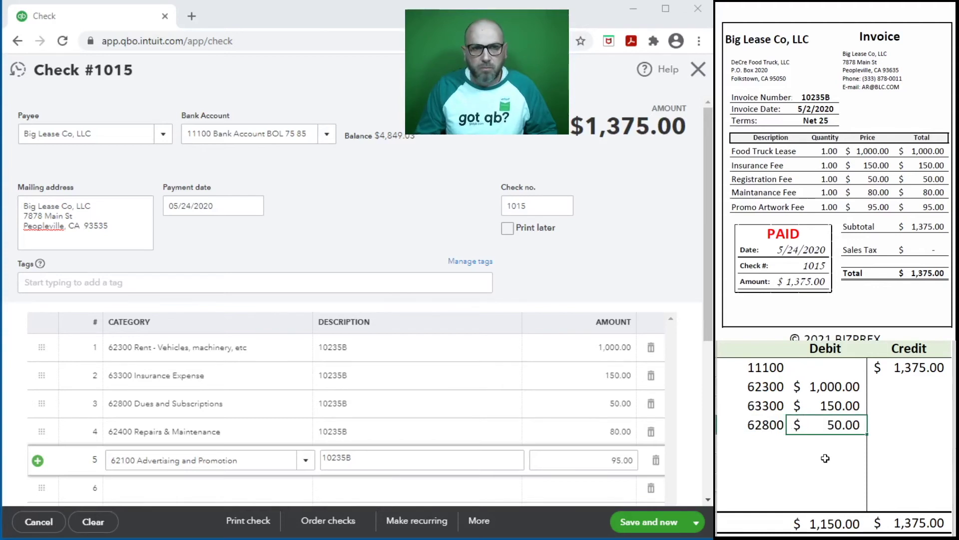
text(6)
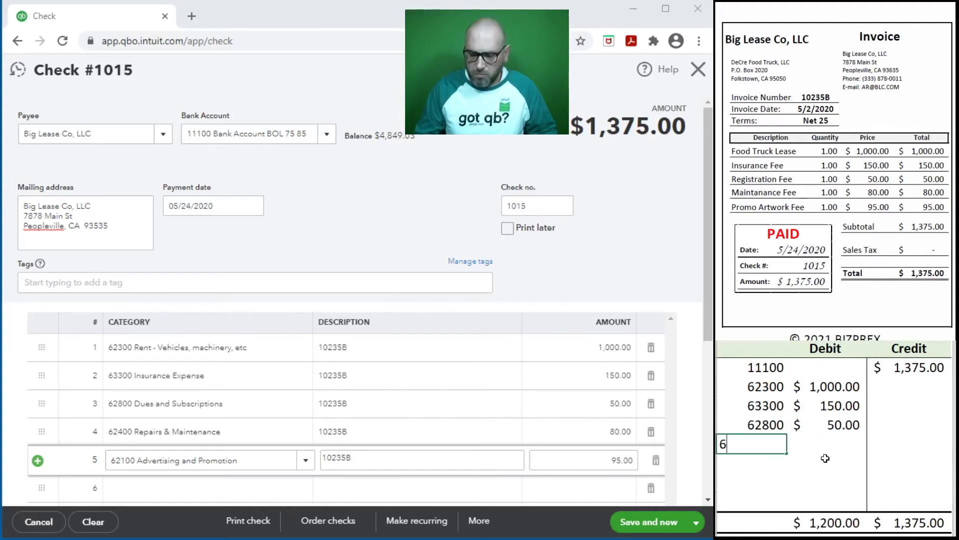
text(2400)
key(Tab)
text(80)
key(Return)
Add a worksheet row for account 62100 with a debit of 95.00
text(62100)
key(Tab)
text(95)
key(Return)
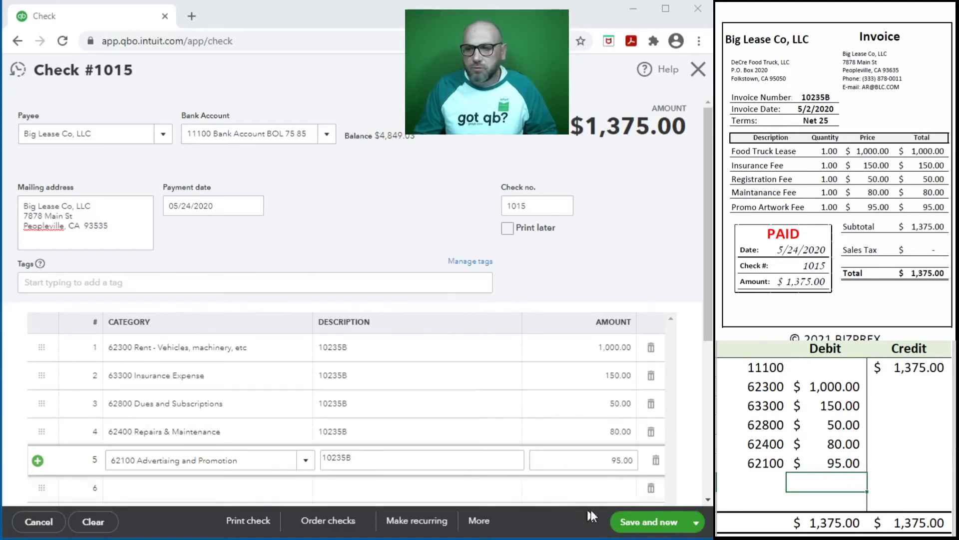
Save the check with a new blank one started, and clear all debit and credit entries from the worksheet
click(630, 525)
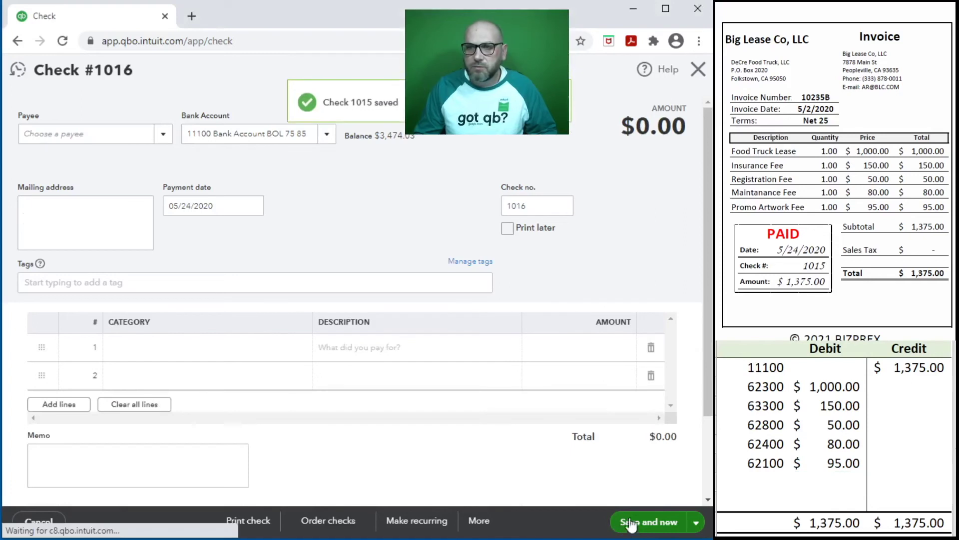
click(827, 481)
drag(889, 463, 744, 370)
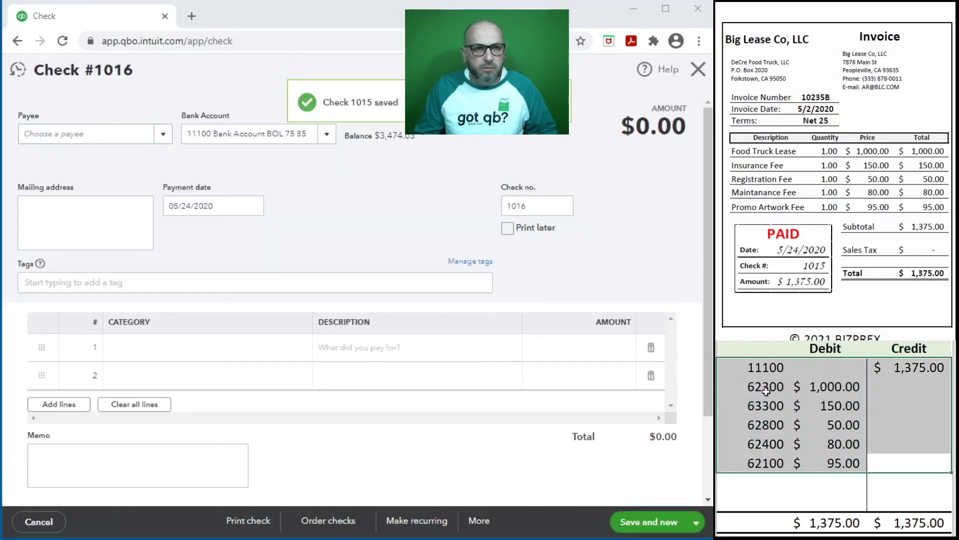
key(Delete)
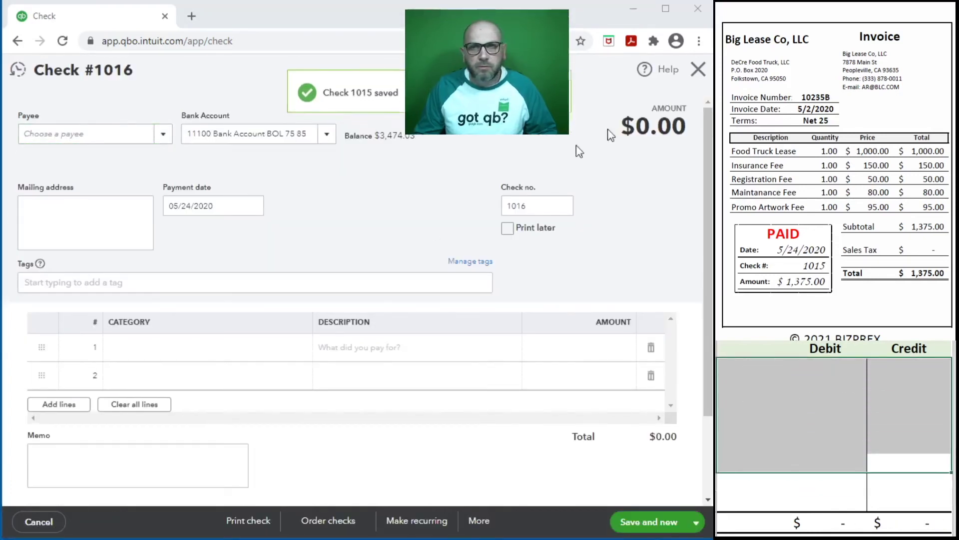
Leave the blank check for the dashboard and bring up the Gas Station on Main St sale receipt for reference
click(698, 70)
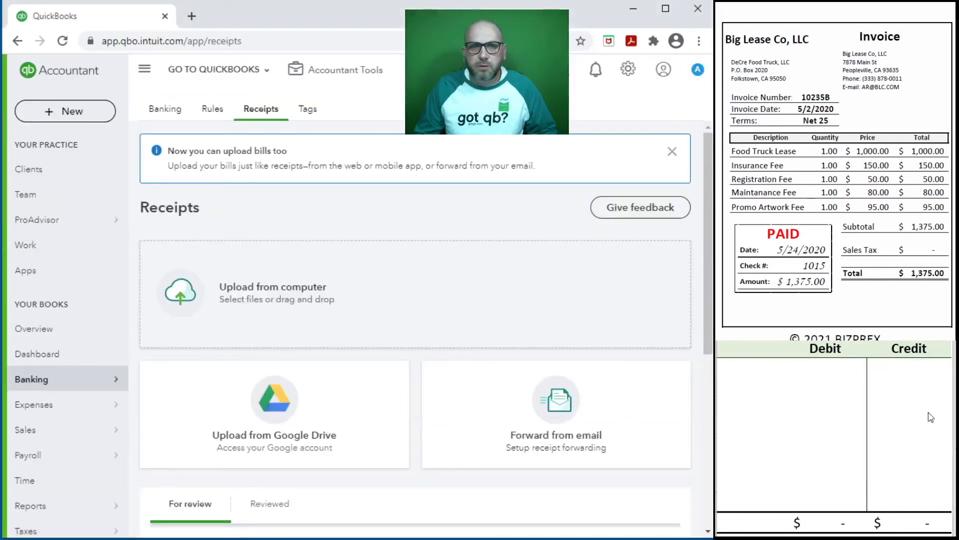
click(56, 356)
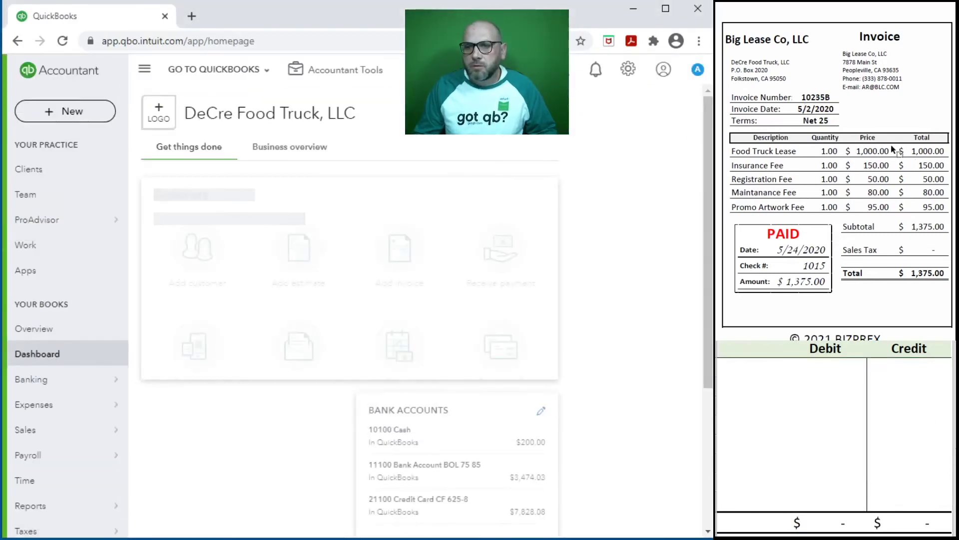
scroll(881, 153, down, 5)
scroll(880, 149, down, 4)
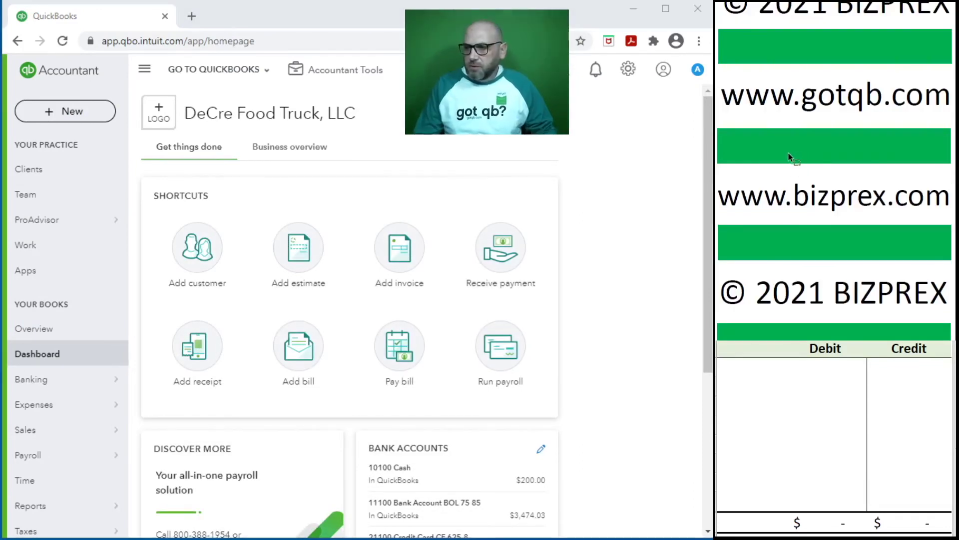
scroll(787, 155, down, 8)
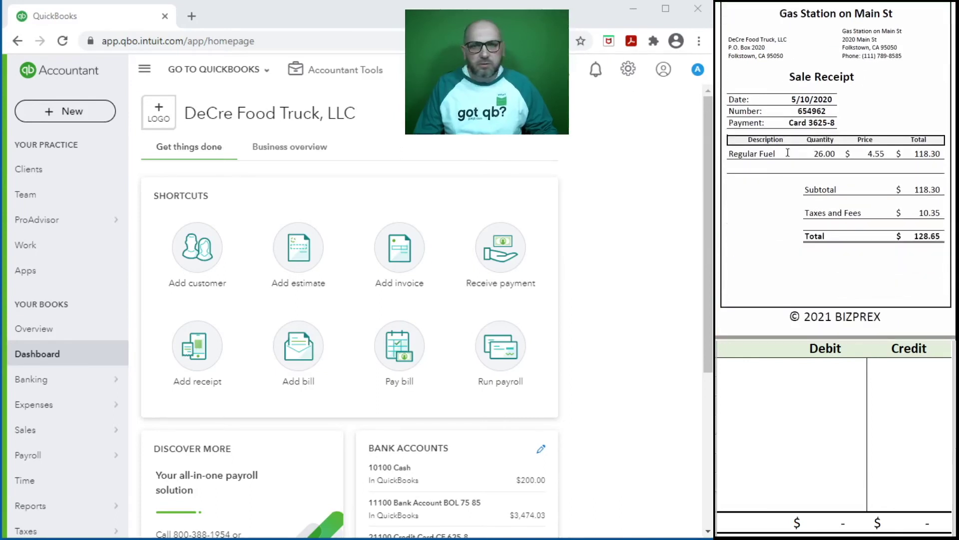
Go to the Receipts page, reload it, and open the uploaded 05/10/2020 receipt for 128.65 for review
click(201, 357)
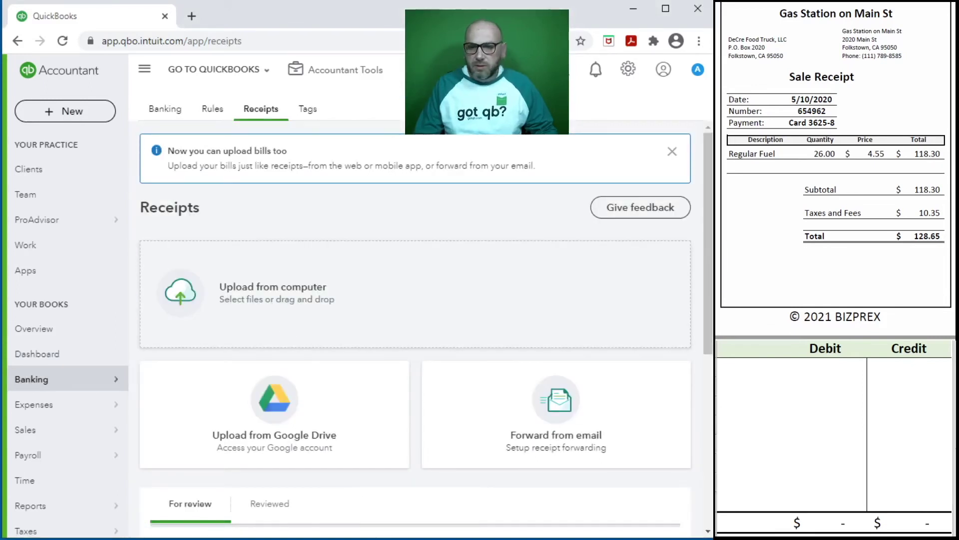
drag(499, 300, 317, 306)
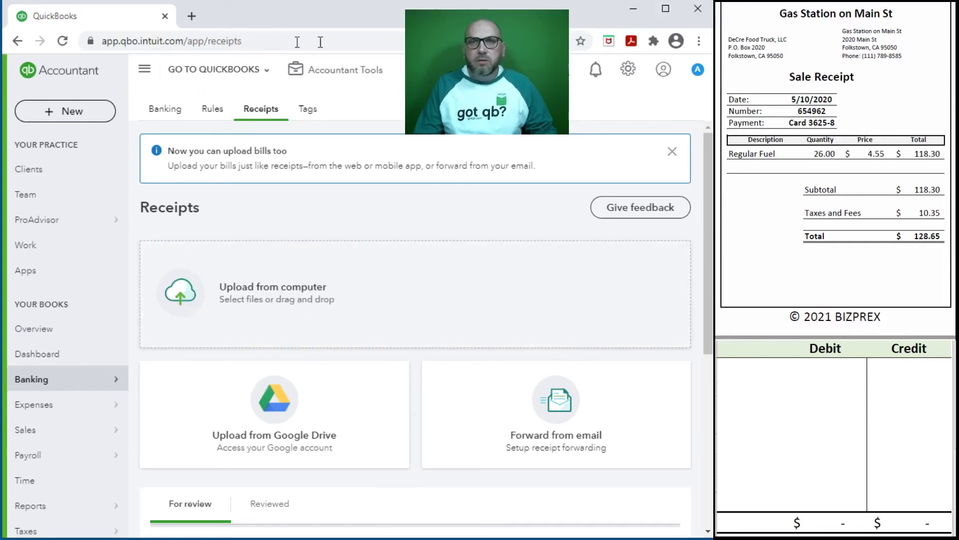
click(62, 43)
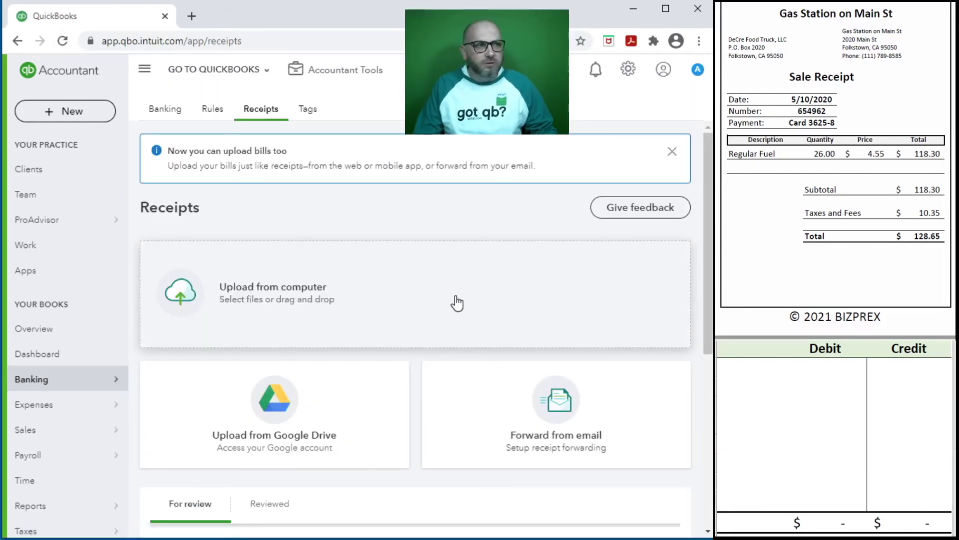
scroll(443, 330, down, 4)
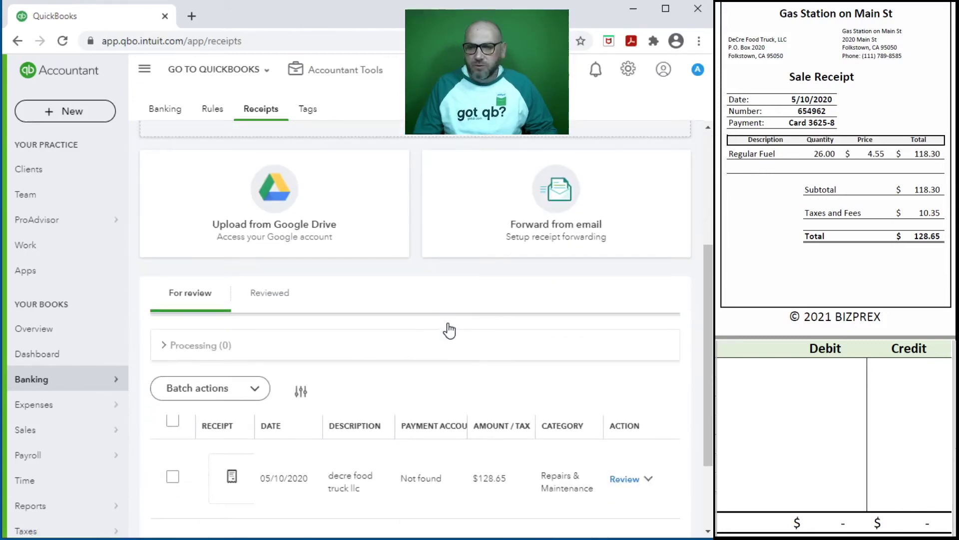
click(625, 483)
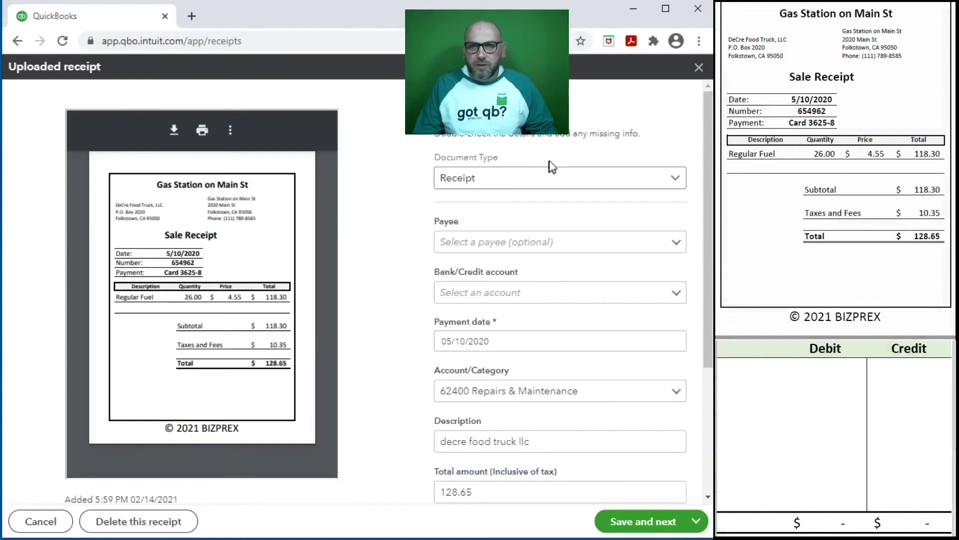
Keep the uploaded document's type as Receipt and set its payee to Gas Station on Main St
click(471, 188)
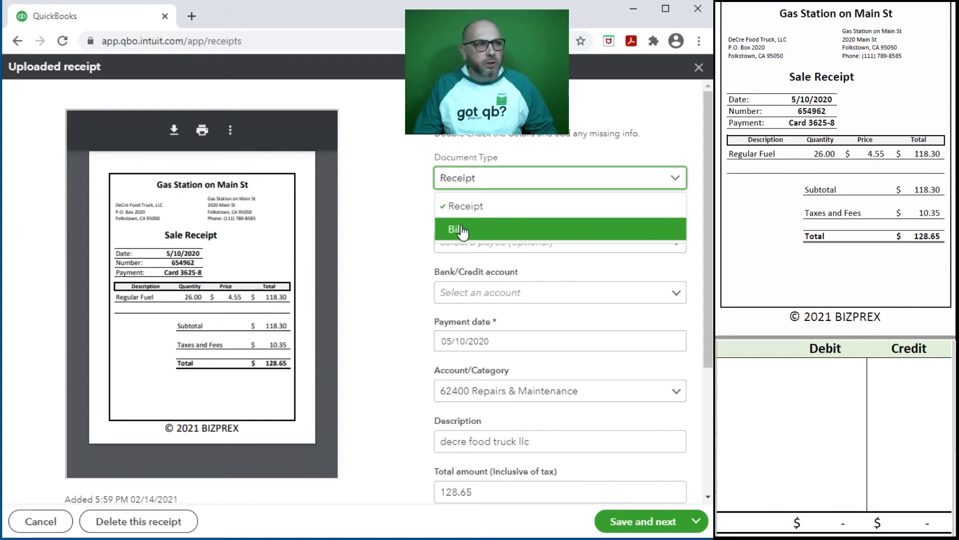
click(493, 208)
click(471, 245)
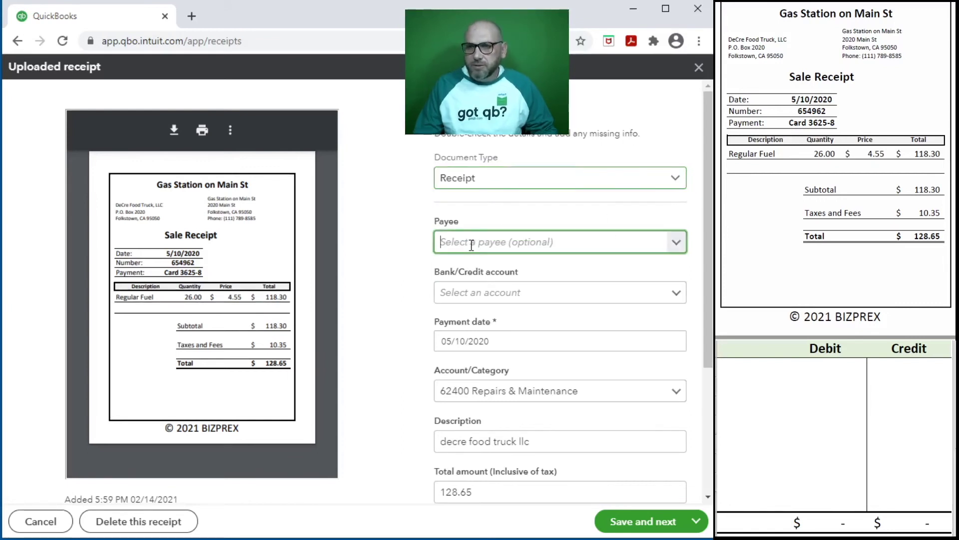
text(gas)
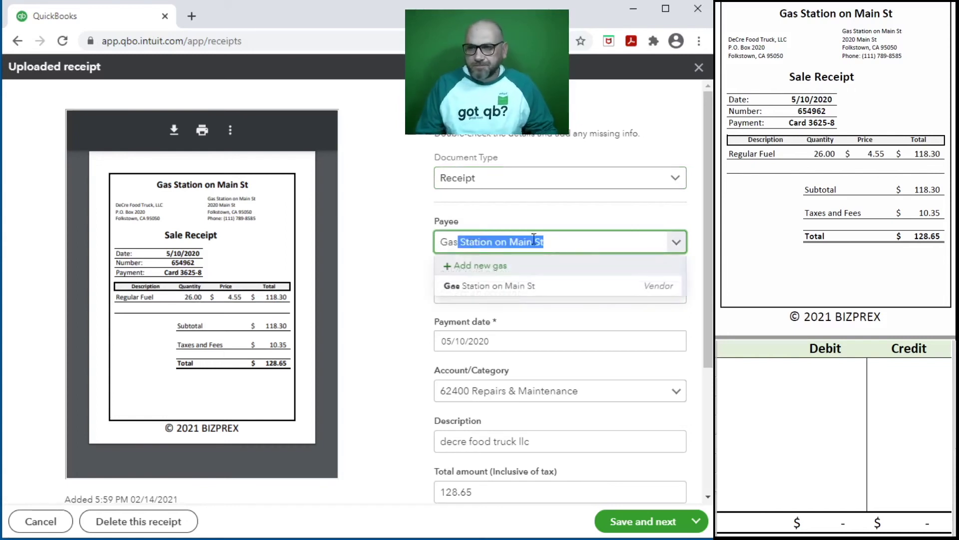
click(537, 288)
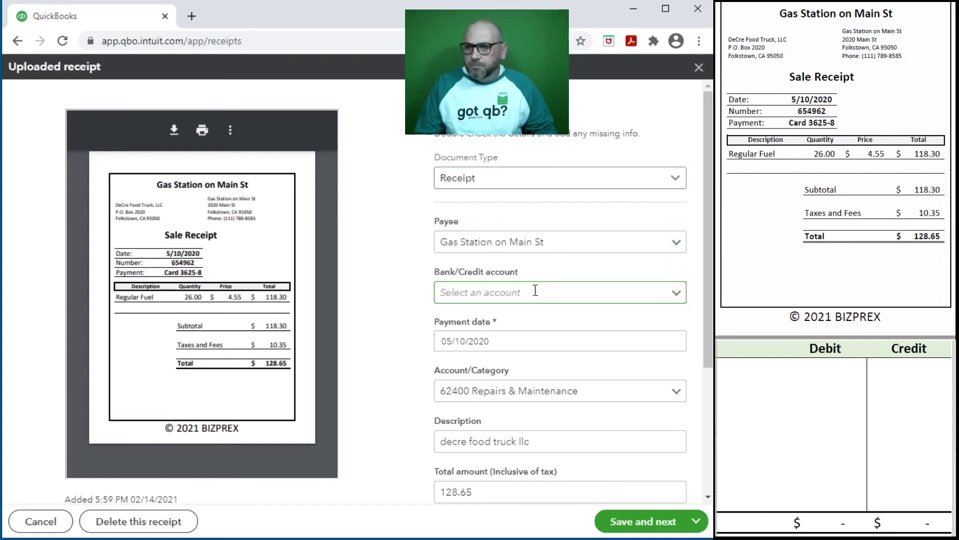
Set the receipt's bank/credit account to the 21100 Credit Card account, keeping the payment date 05/10/2020
click(673, 300)
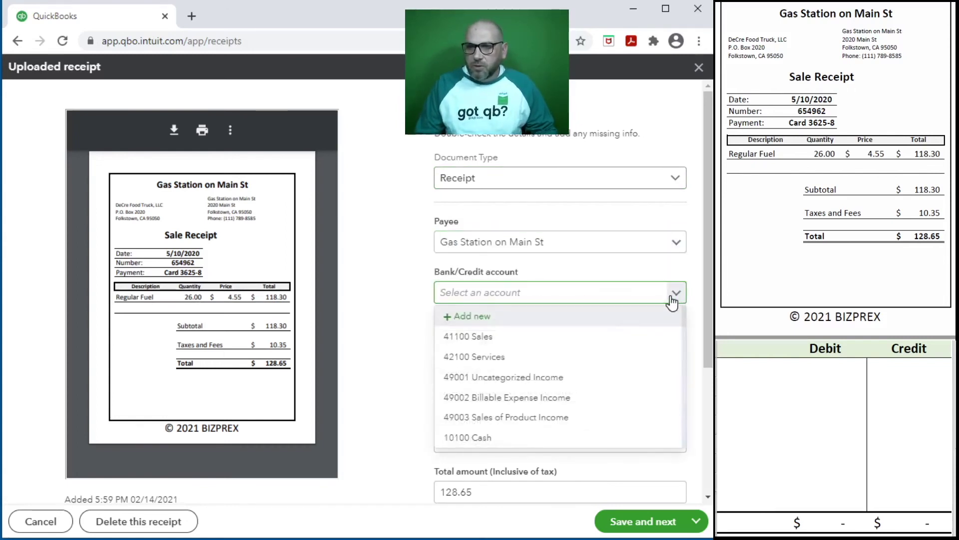
click(621, 294)
text(Cred)
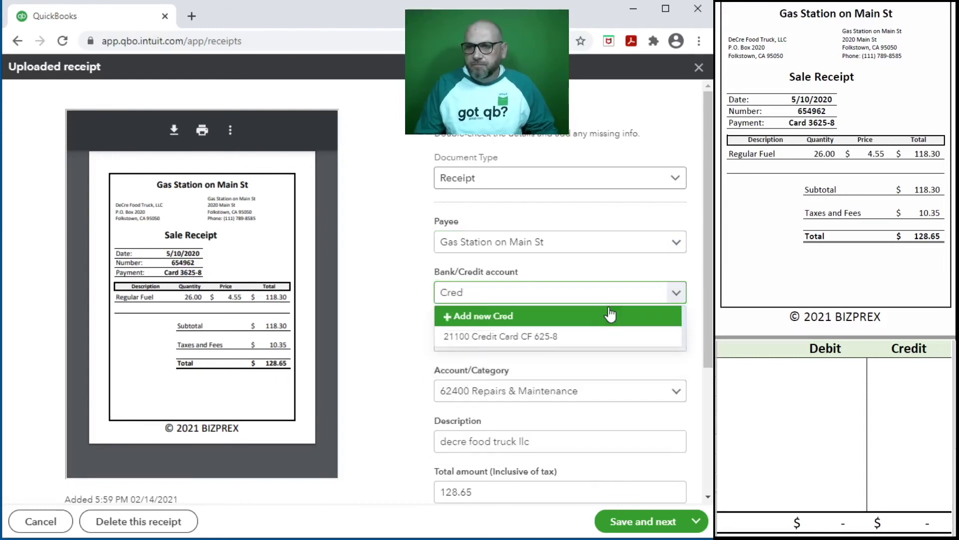
click(576, 337)
click(548, 339)
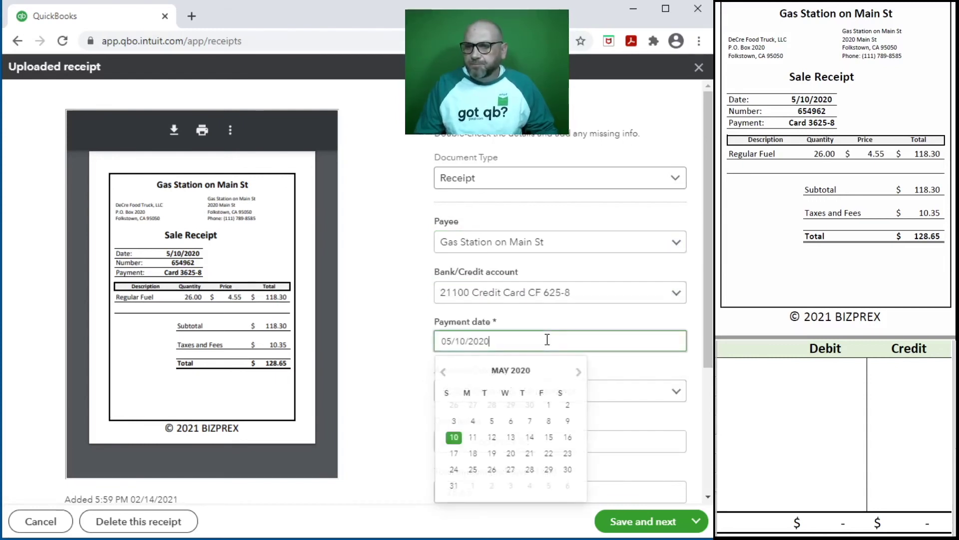
click(347, 382)
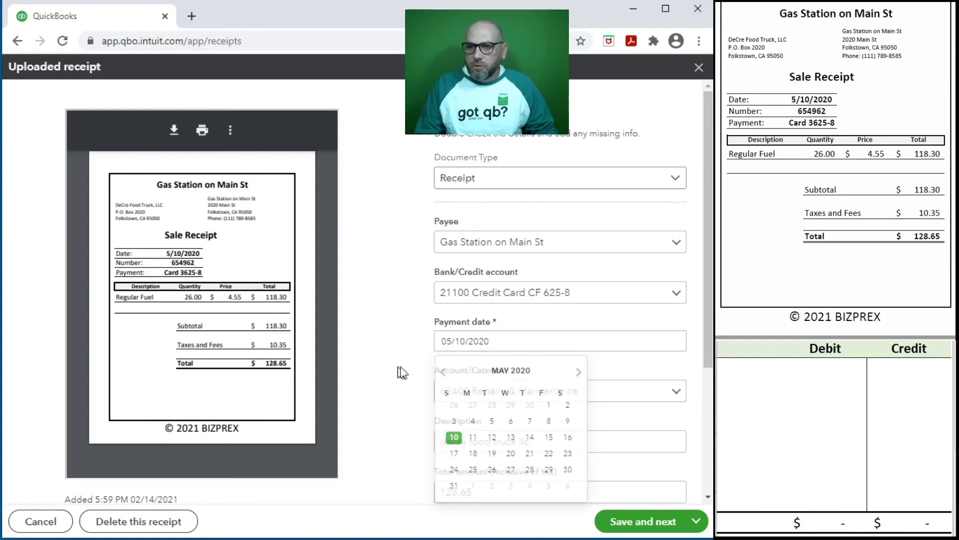
Change the receipt's account/category to 63200 Truck Expense - Fuel
click(475, 391)
key(ctrl+a)
text(Fu)
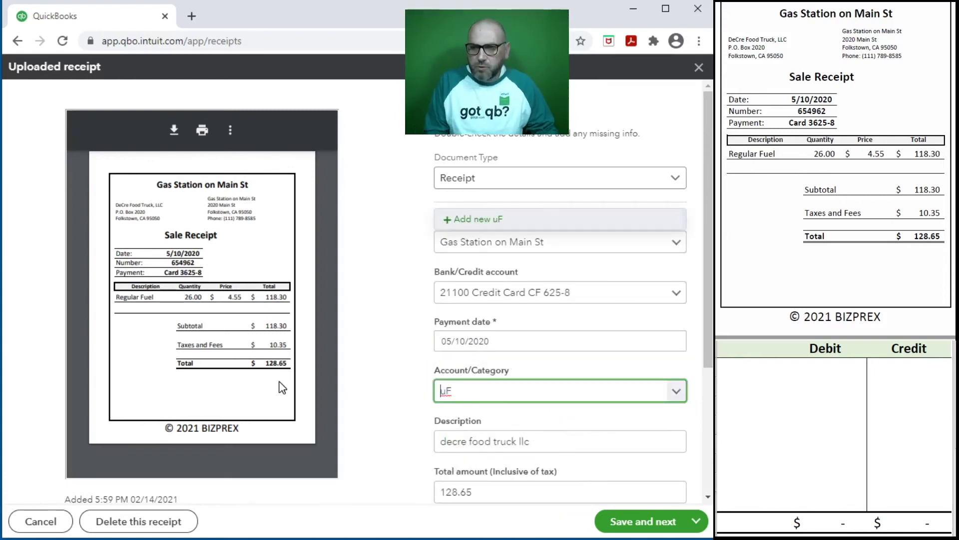
key(ctrl+a)
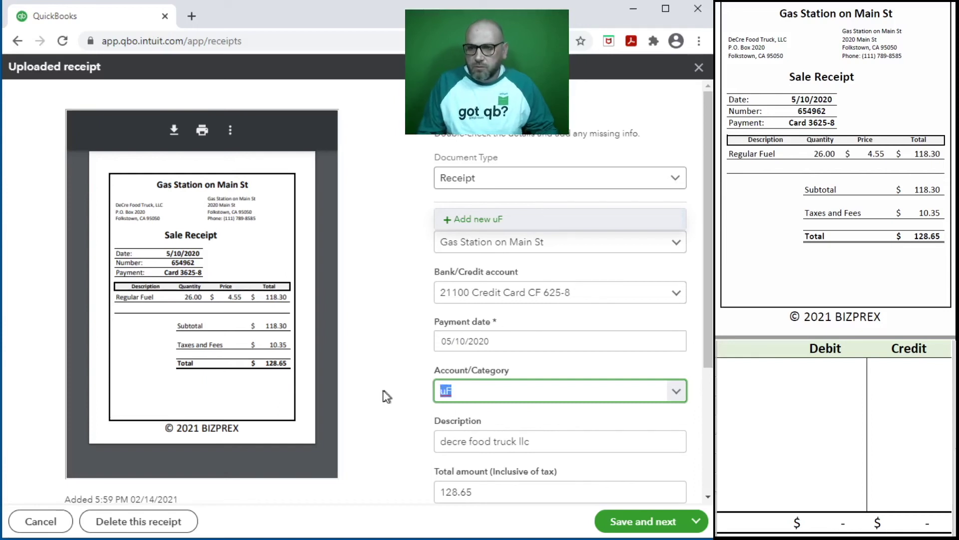
text(F)
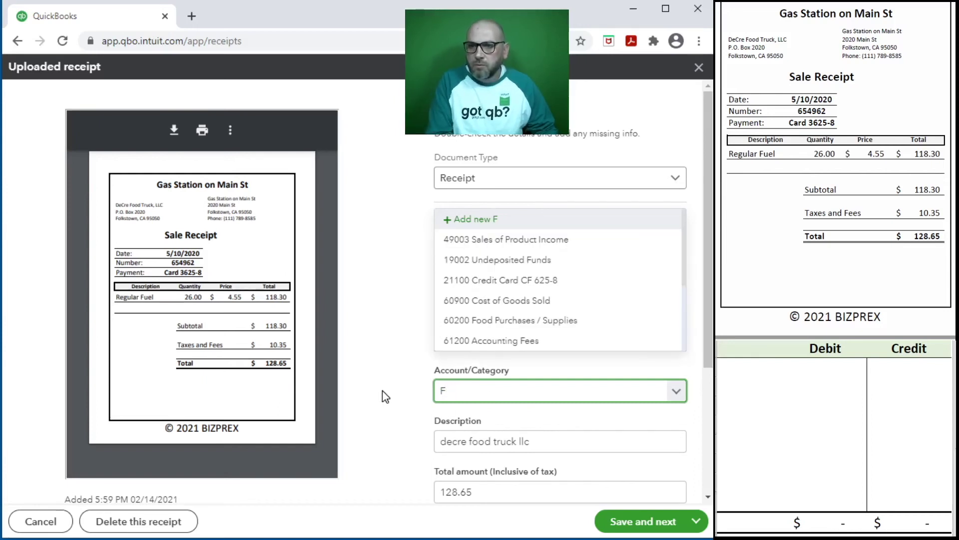
text(ue)
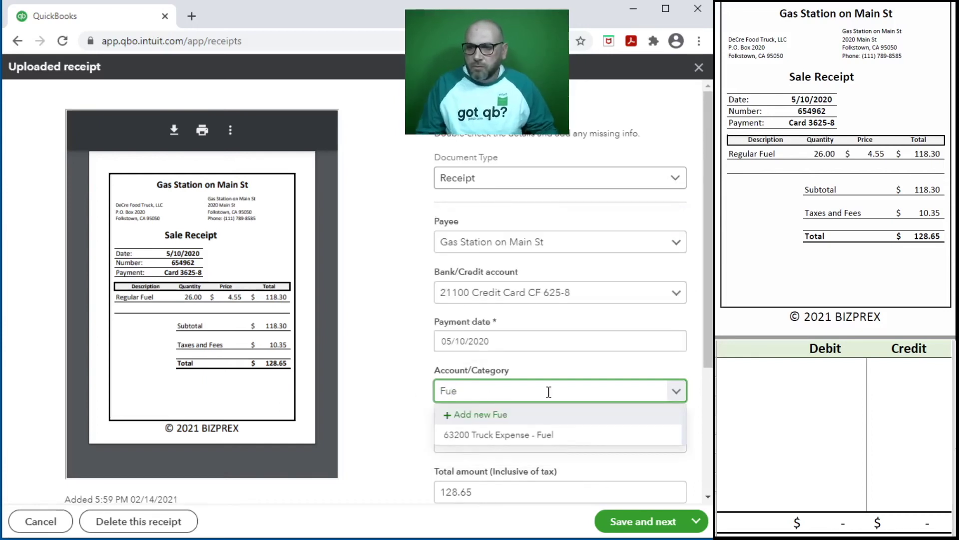
click(530, 432)
Replace the description with the number printed on the sale receipt and copy that number into the memo
drag(582, 437, 344, 443)
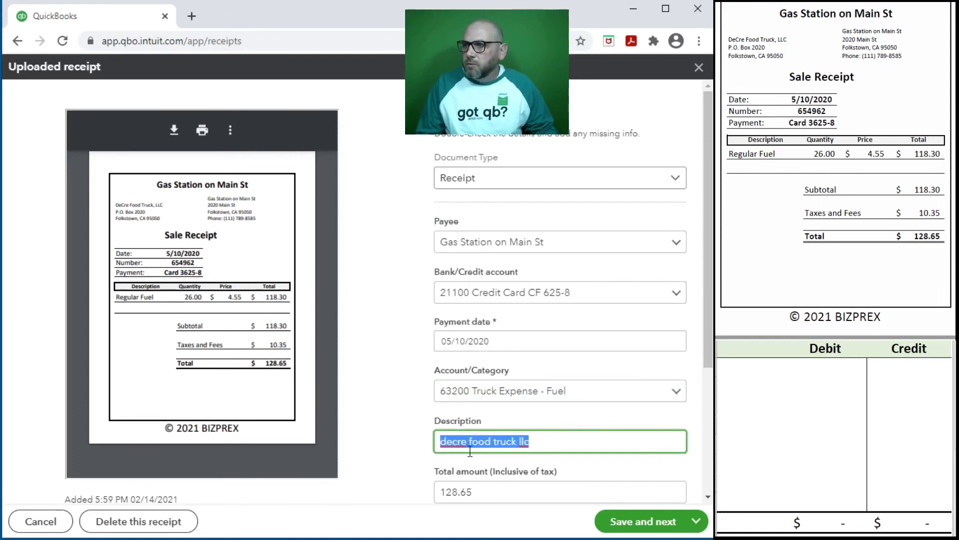
text(654962)
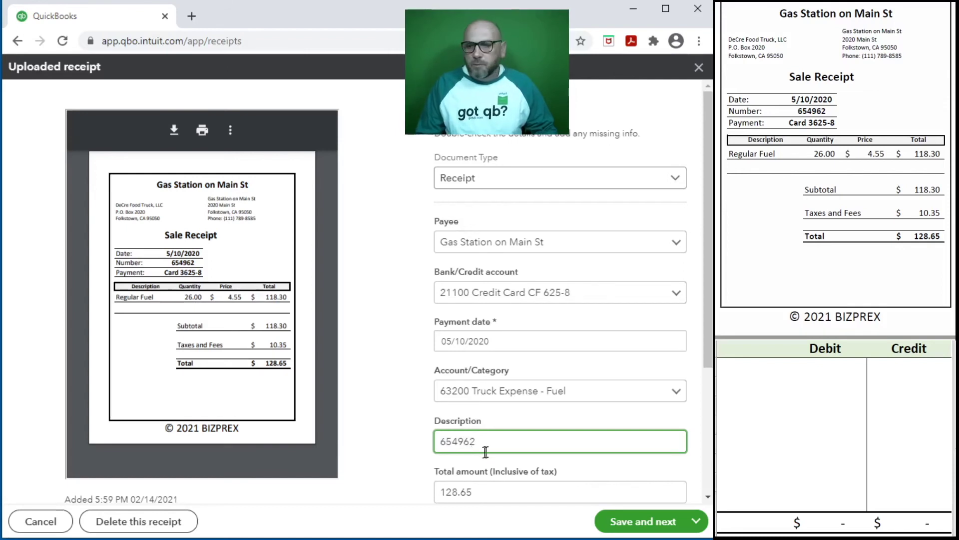
key(Tab)
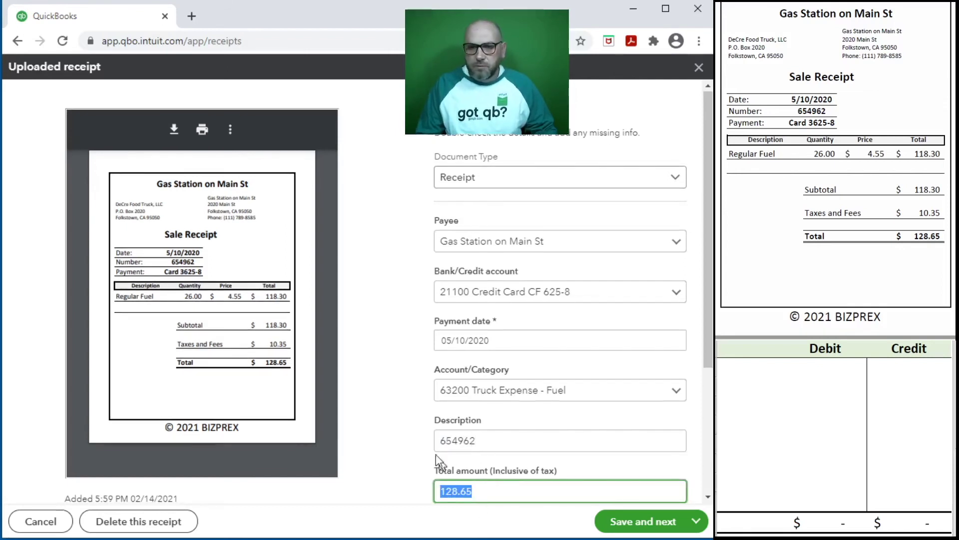
scroll(398, 445, down, 3)
key(shift+Tab)
key(ctrl+c)
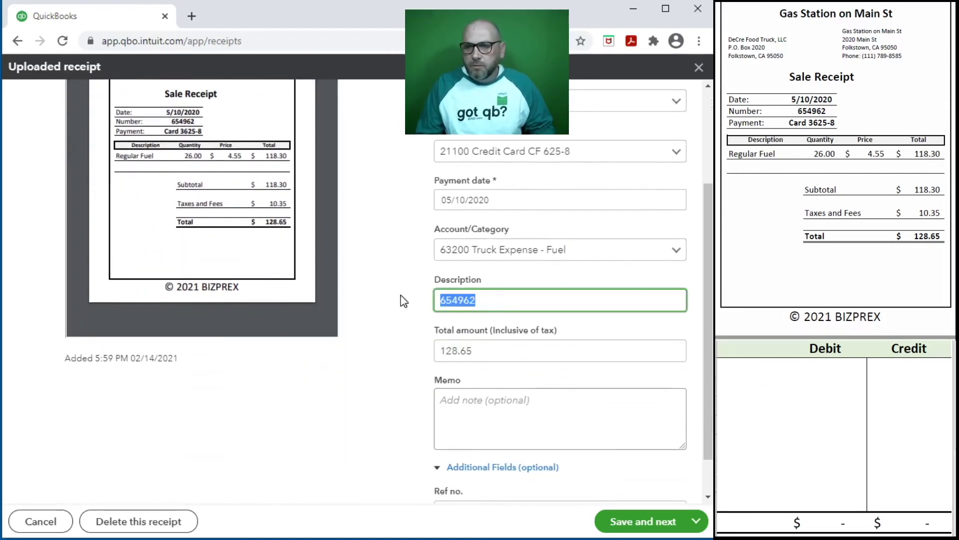
click(490, 404)
key(ctrl+v)
scroll(327, 405, up, 3)
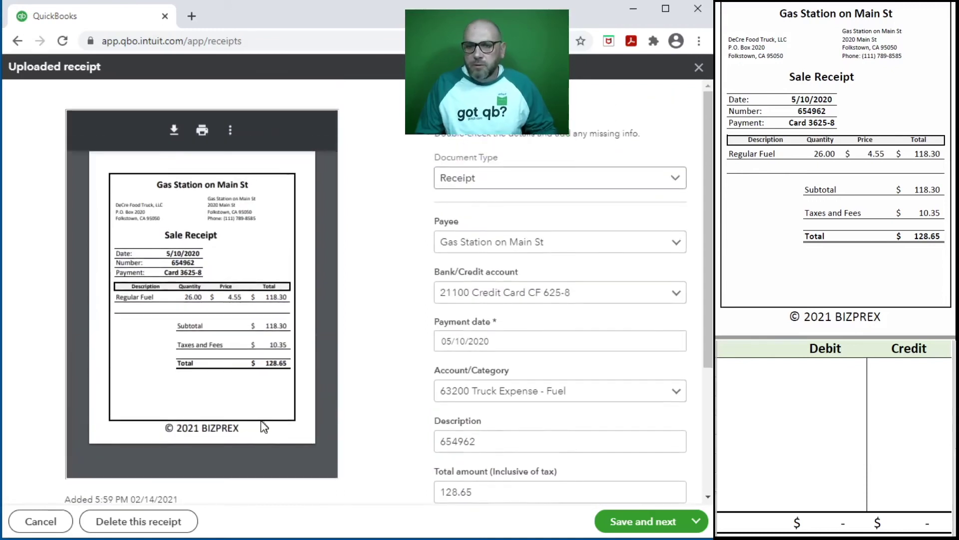
Add a worksheet row for account 63200 with a debit of 128.65
click(758, 370)
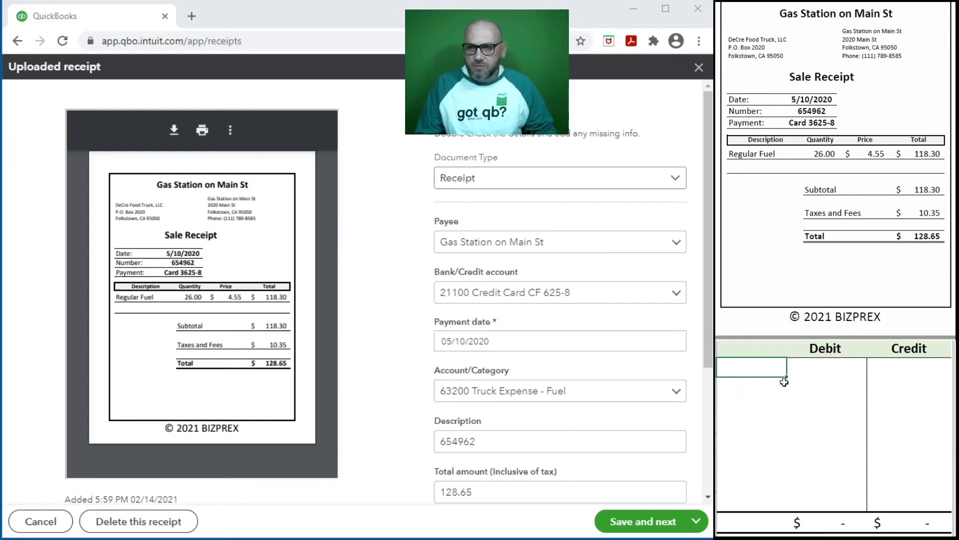
text(63200)
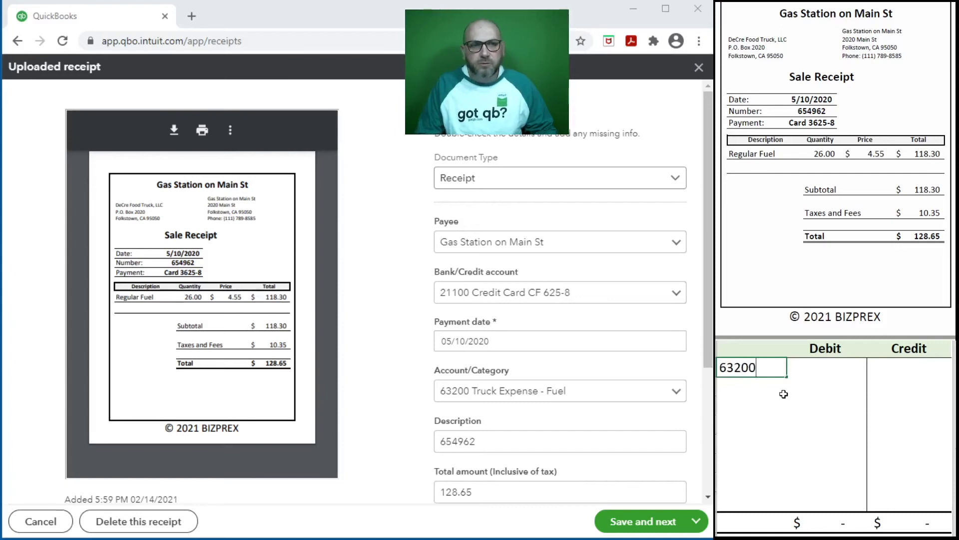
key(Tab)
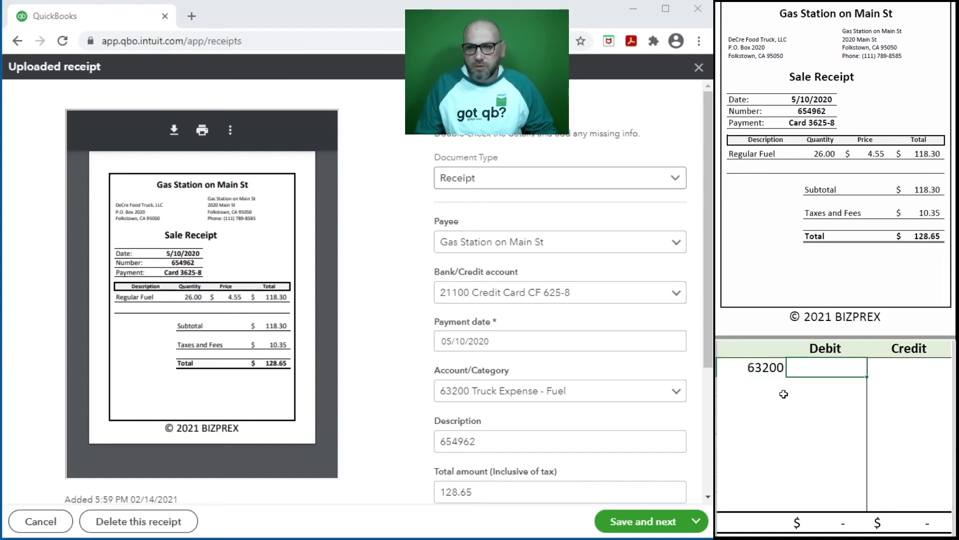
text(128.65)
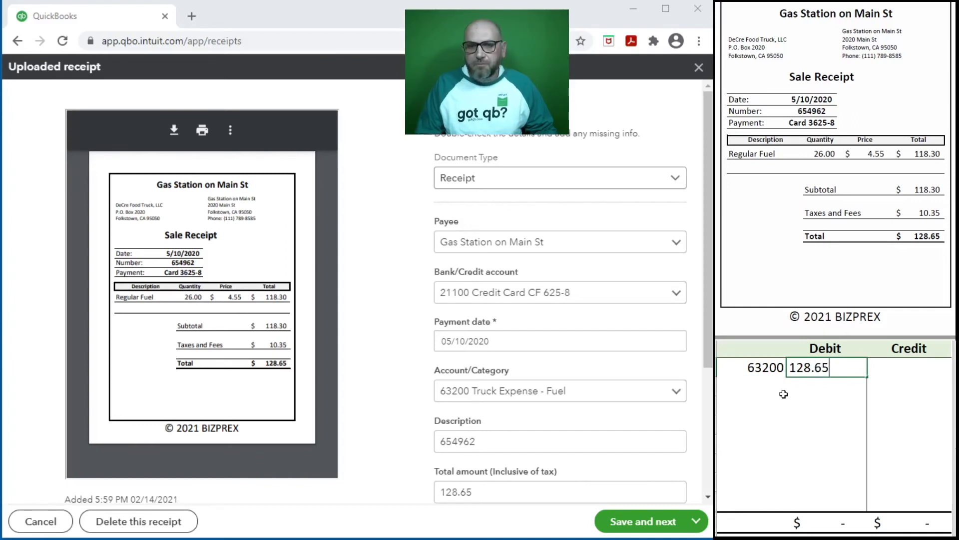
key(Return)
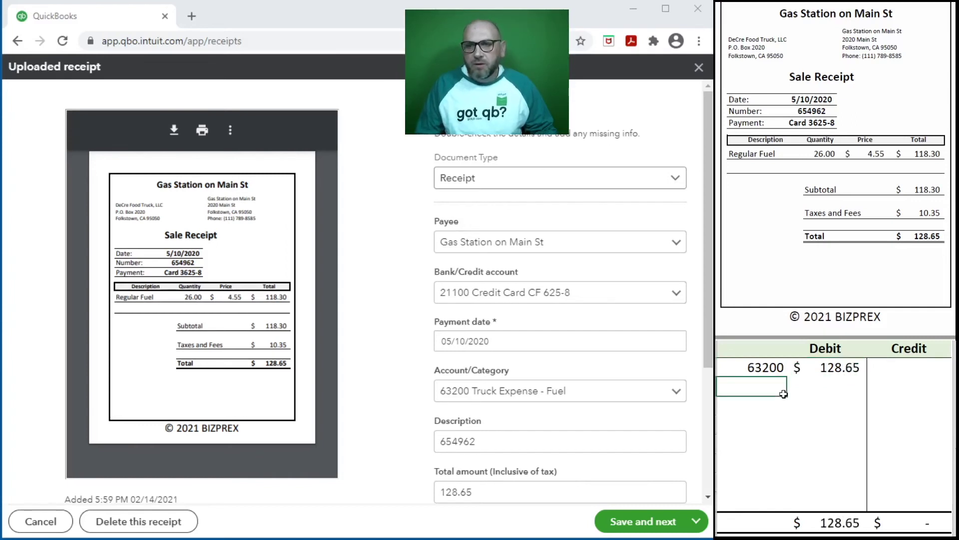
Add a worksheet row for account 21100 with a credit of 128.65
key(BackSpace)
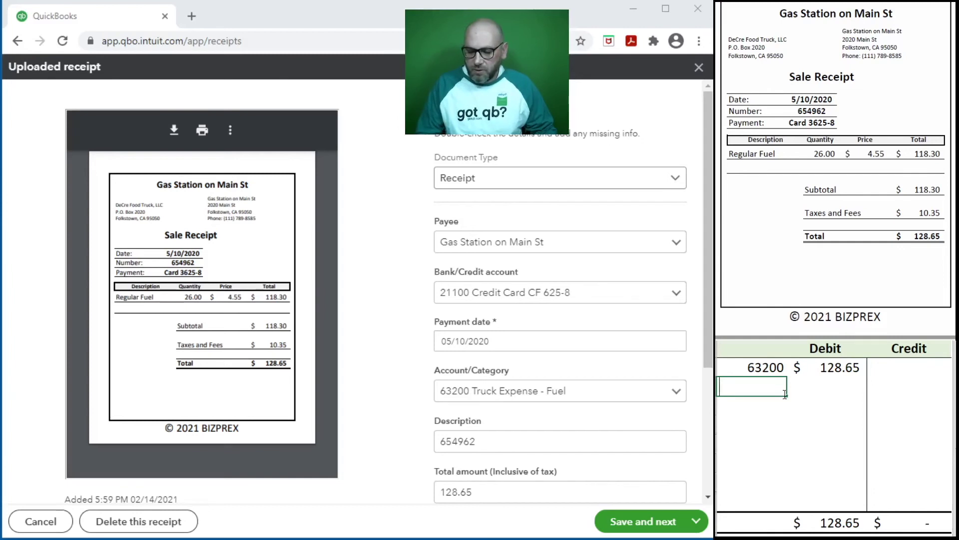
text(21100)
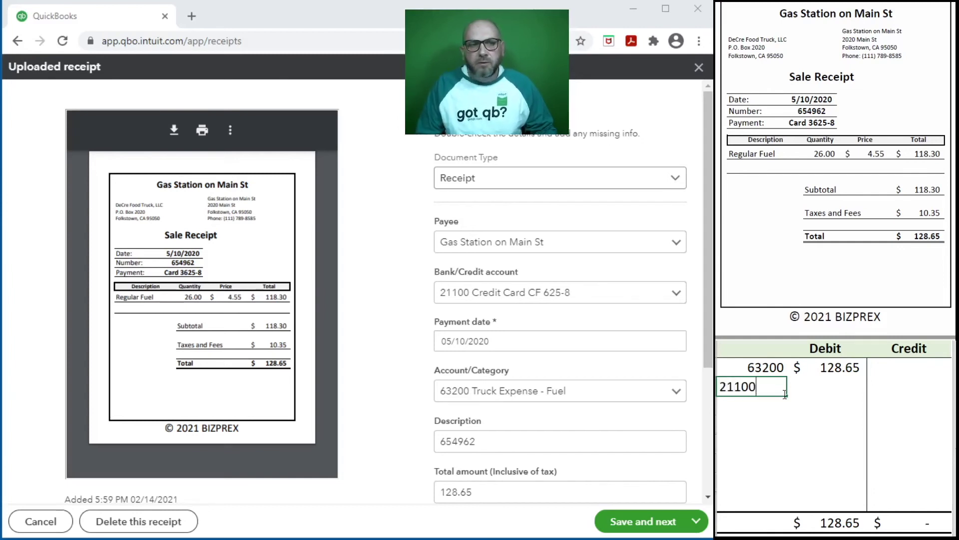
key(Tab)
key(Tab)
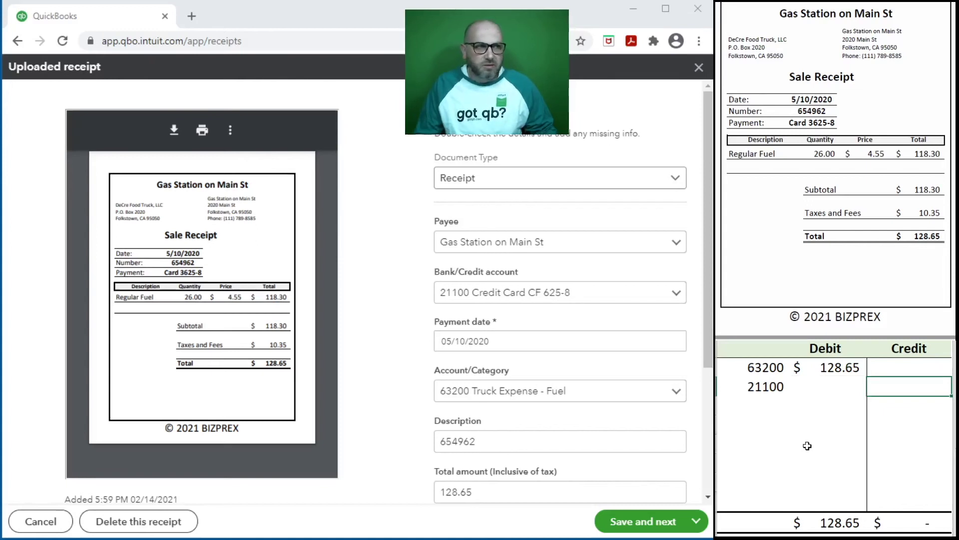
text(128.65)
key(Return)
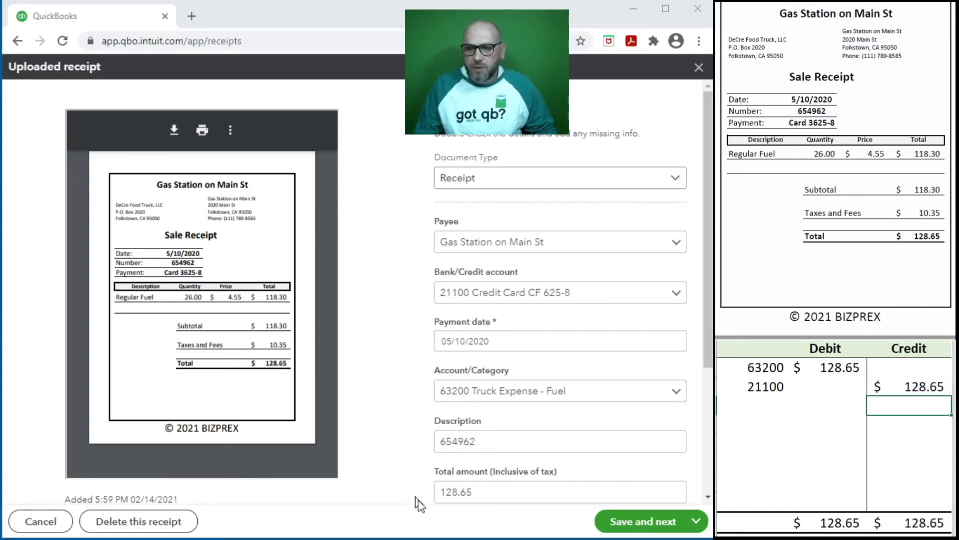
Save the reviewed receipt as a new expense and clear all debit and credit entries from the worksheet
scroll(459, 480, down, 5)
scroll(460, 450, up, 4)
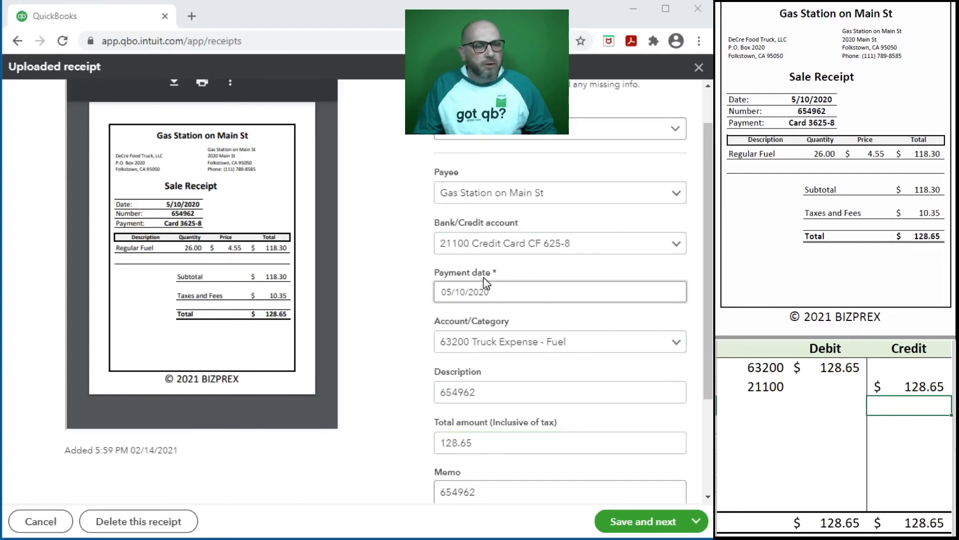
scroll(485, 284, up, 1)
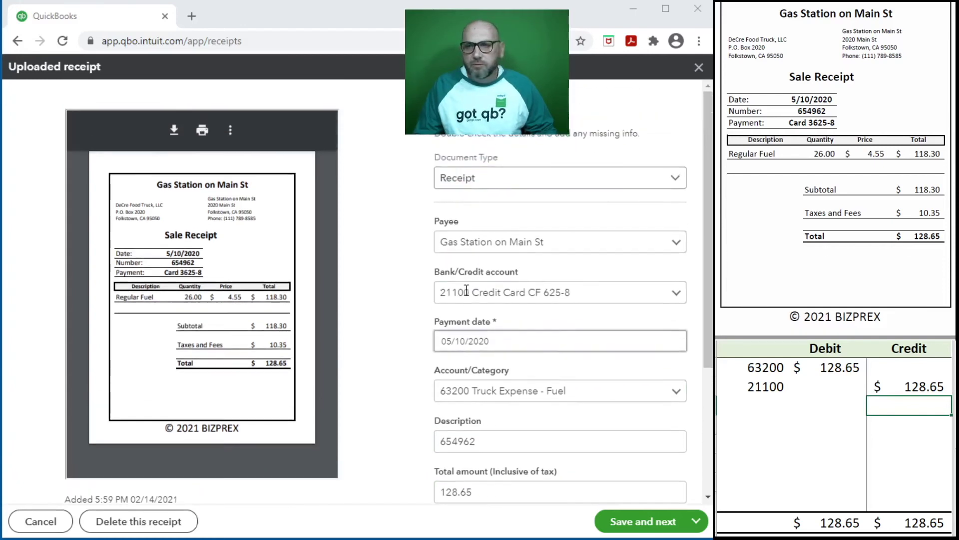
click(629, 529)
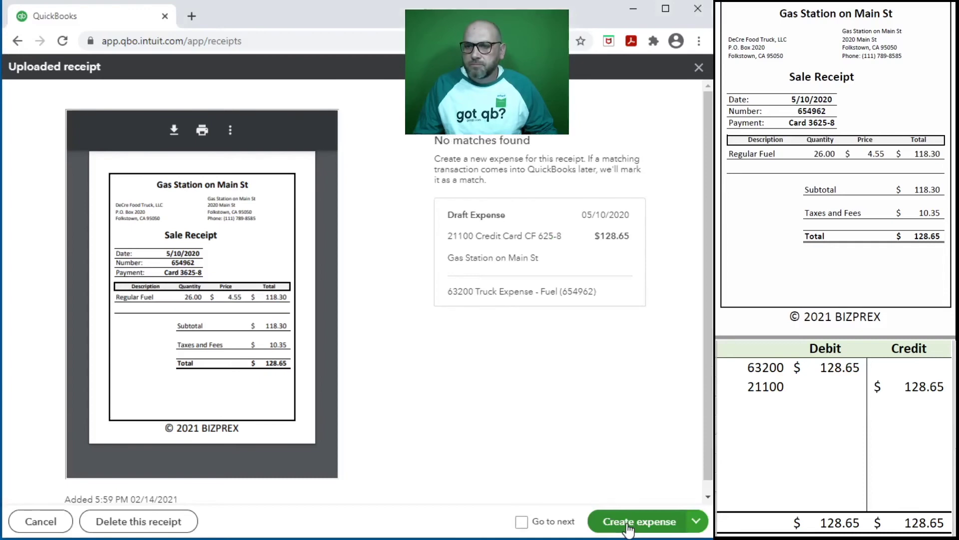
click(627, 525)
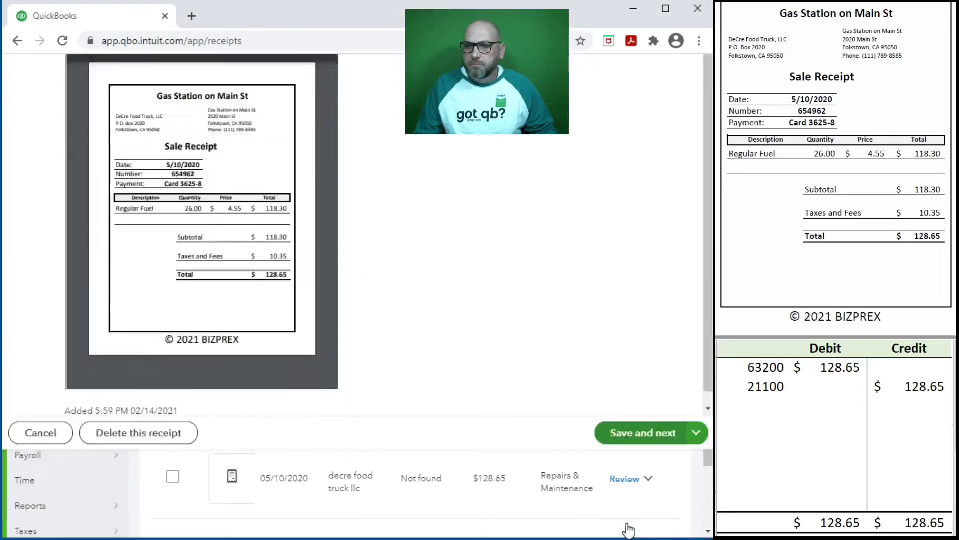
drag(879, 391, 743, 375)
key(Delete)
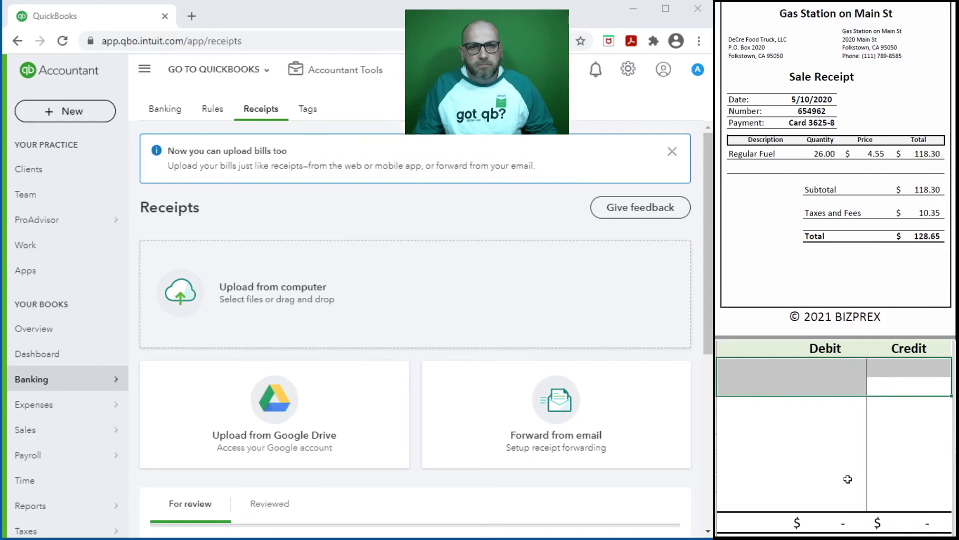
Bring up the 5/25/2020 Gas Station on Main St sale receipt for reference and upload its file from the computer for review
scroll(781, 157, down, 8)
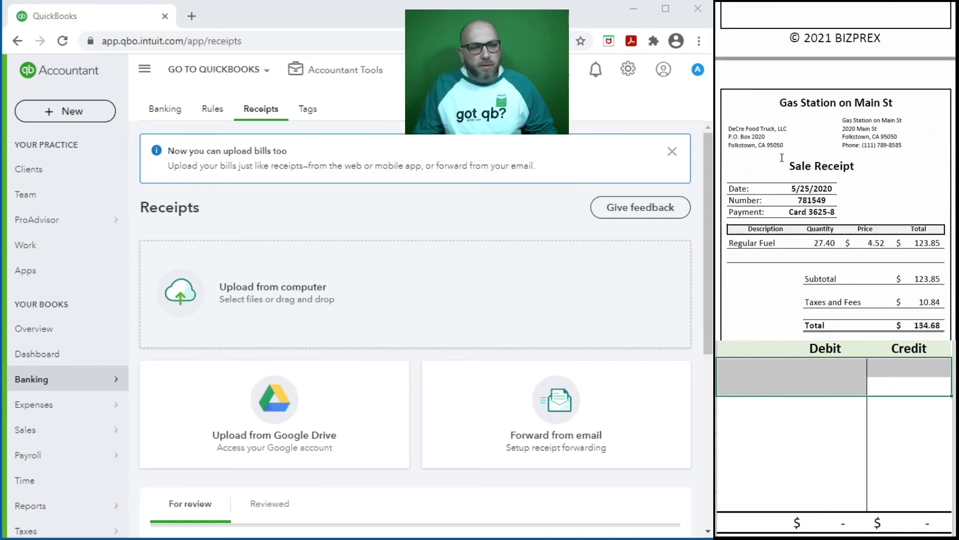
scroll(783, 158, down, 3)
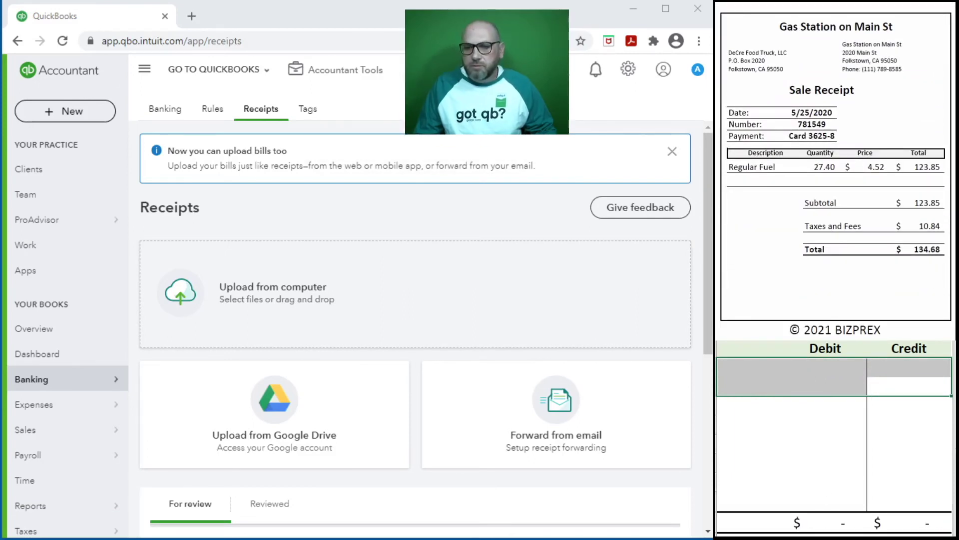
drag(299, 537, 268, 307)
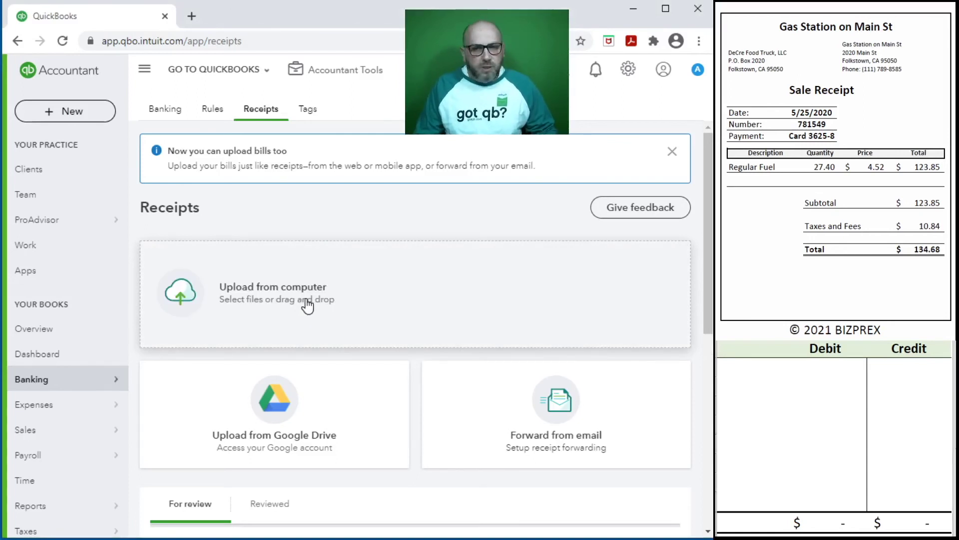
scroll(365, 395, down, 3)
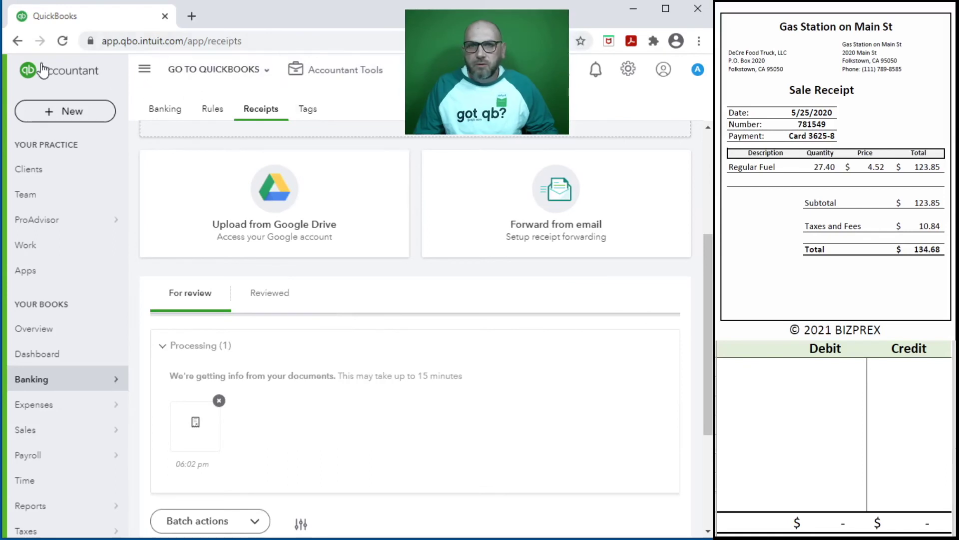
Refresh the receipts list and open the processed 05/25/2020 receipt for review, with Receipt as its document type
click(62, 41)
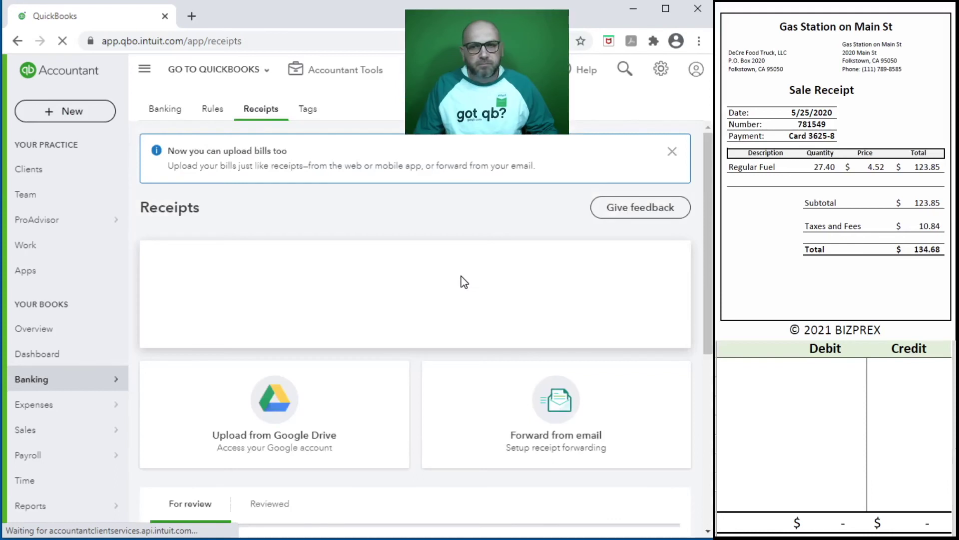
scroll(464, 282, down, 6)
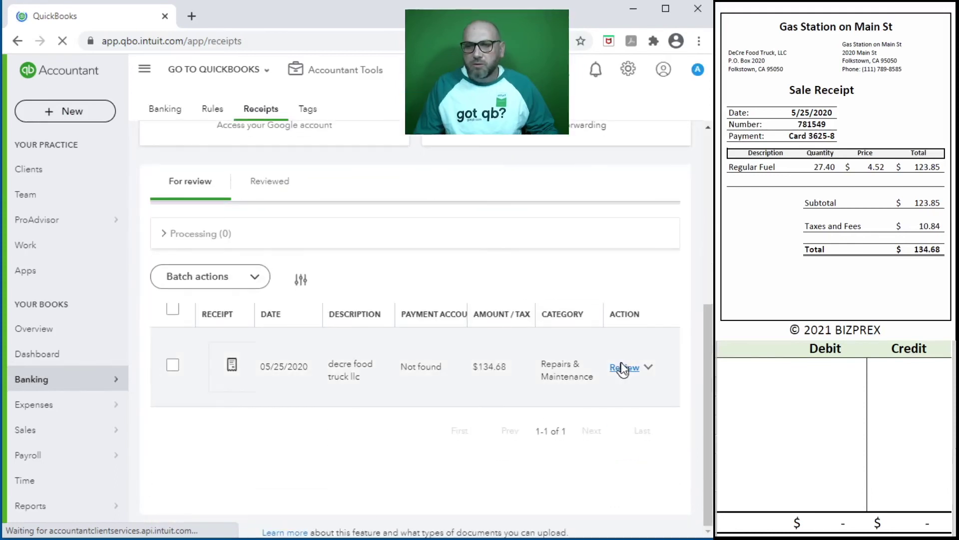
click(624, 367)
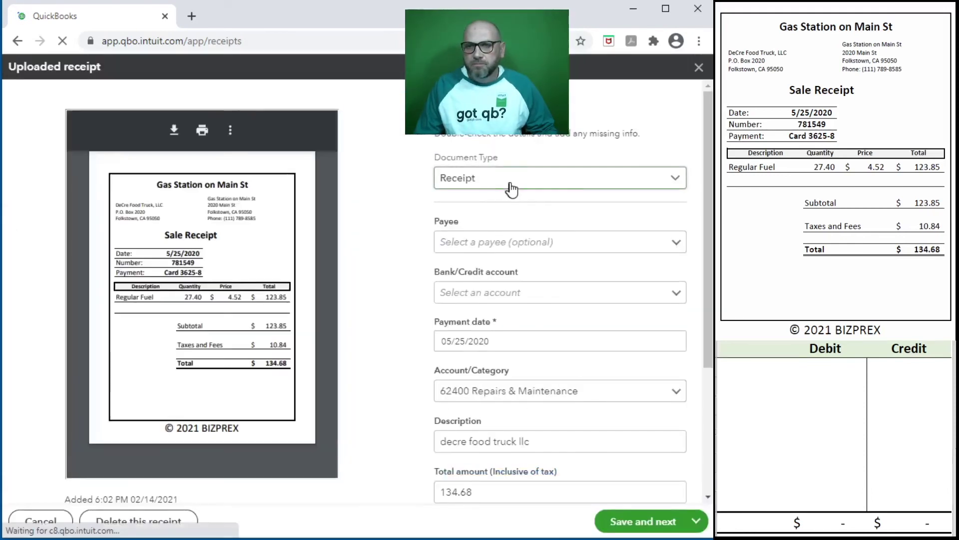
click(511, 187)
click(481, 212)
Set the receipt's payee to Gas Station on Main St and its bank/credit account to the 21100 Credit Card account
click(480, 239)
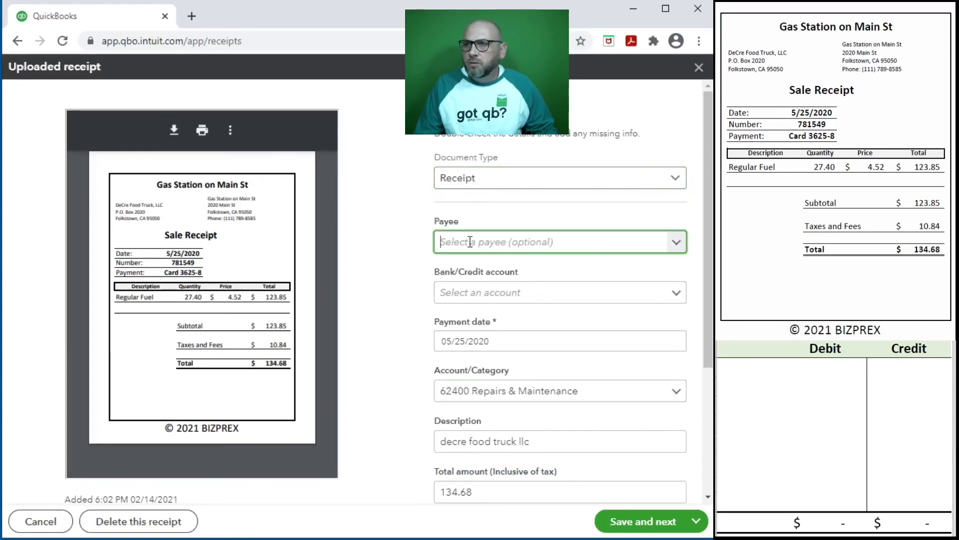
text(gas)
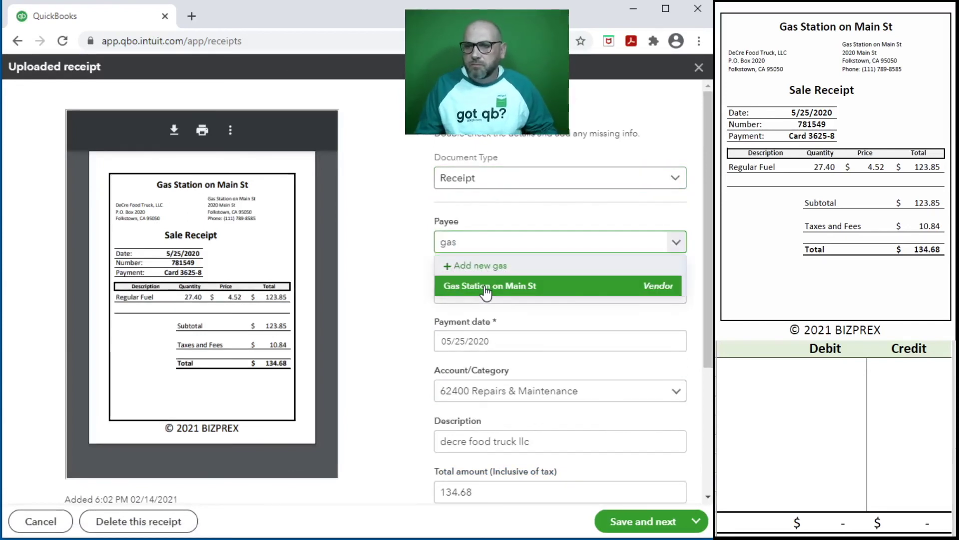
click(491, 286)
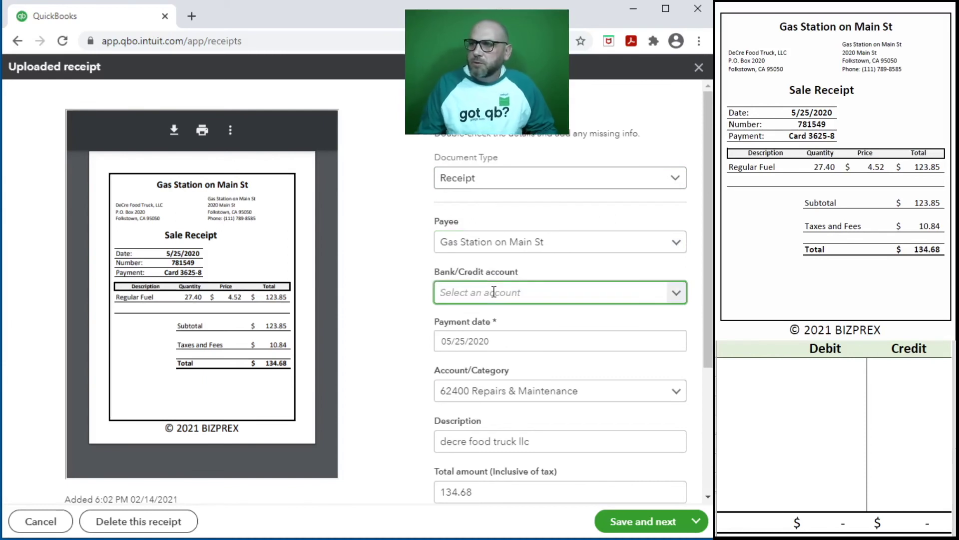
text(cred)
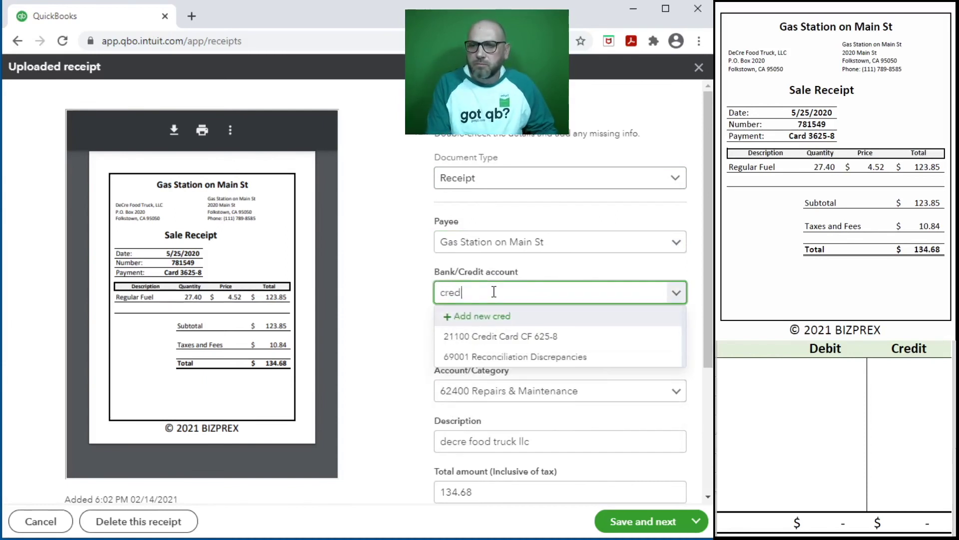
click(518, 336)
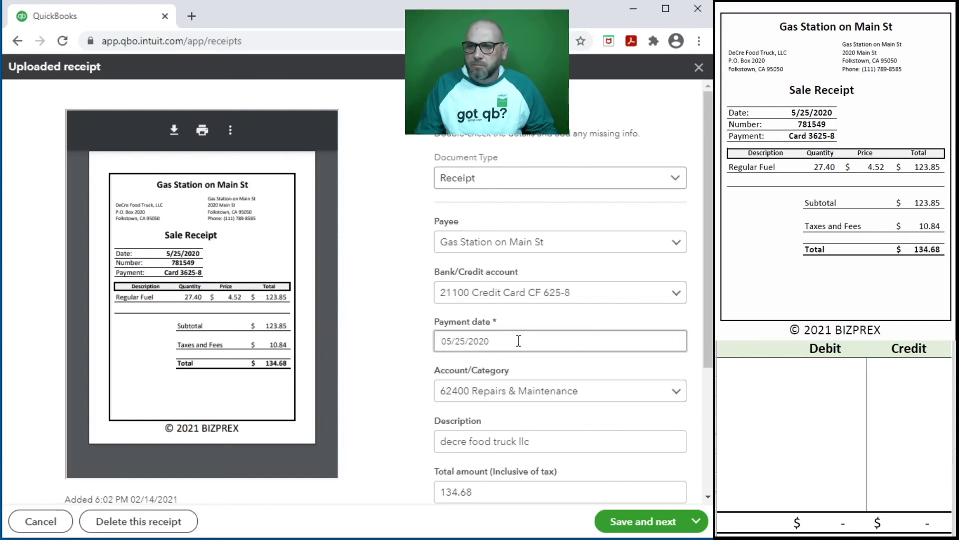
Set the receipt's account/category to 63200 Truck Expense - Fuel
click(514, 390)
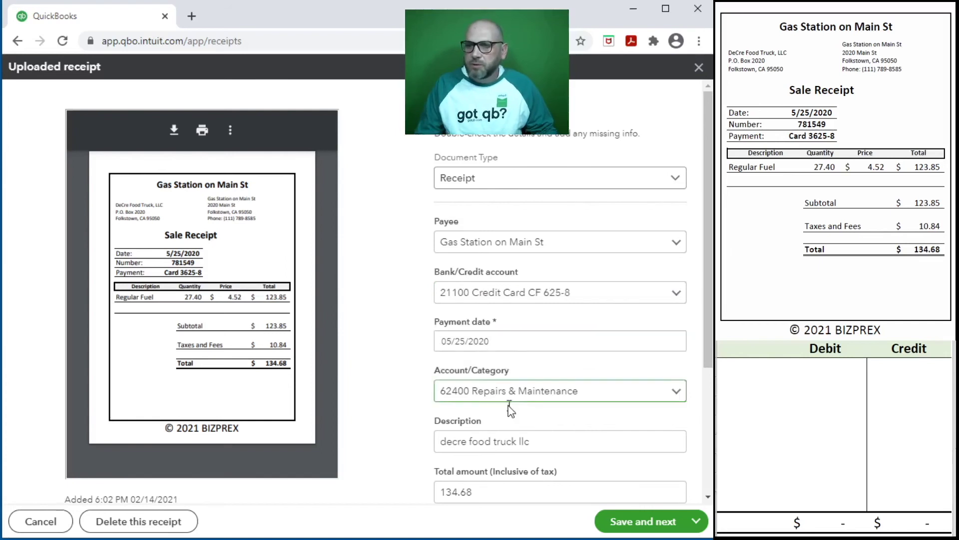
drag(580, 390, 445, 391)
drag(345, 385, 241, 353)
text(F)
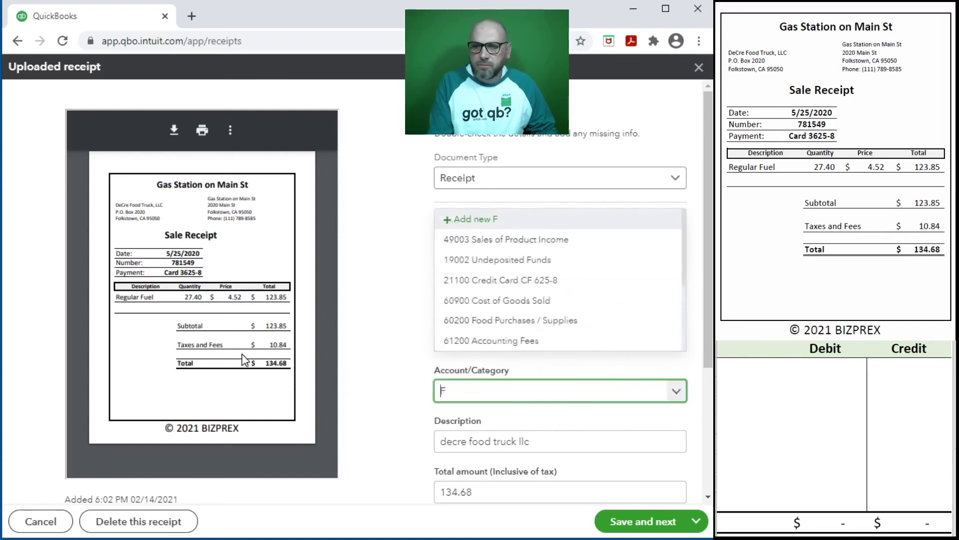
drag(474, 391, 435, 392)
text(u)
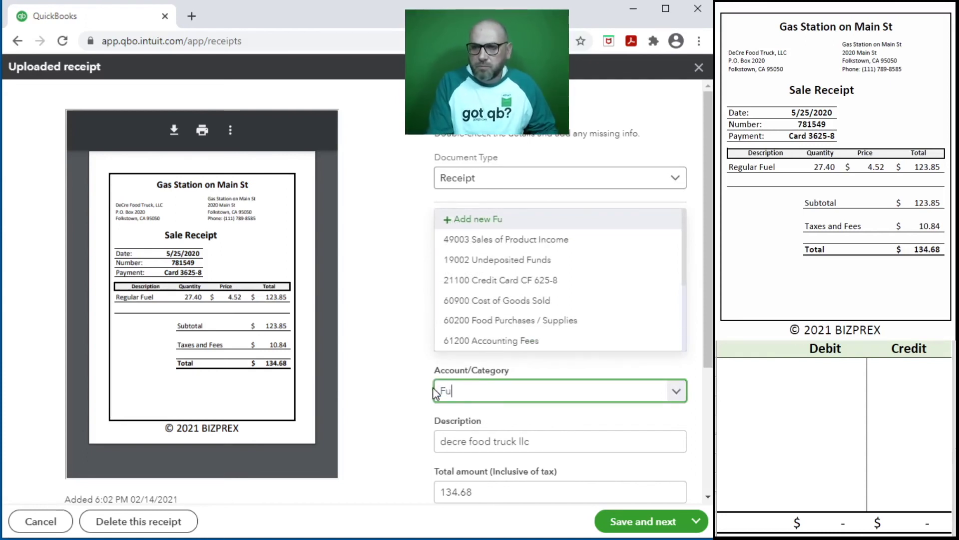
text(e)
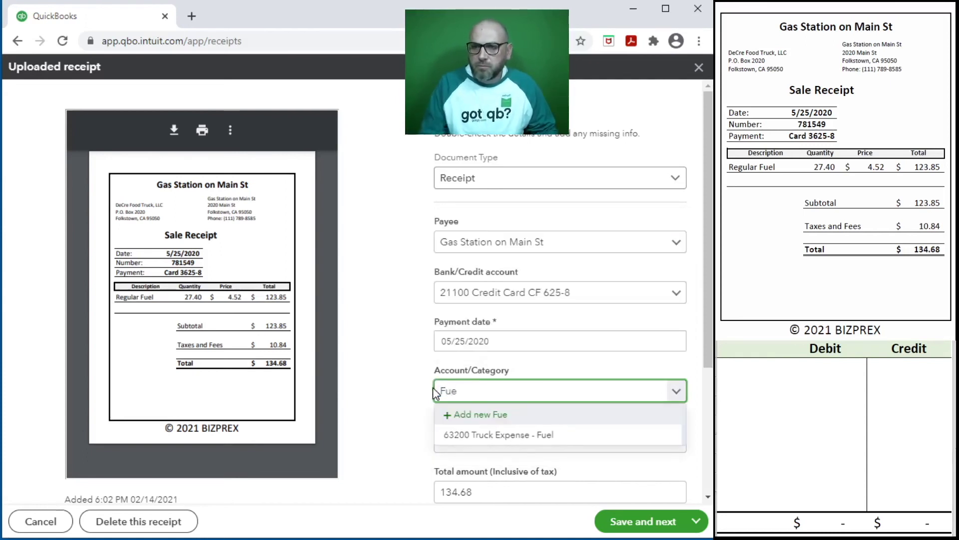
click(522, 439)
Replace the receipt's description with the receipt number 781549 and copy the same number into the memo
key(Tab)
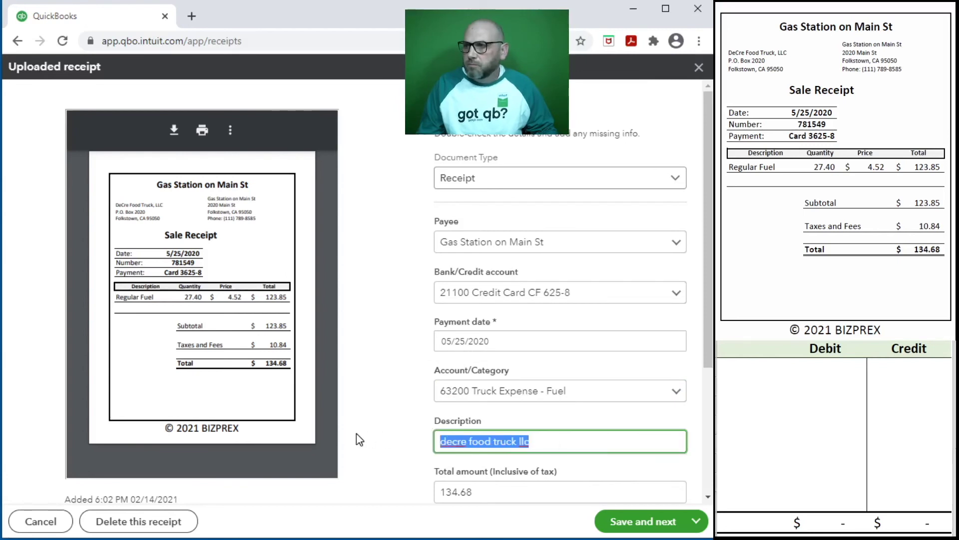
text(78)
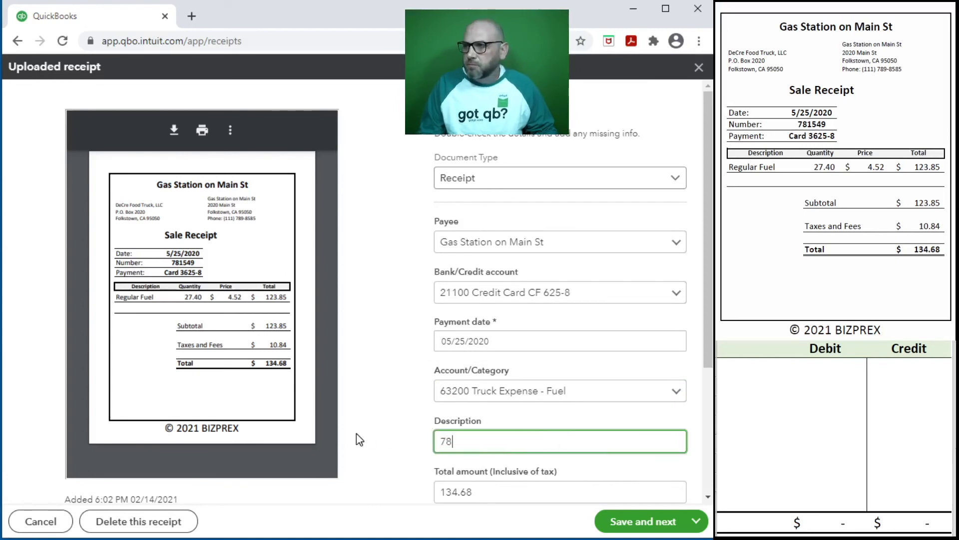
text(1549)
key(Tab)
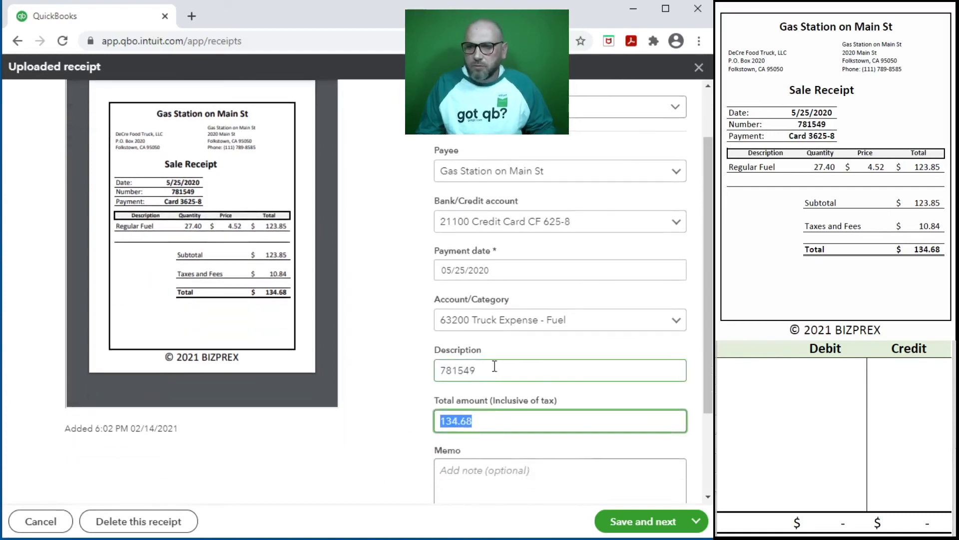
key(shift+Tab)
key(ctrl+c)
click(493, 484)
key(ctrl+v)
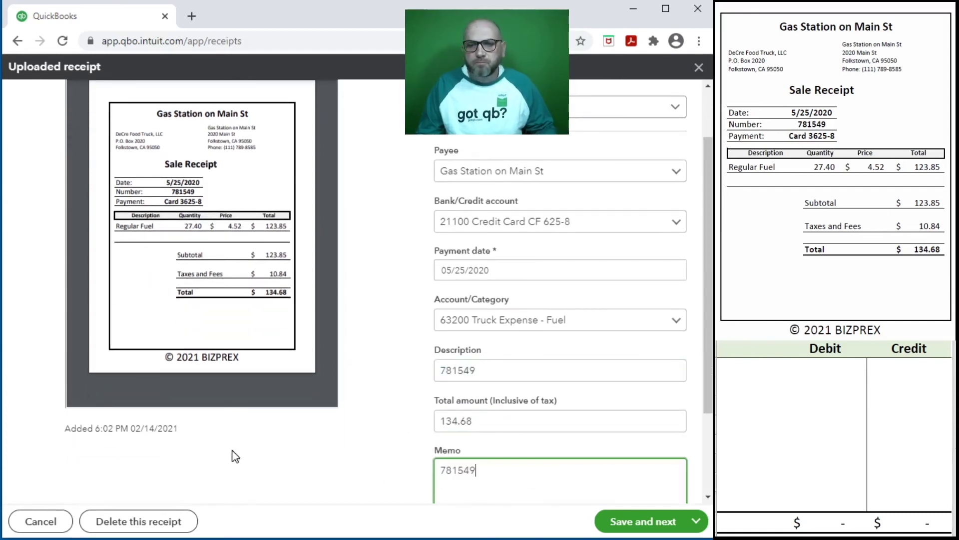
Add a worksheet row for account 63200 with a debit of 134.68
click(760, 373)
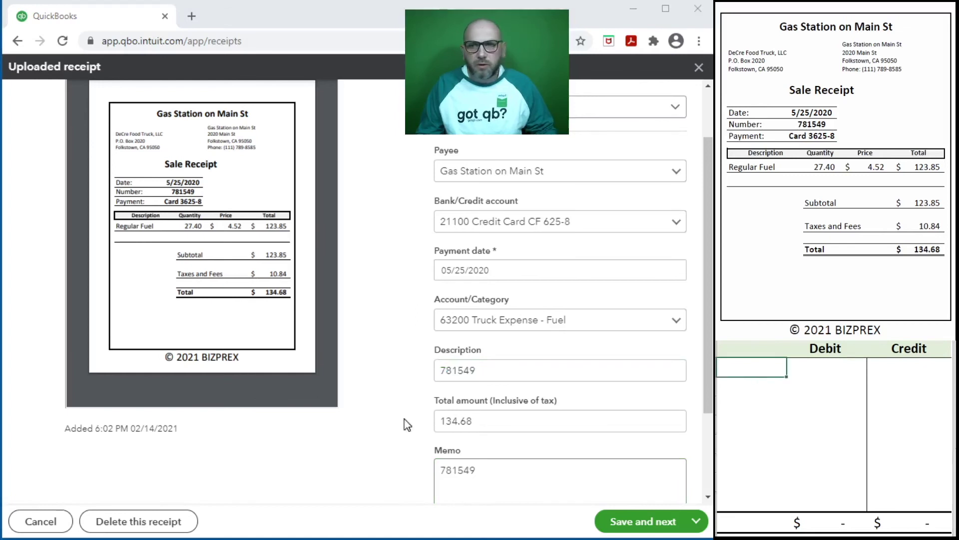
scroll(606, 365, up, 2)
text(63)
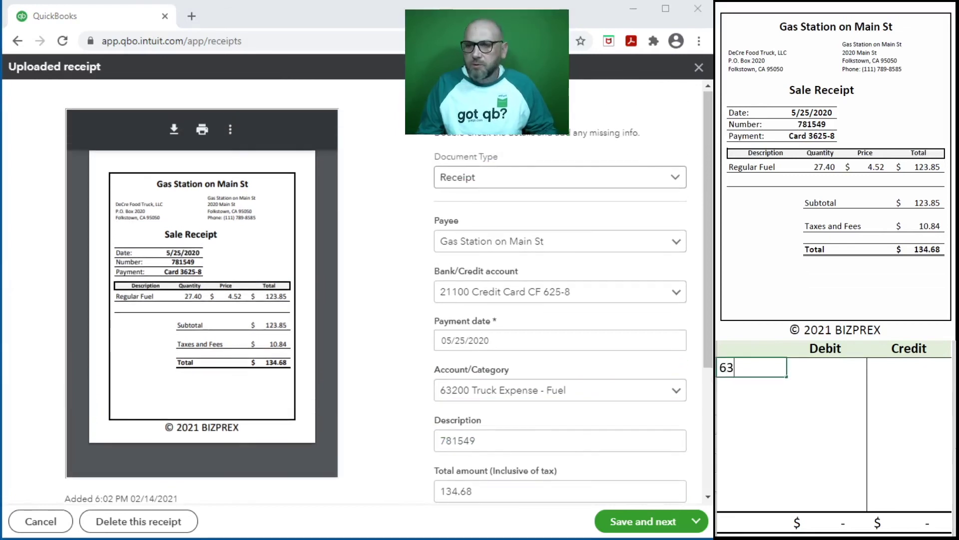
text(200)
key(Tab)
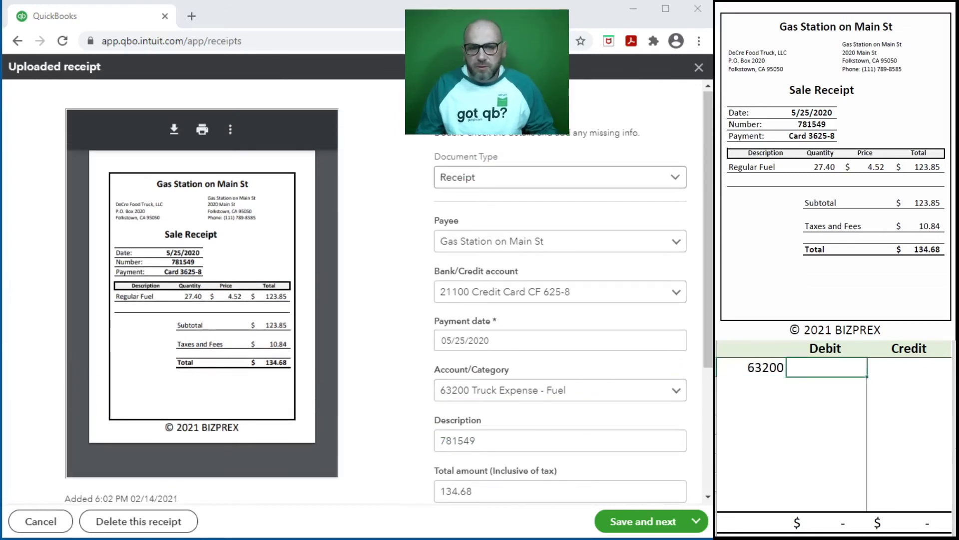
text(134.68)
key(Return)
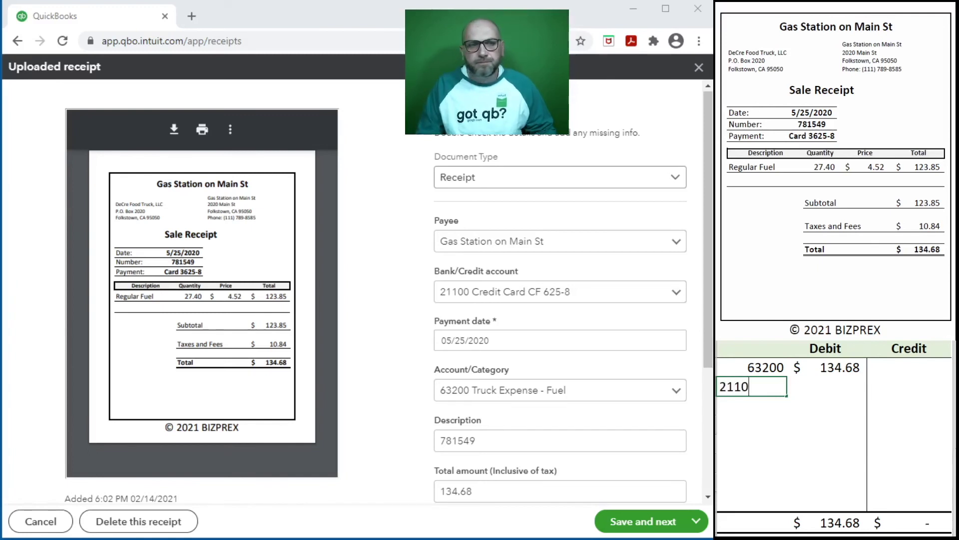
Add a worksheet row for account 21100 with a credit of 134.68
key(Tab)
key(Tab)
text(13)
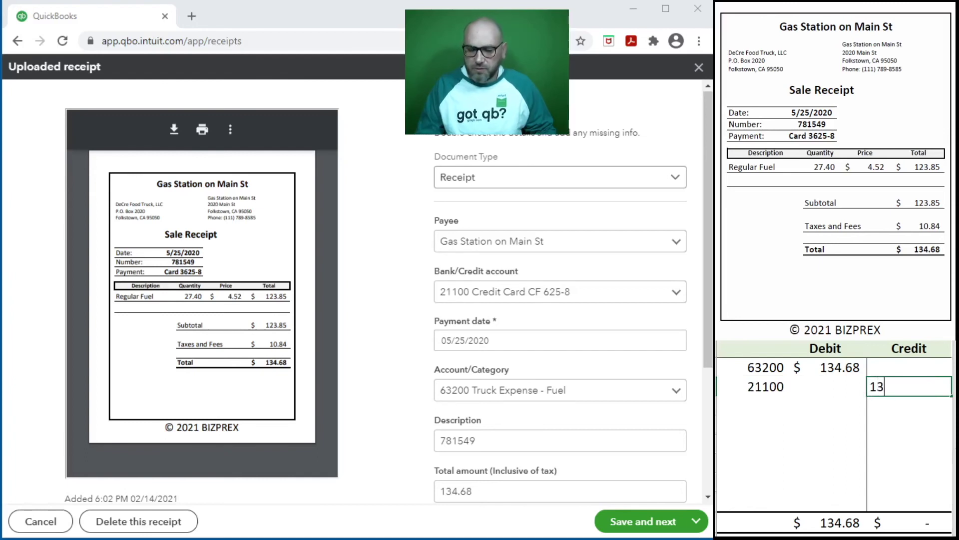
text(4.68)
key(Return)
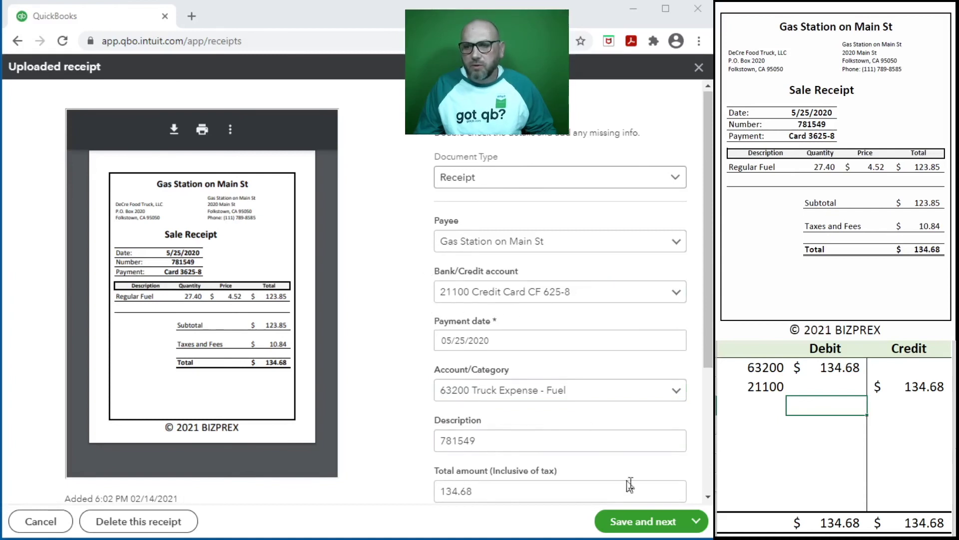
Save the reviewed gas station receipt, create a new expense from it, and clear the worksheet's debit and credit entries
click(636, 527)
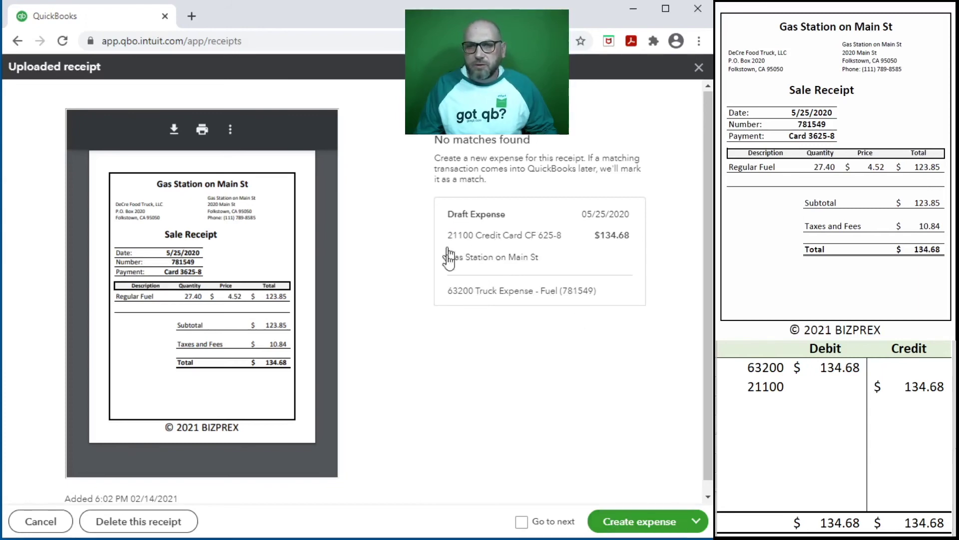
click(626, 522)
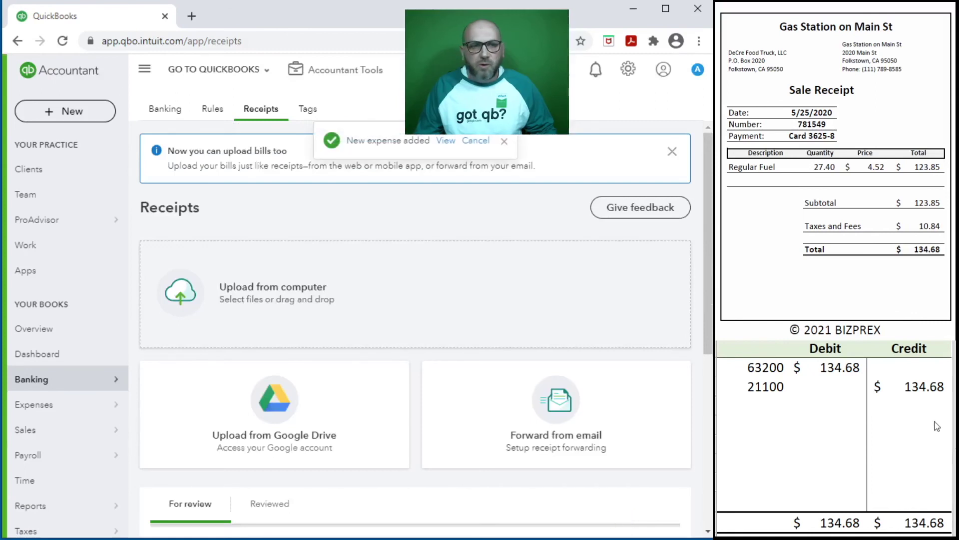
drag(908, 388, 766, 369)
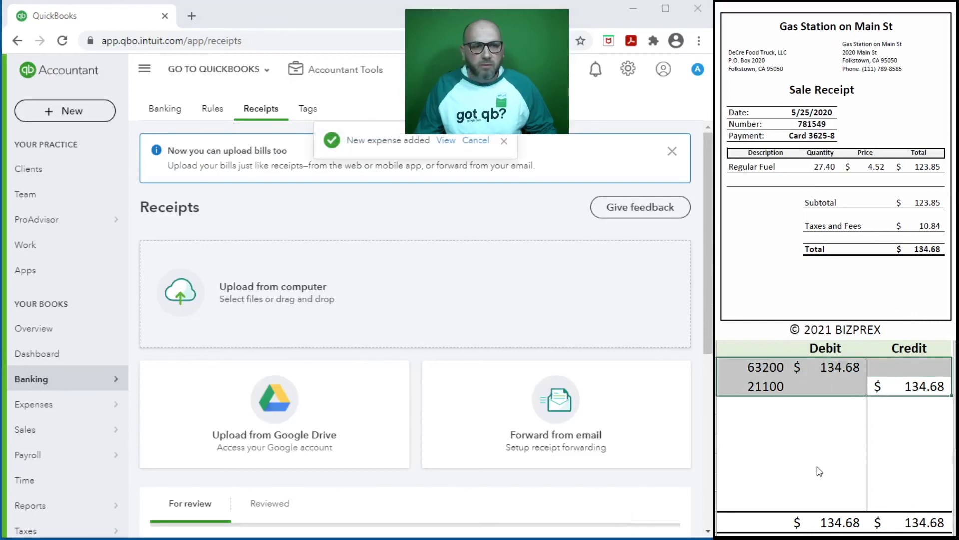
key(Delete)
Bring up the 5/15/2020 Online Market order receipt for reference and start a new expense with Online Market as payee
scroll(834, 132, down, 5)
scroll(834, 131, down, 5)
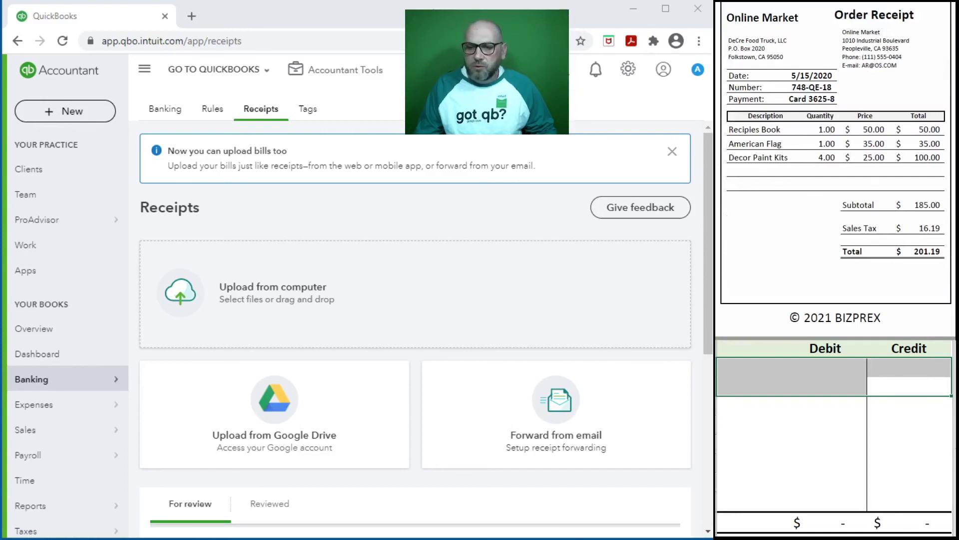
key(Right)
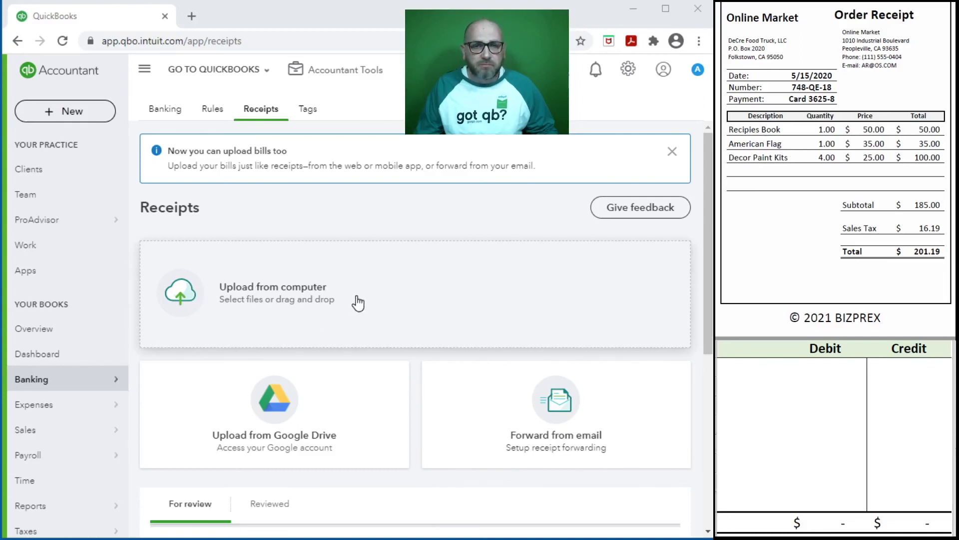
click(85, 107)
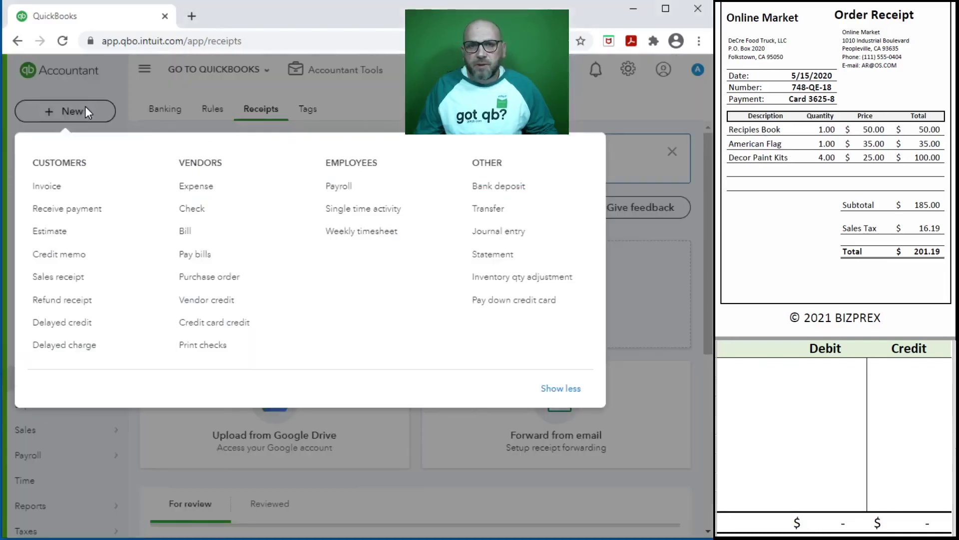
click(223, 195)
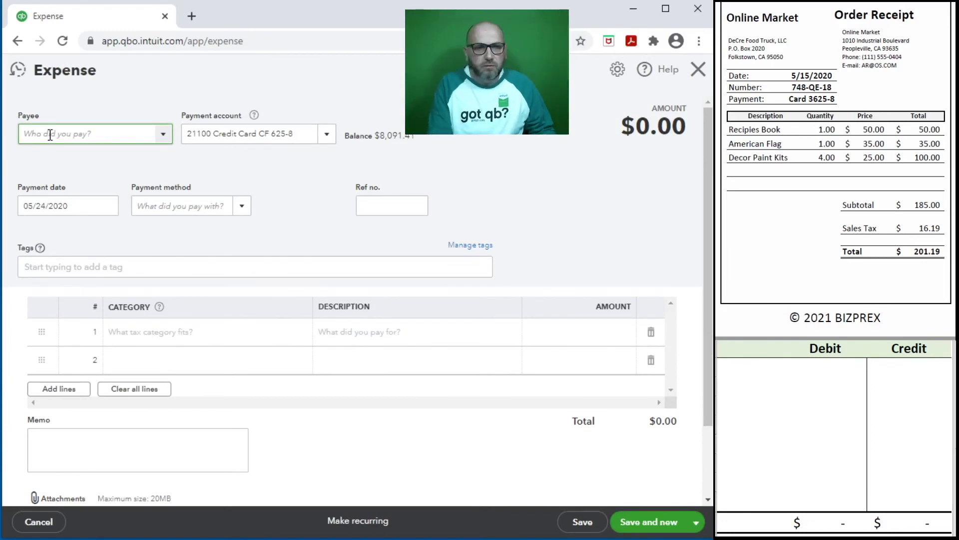
text(onl)
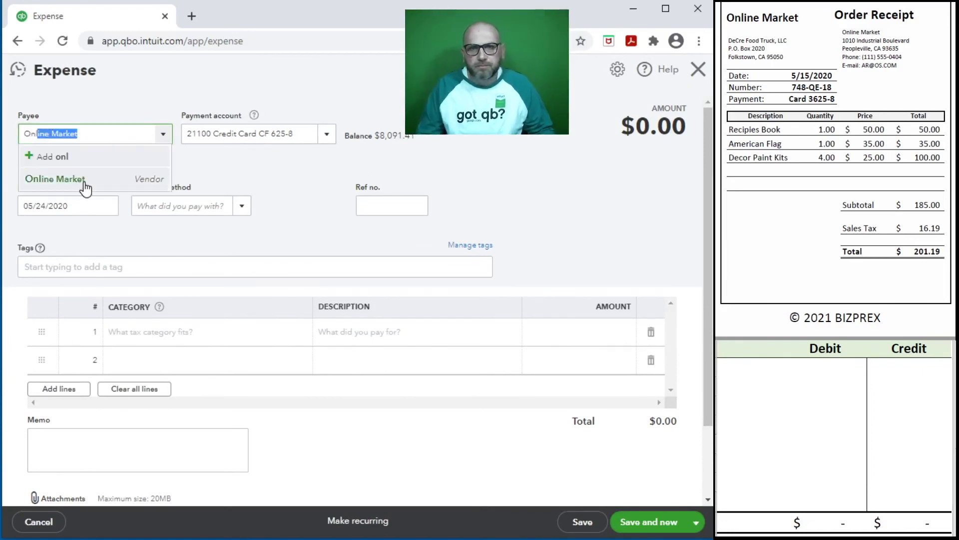
click(82, 184)
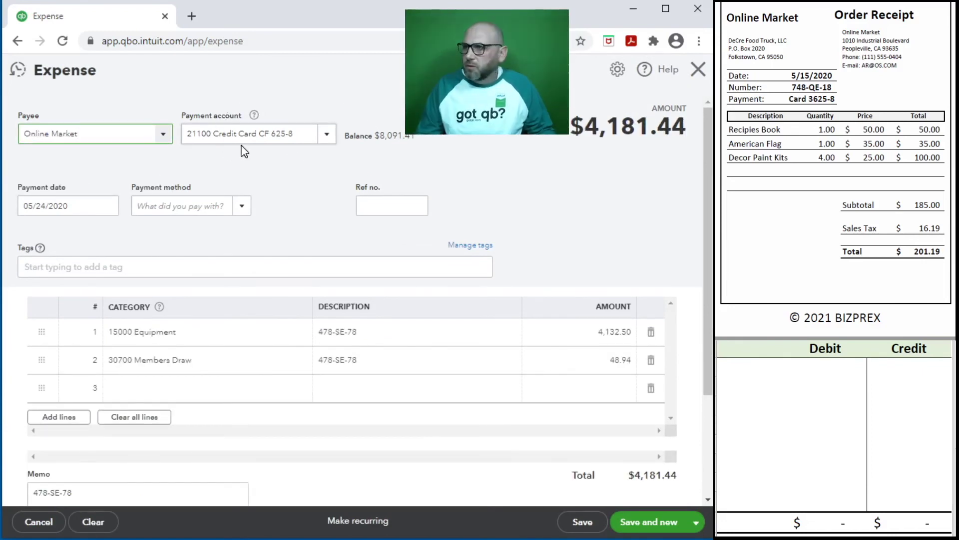
Set the expense's payment date to 05/15/2020, its payment method to Credit Card, and its reference number to the order receipt's number
drag(79, 207, 22, 206)
text(5/15/20)
key(Tab)
text(cr)
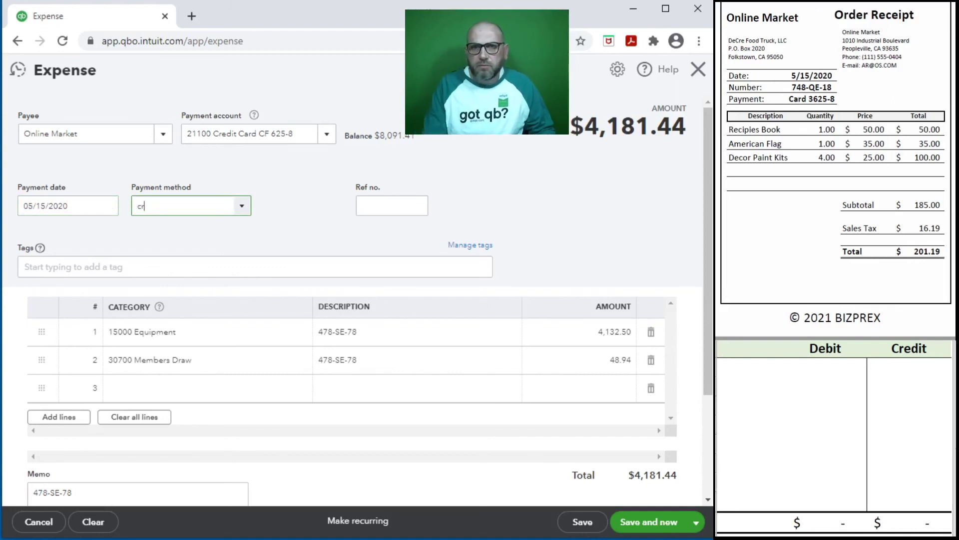
click(143, 252)
click(369, 204)
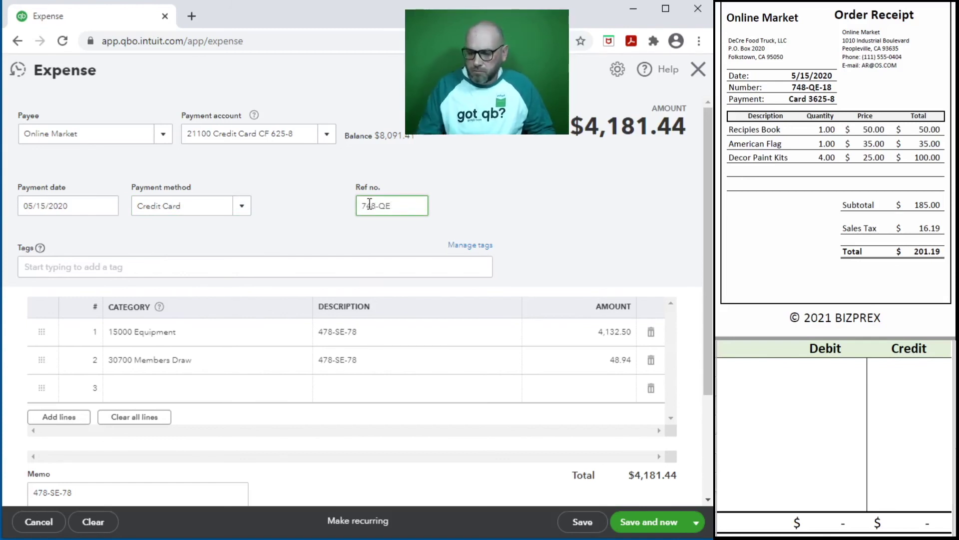
text(748-QE-18)
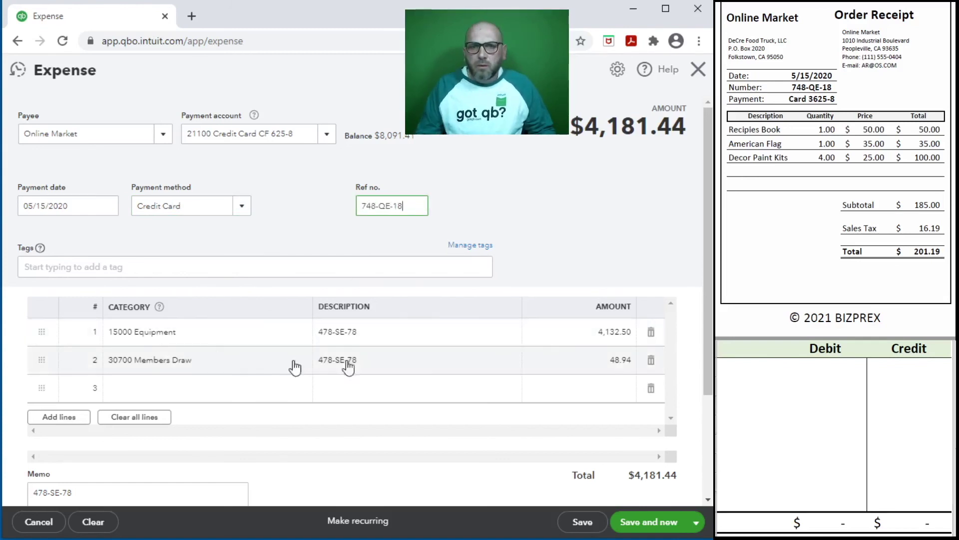
Delete the prefilled 15000 Equipment and 30700 Members Draw lines from the expense
click(650, 332)
click(651, 335)
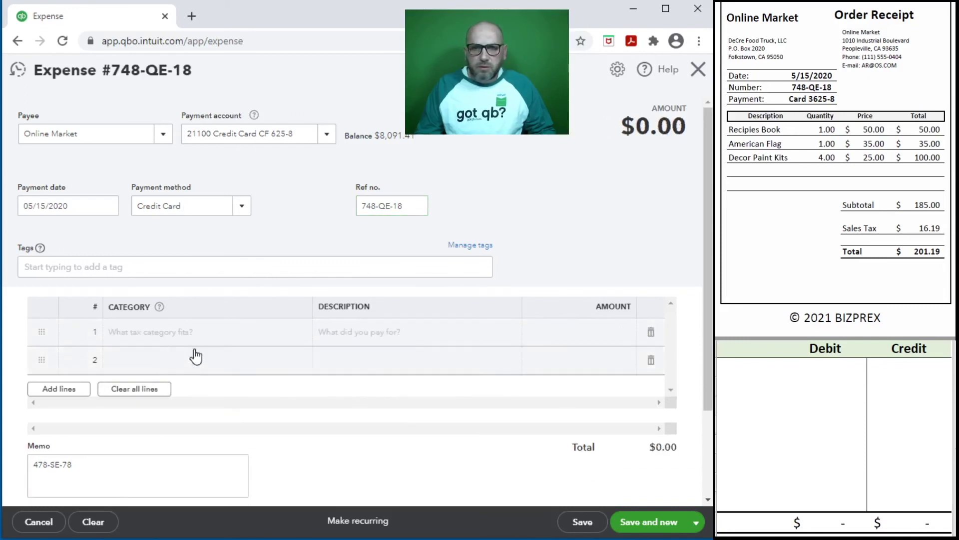
Assign the expense's first line to 62900 Training Materials with an amount of 54.38
click(169, 334)
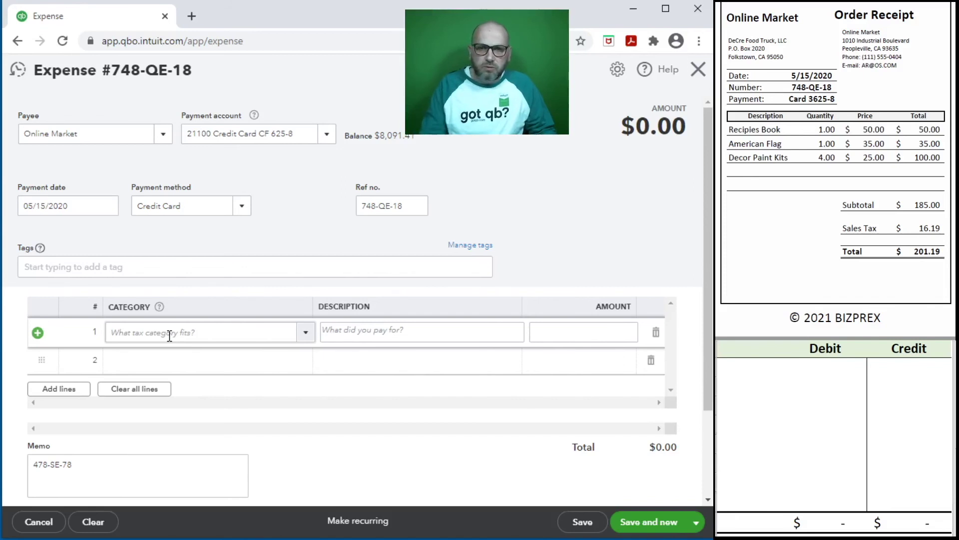
text(62)
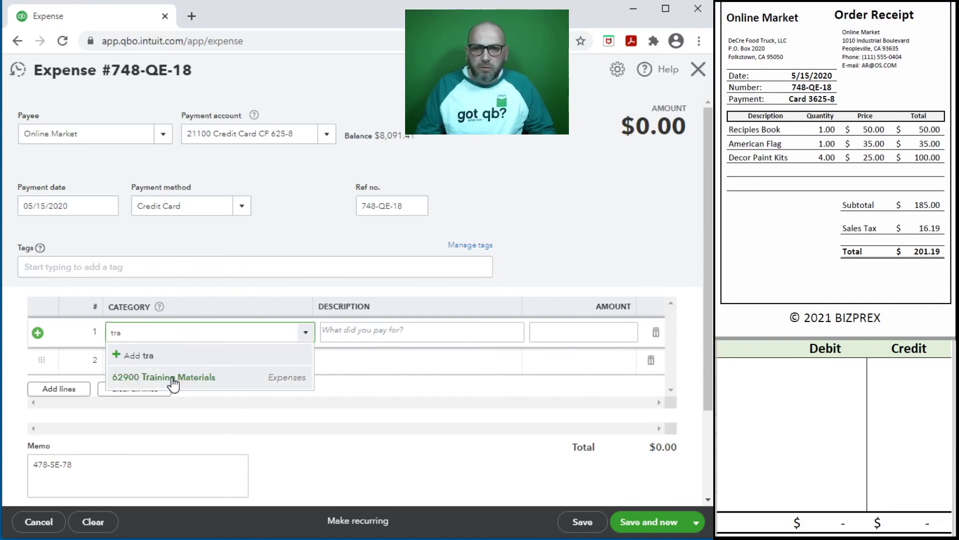
click(191, 376)
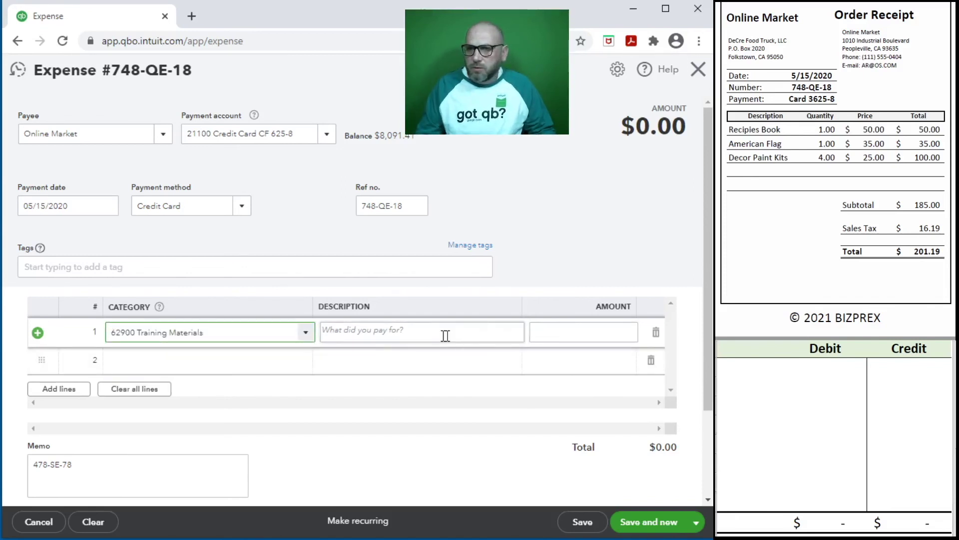
click(577, 333)
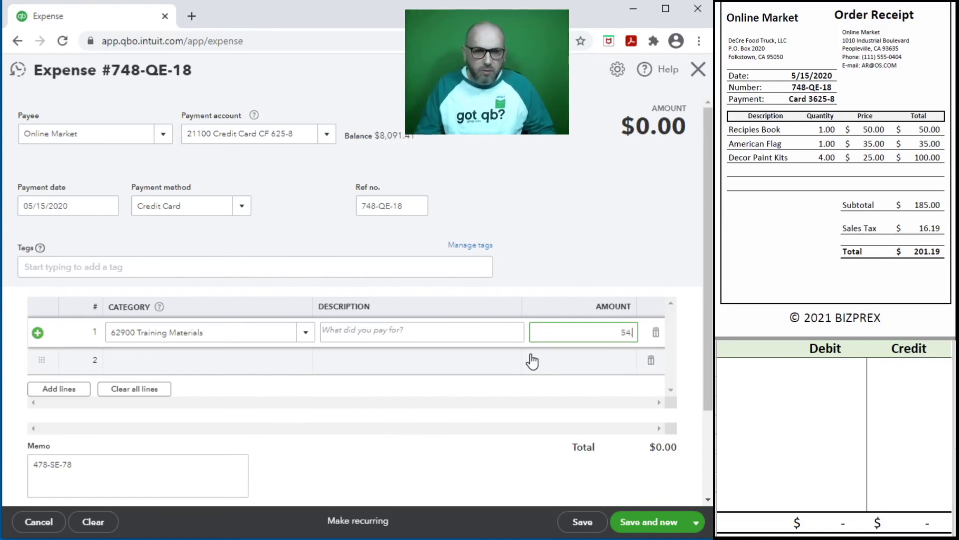
text(.38)
Add a second expense line for 62100 Advertising and Promotion with an amount of 146.81
click(533, 360)
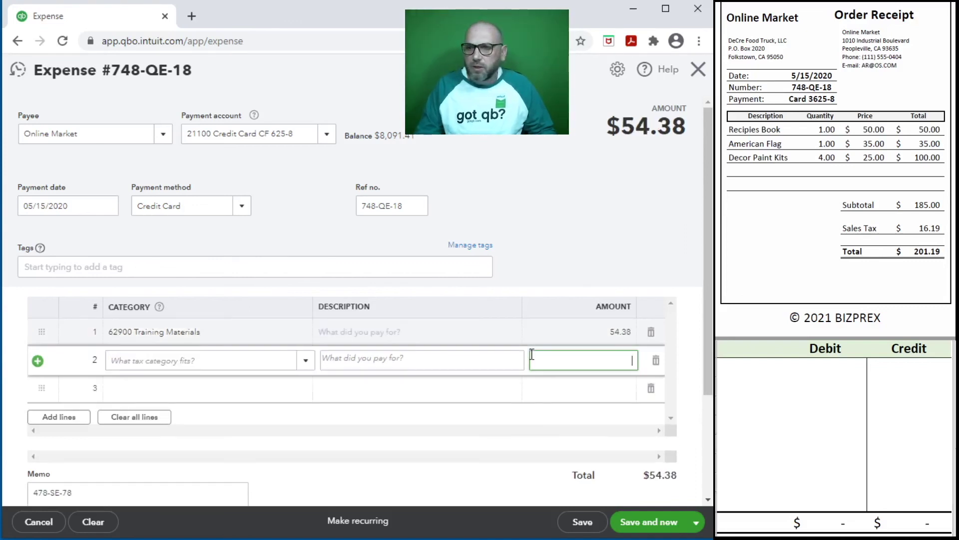
click(172, 358)
text(ad)
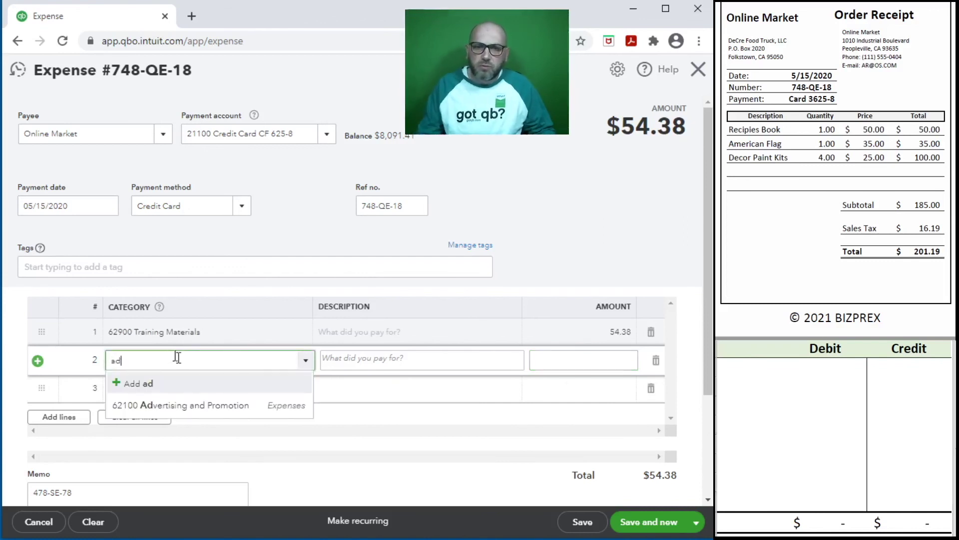
click(208, 403)
click(575, 367)
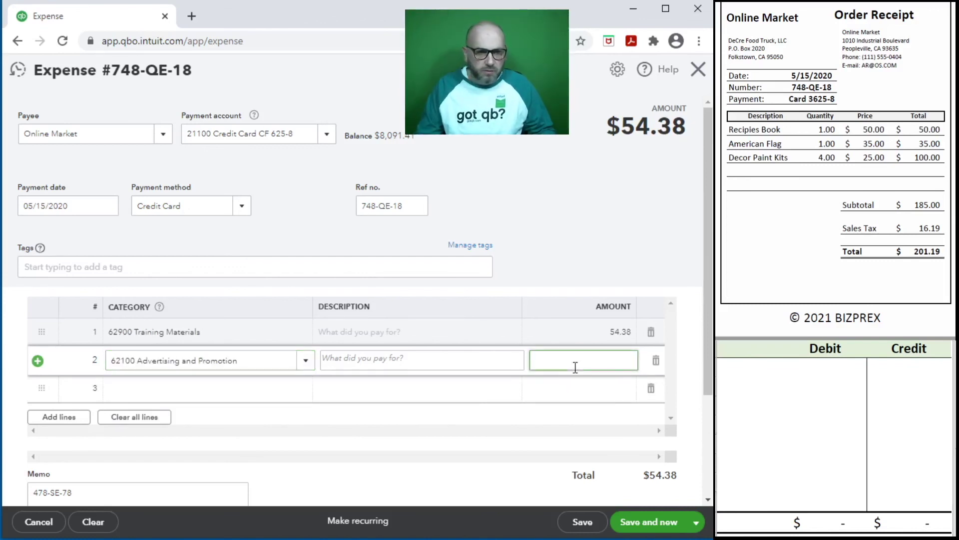
text(146.81)
key(Return)
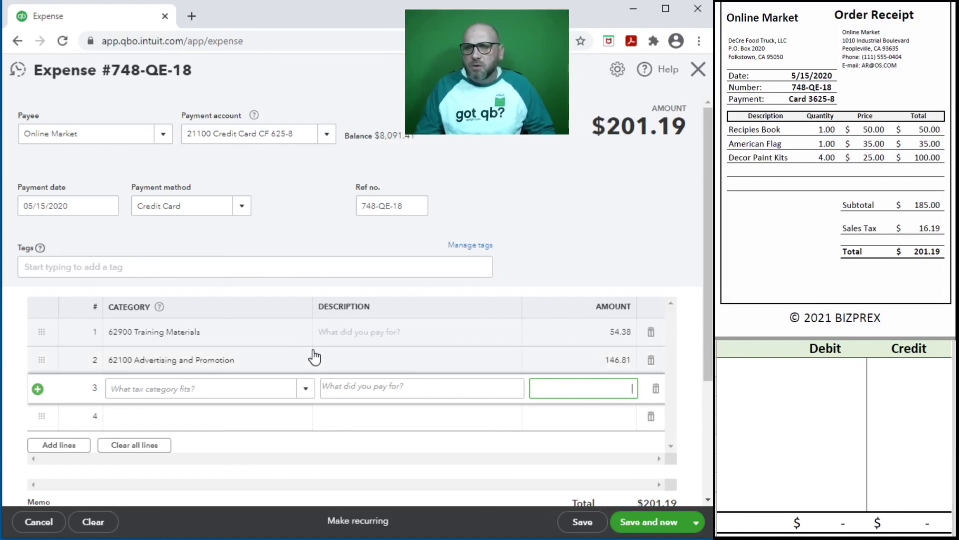
Record account 21100 in the worksheet's first row with a credit of 201.19
click(766, 387)
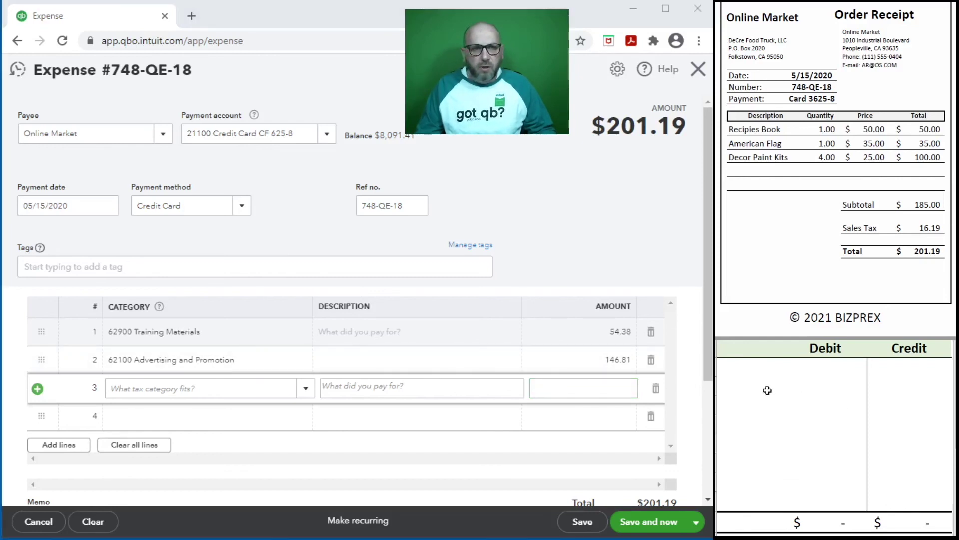
click(750, 368)
text(21100)
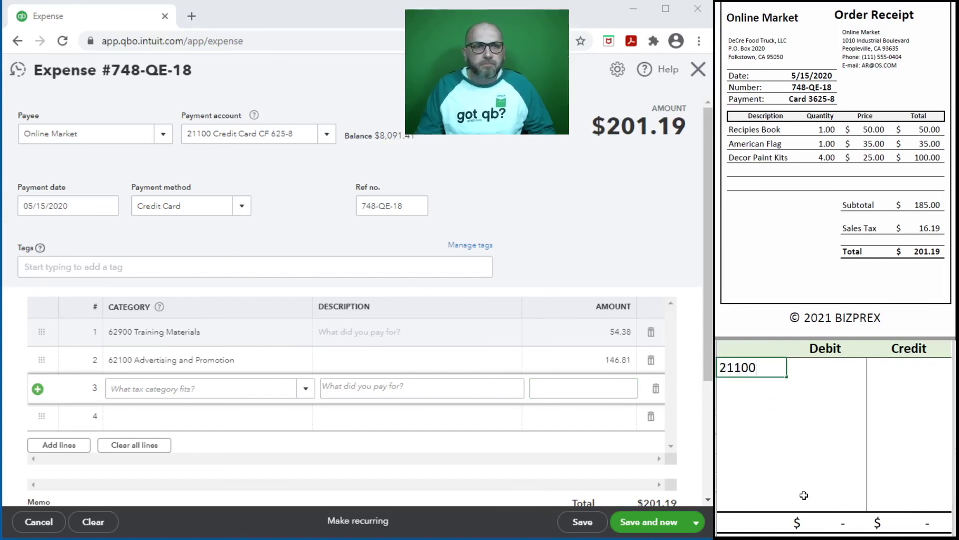
key(Tab)
text(2)
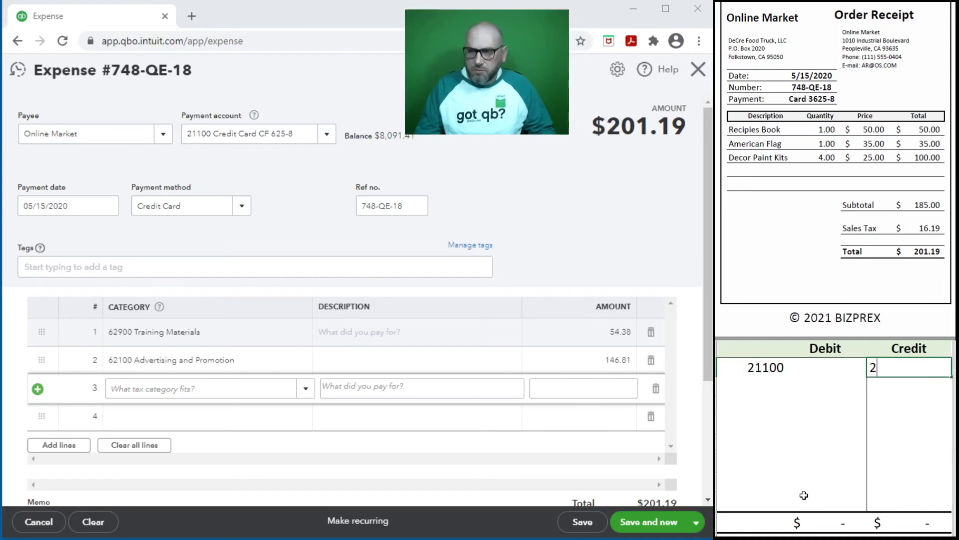
text(01.19)
key(Return)
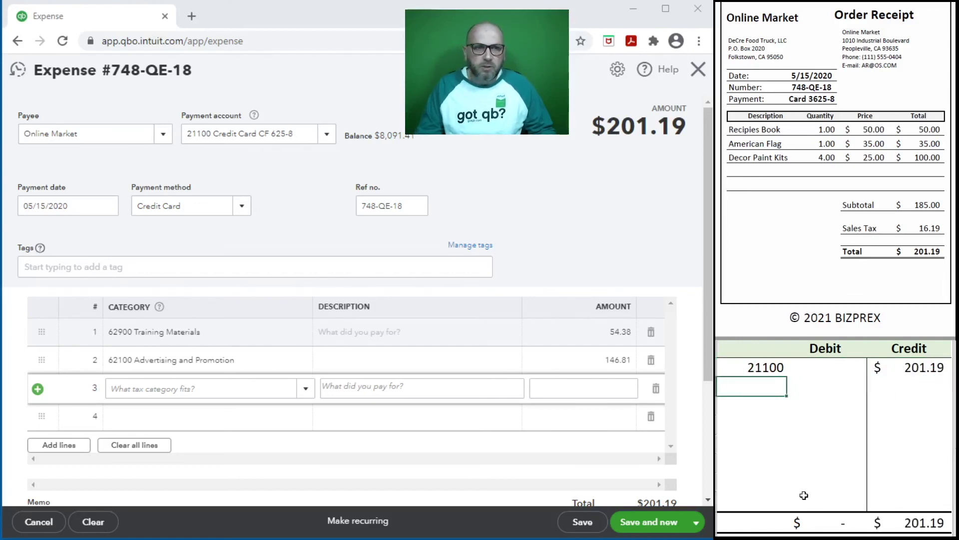
Add worksheet debits of 54.38 for account 62900 and 146.81 for account 62100 below the credit entry
text(62900)
key(Tab)
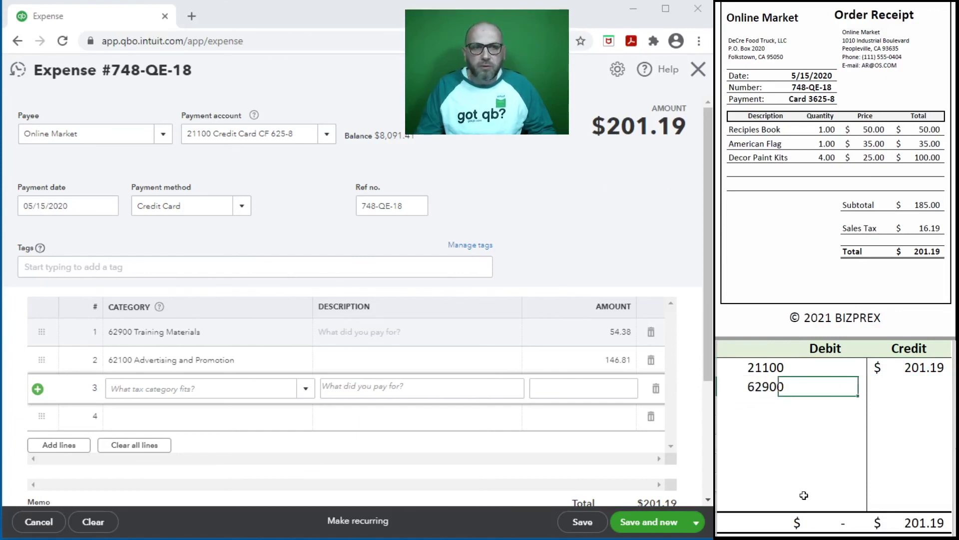
text(54.)
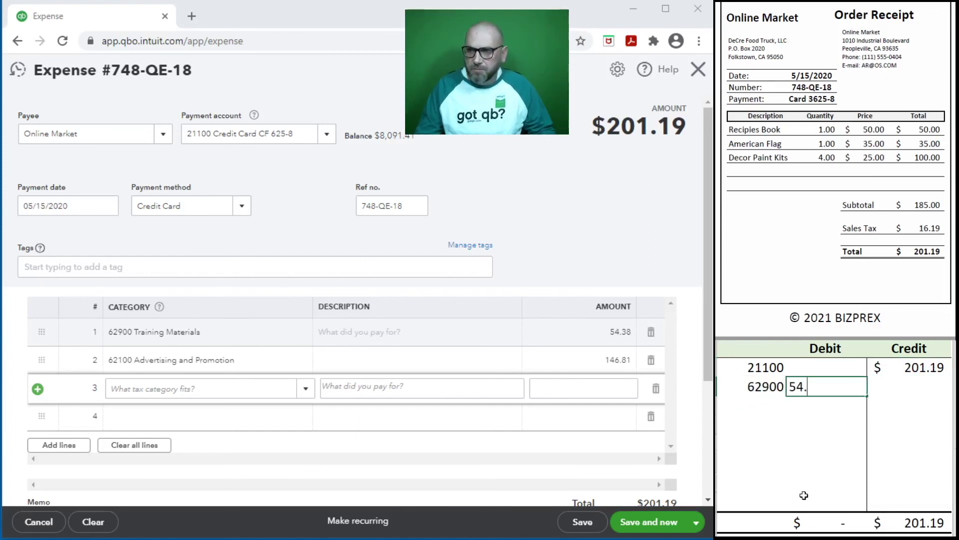
text(38)
key(Return)
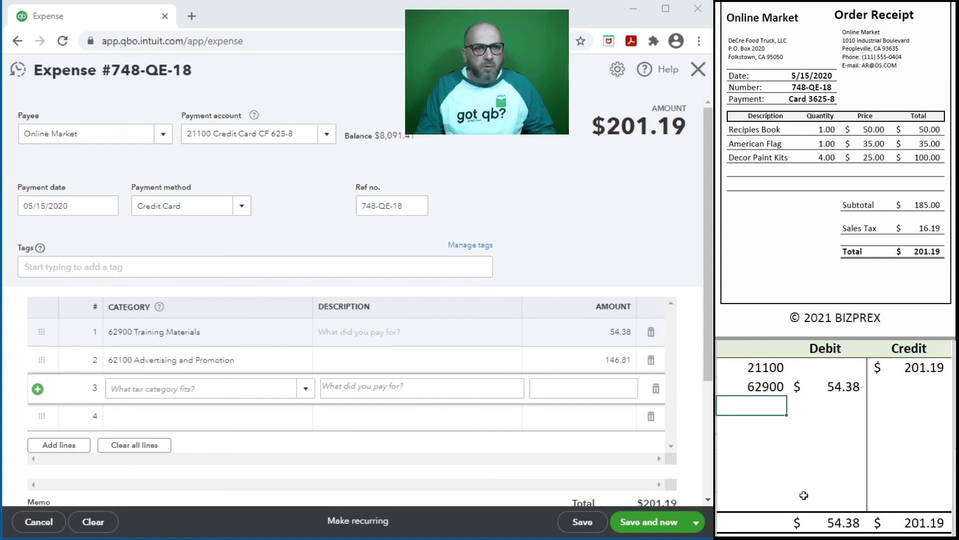
text(62100)
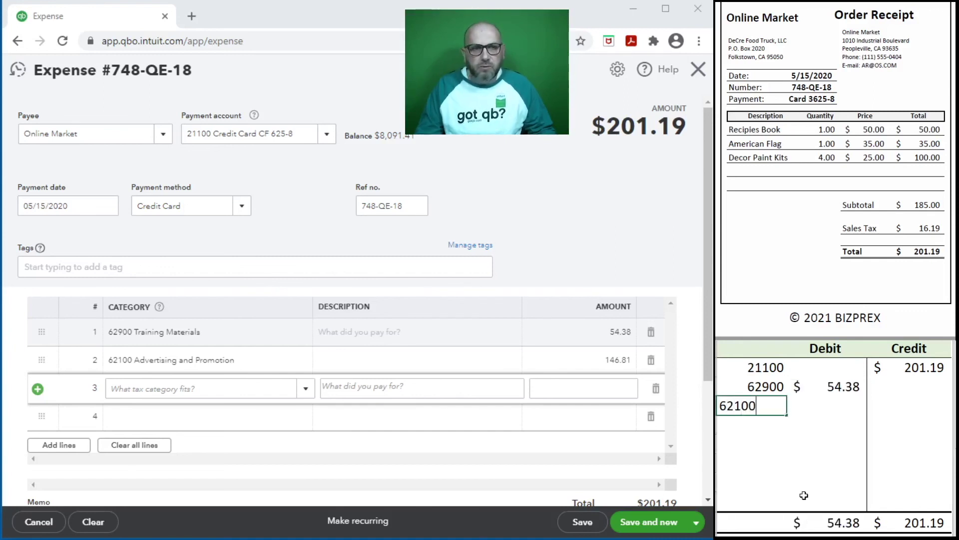
key(Tab)
text(146.8)
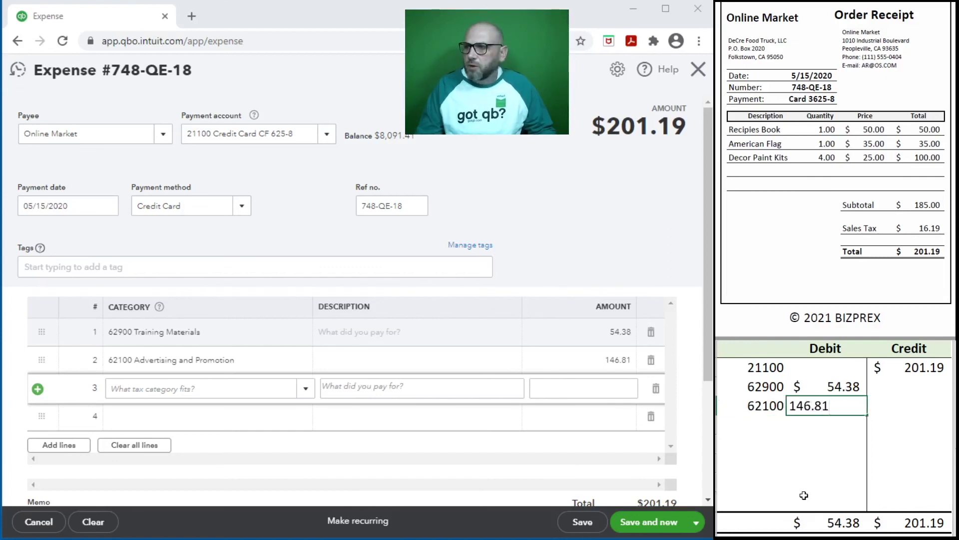
key(Return)
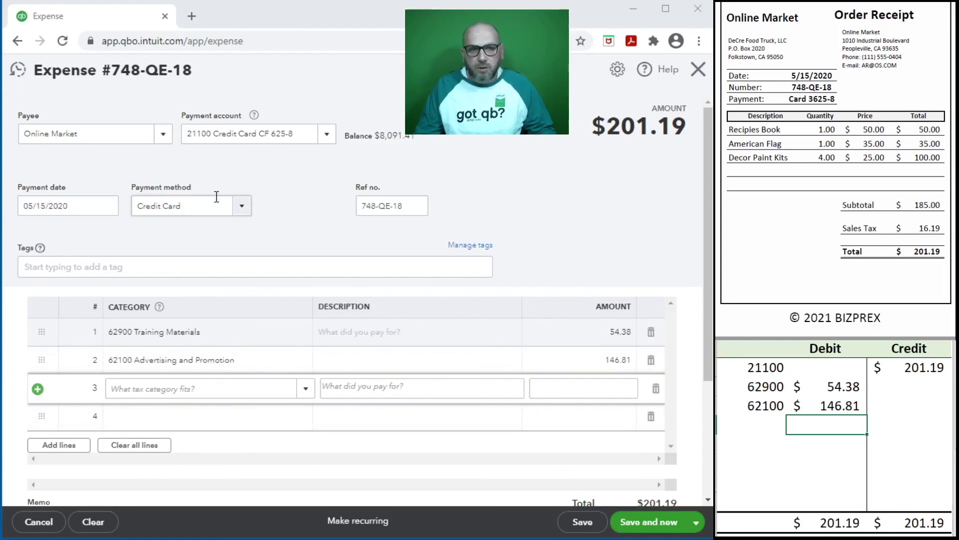
Save the Online Market expense, leaving the expense form, and clear the worksheet's debit and credit entries
click(646, 522)
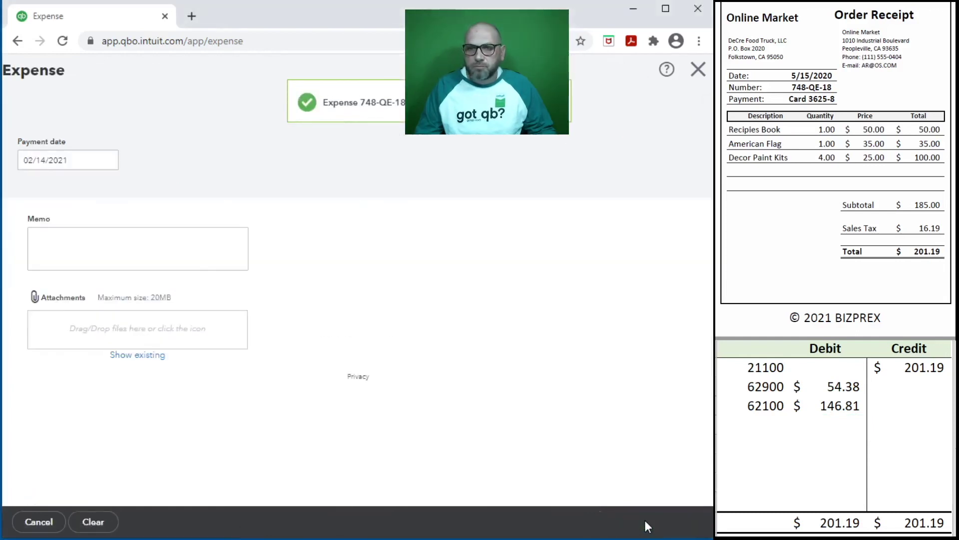
click(697, 70)
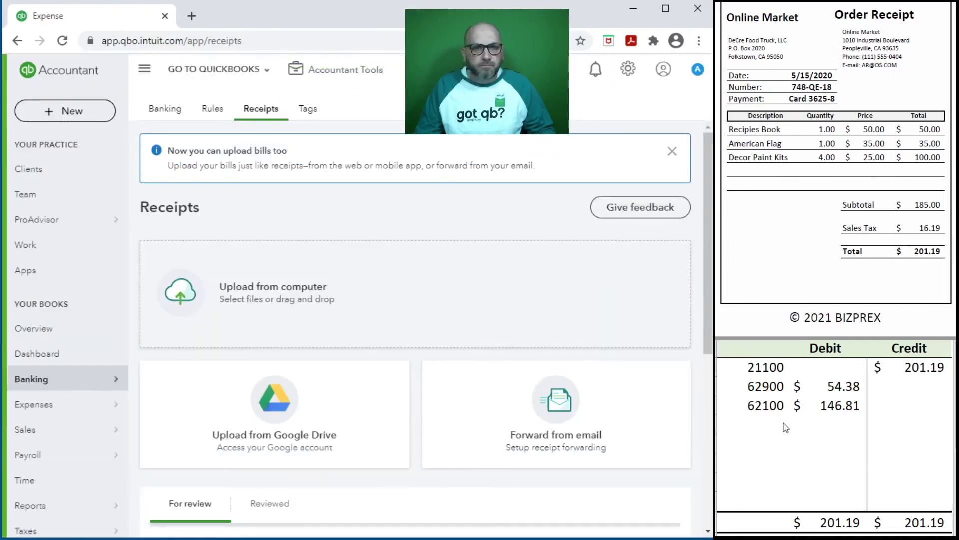
drag(885, 407, 750, 370)
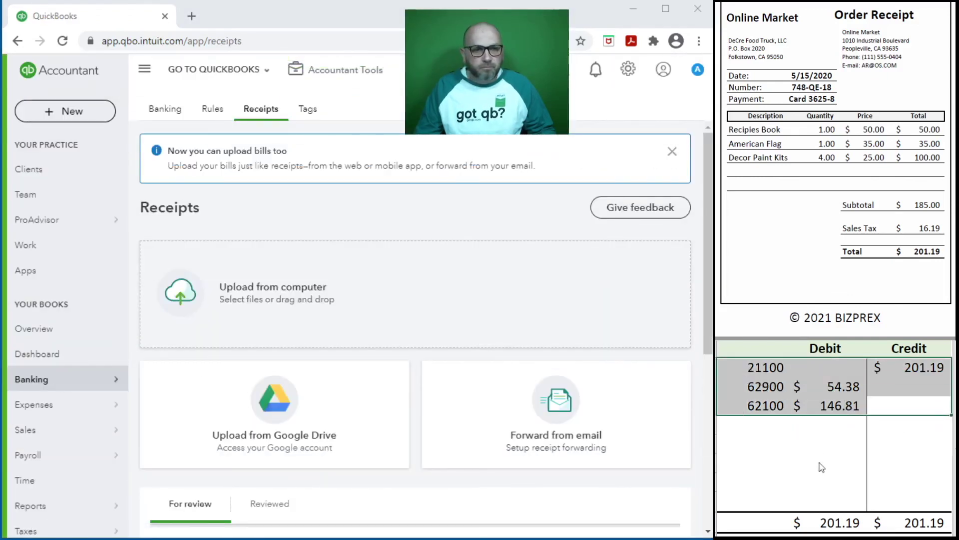
key(Delete)
Bring up the 5/15/2020 CreditFirst transaction receipt for reference and start a new transfer from the dashboard
click(55, 355)
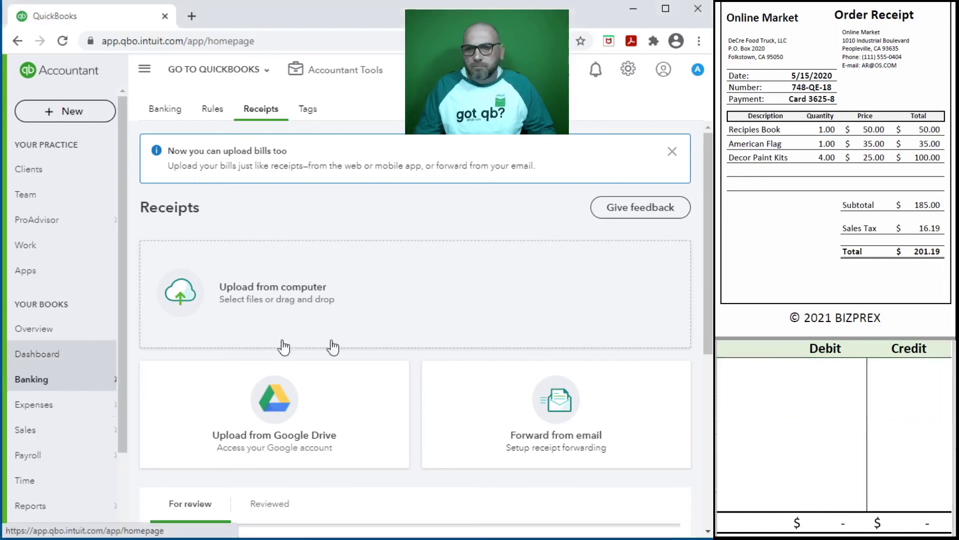
scroll(826, 140, down, 10)
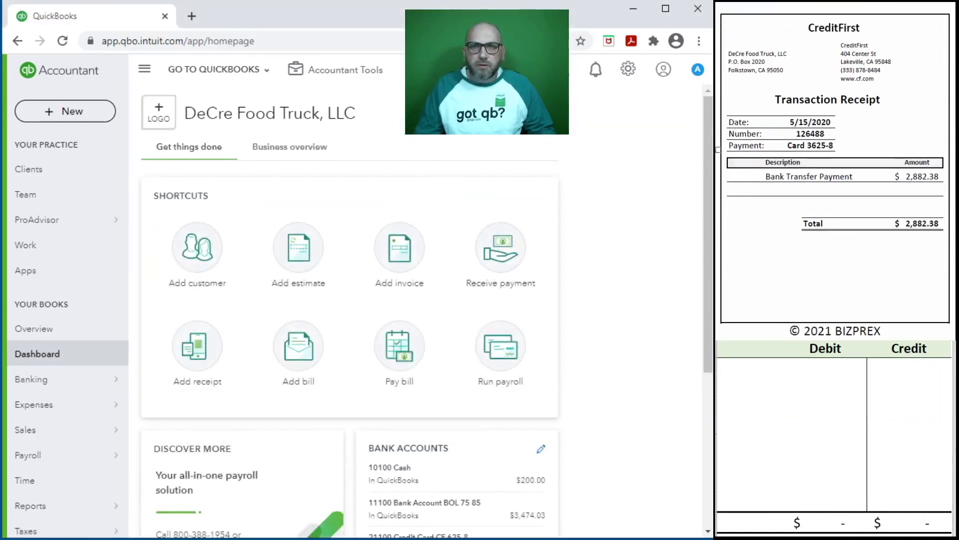
click(62, 109)
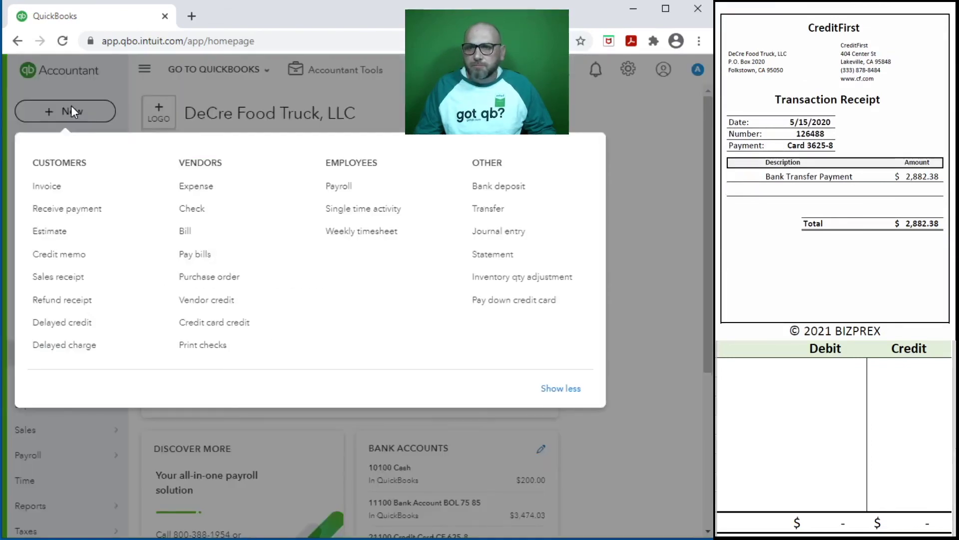
click(497, 209)
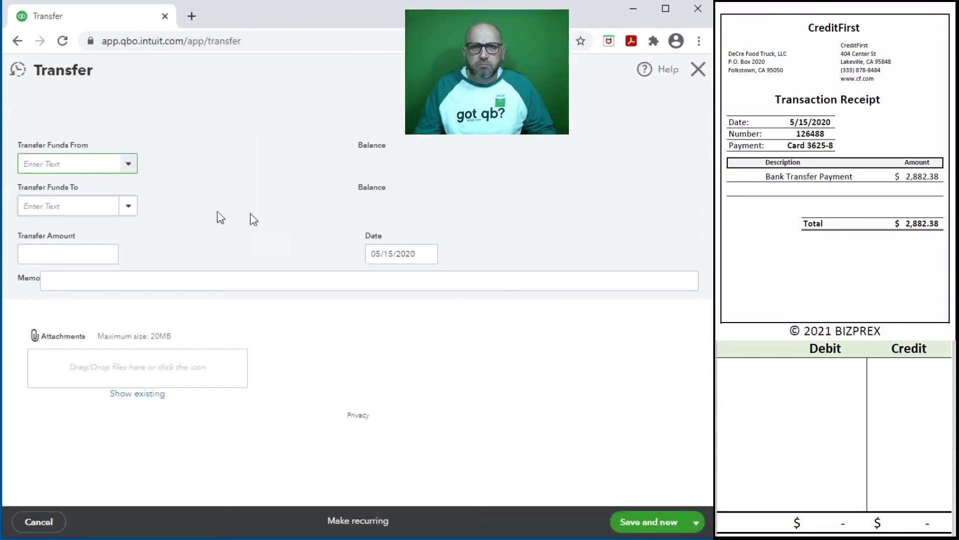
Set the transfer to move funds from the 11100 Bank Account to the 21100 Credit Card account
click(73, 165)
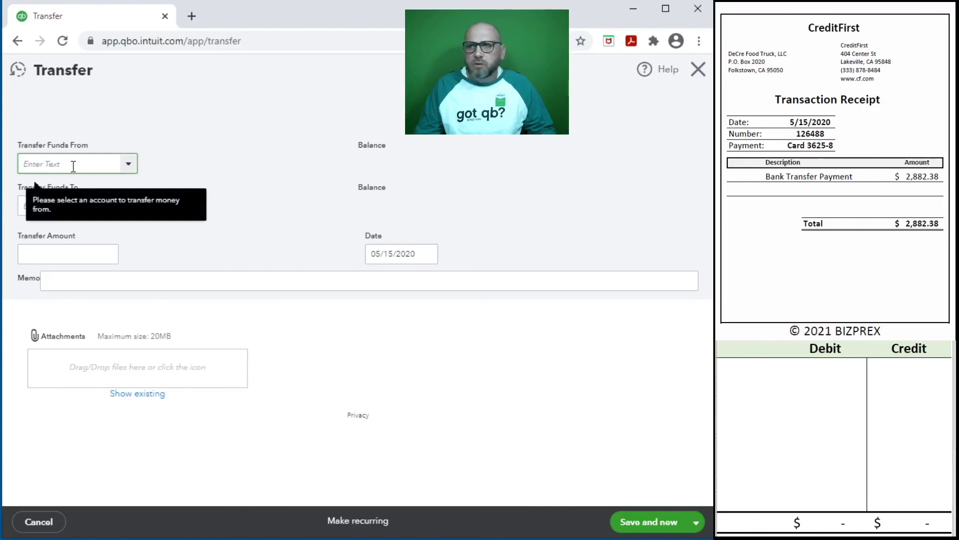
click(130, 165)
click(103, 232)
click(128, 207)
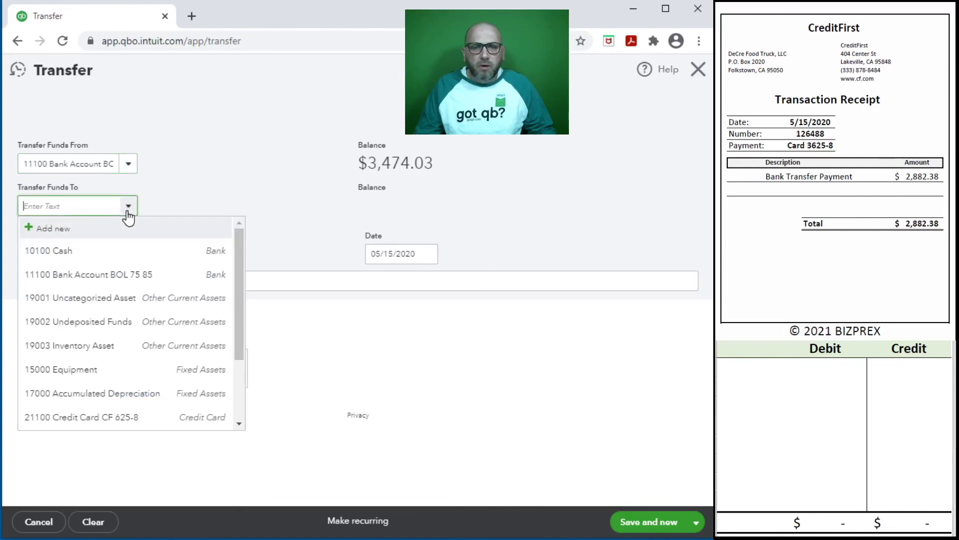
text(cred)
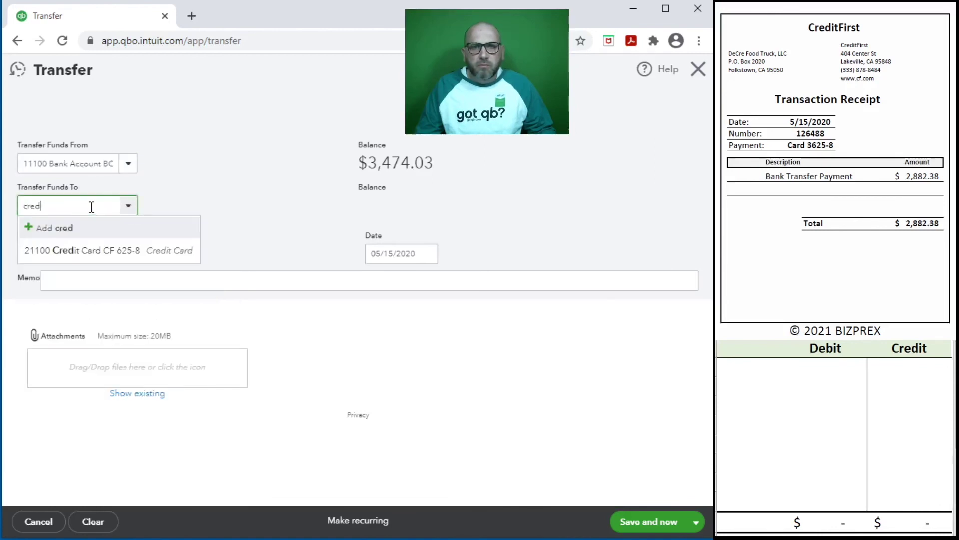
click(96, 249)
Set the transfer amount to 2,882.38 and enter the transaction receipt's number as the memo
click(76, 257)
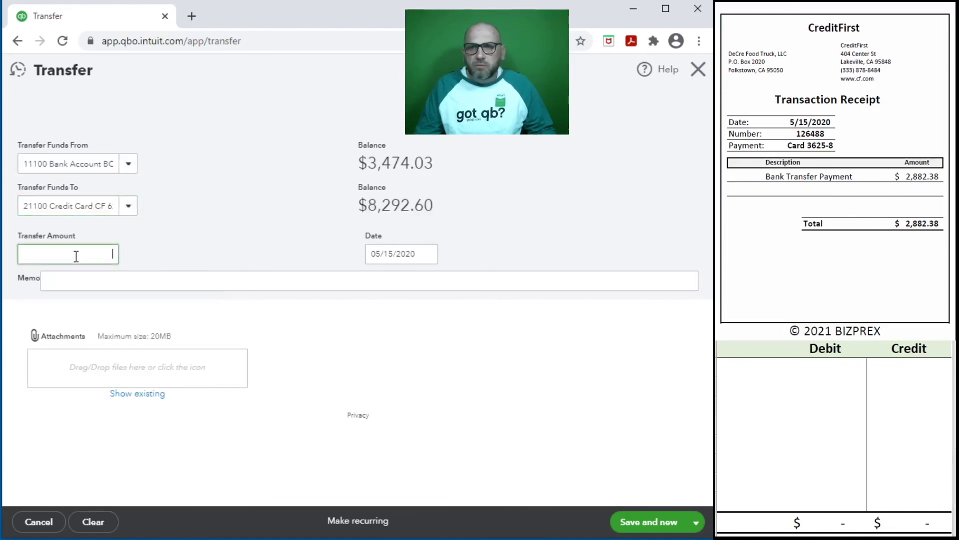
text(2)
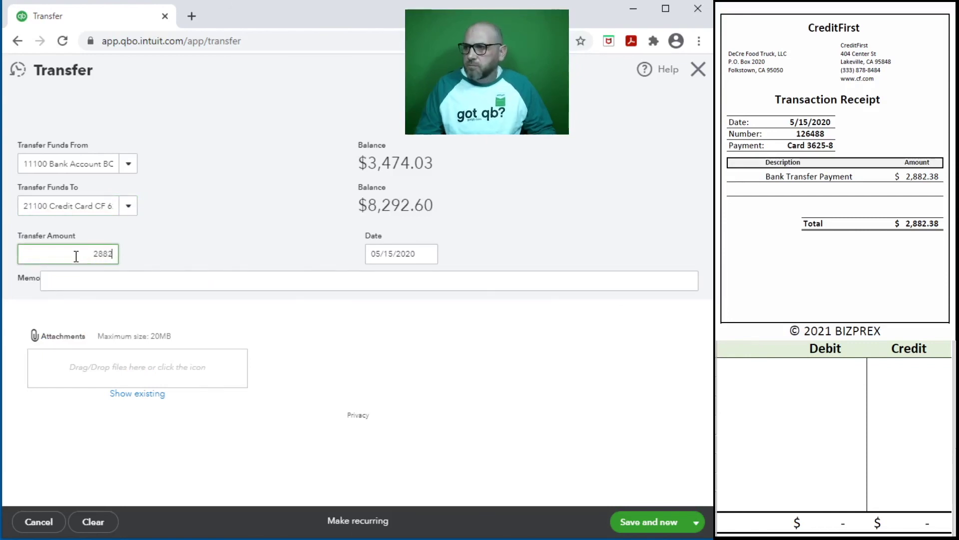
text(,882.38)
key(Tab)
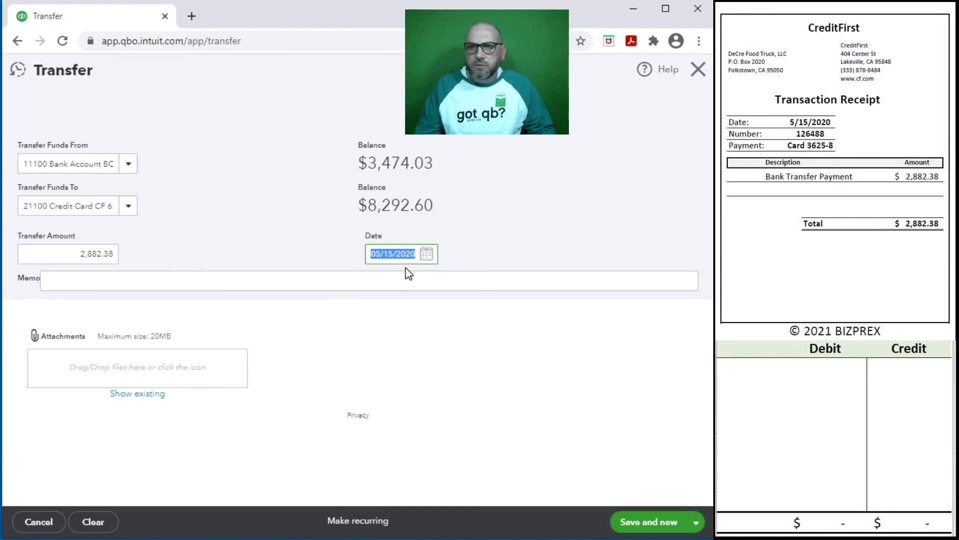
click(211, 283)
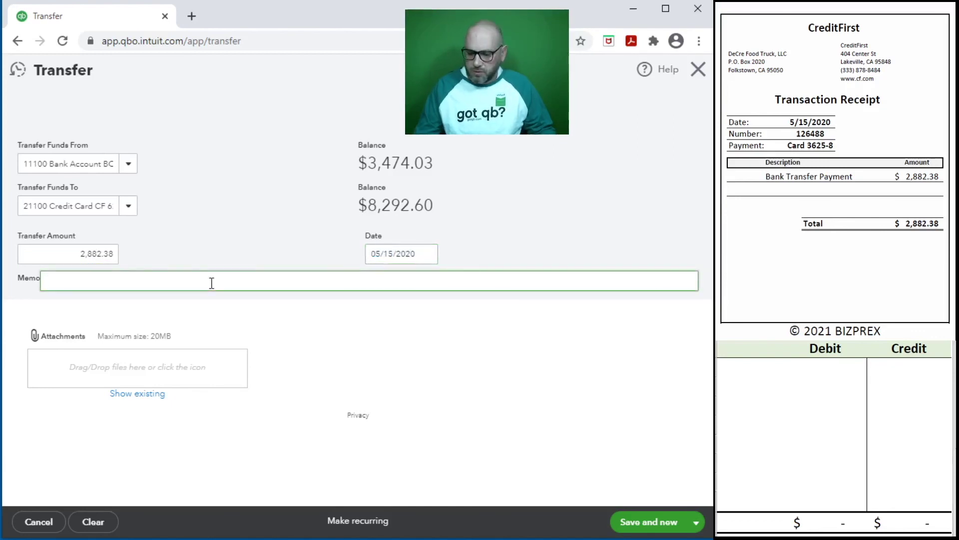
text(126488)
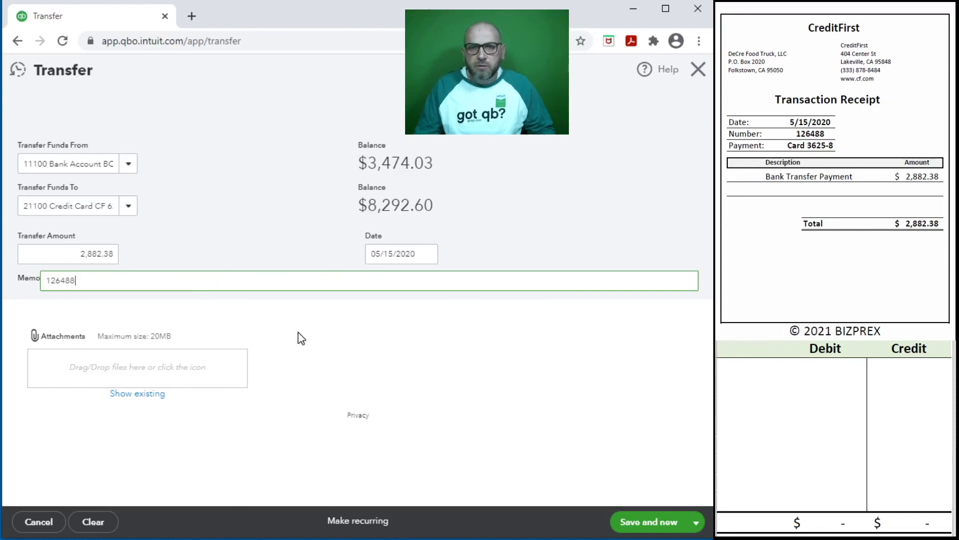
Enter account 11100 on the worksheet's first line with a credit of 2,882.38
click(755, 390)
click(749, 368)
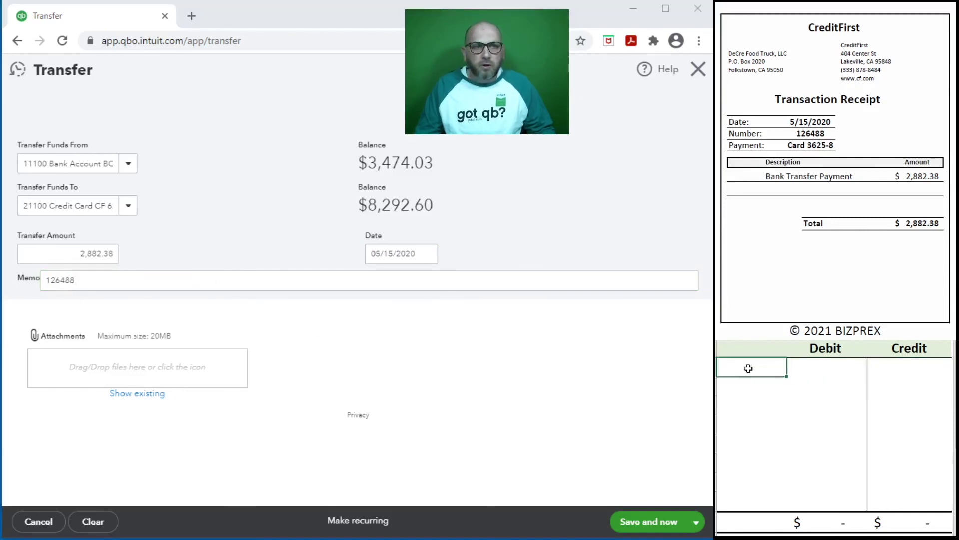
text(11100)
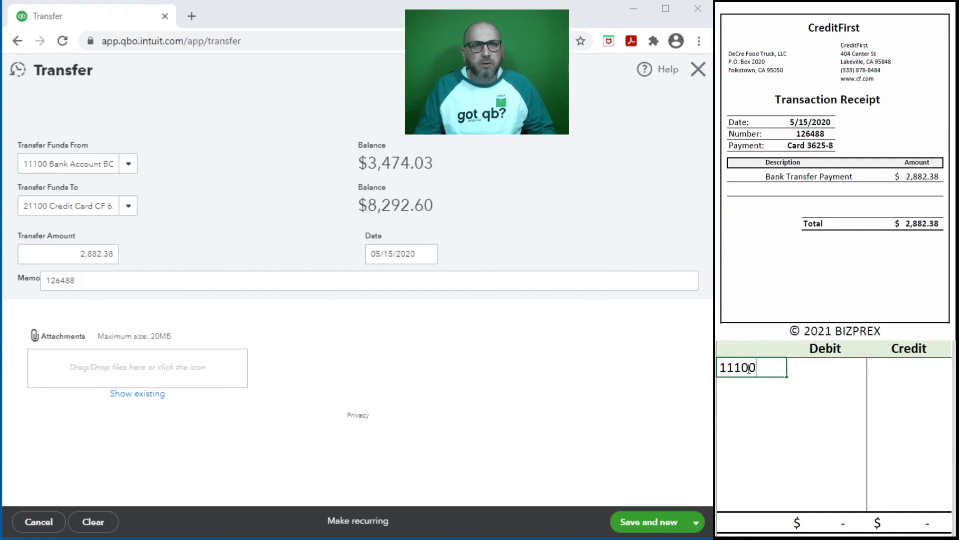
key(Tab)
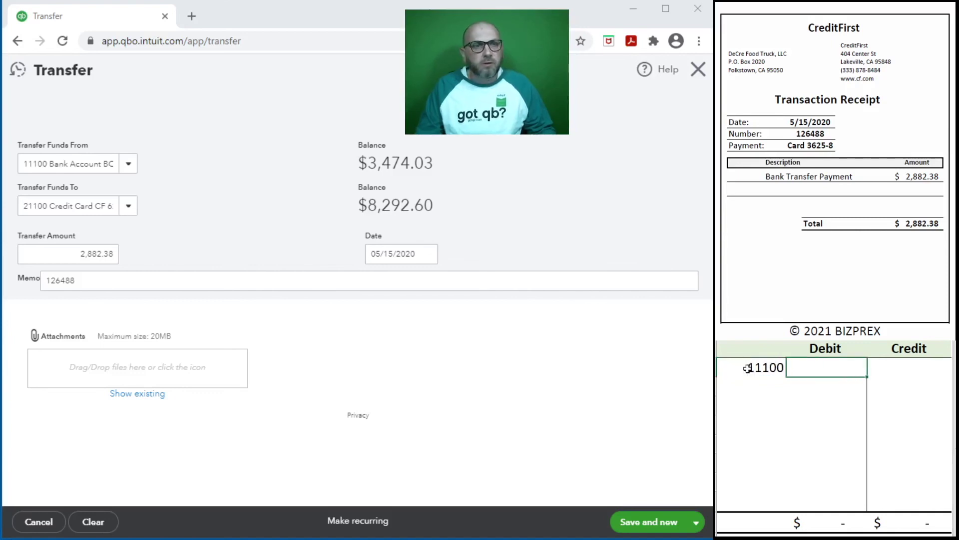
click(893, 364)
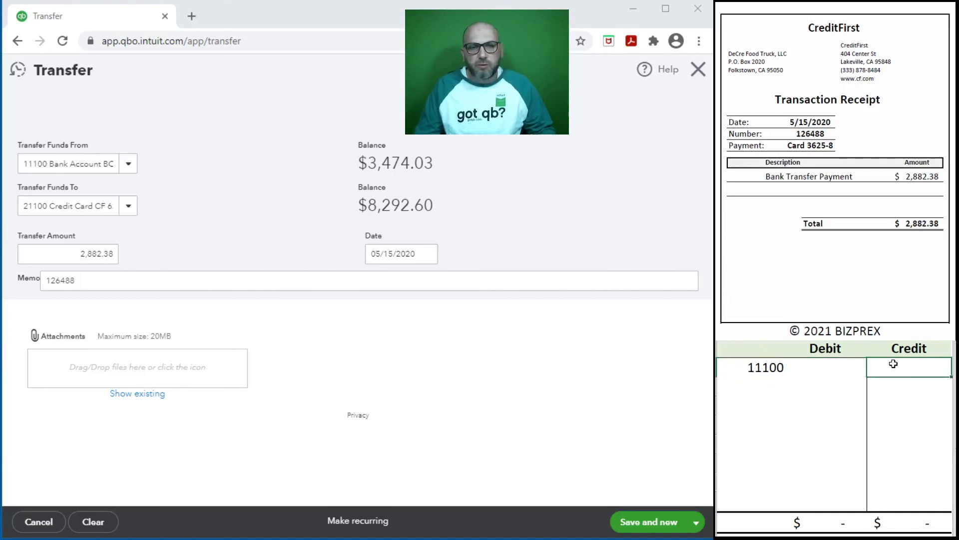
text(2,882.38)
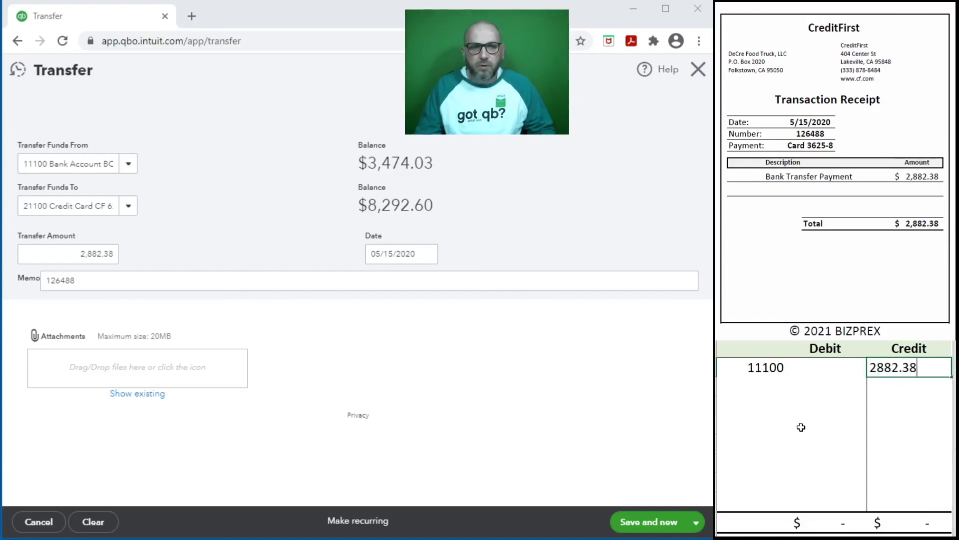
key(Return)
Enter account 21100 on the worksheet's second line with a debit of 2,882.38
key(Left)
key(Left)
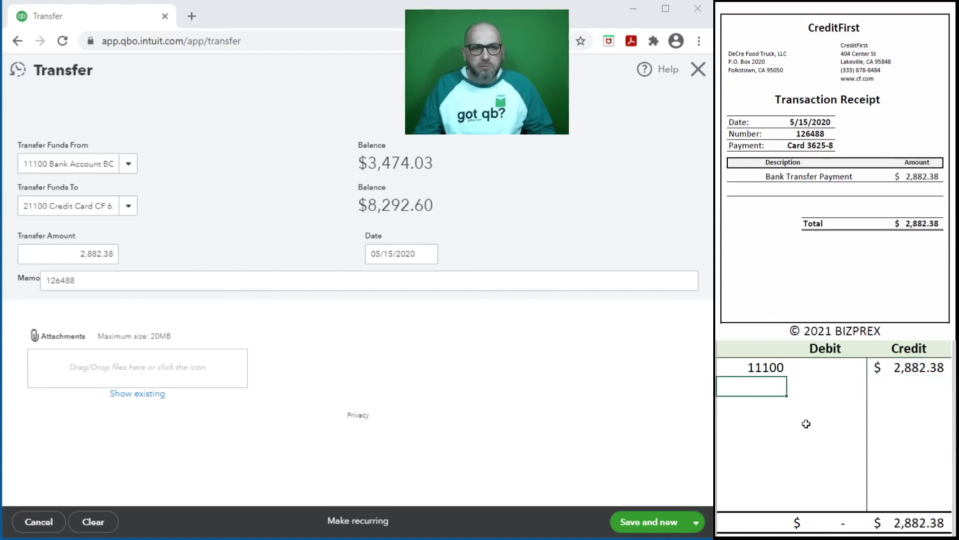
text(21100)
key(Tab)
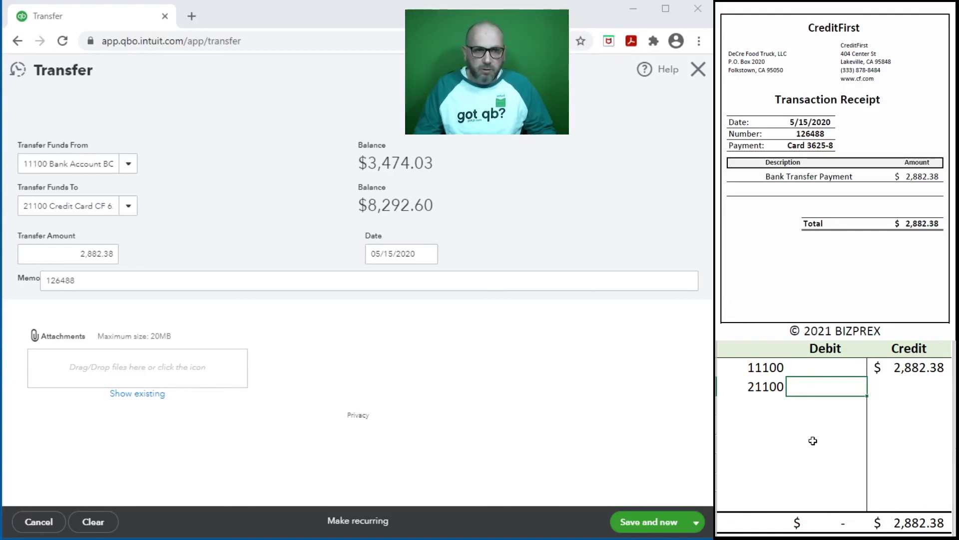
text(2882.38)
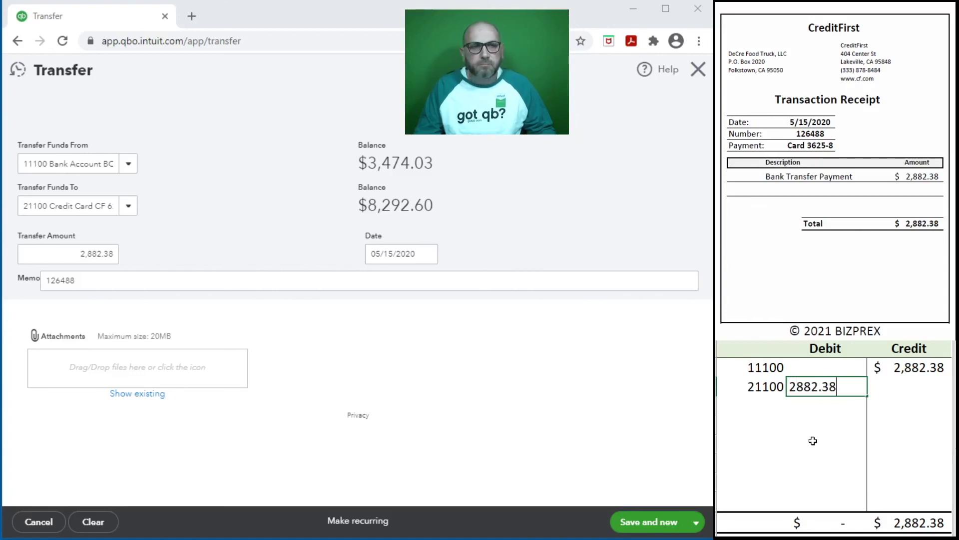
key(Return)
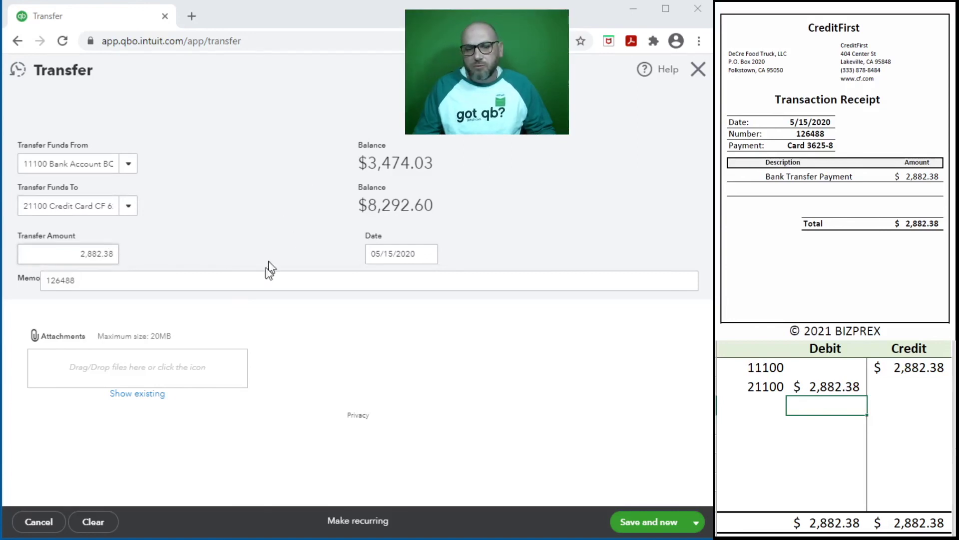
Save the bank-to-credit-card transfer and leave the transfer form
click(635, 524)
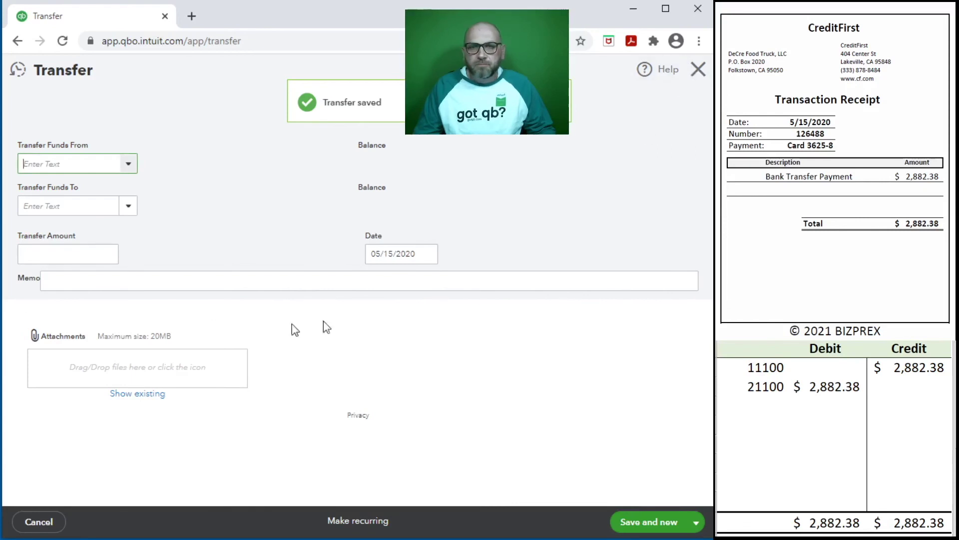
click(700, 70)
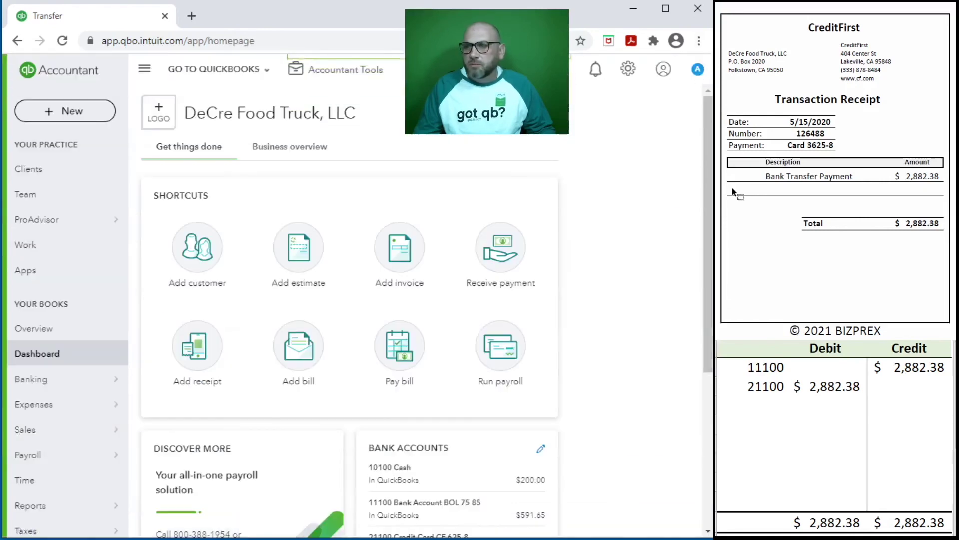
Go past the CreditFirst receipt to the end of the source documents and select the worksheet's 11100 and 21100 entries
scroll(794, 199, down, 8)
scroll(793, 199, down, 1)
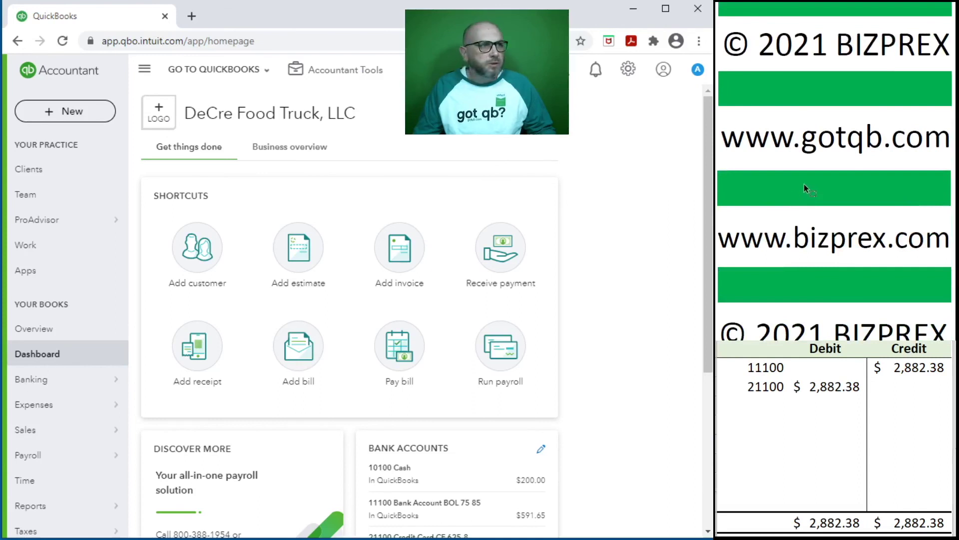
scroll(804, 185, down, 1)
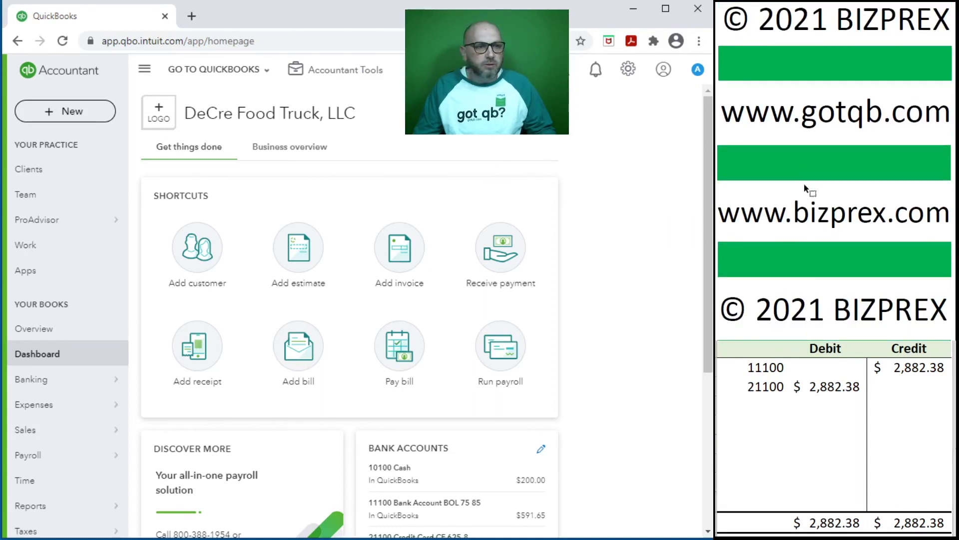
click(824, 405)
drag(909, 387, 765, 369)
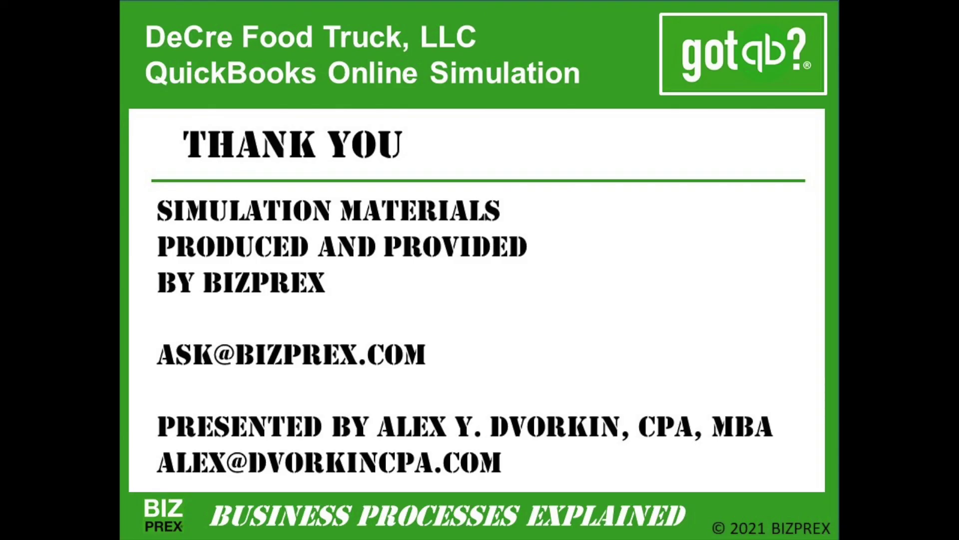